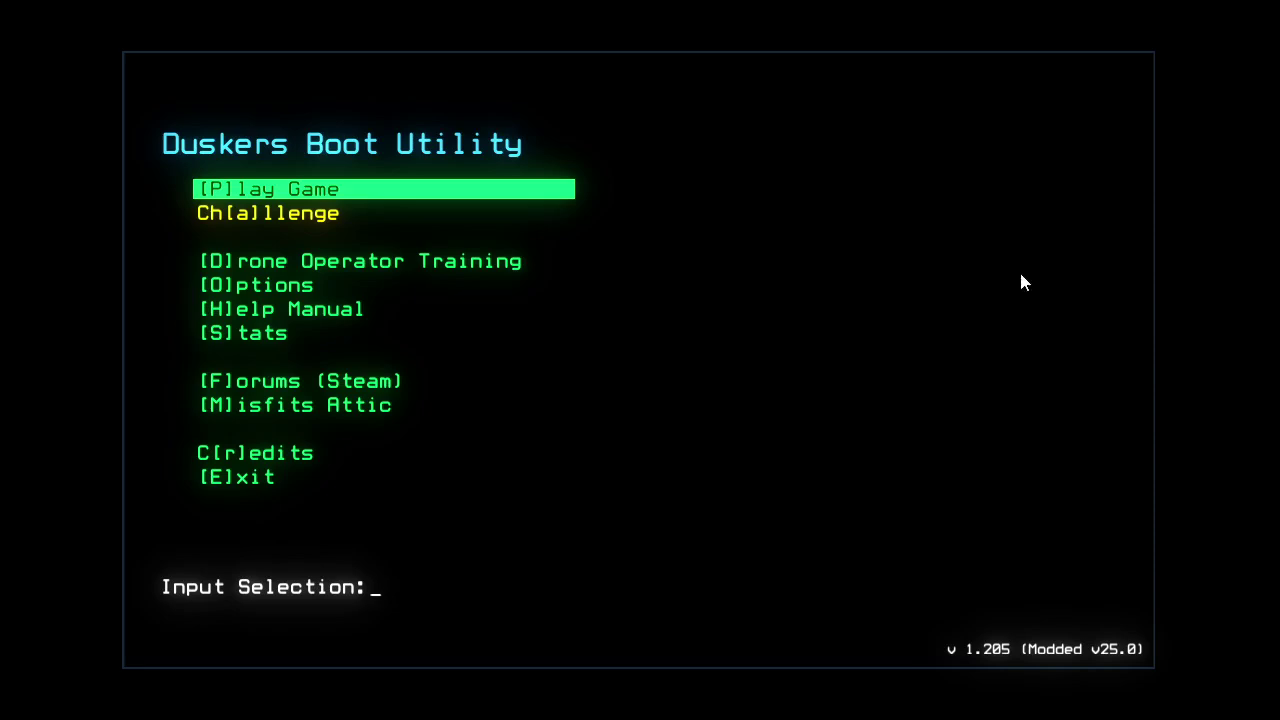
Press A on the Boot Utility to enter the Challenge Launcher.
key(a)
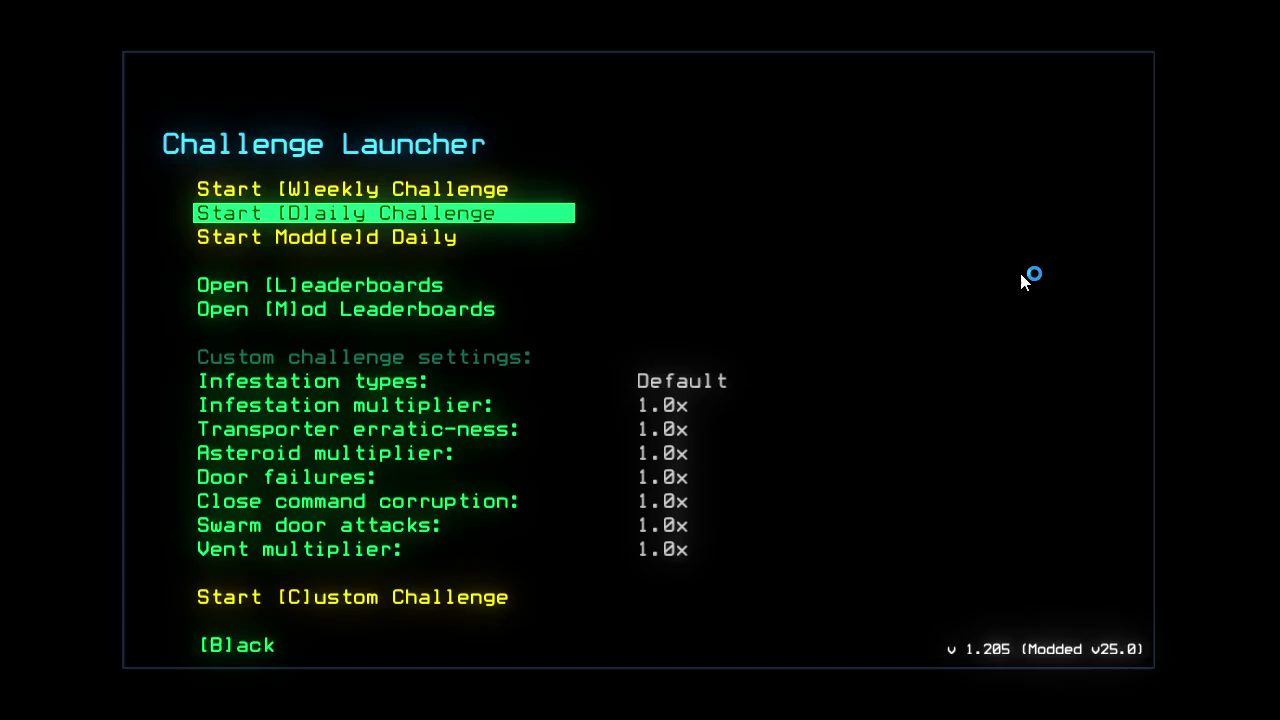
Launch the daily challenge and run 'ready 3;set 2;status' to redistribute upgrades.
key(Return)
text(ready 3;set 2;sta)
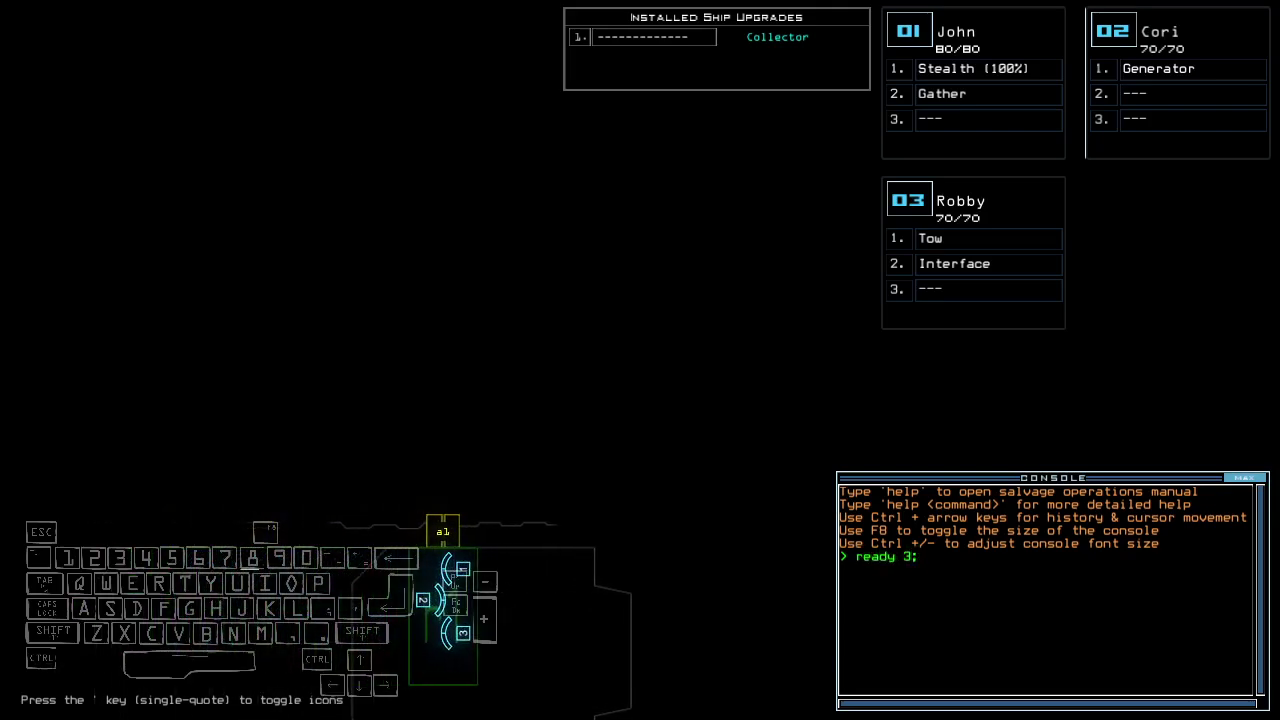
key(Return)
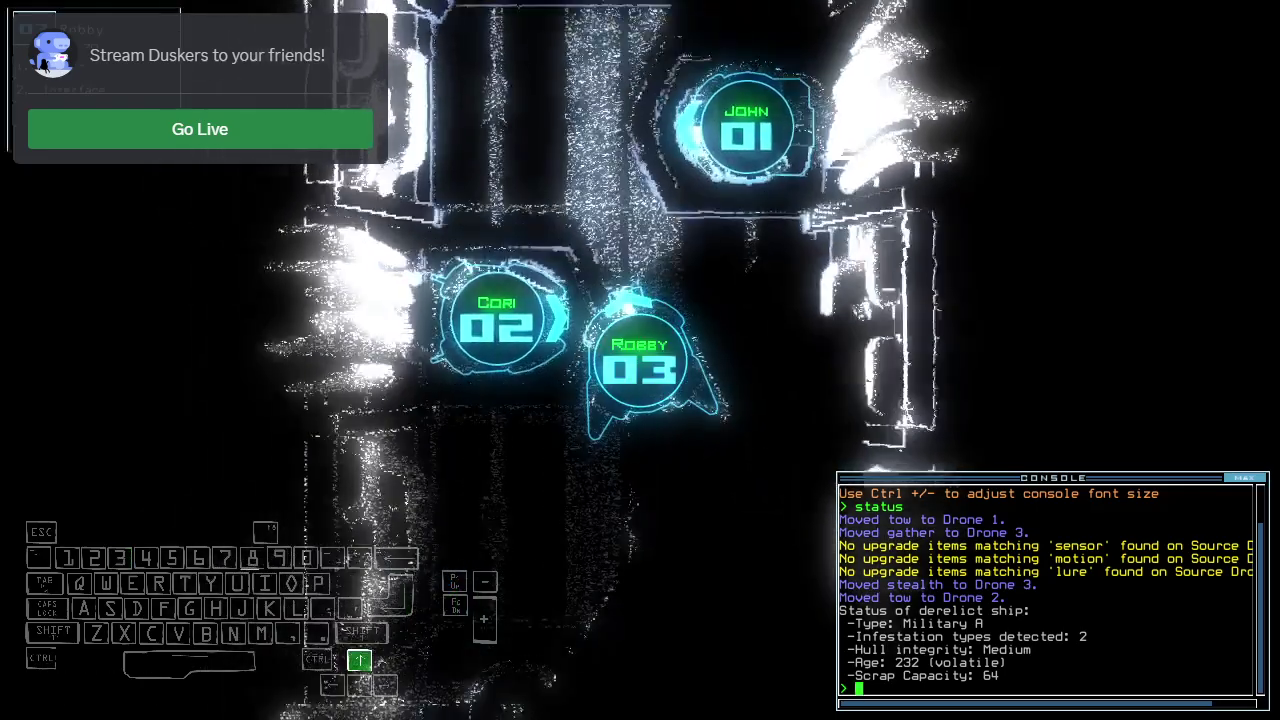
Review the command aliases, select Robby, and send the drones into room r10 with 'go'.
key(Left)
key(Left)
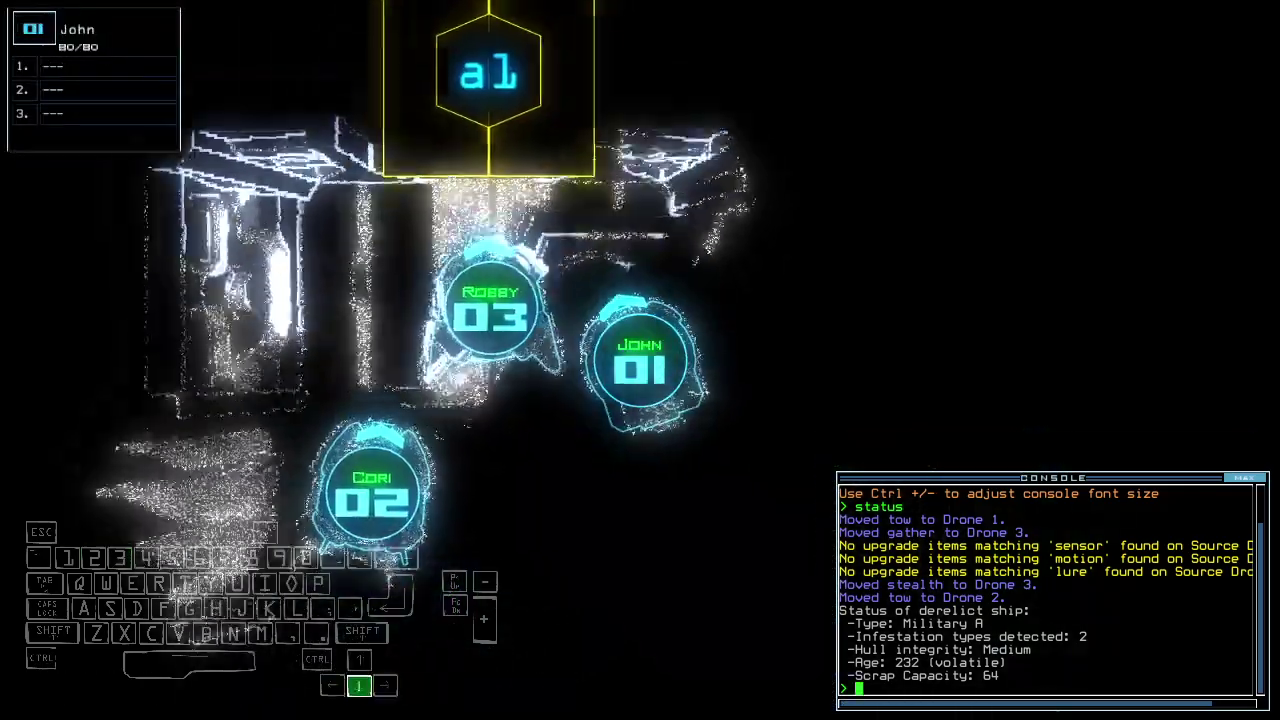
key(F2)
key(Escape)
text(alias)
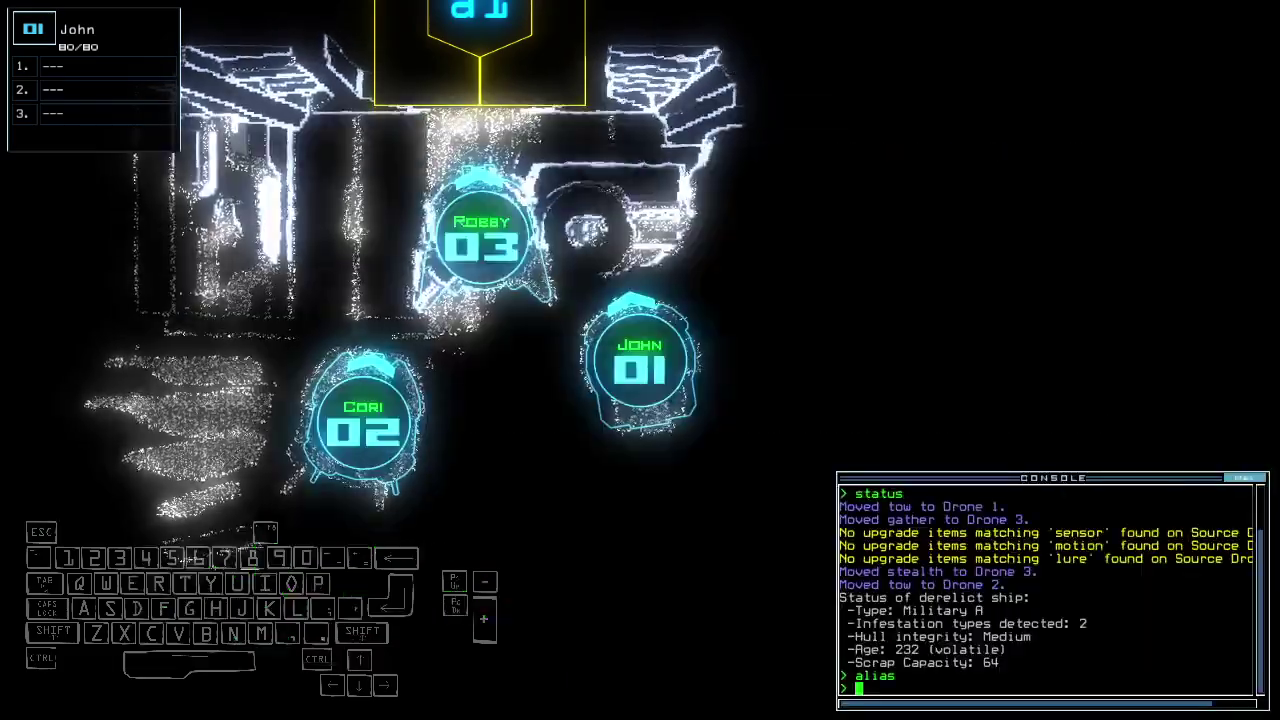
key(3)
text(go)
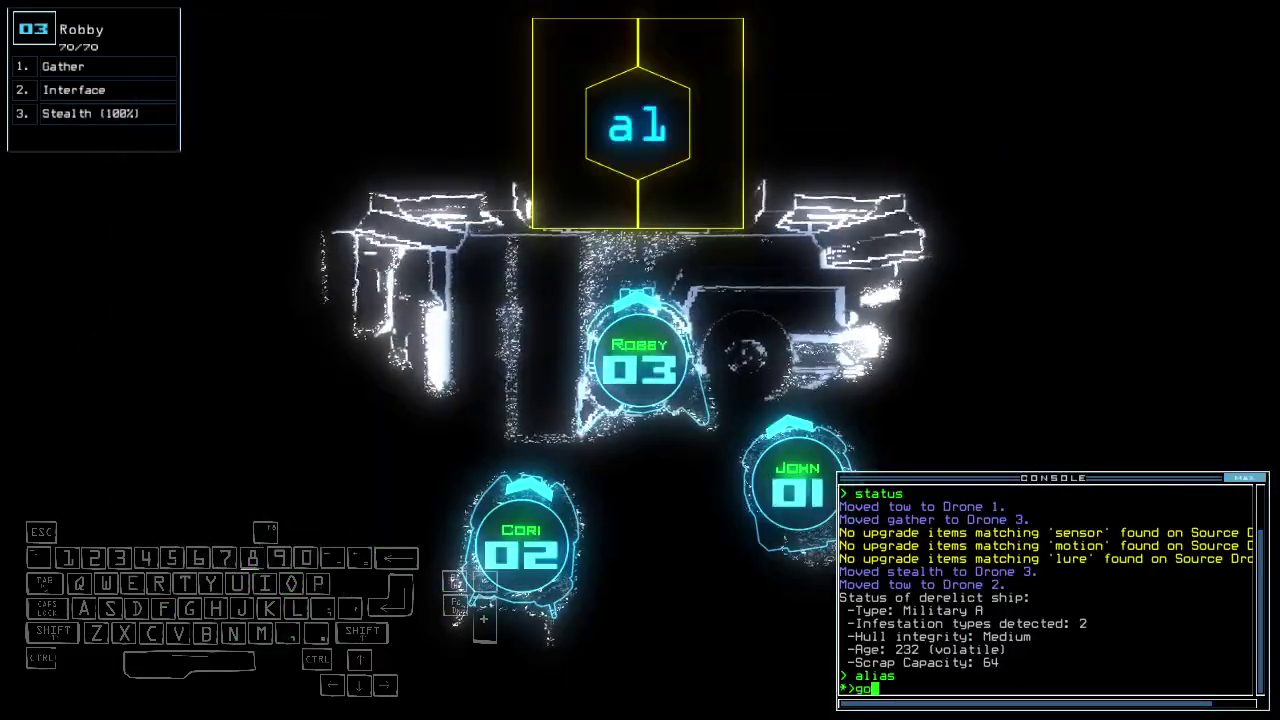
key(Return)
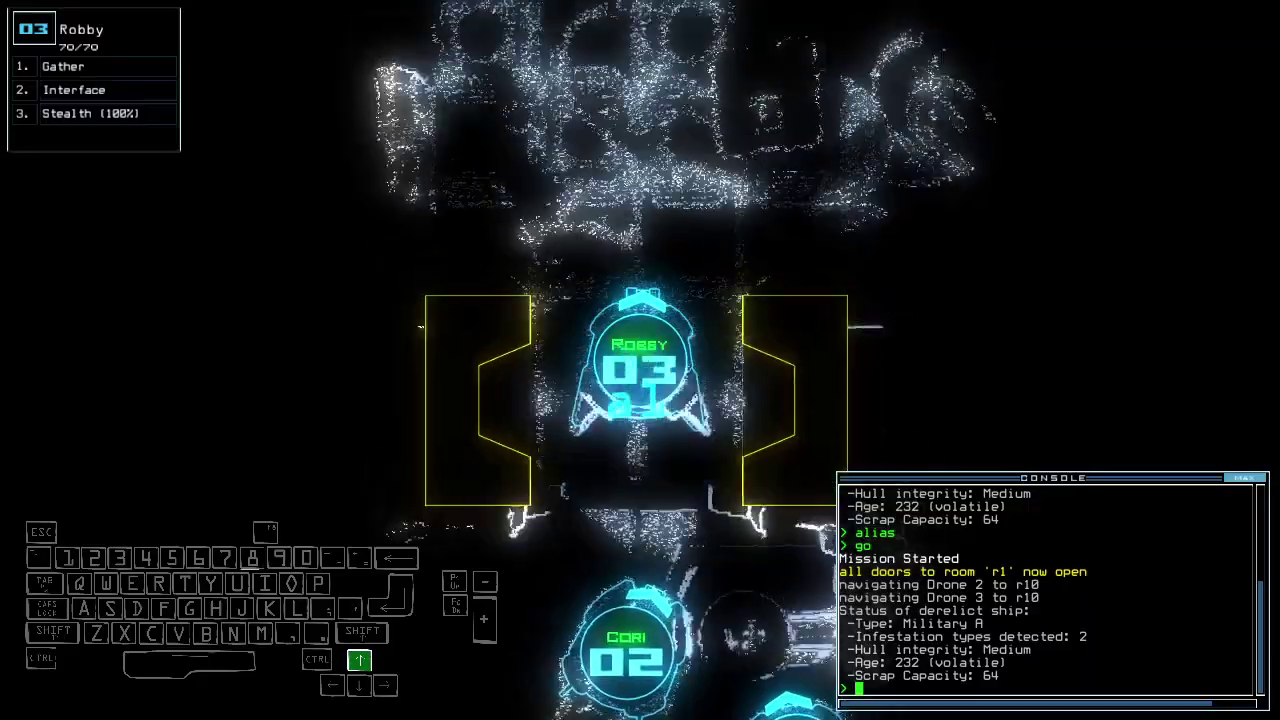
key(Up)
text(g)
Gather all the scrap in room r10 with repeated 'g' commands.
key(Return)
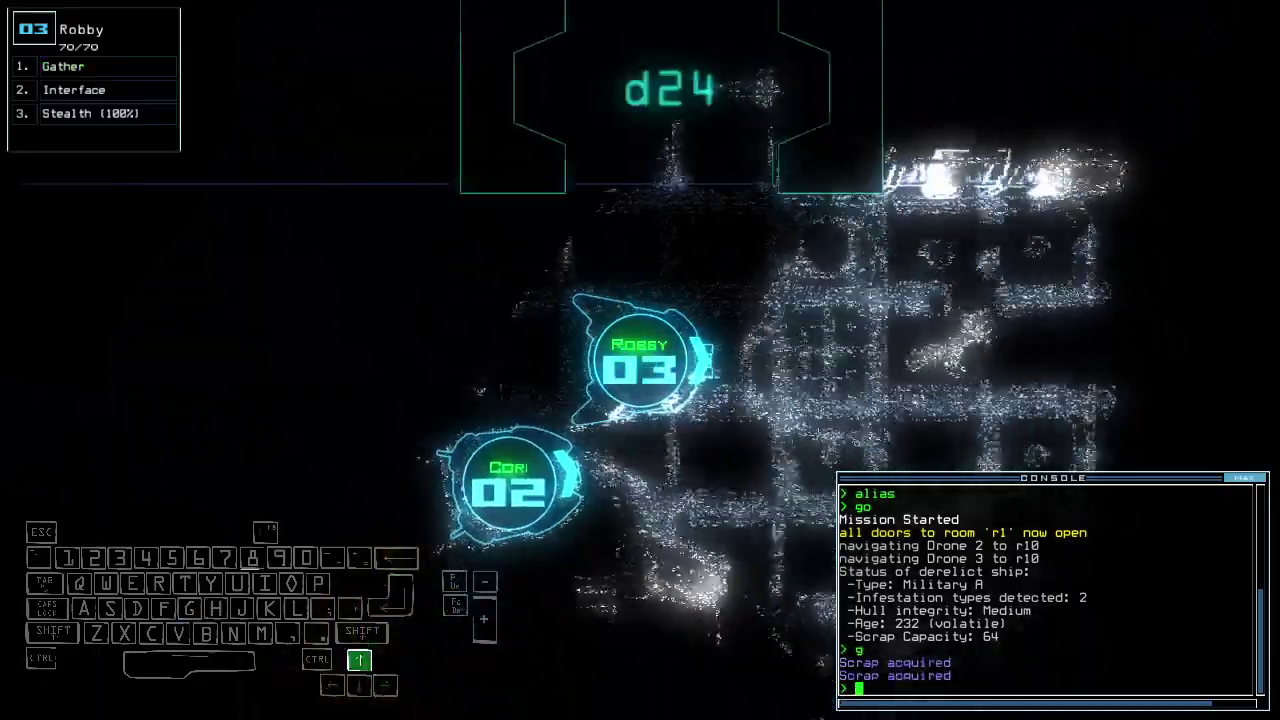
key(Up)
key(Return)
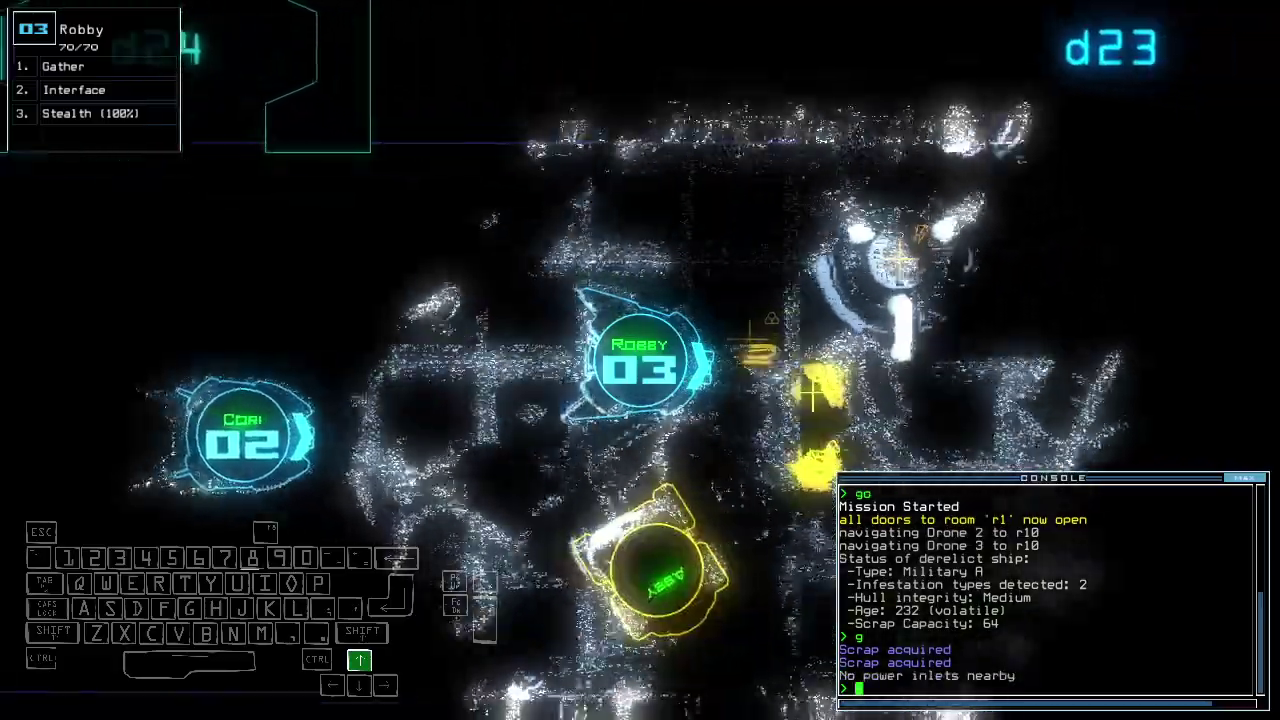
key(Up)
key(Return)
Inspect Abby's upgrades in the swap panel, then have Cori tow Abby with 'tow 2'.
key(Up)
key(Return)
text(swap)
key(Return)
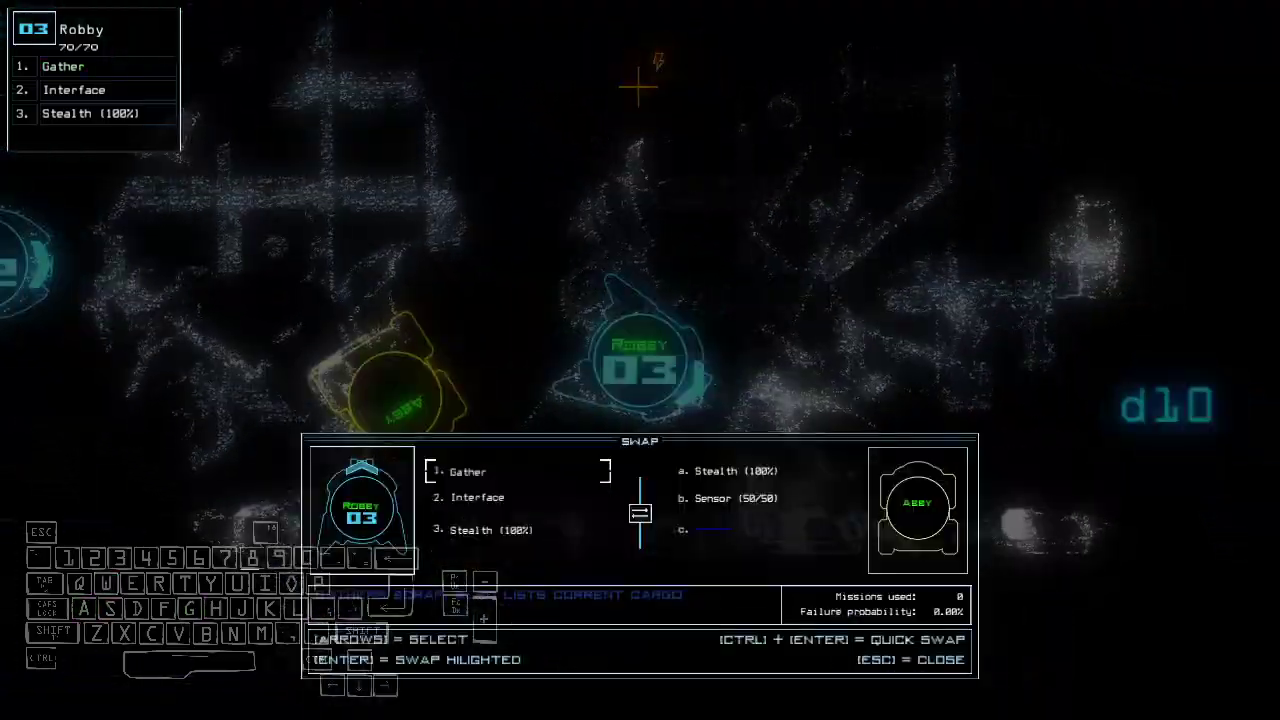
key(Escape)
text(tow 2)
key(Return)
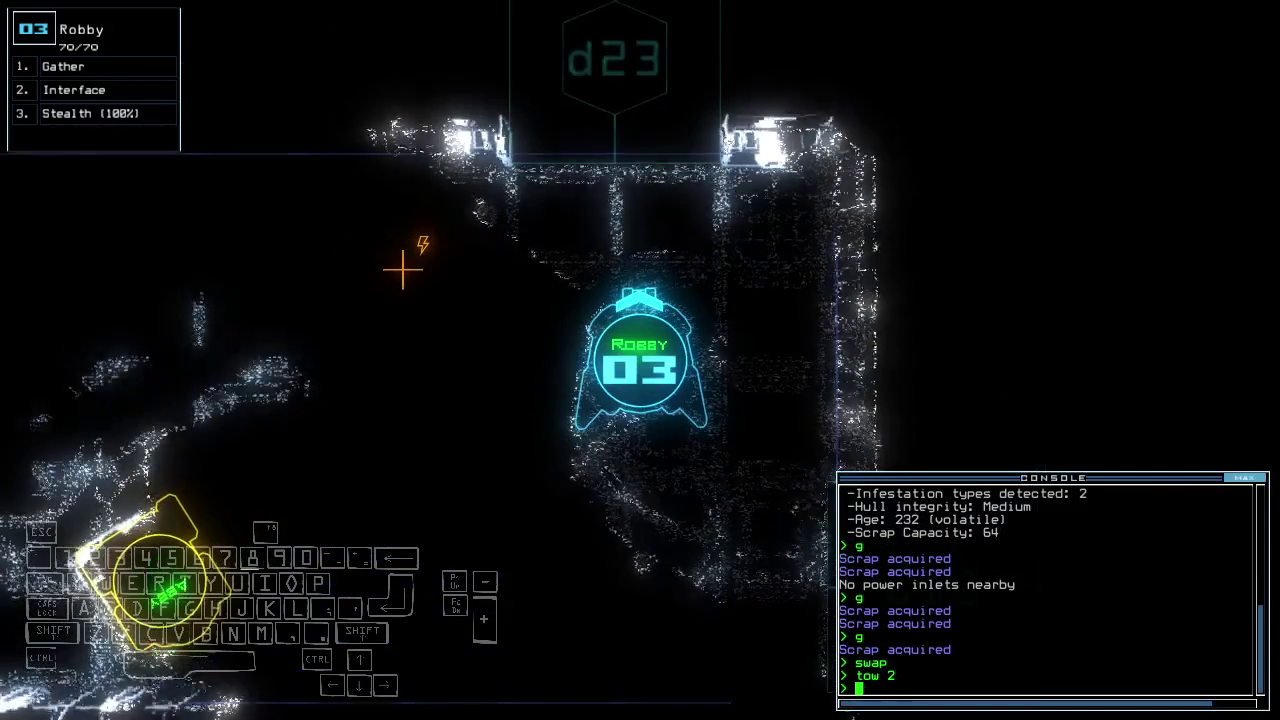
text(g)
Run the generator with Cori, then cloak Robby and drive it to door d23.
key(Return)
text(generator 2)
key(Return)
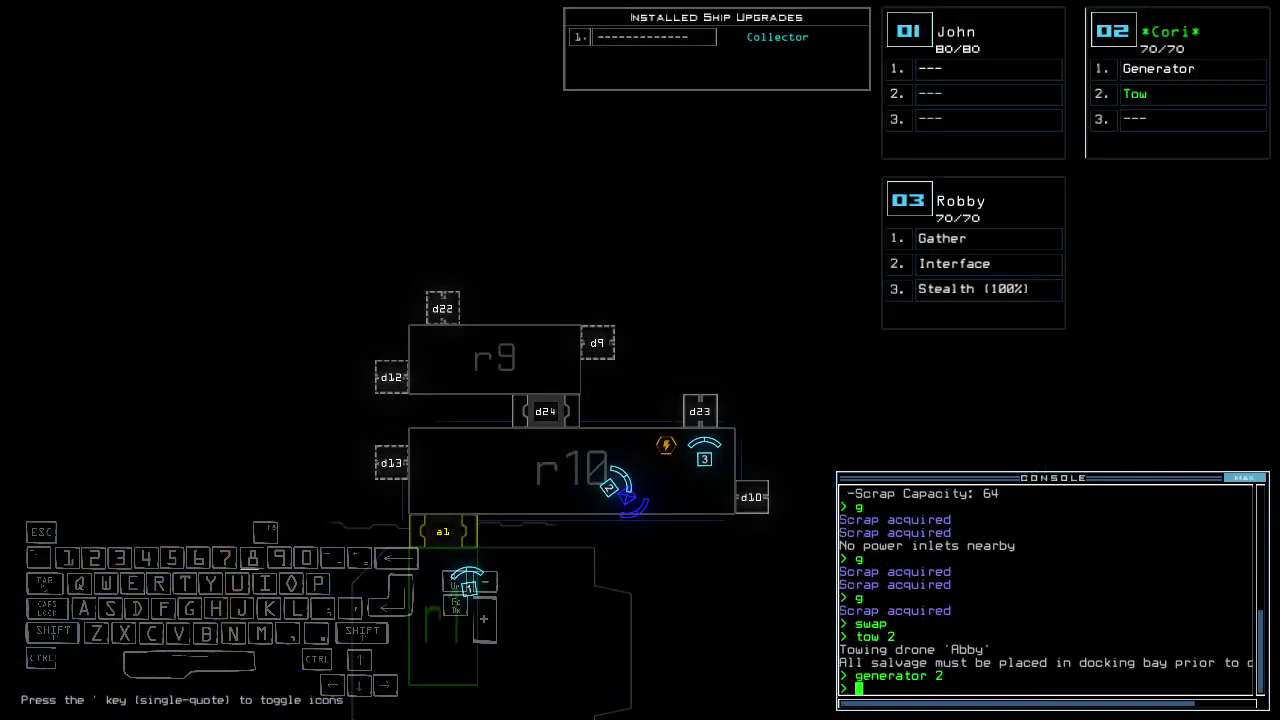
text(d)
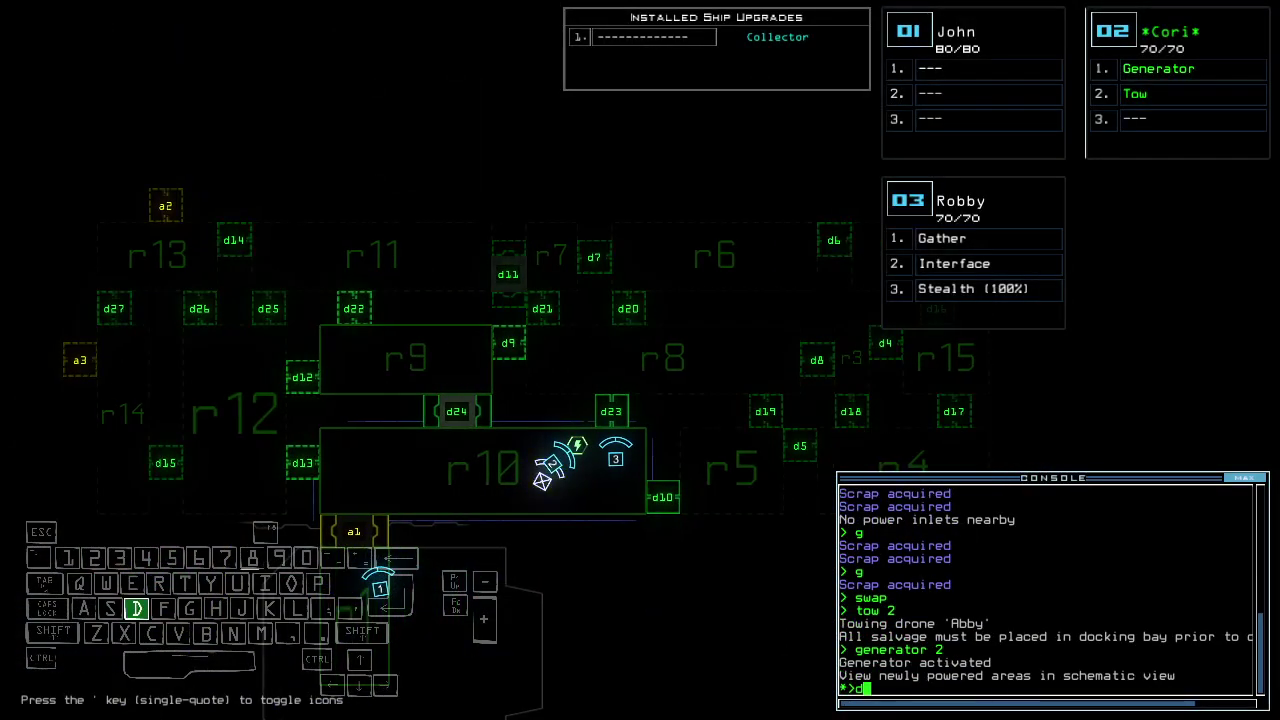
text(st;d23)
key(Return)
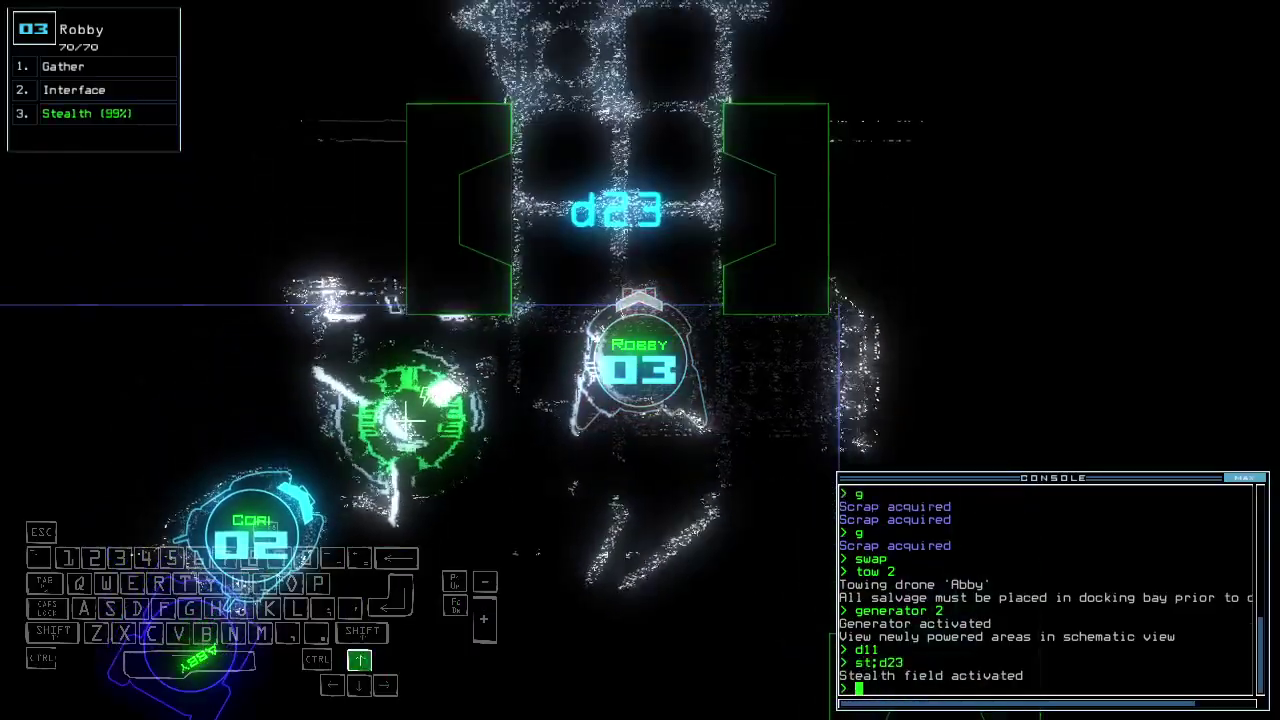
text(d23)
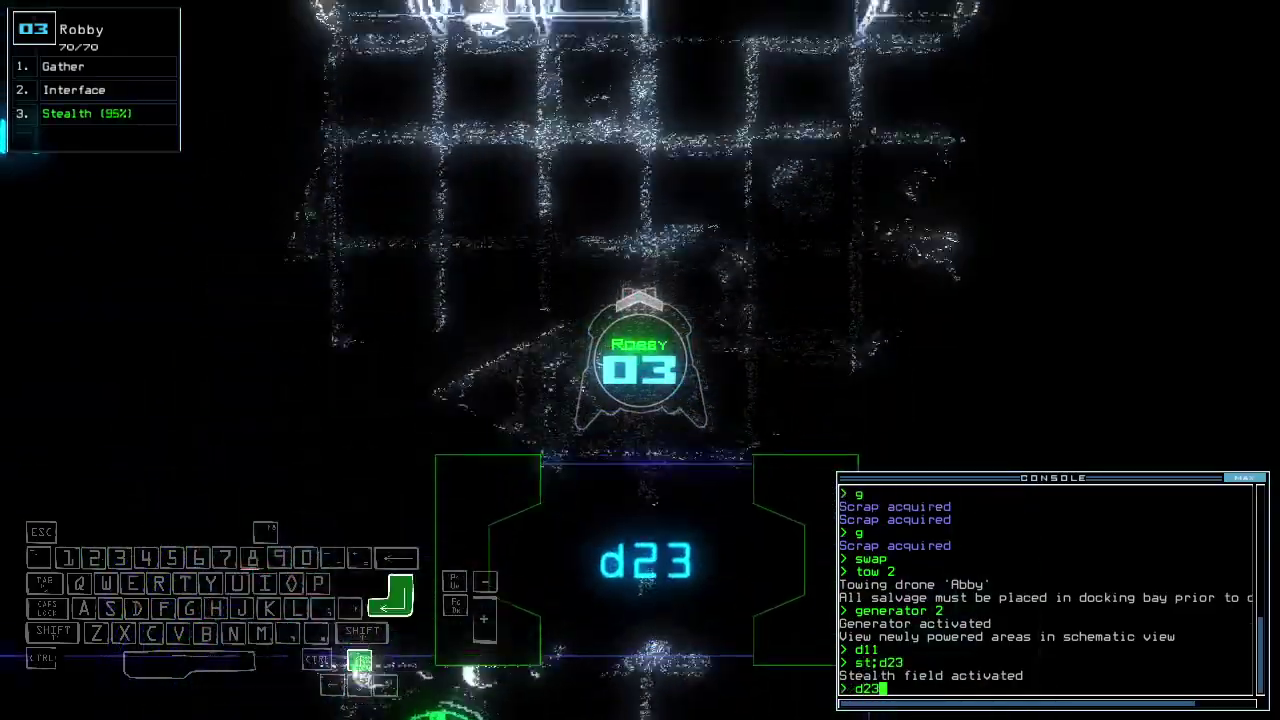
key(Return)
key(Up)
key(Left)
key(Up)
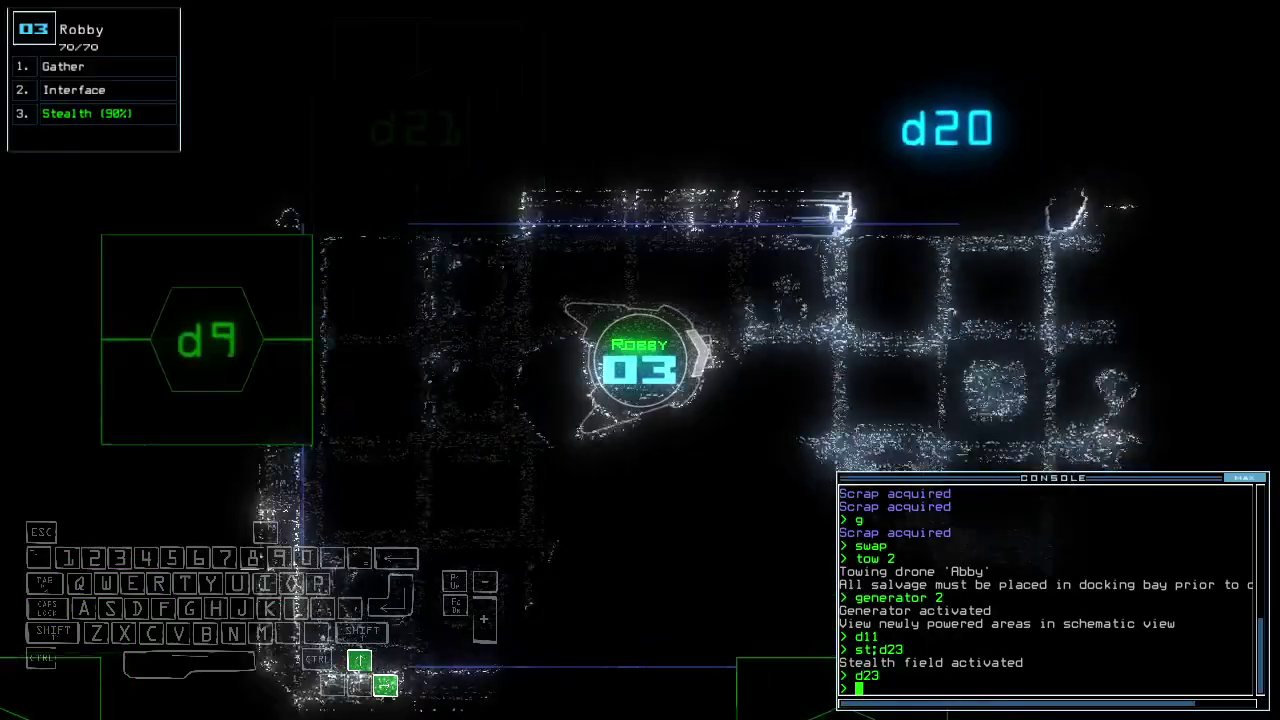
key(Up)
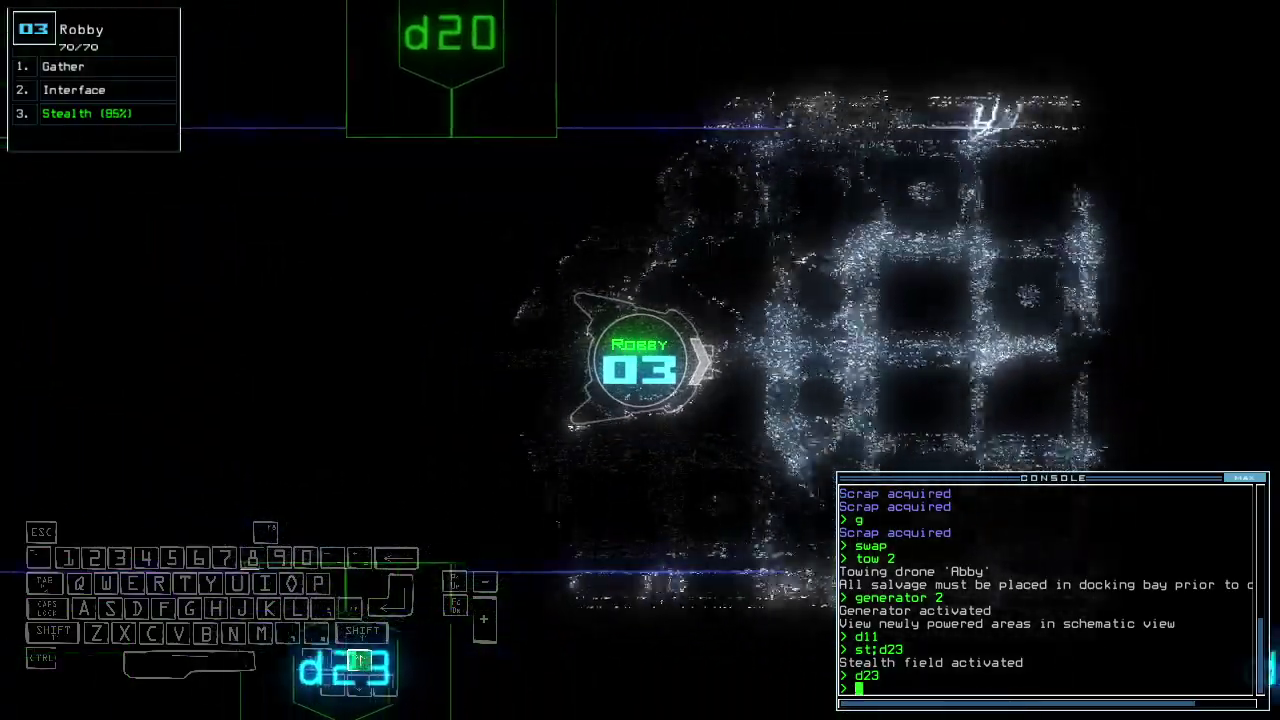
key(Up)
text(d19)
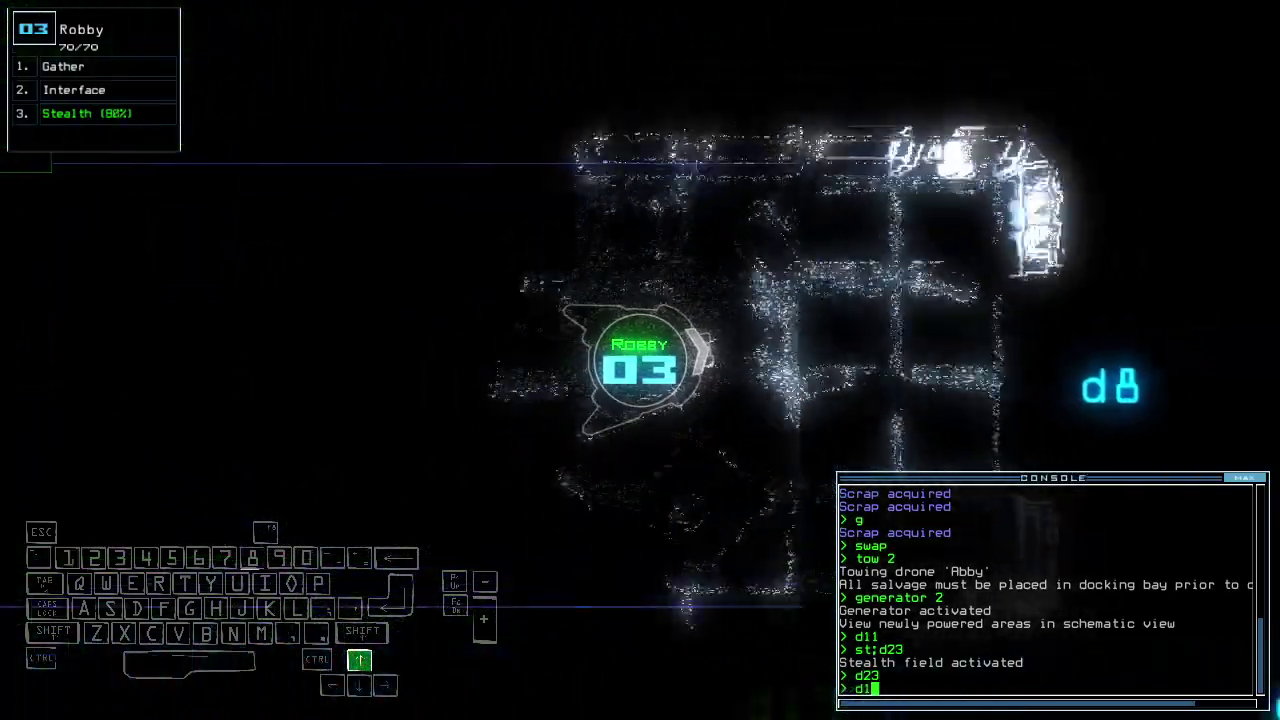
Route Robby through door d19 into the next room.
key(Return)
key(Right)
key(Up)
key(Right)
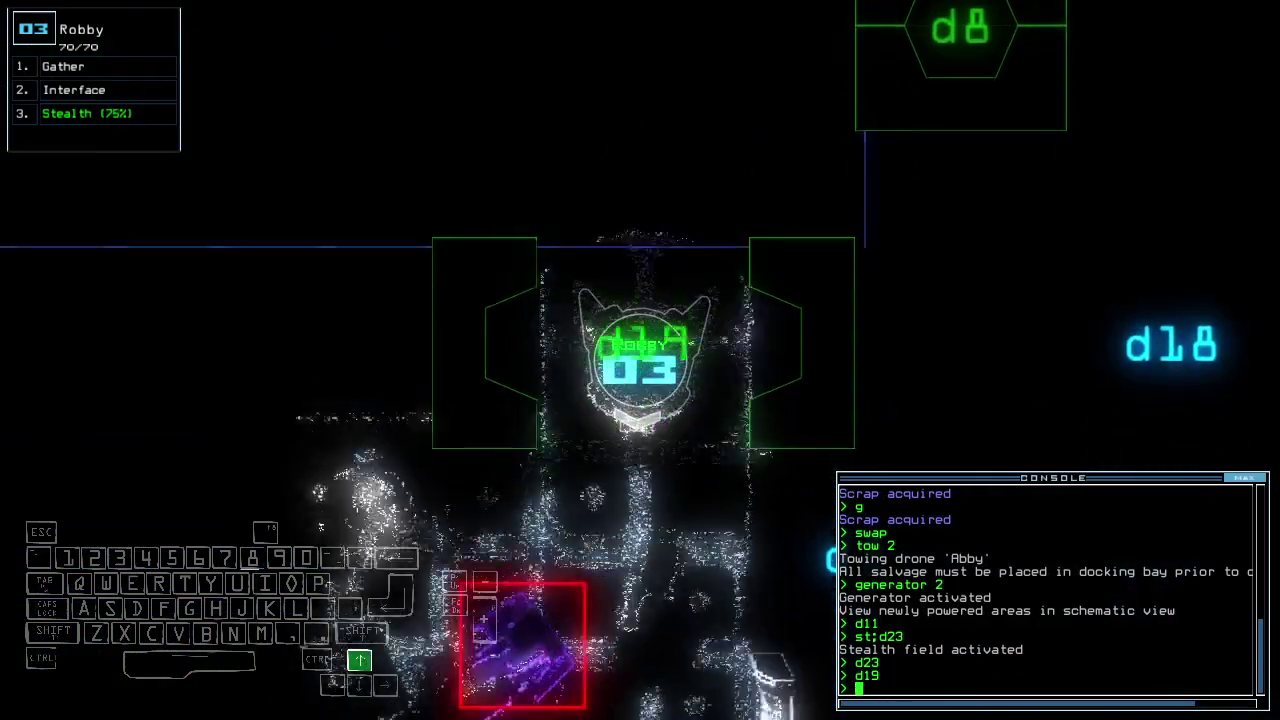
key(Down)
key(Down)
text(d8)
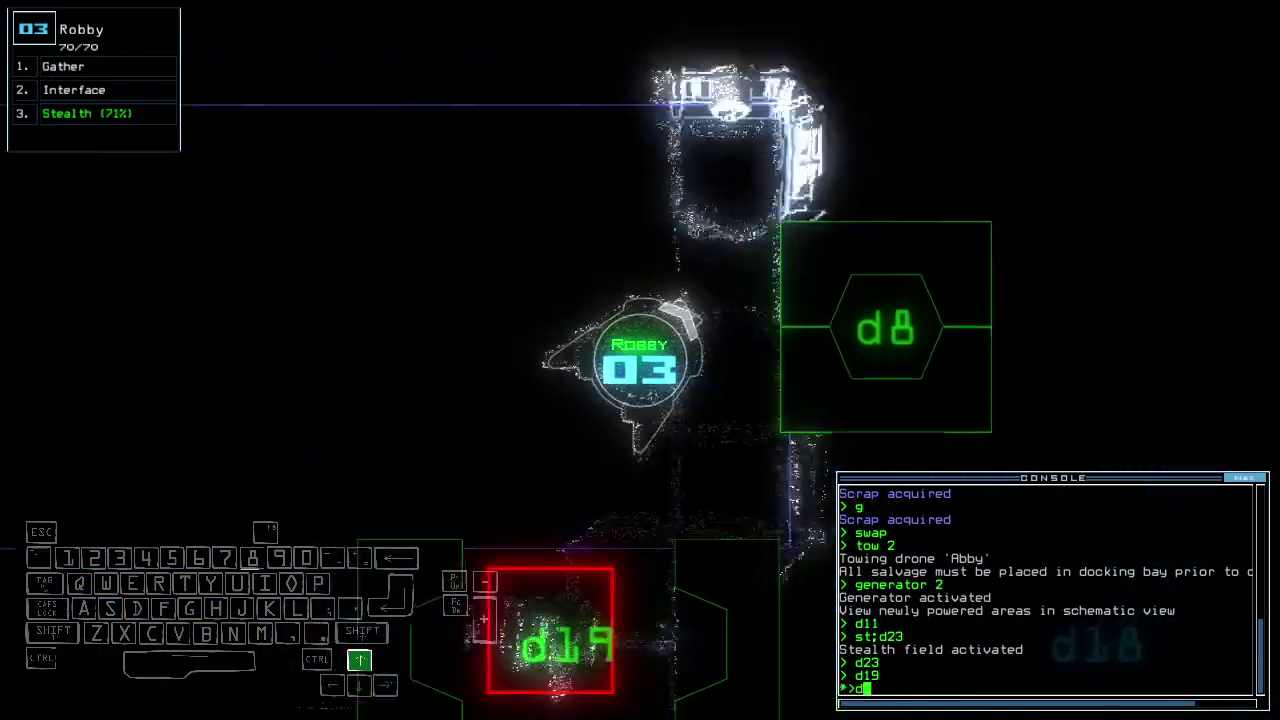
Send Robby through door d8 and drive it onward.
key(Return)
key(Right)
key(Right)
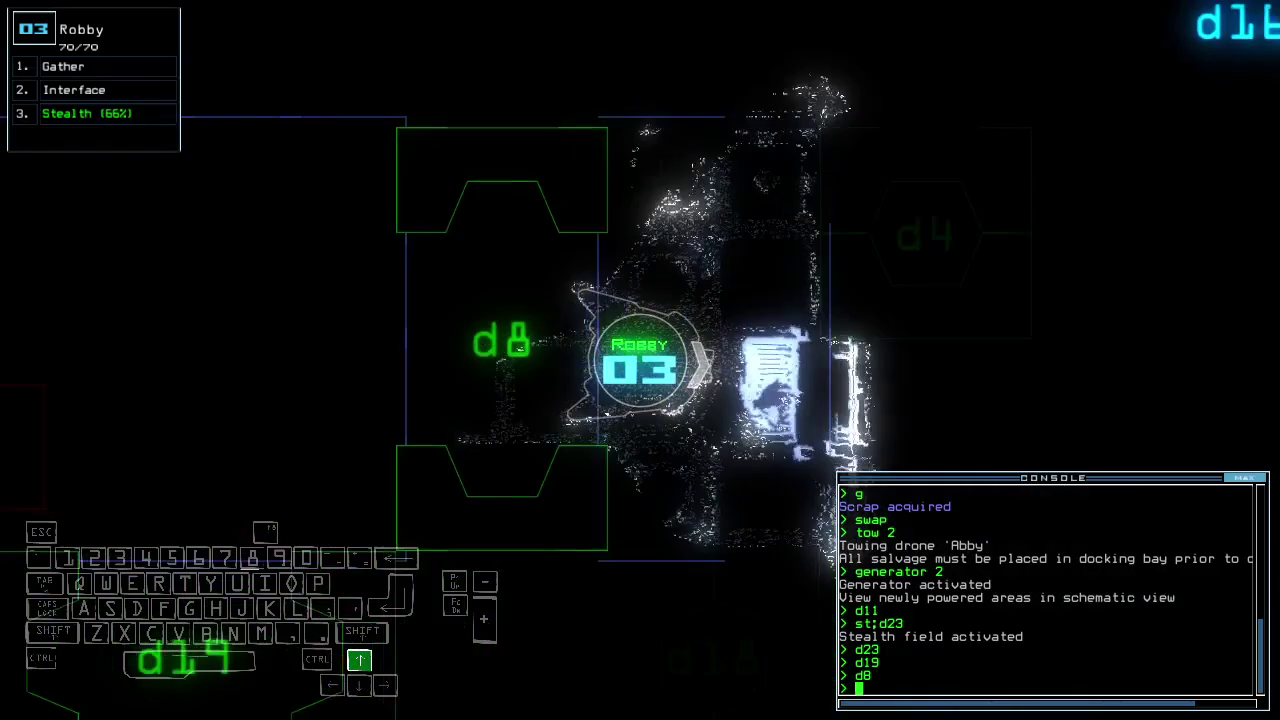
key(Right)
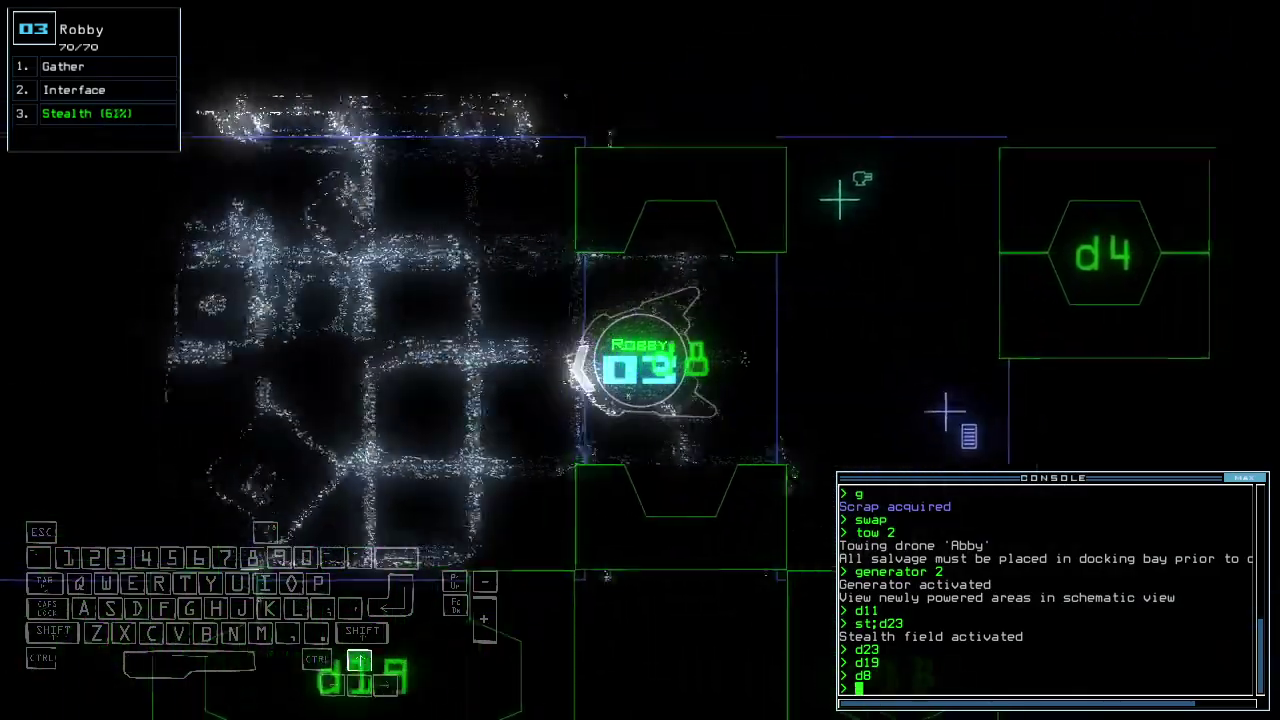
key(d)
key(Up)
text(8)
key(Return)
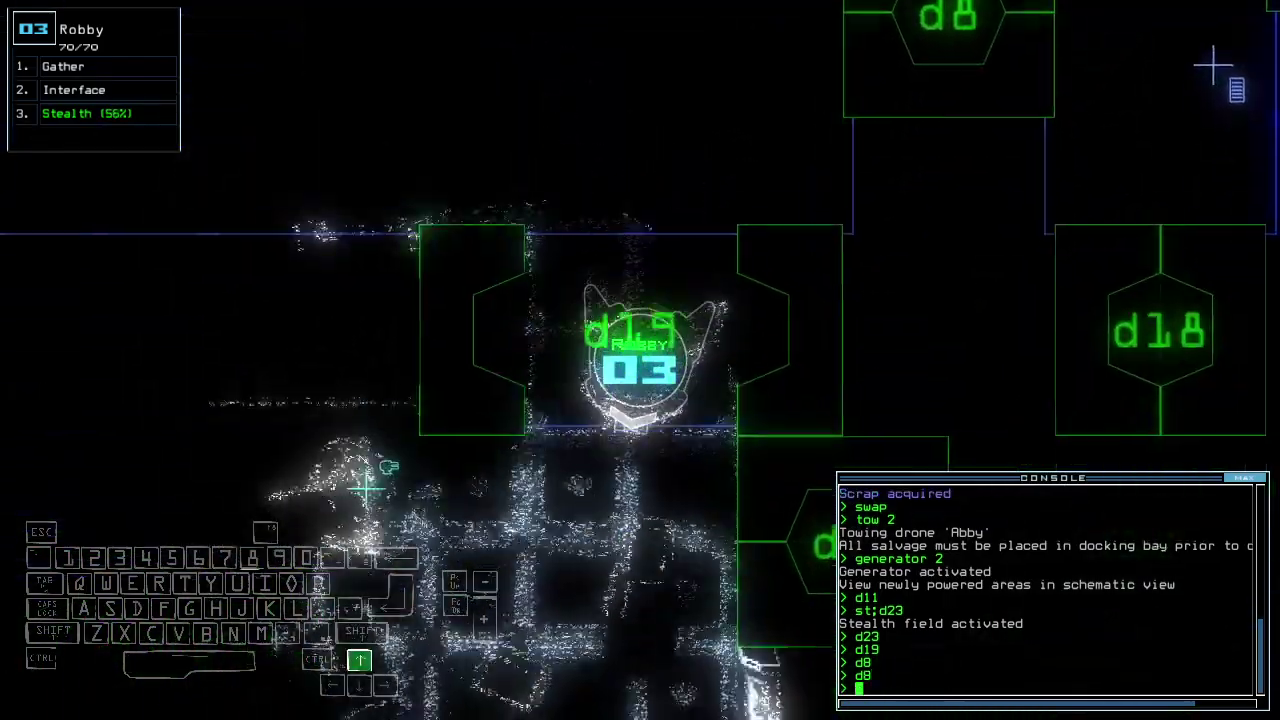
key(Up)
text(d19)
Return Robby via d19 and gather the fuel in room r5.
key(Return)
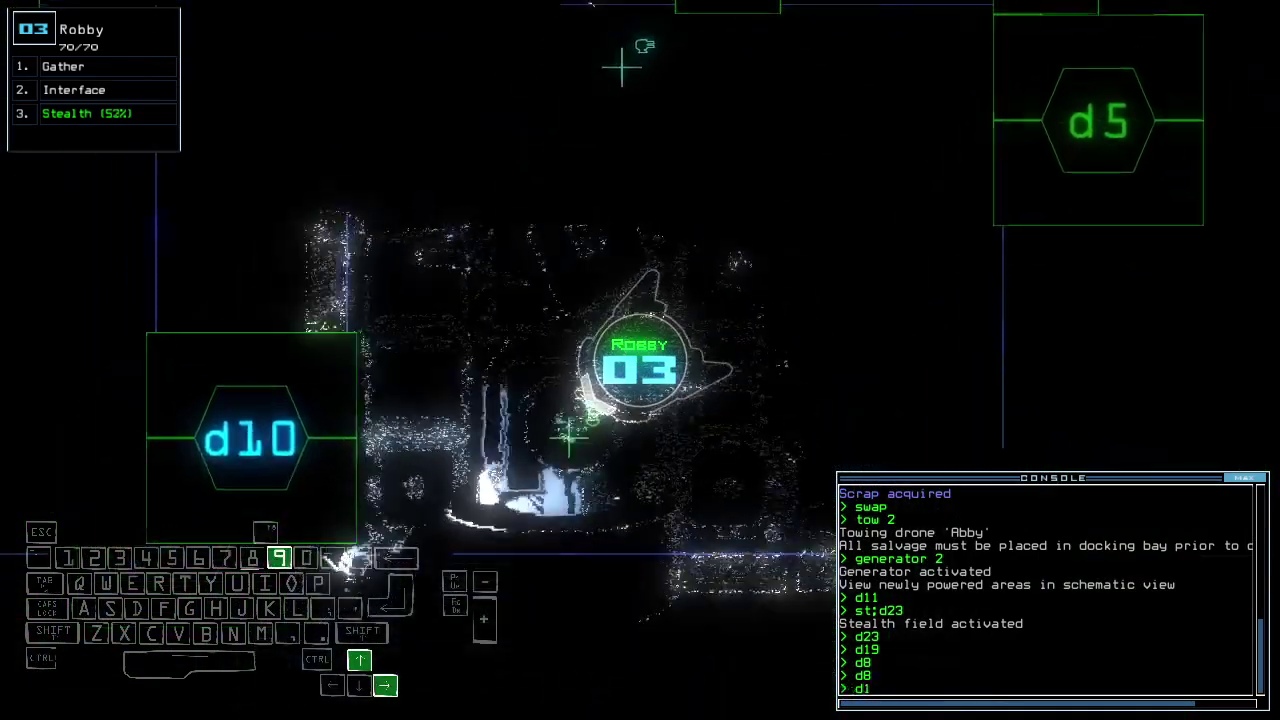
key(Right)
text(g)
key(Return)
key(space)
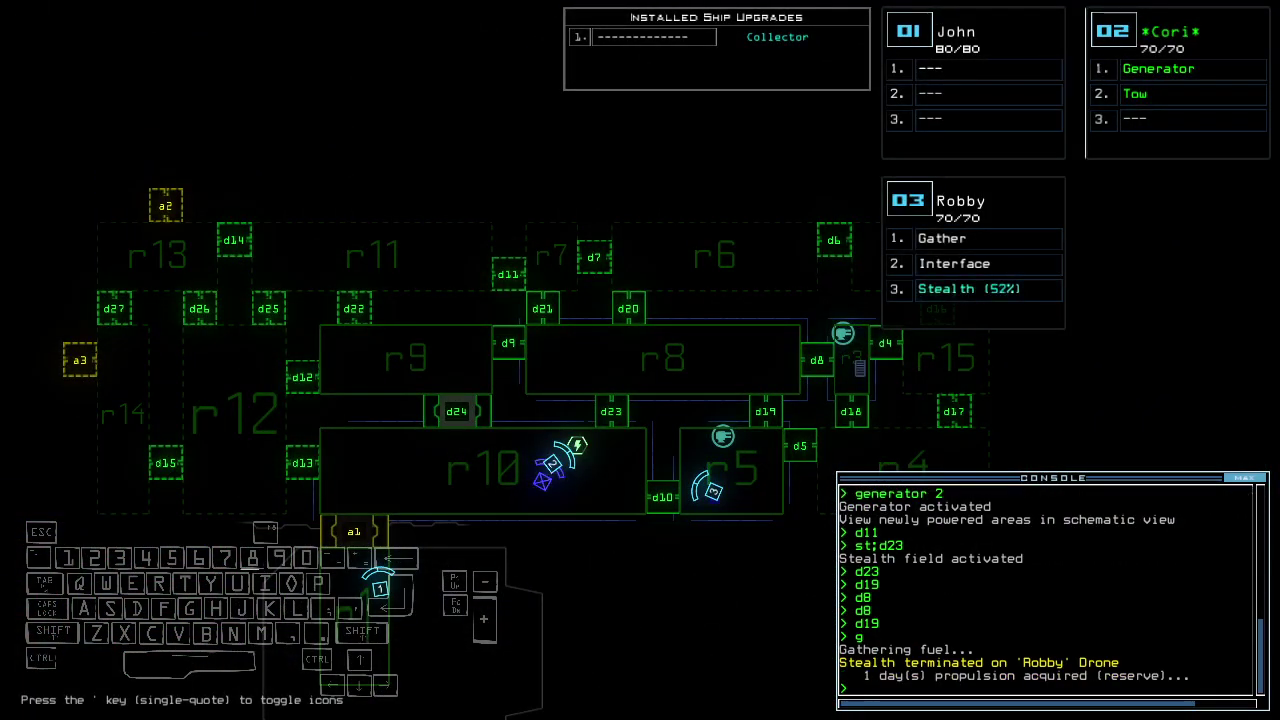
Re-cloak Robby and drive it via d19 toward door d5.
key(space)
text(d19)
key(Return)
key(Up)
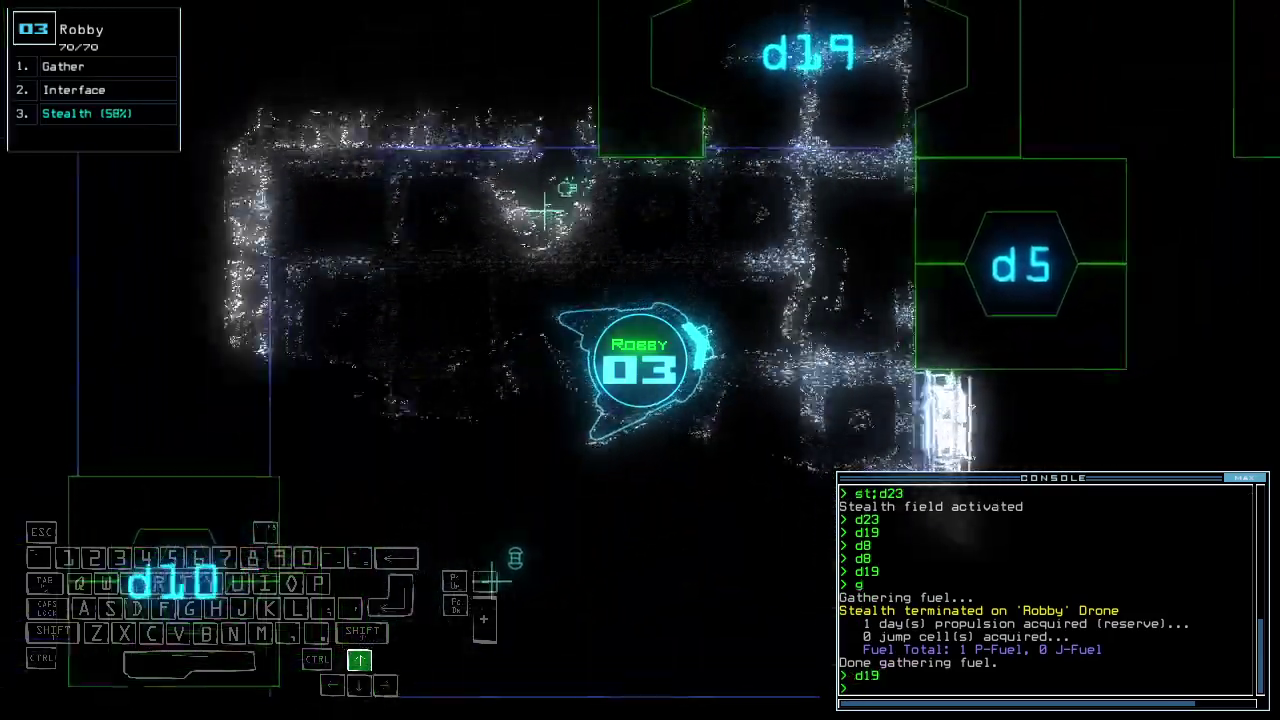
text(d5)
key(Return)
text(st)
key(Return)
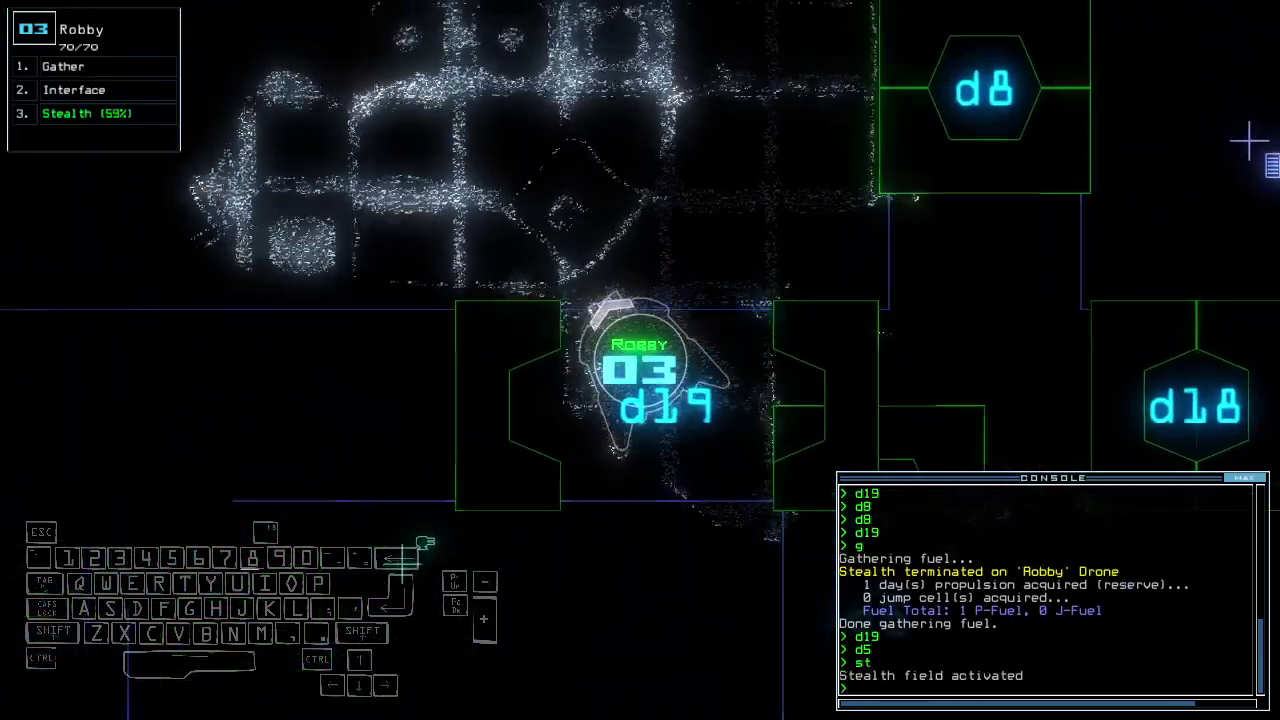
key(Up)
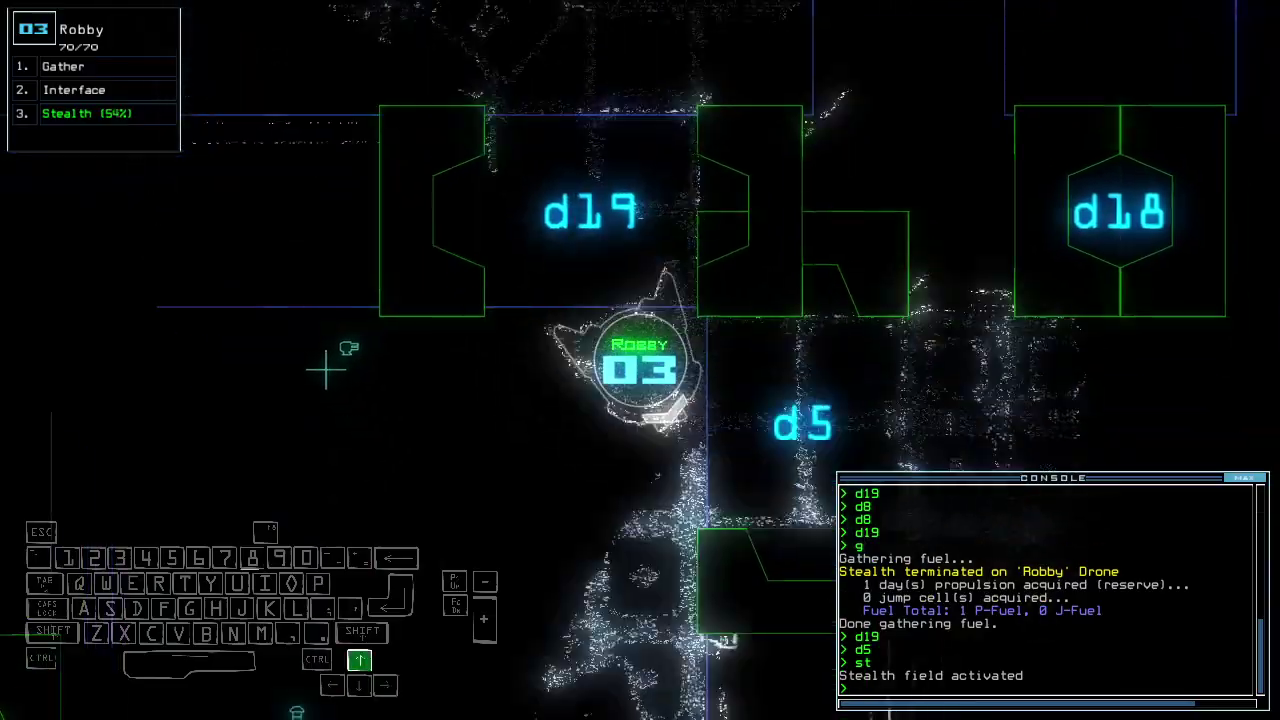
key(Up)
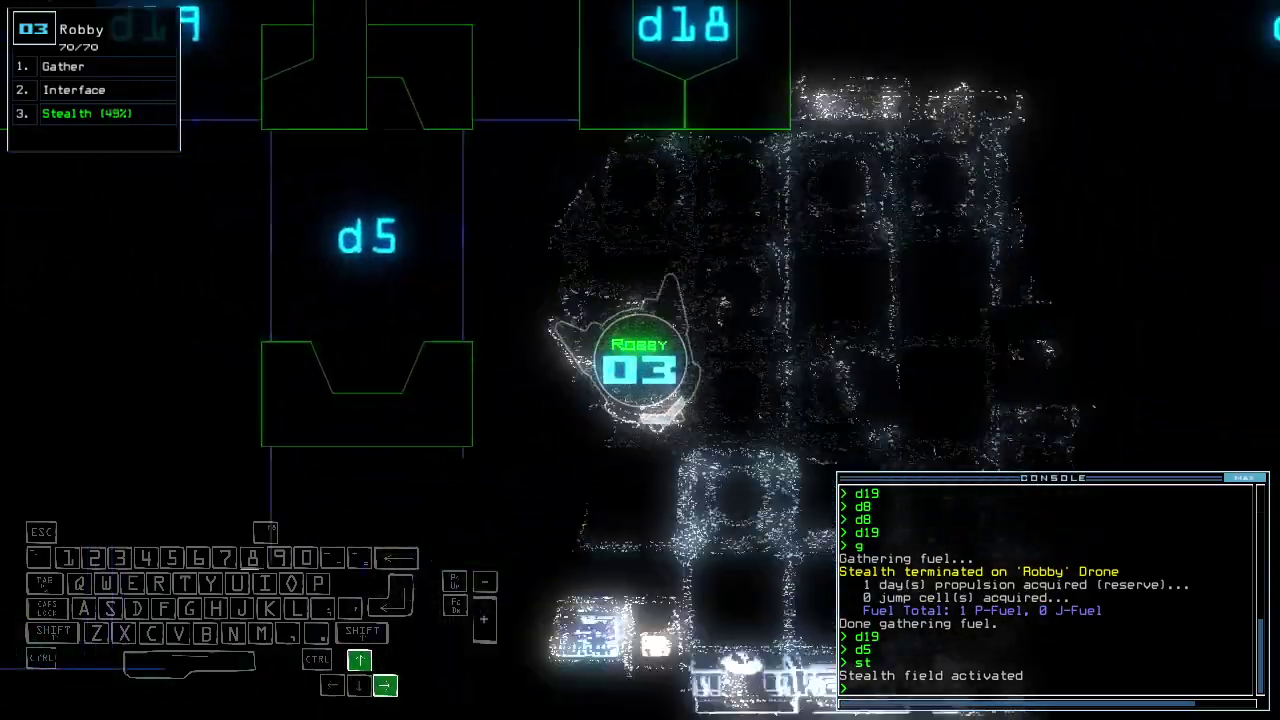
key(Left)
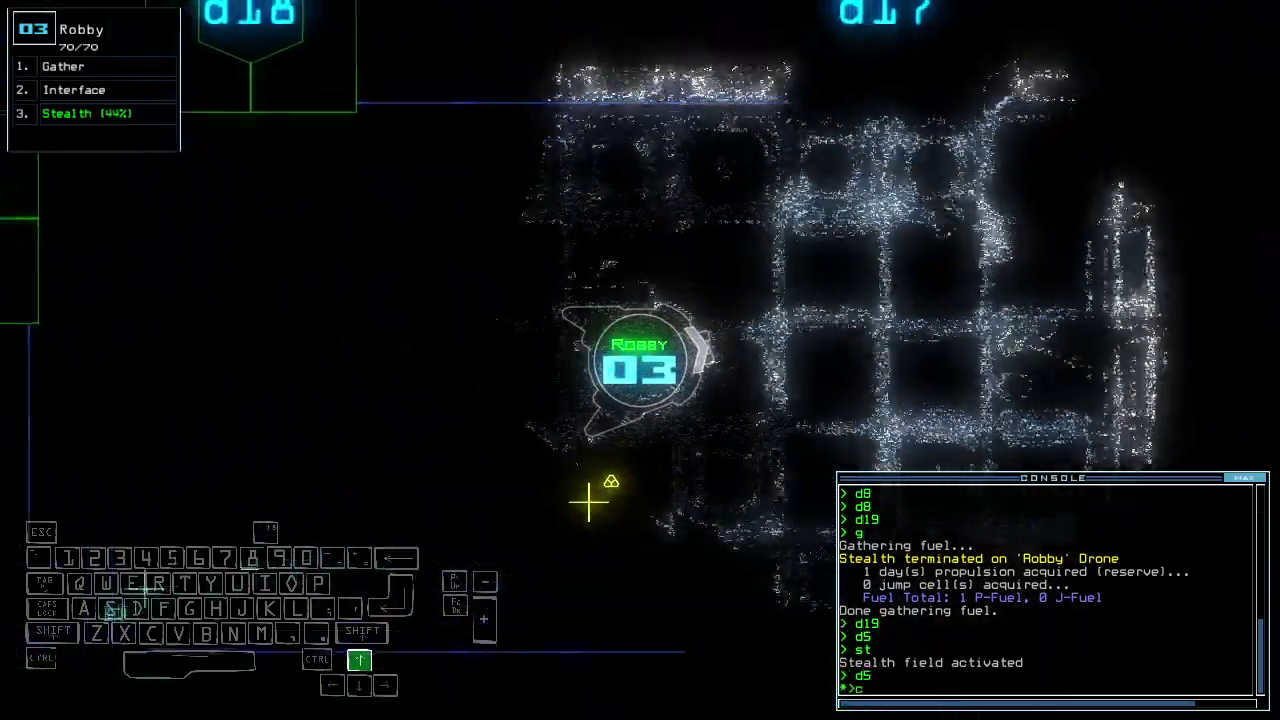
text(d5)
Open door d5, close the surrounding doors with cccc, and gather scrap.
key(Return)
text(cccc)
key(Return)
text(g)
key(Return)
key(Left)
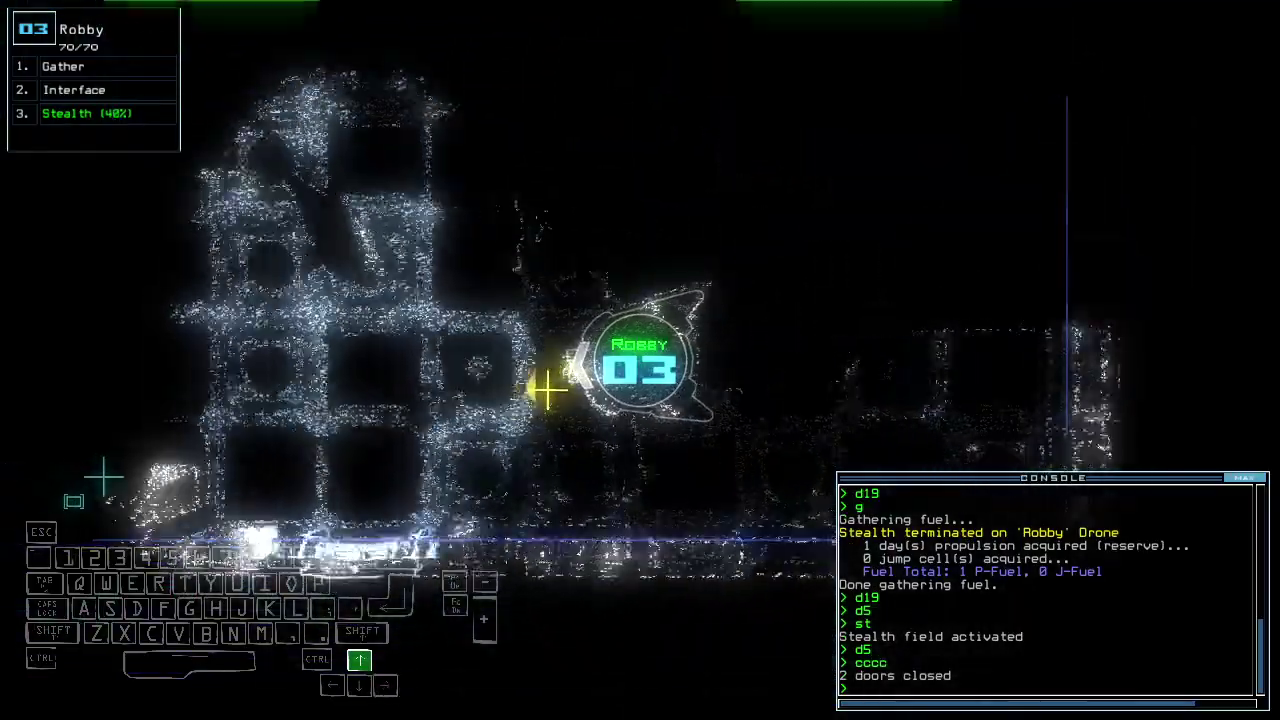
text(rv)
Toggle the outpost defenses on and off from the room interface, killing an enemy.
key(Return)
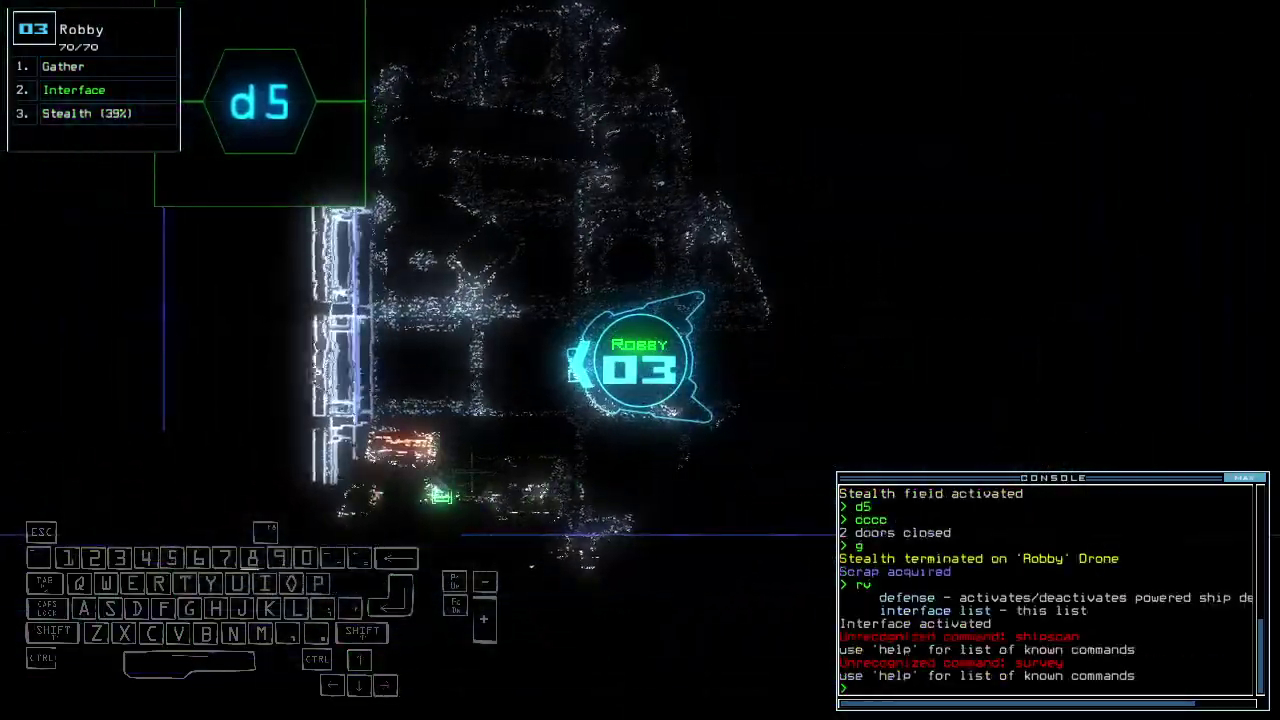
text(df)
key(Return)
text(df)
key(Return)
key(Up)
key(Right)
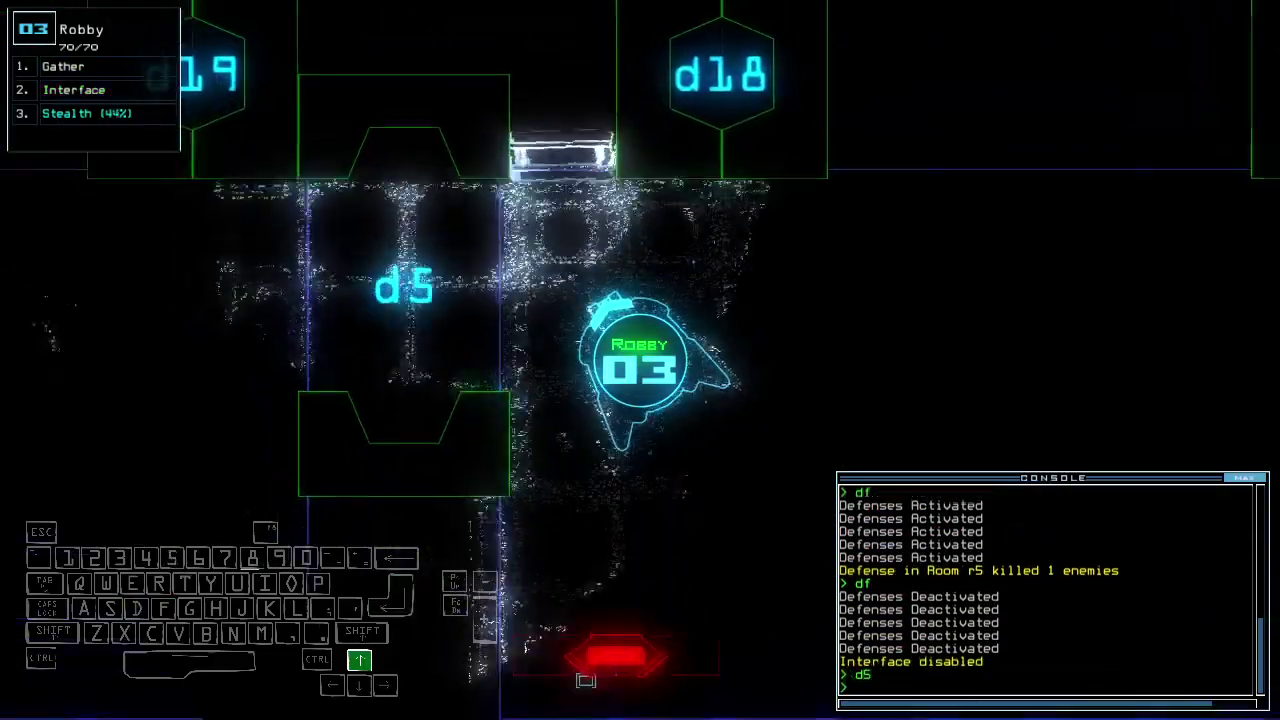
key(Escape)
text(d5)
Pass back through d5, gather scrap, then cloak Robby through d17.
key(Return)
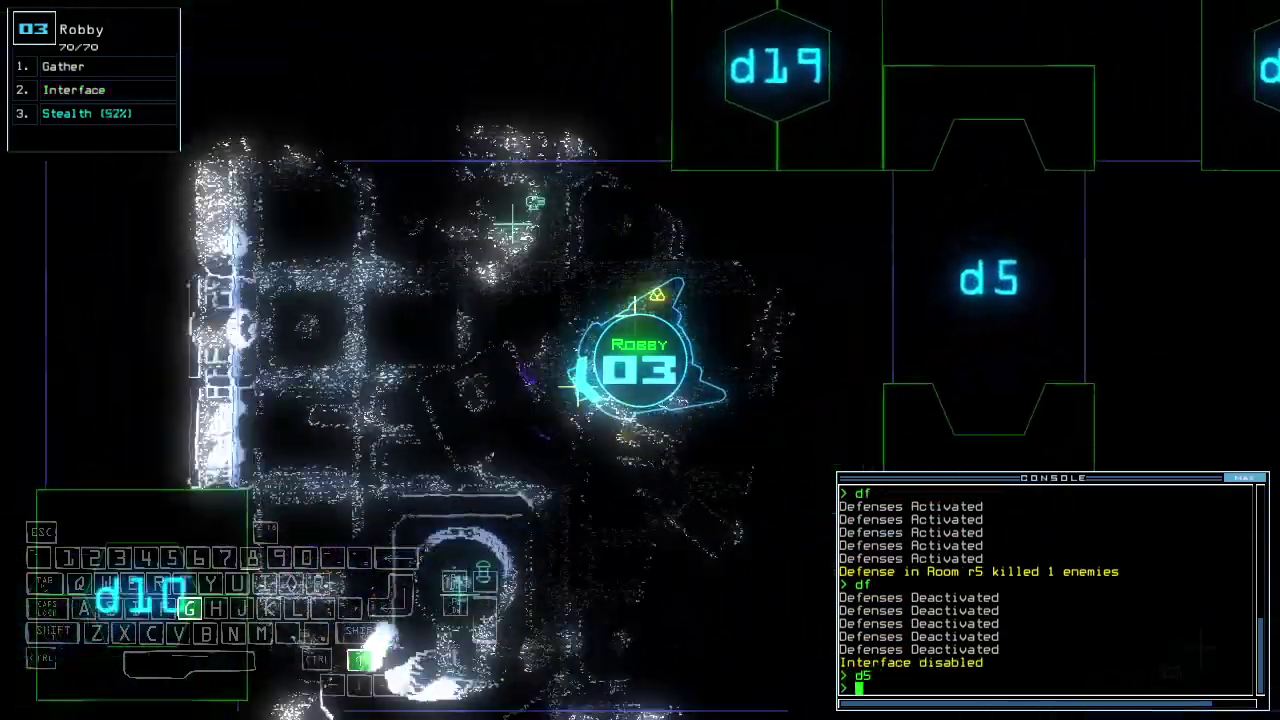
text(g)
key(Return)
key(Right)
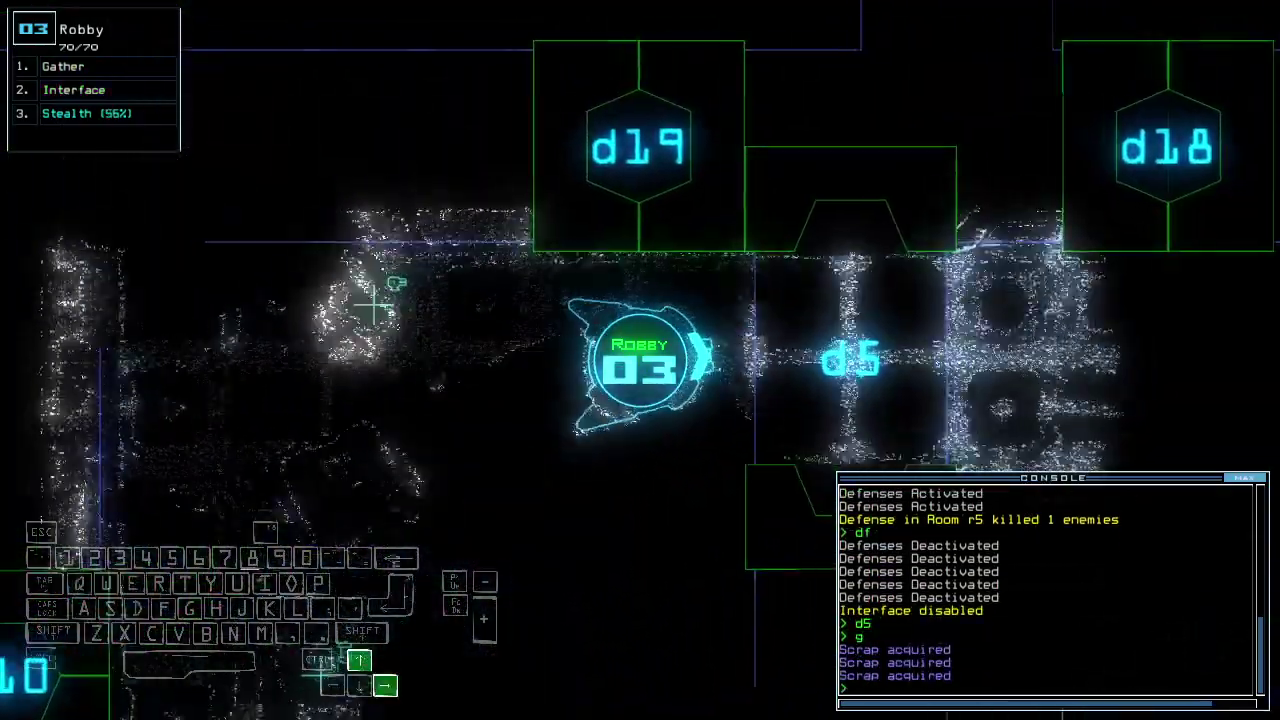
text(cccc)
key(Return)
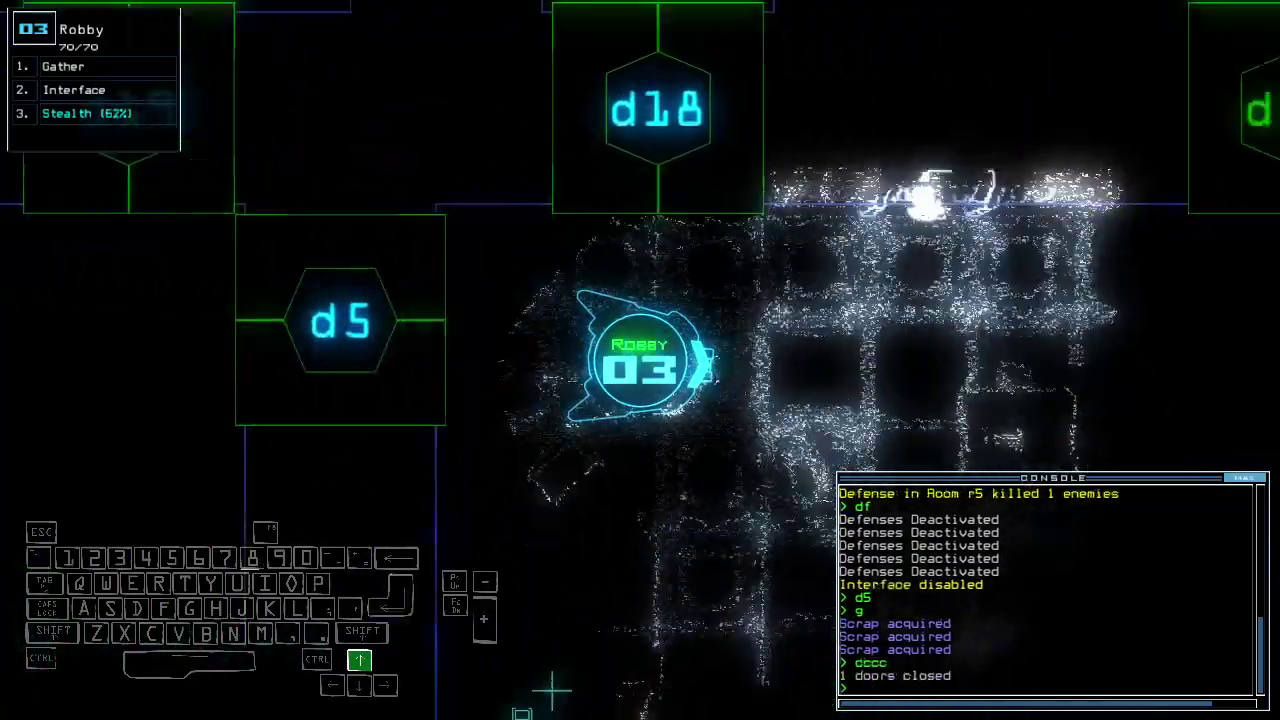
text(st;d17)
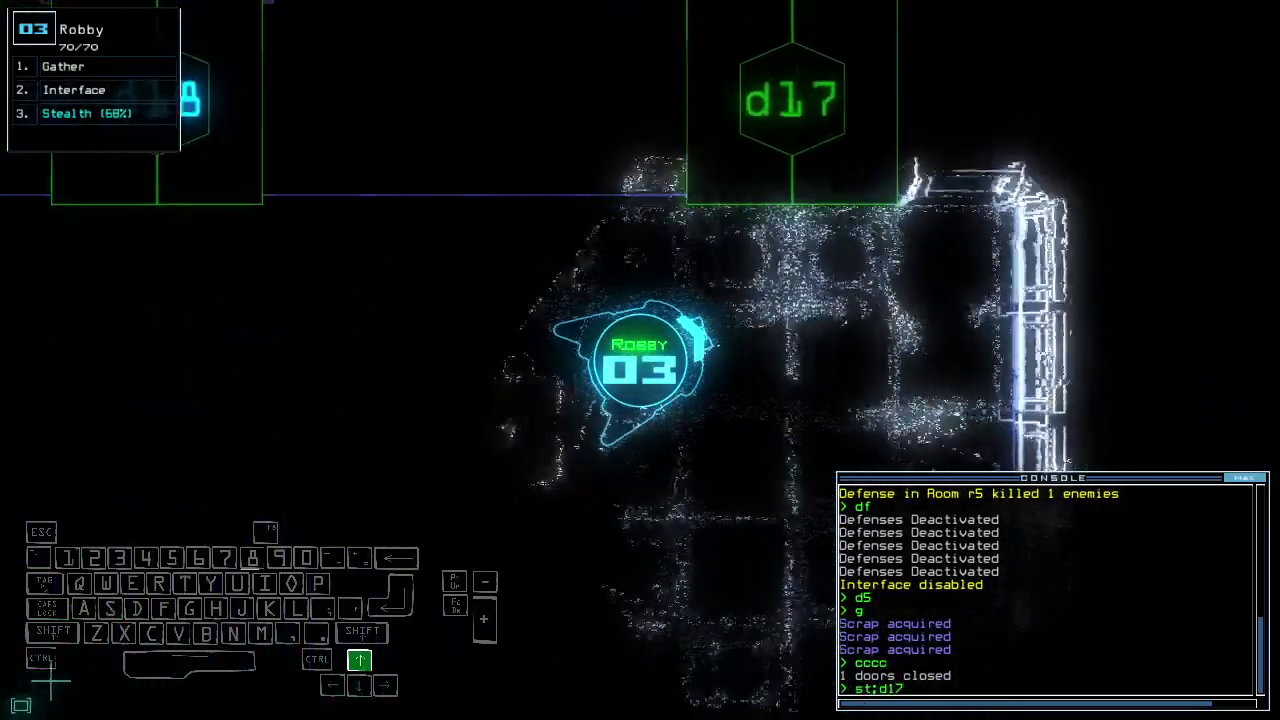
key(Return)
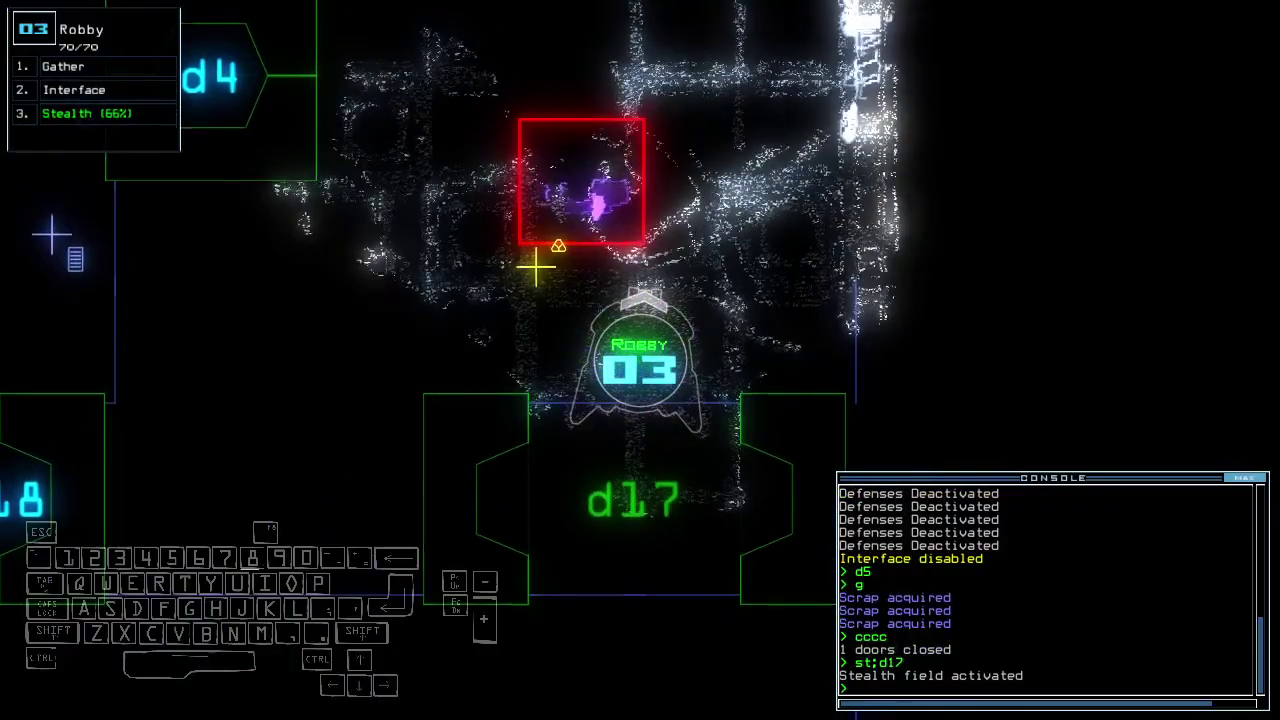
text(cccc)
key(Return)
text(g)
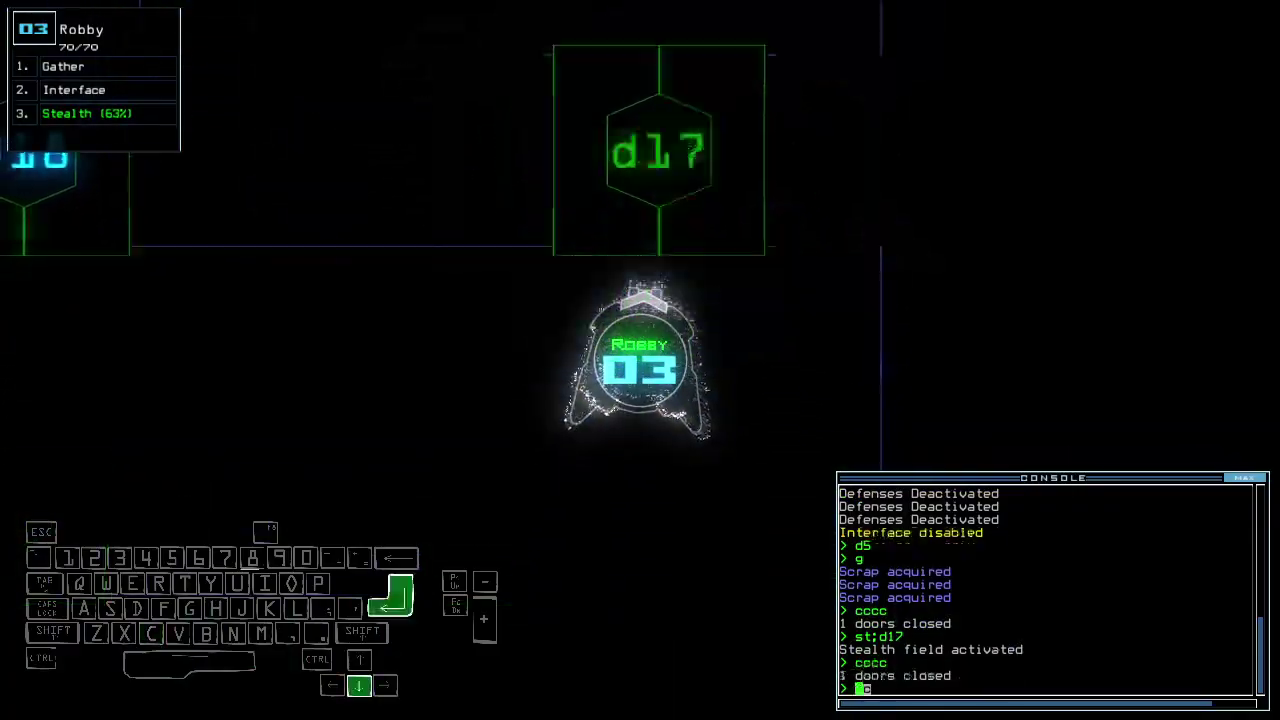
Send Robby to d18, drop its stealth, and shut the nearby doors.
key(Return)
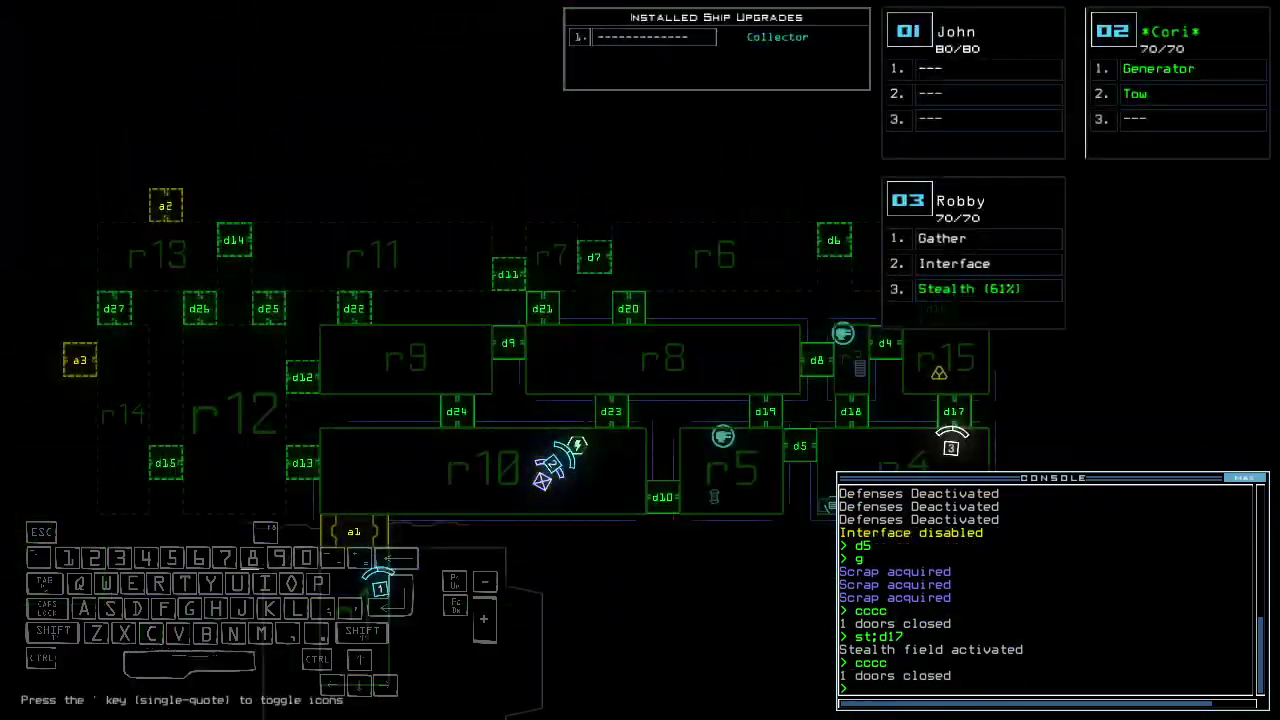
key(space)
text(d18)
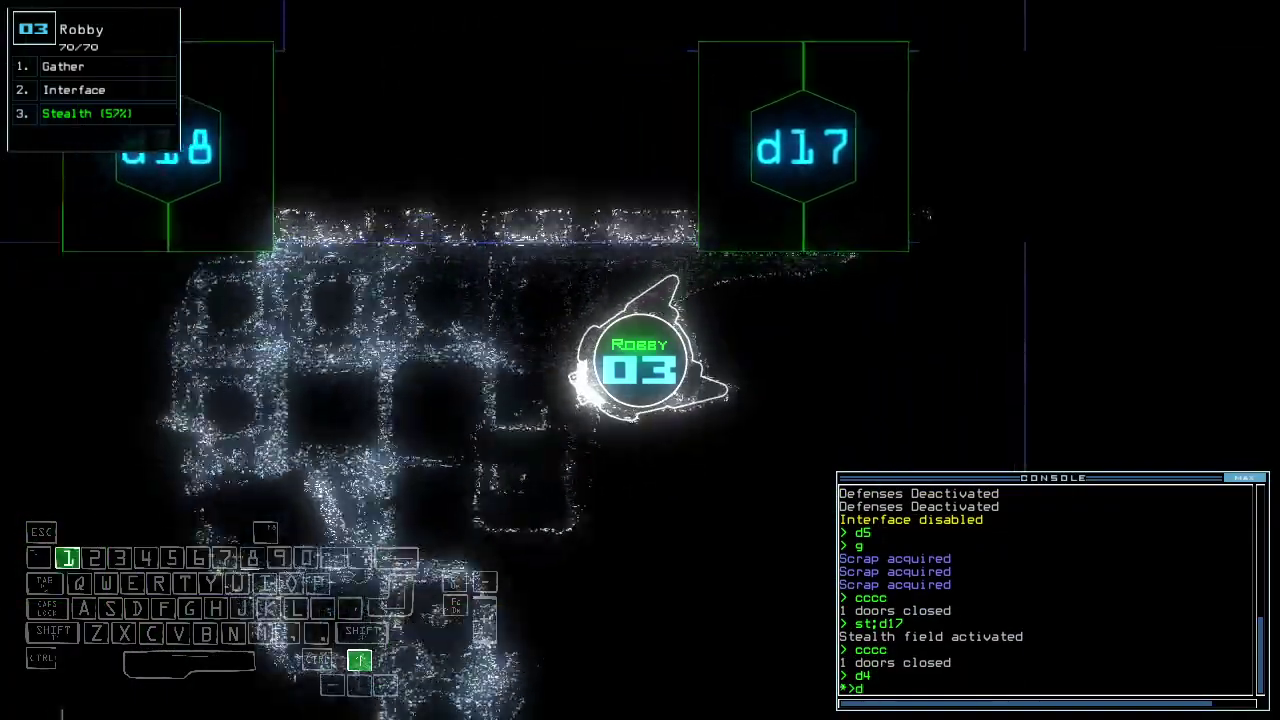
key(Return)
text(st)
key(Return)
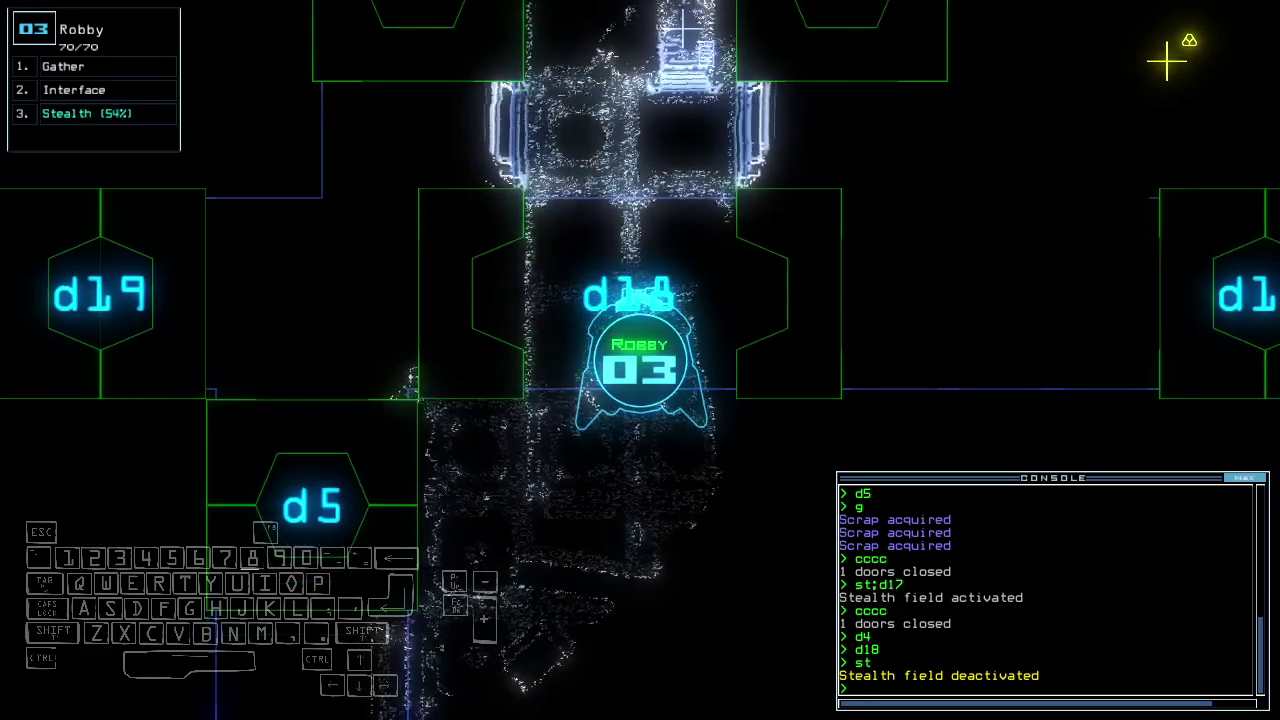
key(Down)
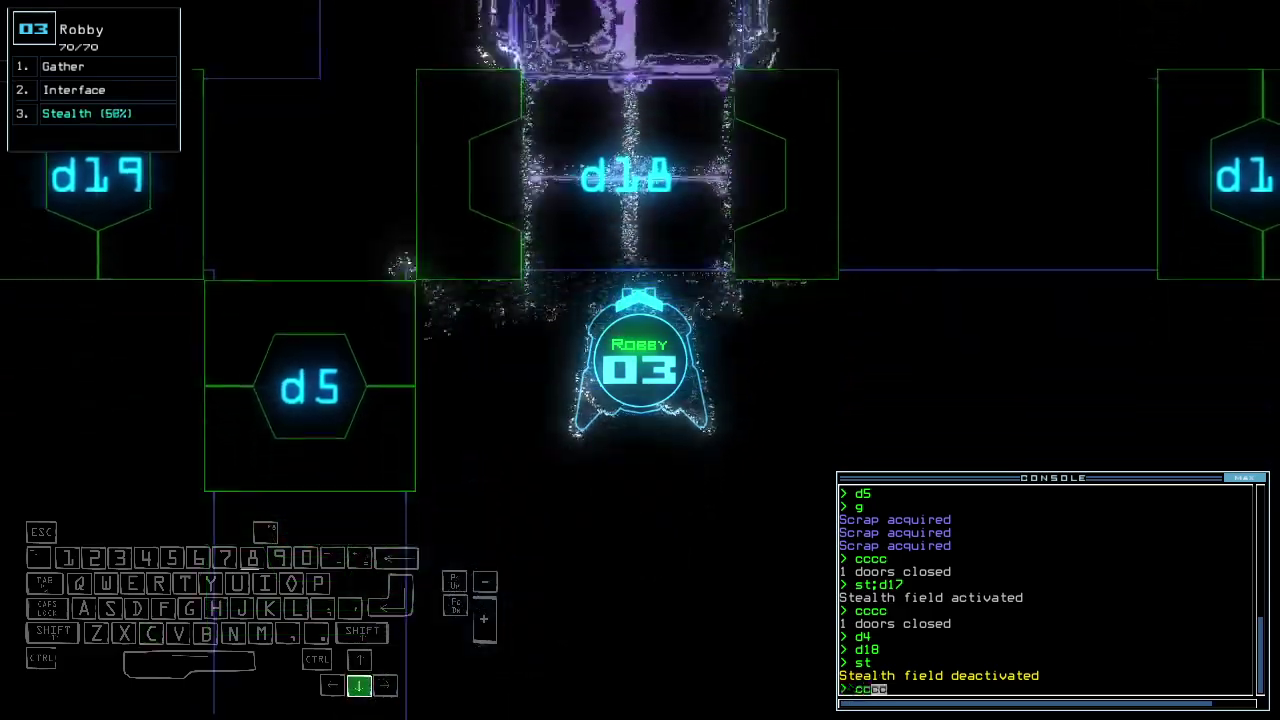
text(cccc)
key(Return)
text(dct)
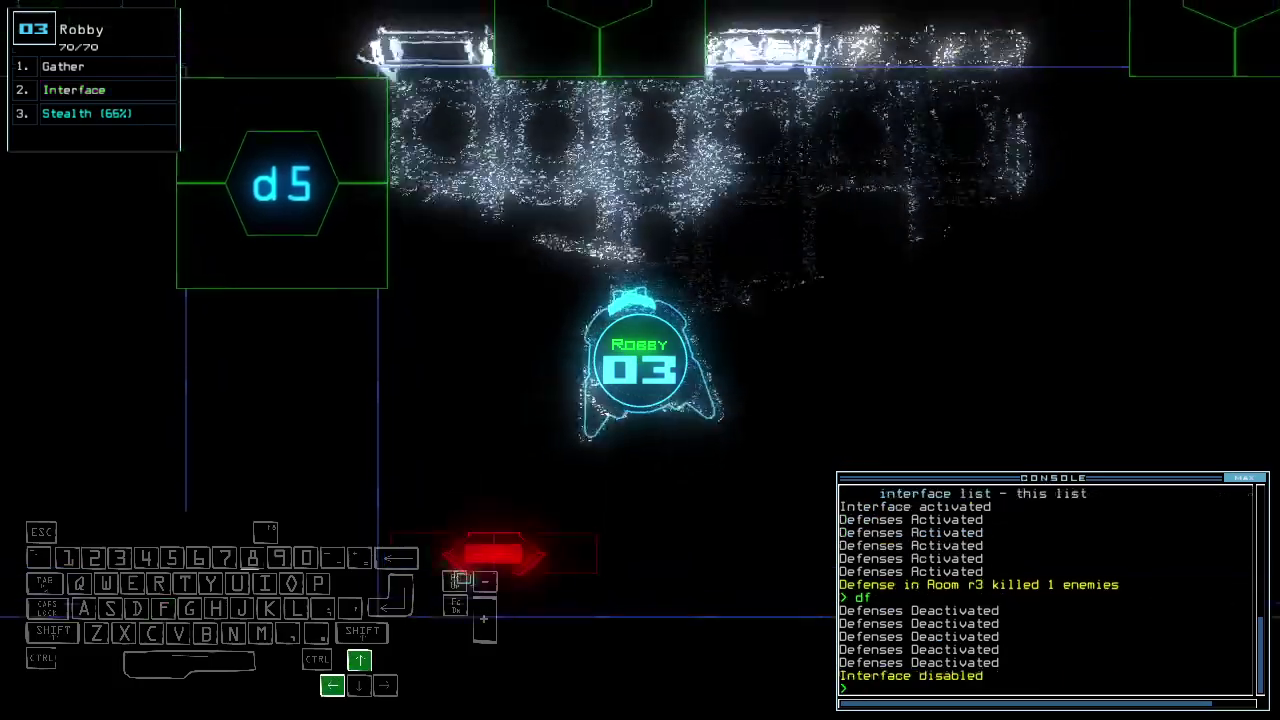
text(d18)
Gather scrap past d18 and d4, then cloak Robby toward door d16.
key(Return)
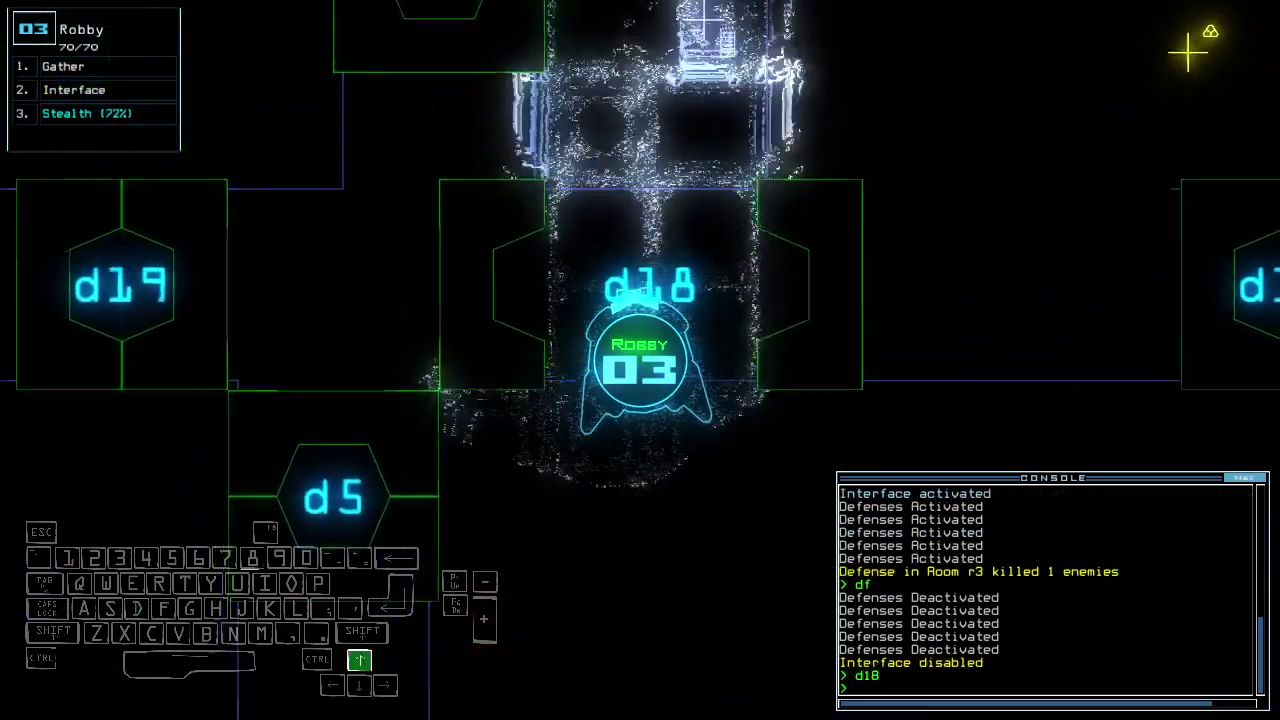
key(Up)
text(g)
key(Return)
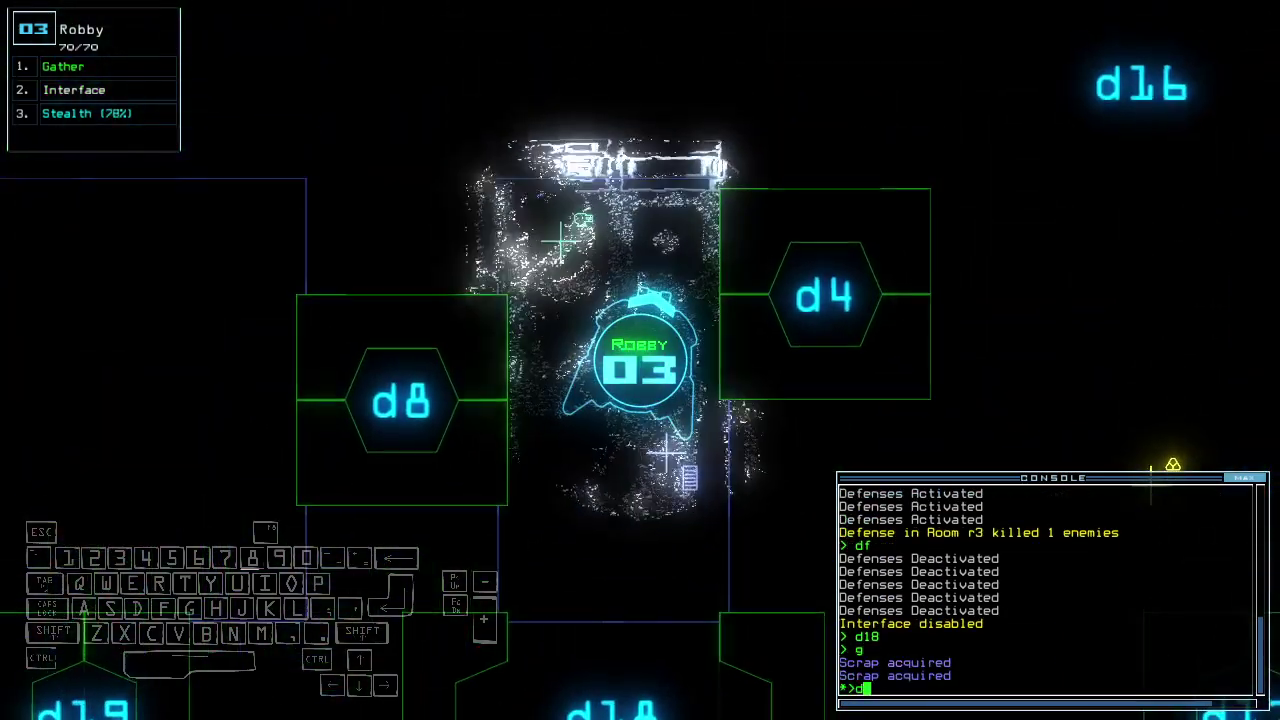
text(d4)
key(Return)
key(Up)
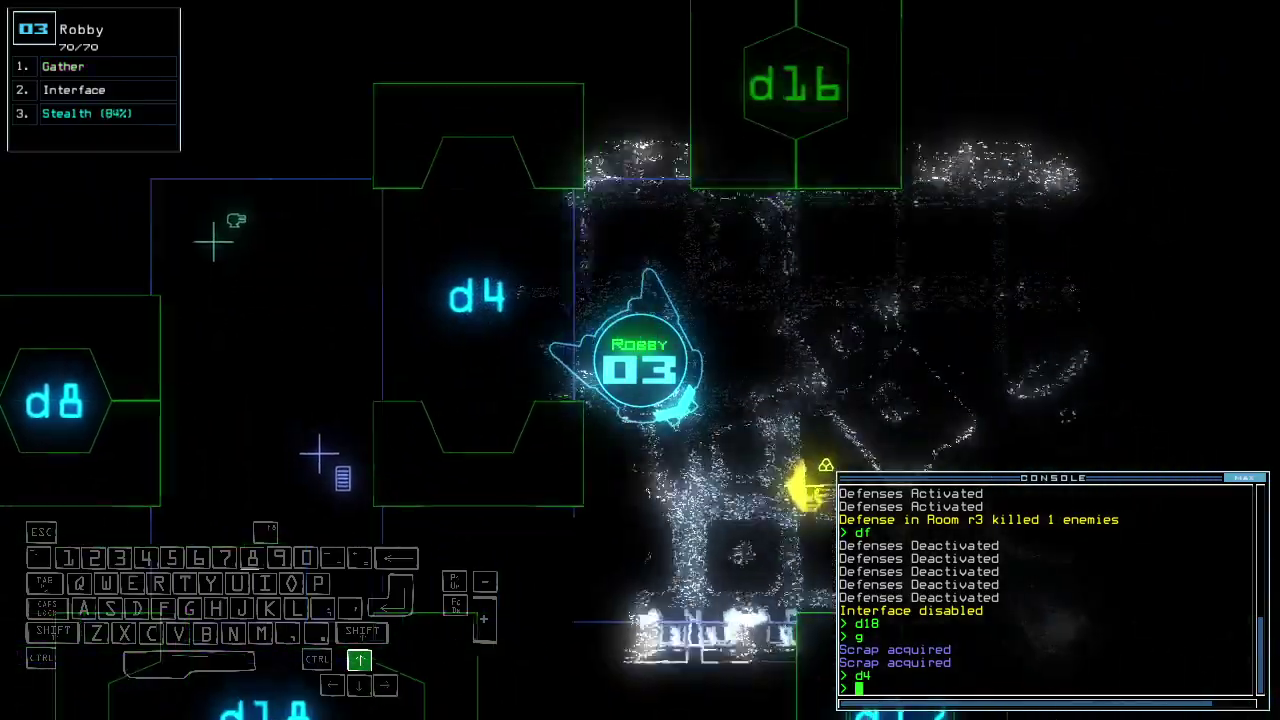
text(g)
key(Return)
key(Left)
text(st;d16)
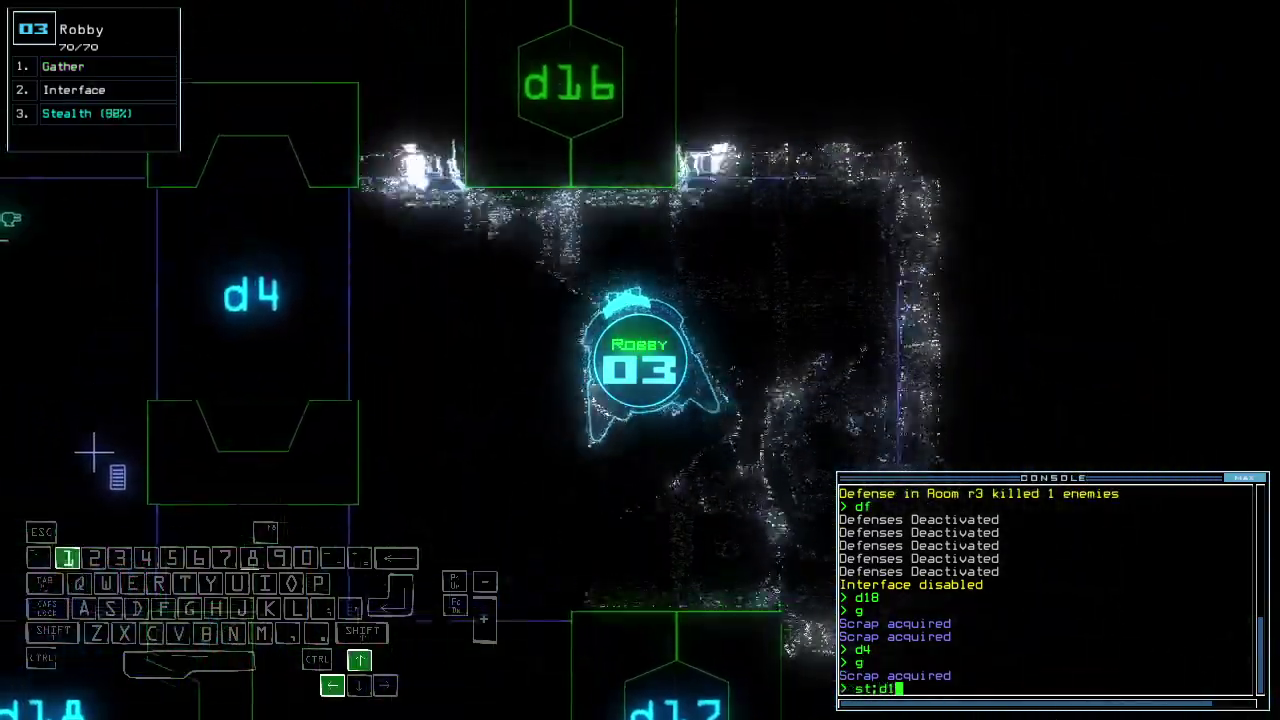
key(Return)
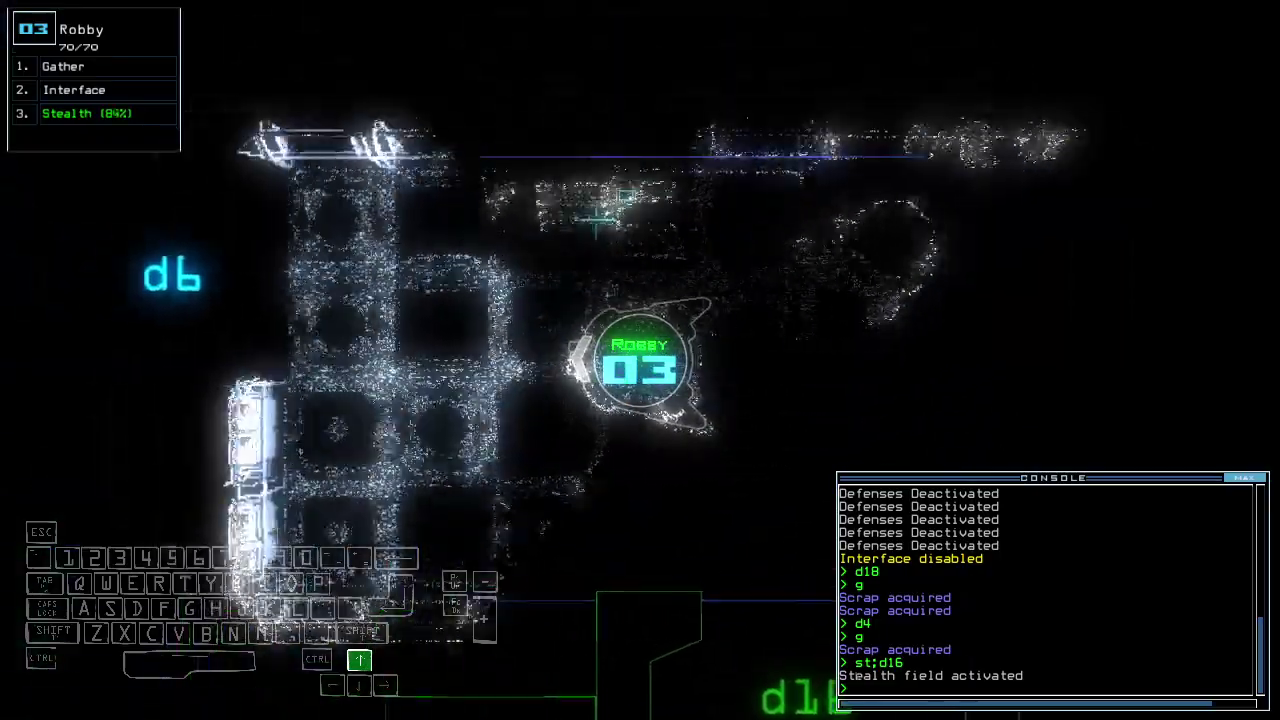
text(d6)
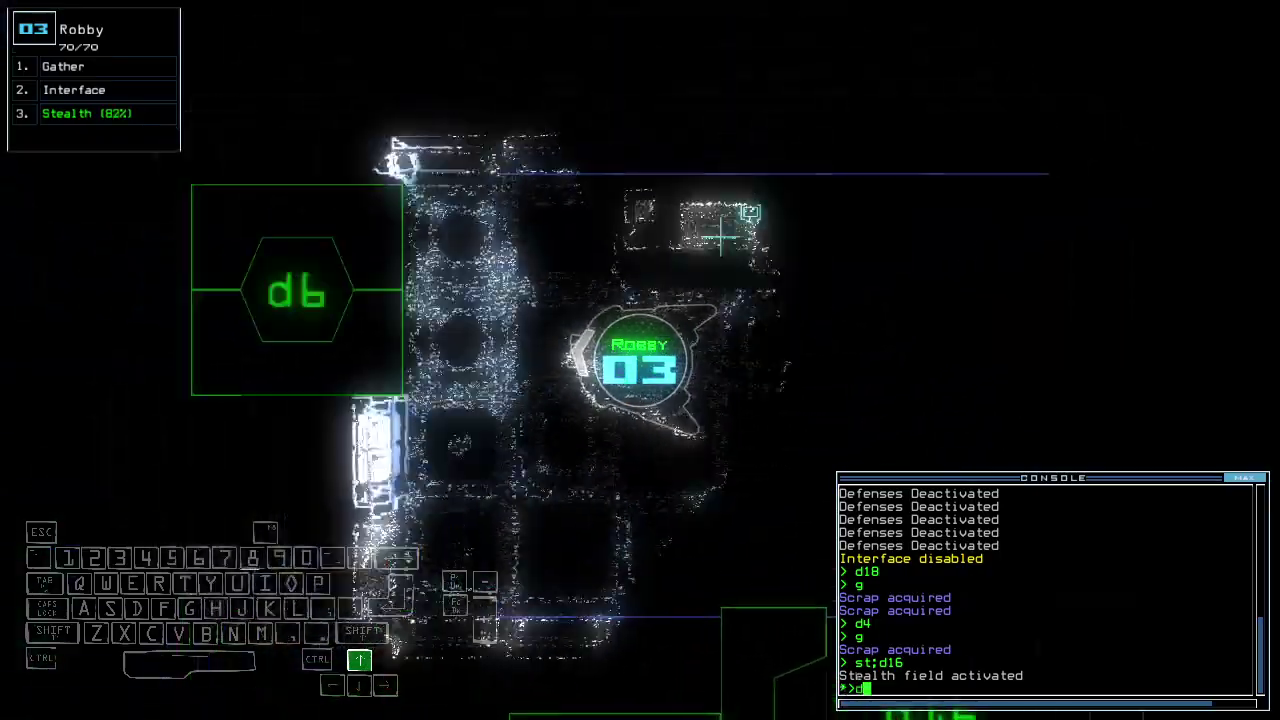
Enter d6, d7 (twice), d11 and d14 to reach the upper-left rooms, then 'st'.
key(Return)
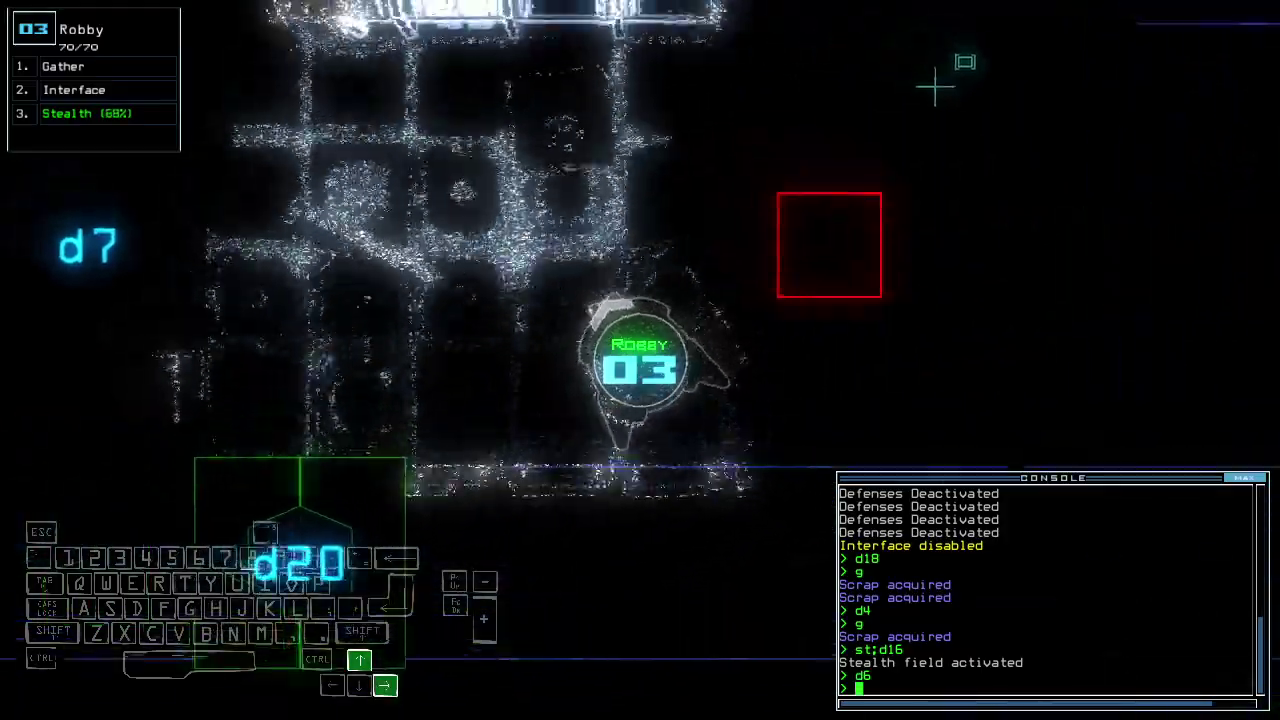
text(d7)
key(Return)
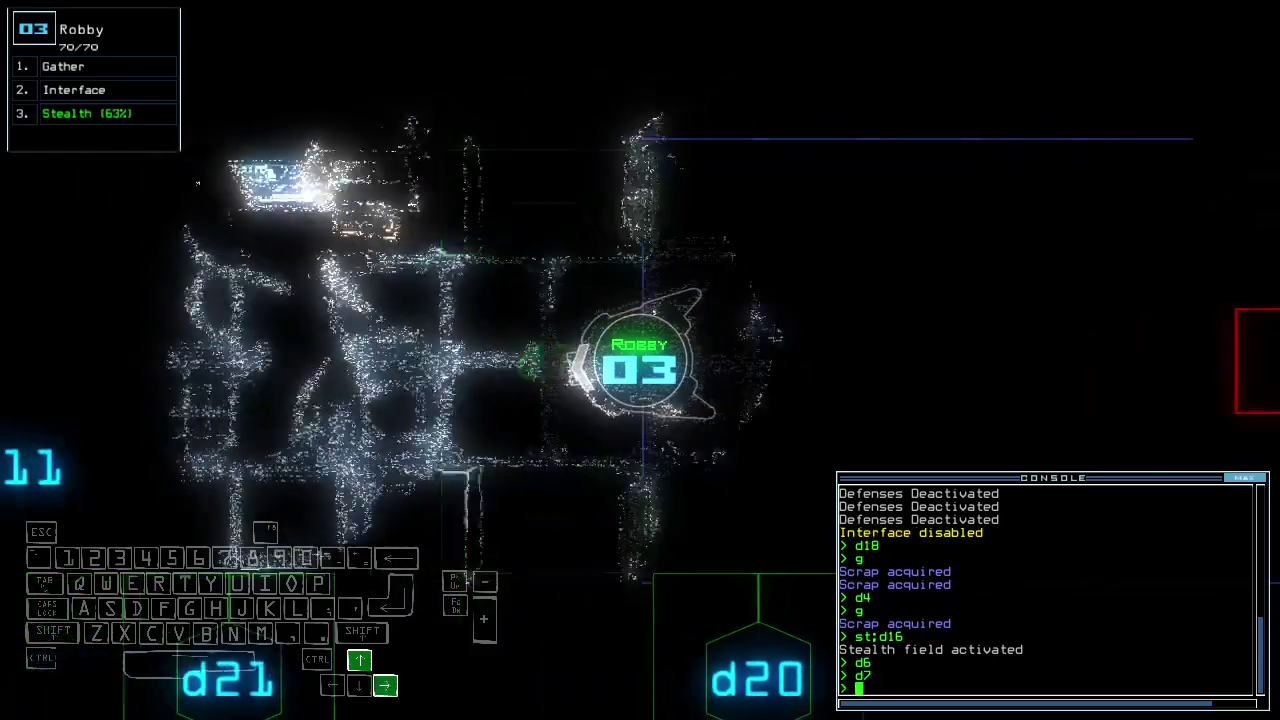
text(d7)
key(Return)
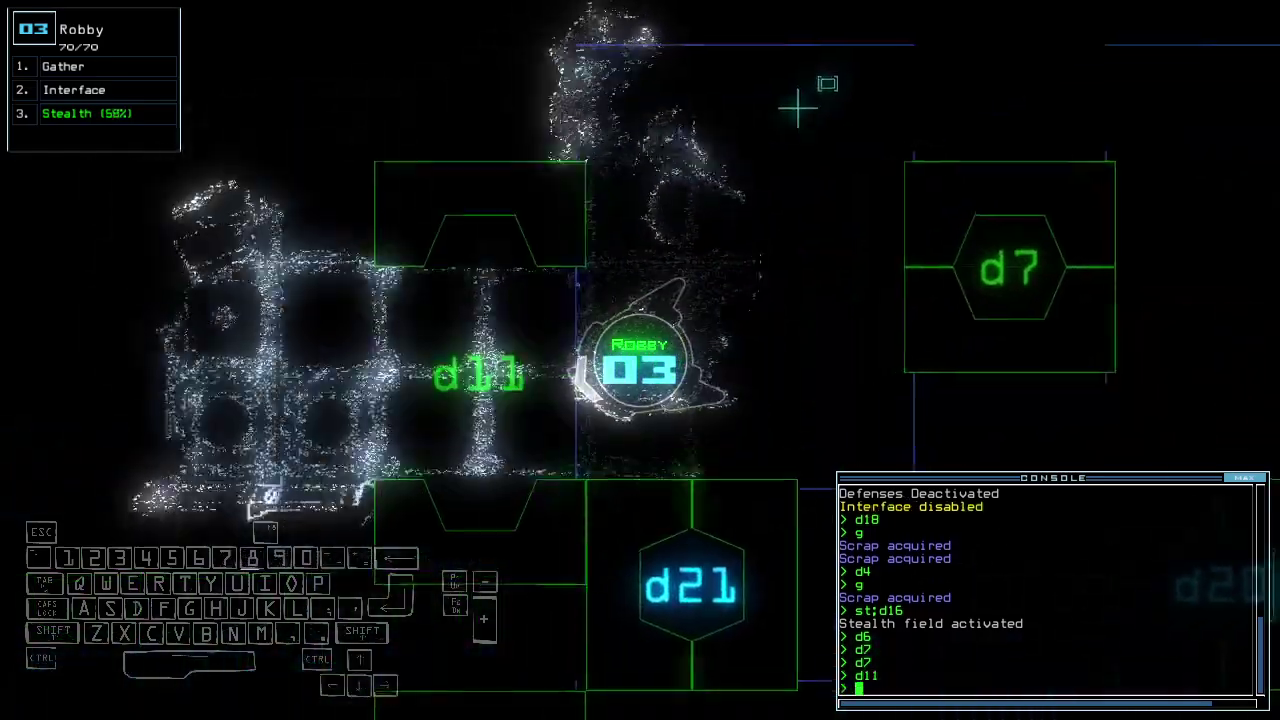
text(d11)
key(Return)
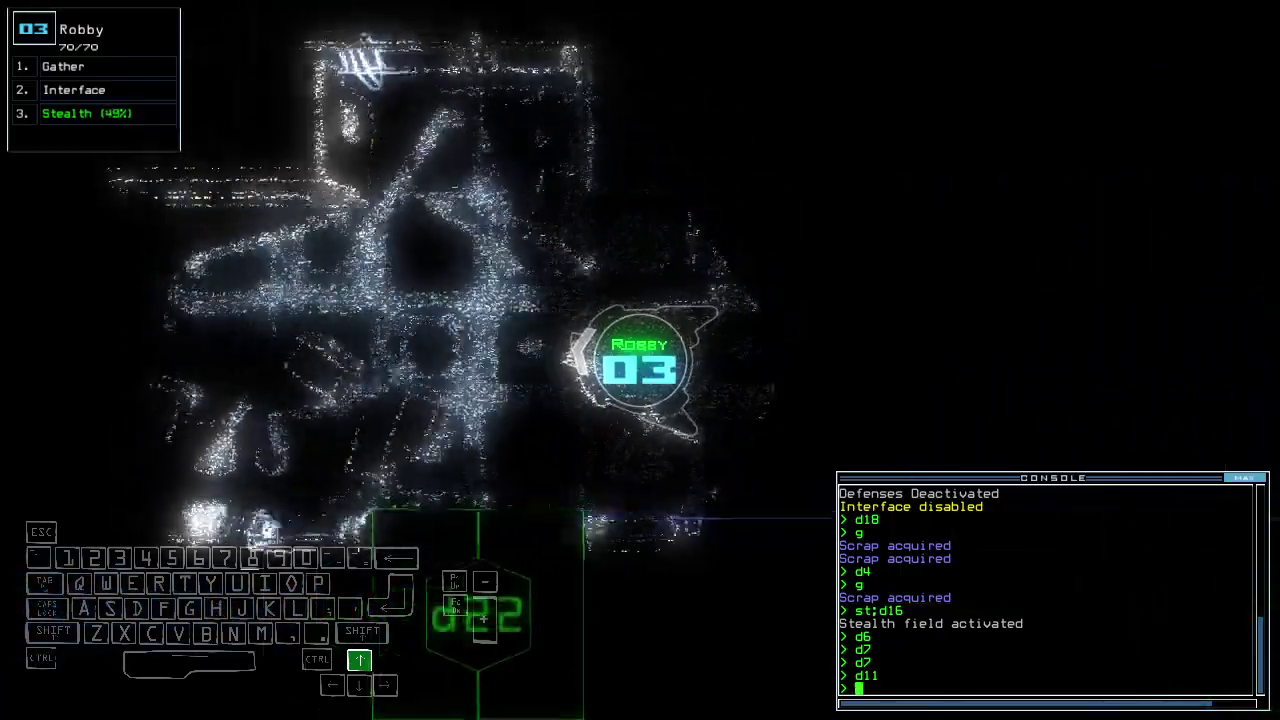
key(space)
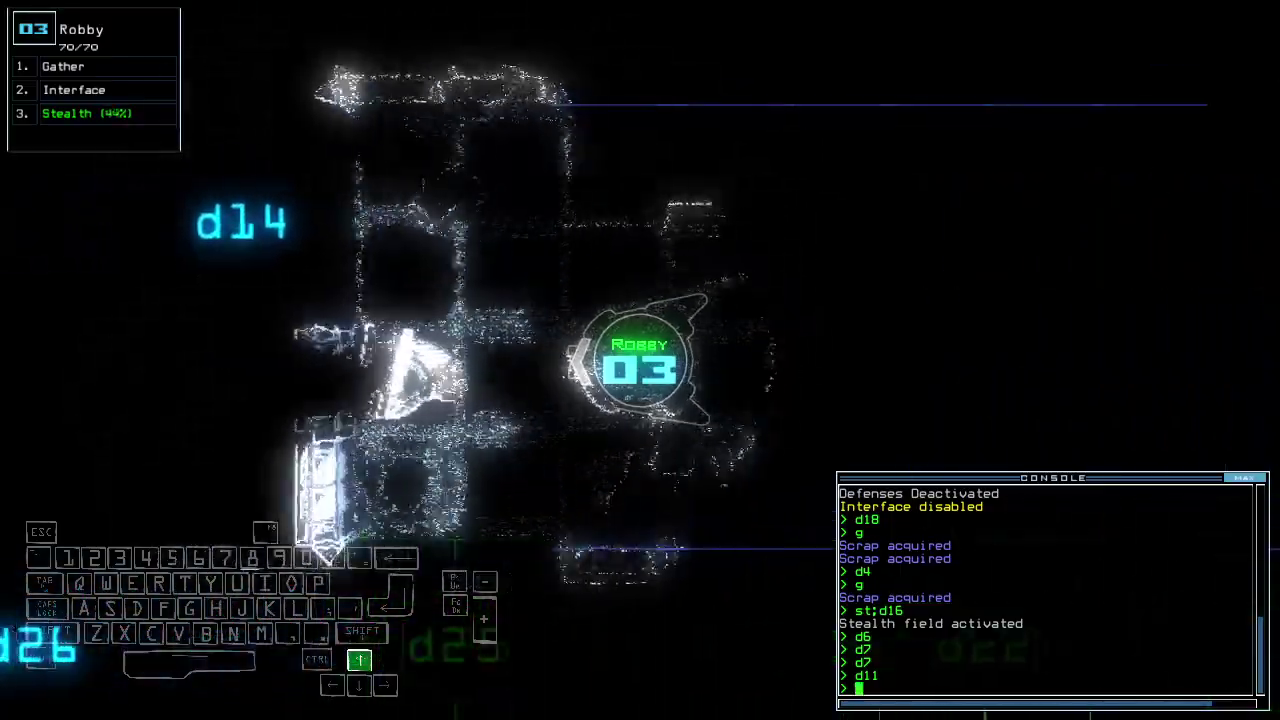
key(Up)
text(4)
key(Return)
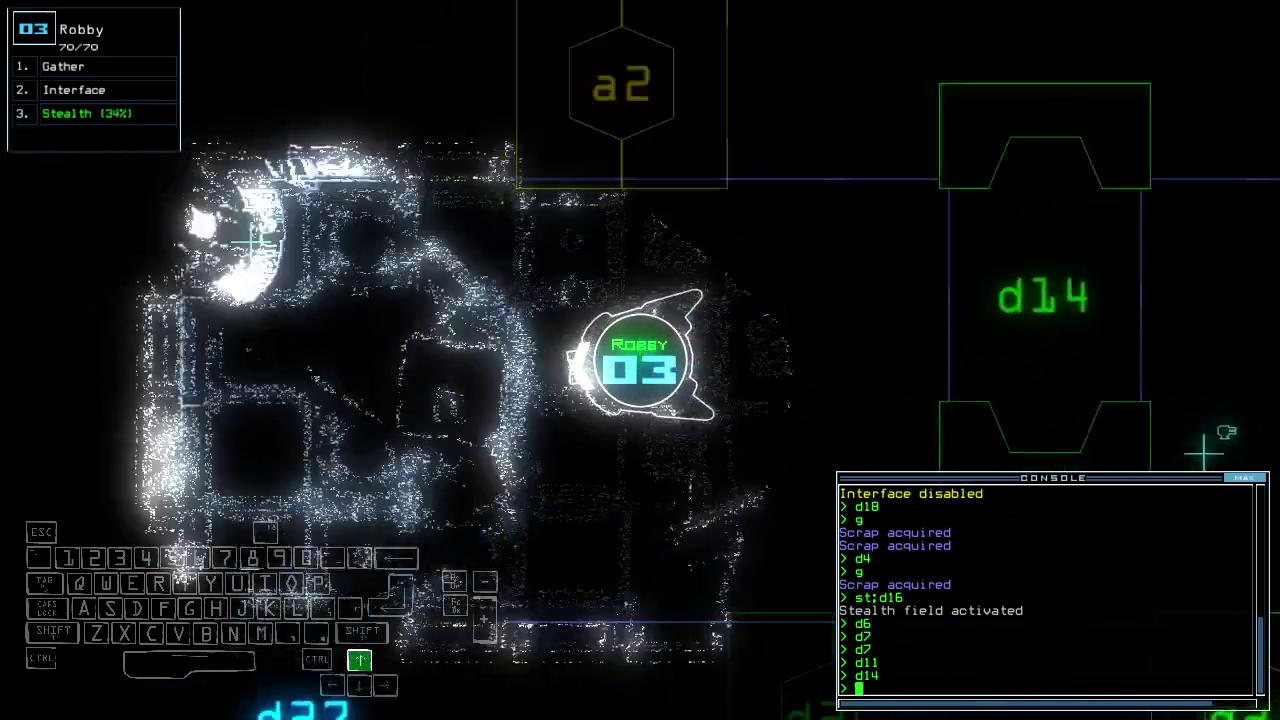
text(st)
key(Return)
Close the doors around Robby and cloak it through door d27.
key(Return)
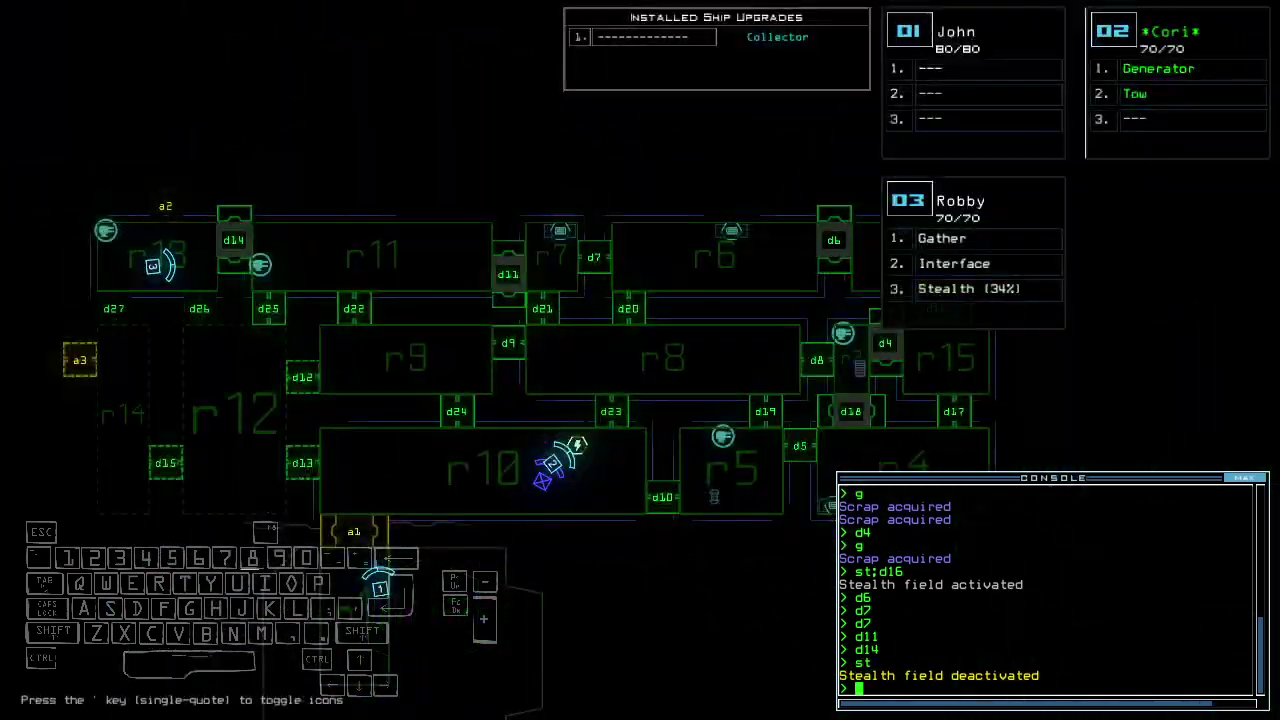
key(space)
text(cccc)
key(Return)
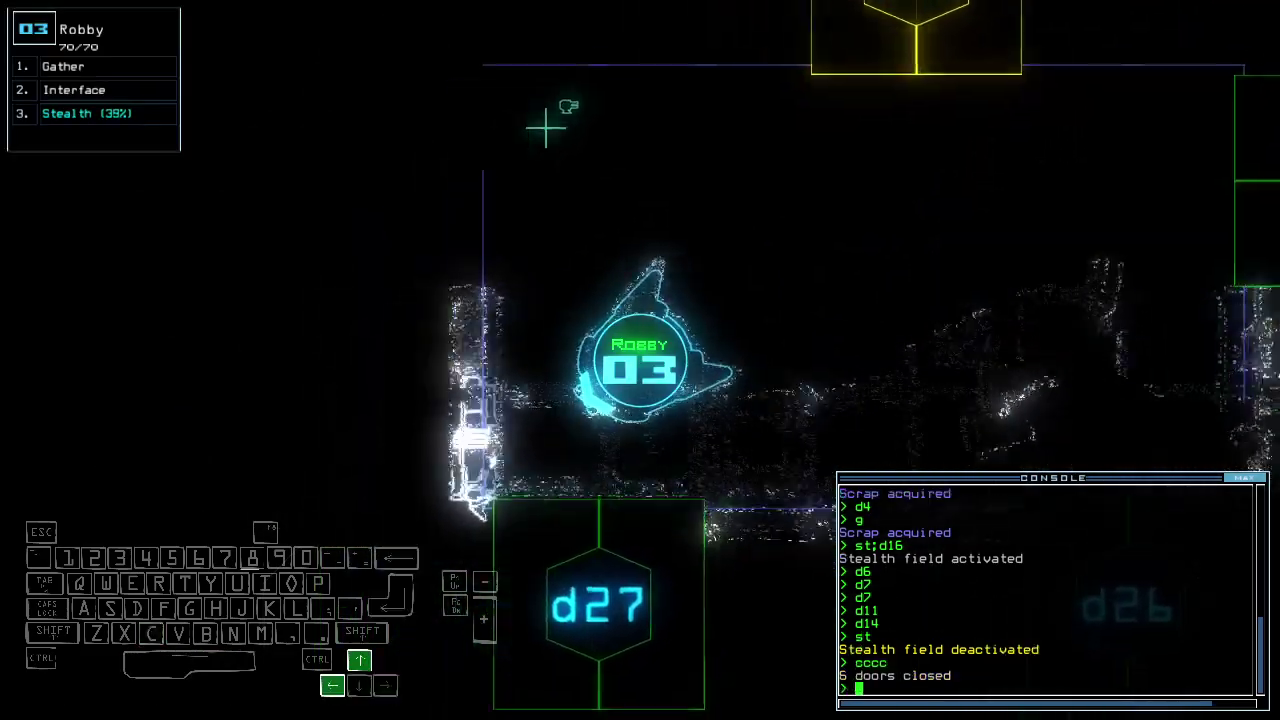
text(st;d27)
key(Return)
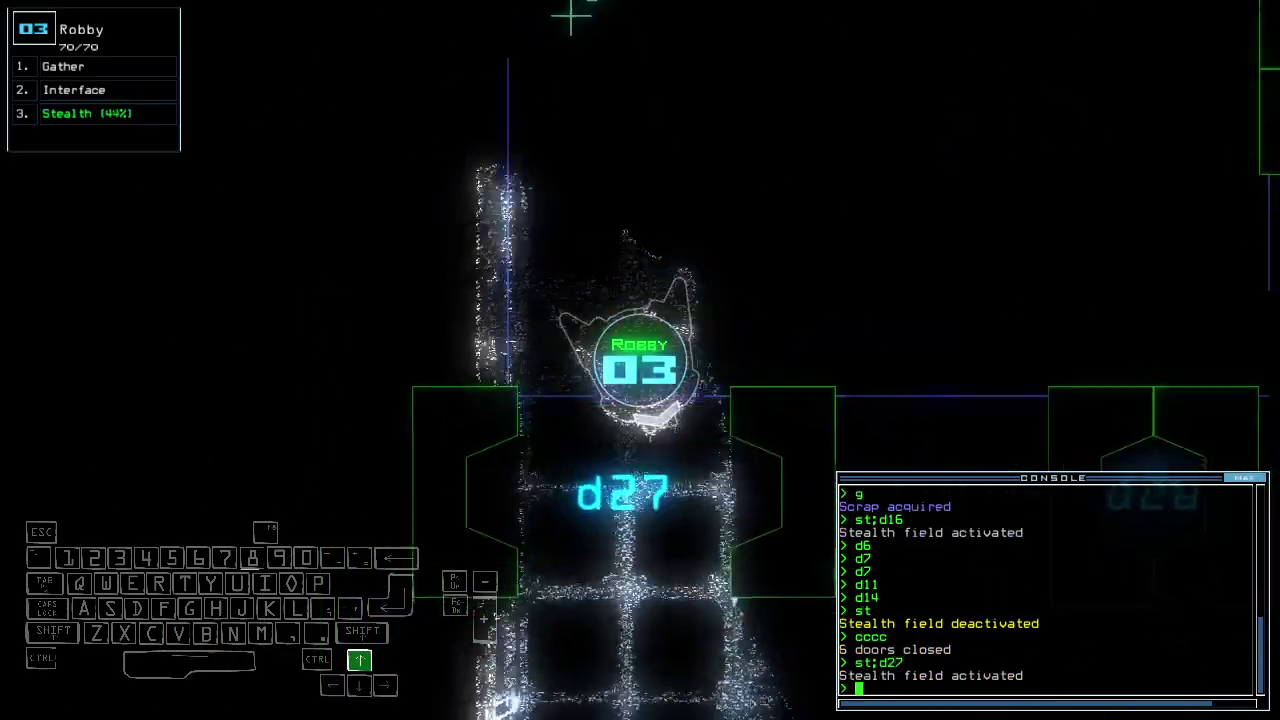
key(Up)
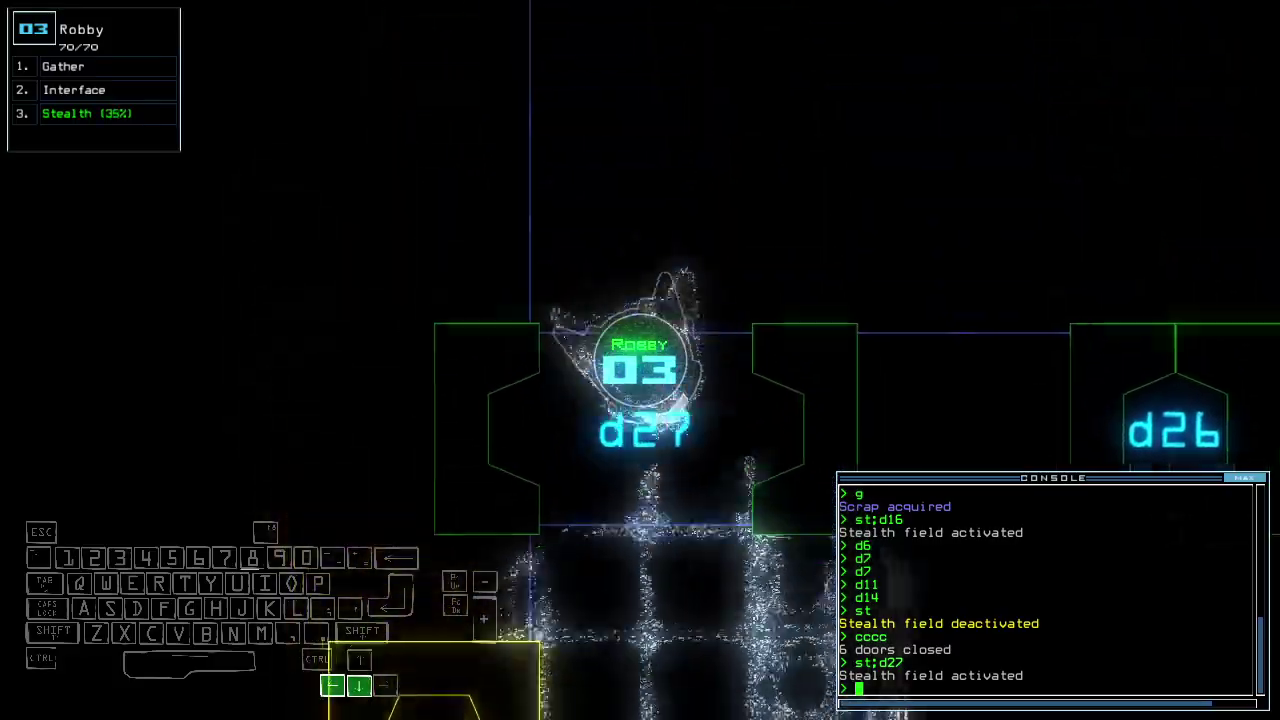
text(d2)
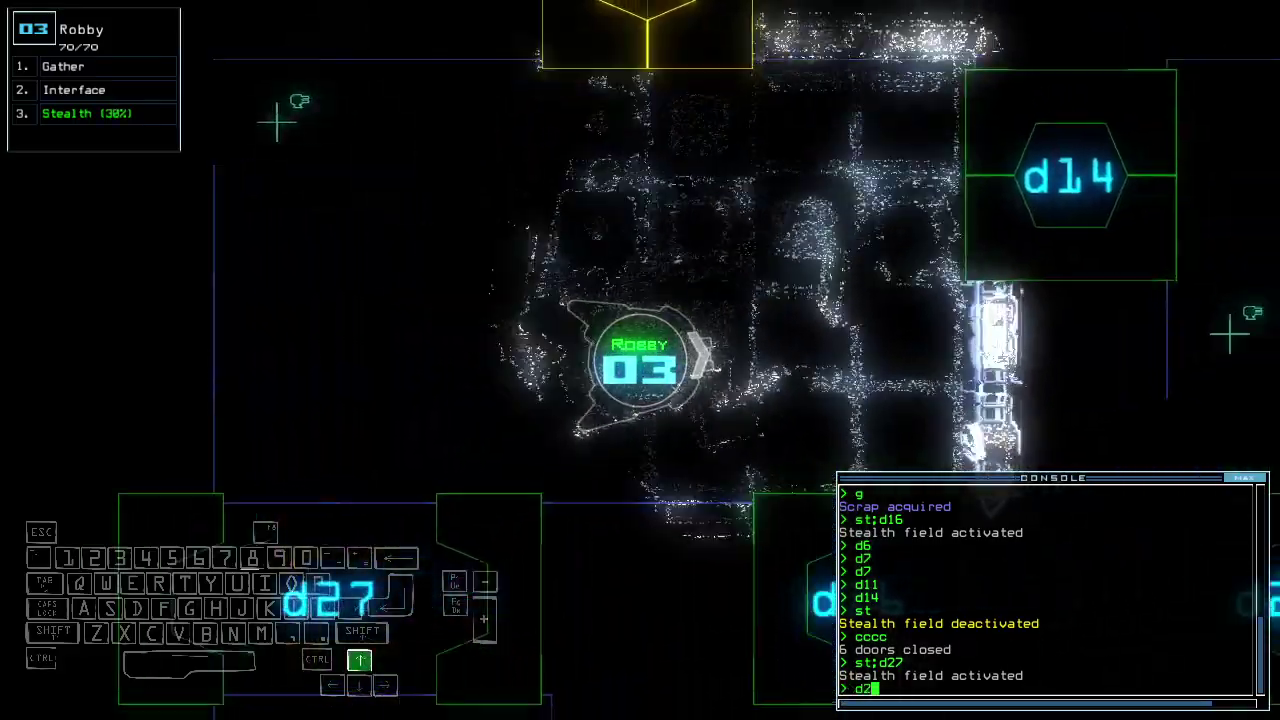
text(6)
Open d26 for Robby, drop stealth, and drive toward door d12.
key(Return)
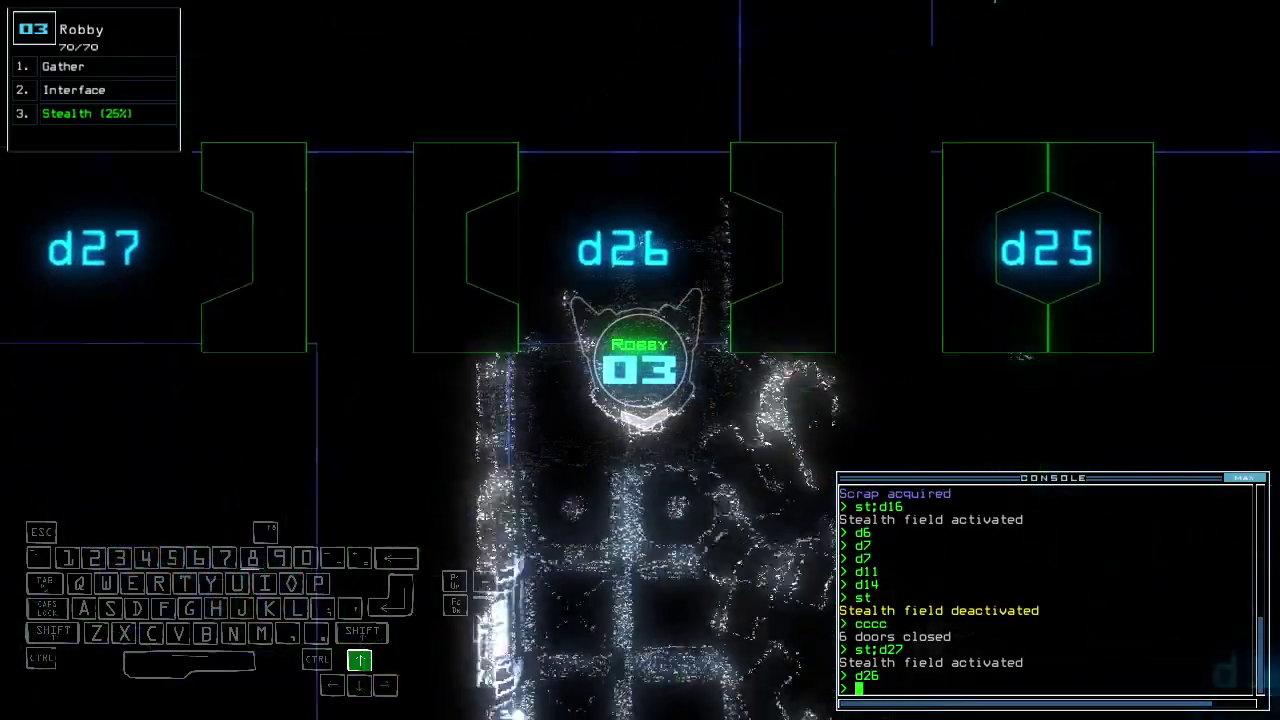
text(d26)
key(Return)
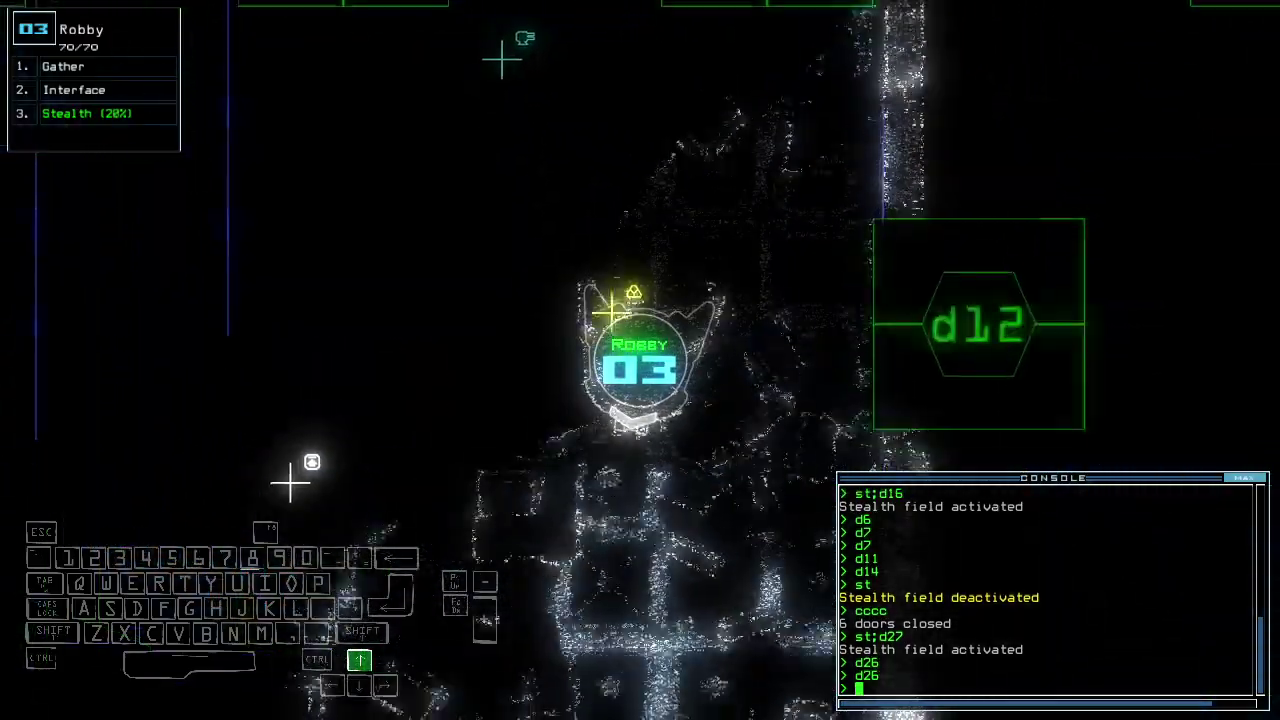
key(Up)
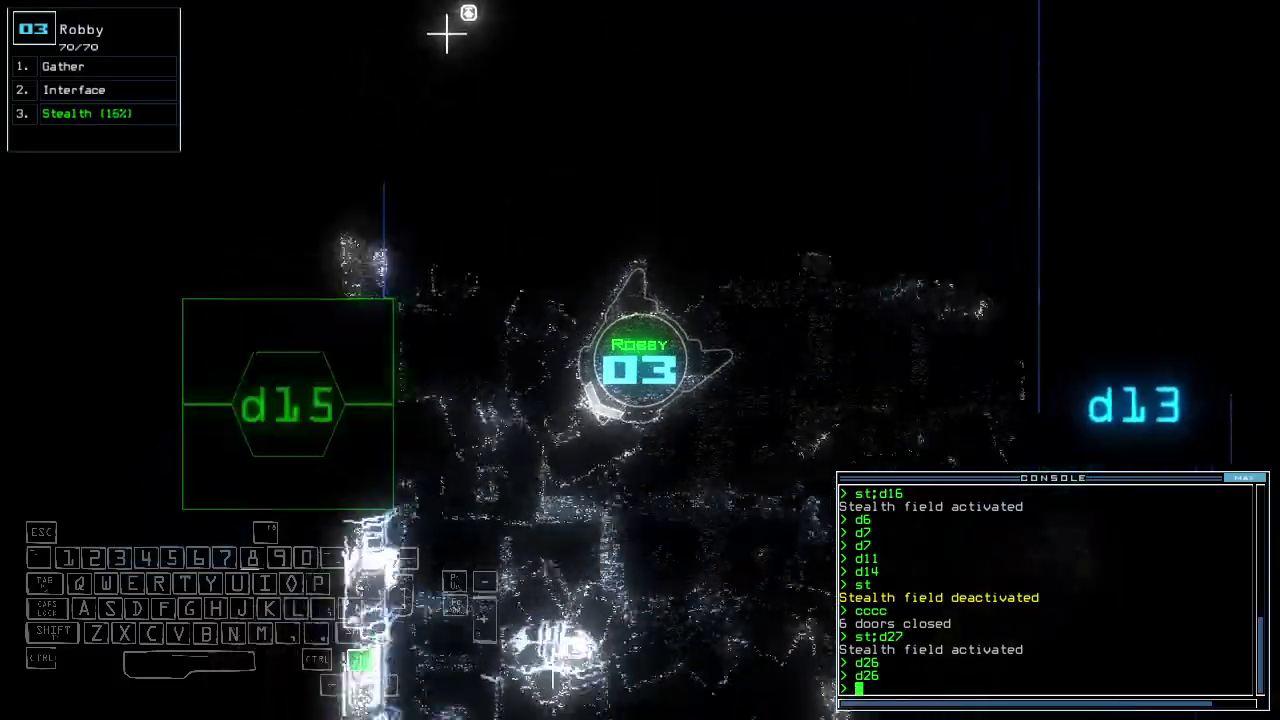
text(st)
key(Return)
key(Up)
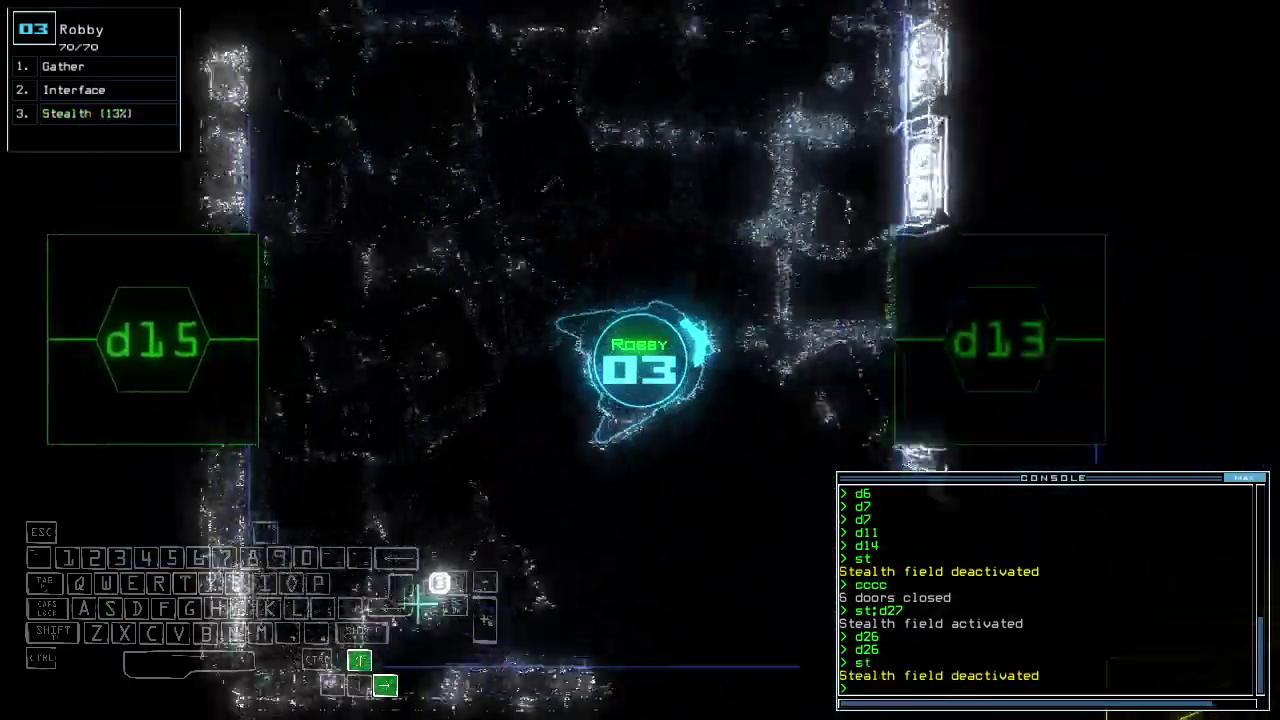
key(Up)
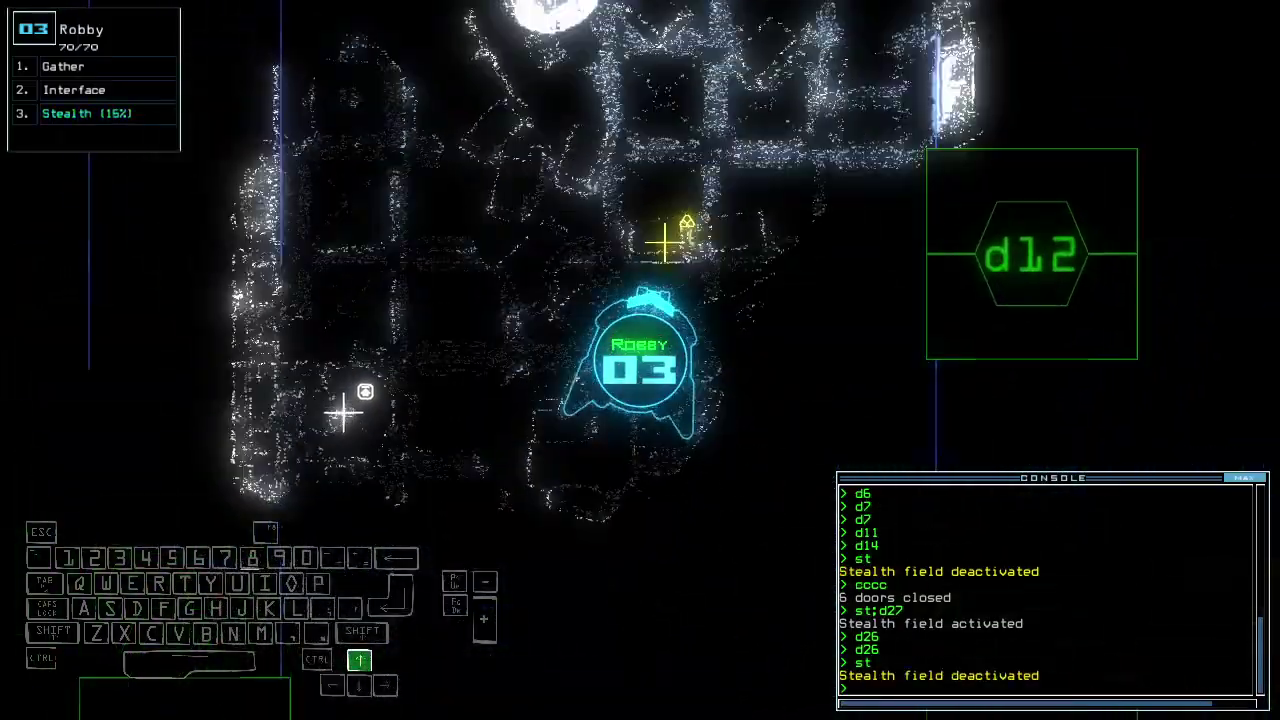
text(g)
Gather the scrap in Robby's current room.
key(Return)
key(Escape)
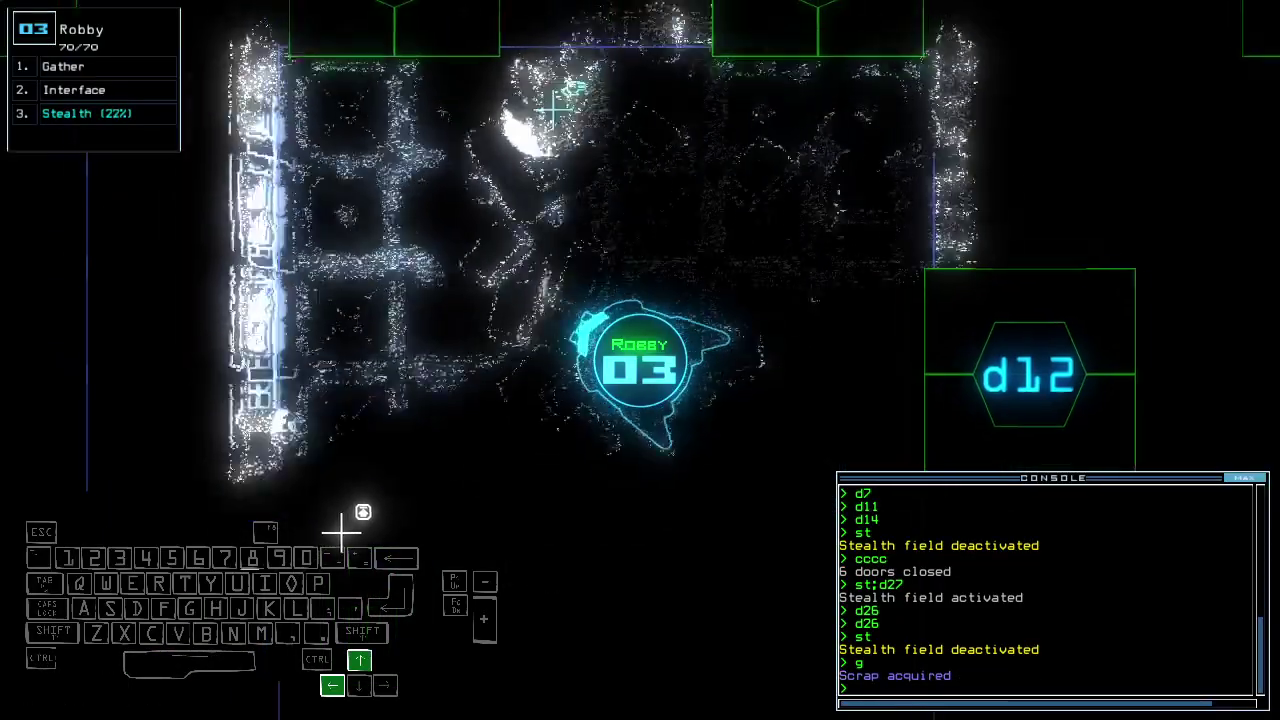
key(Up)
text(st;d)
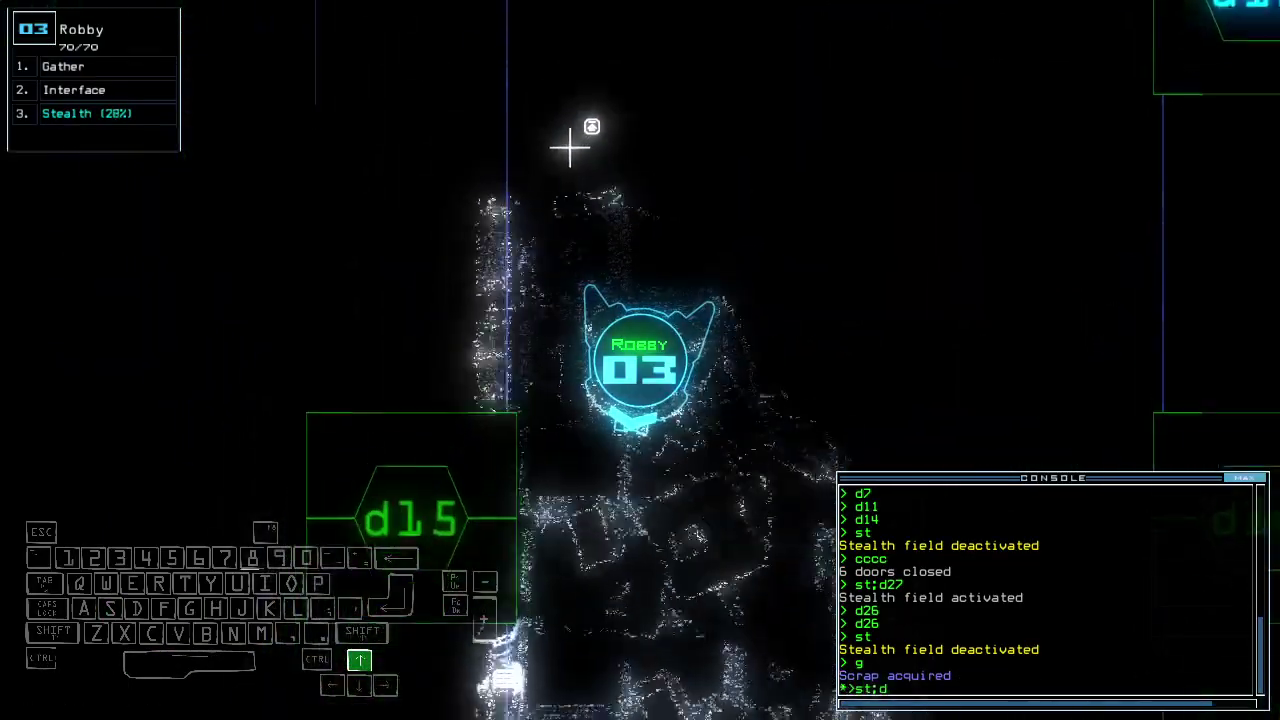
text(15)
Cloak Robby through d15 into r14, close the doors behind it, and drop stealth.
key(Return)
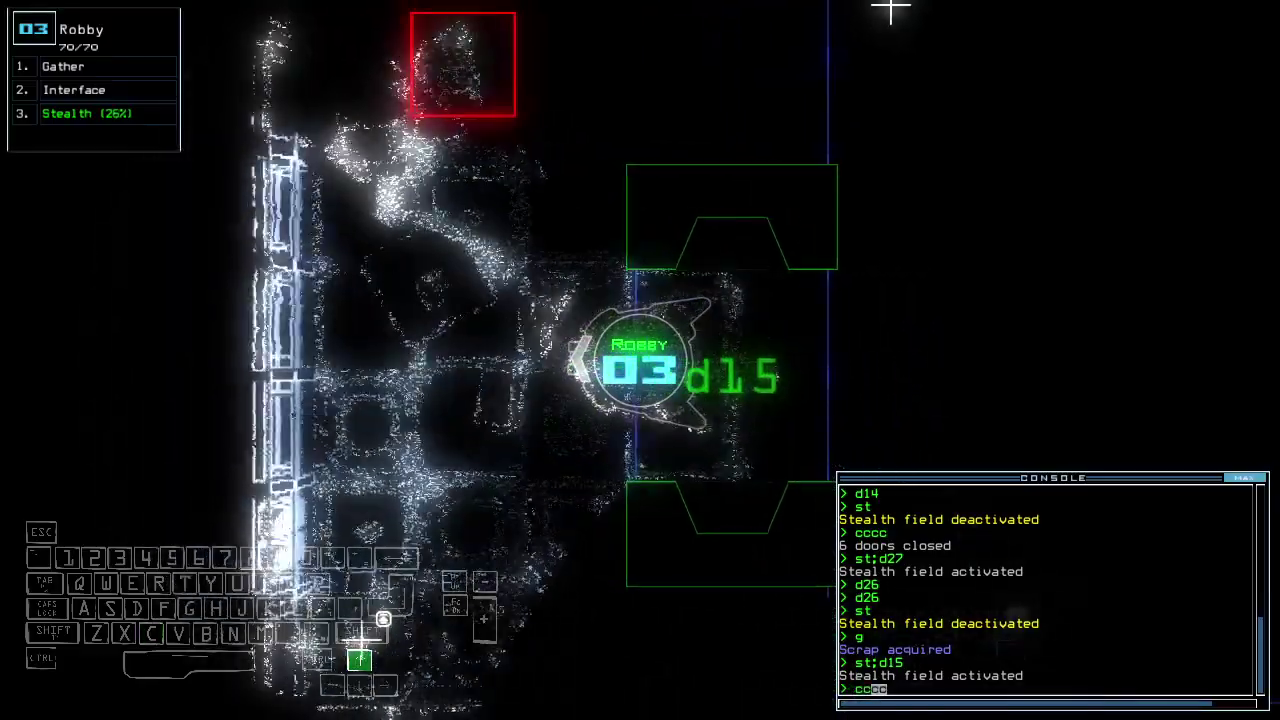
key(Down)
text(cc)
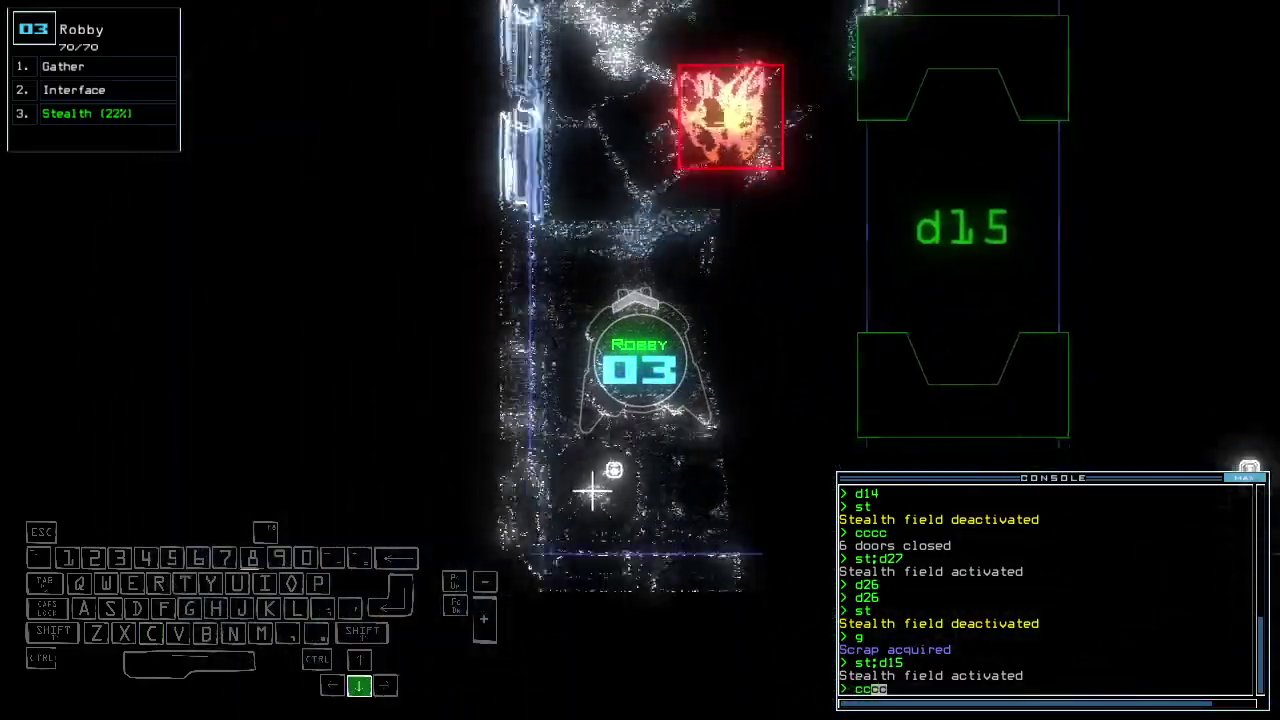
key(Up)
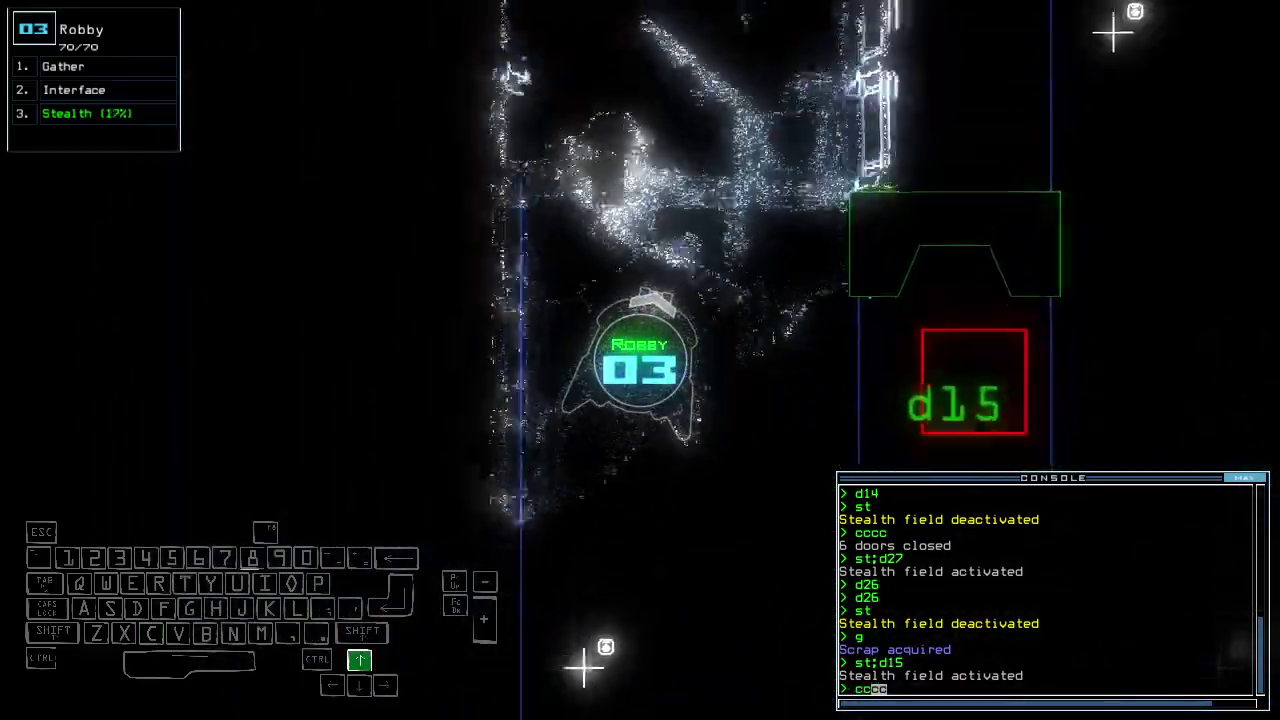
text(cc)
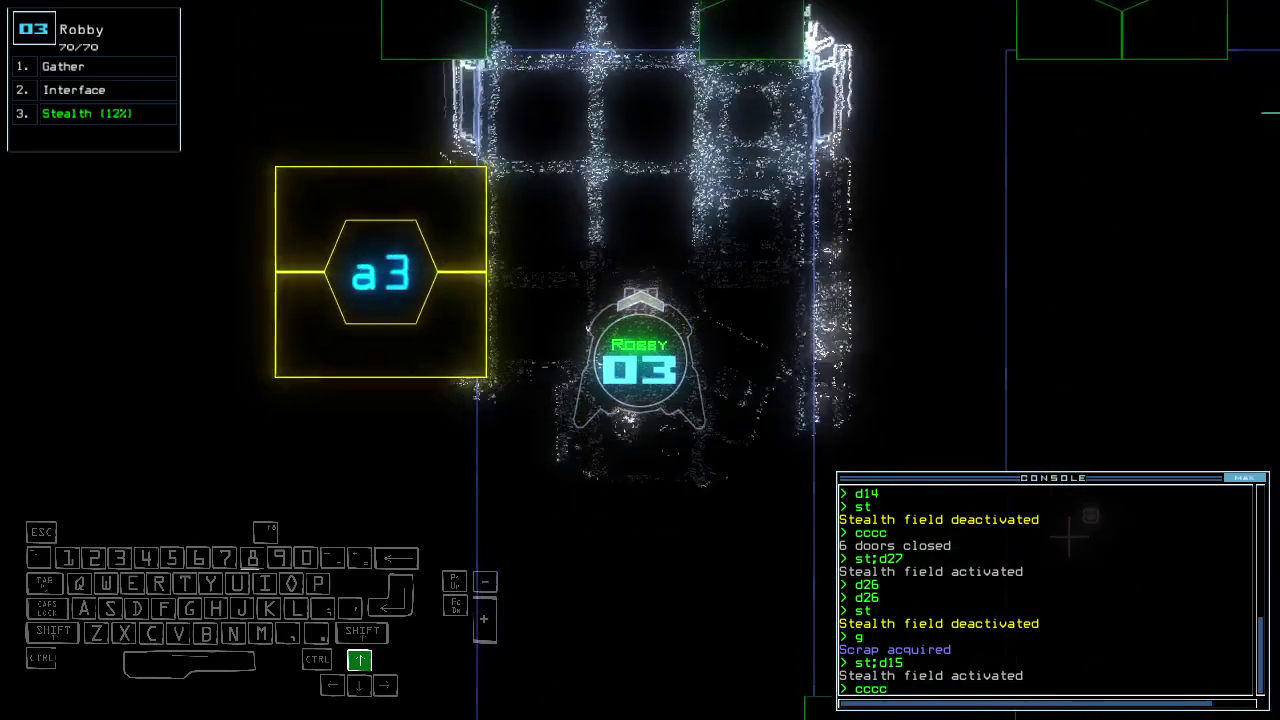
key(Return)
text(st)
key(Return)
key(space)
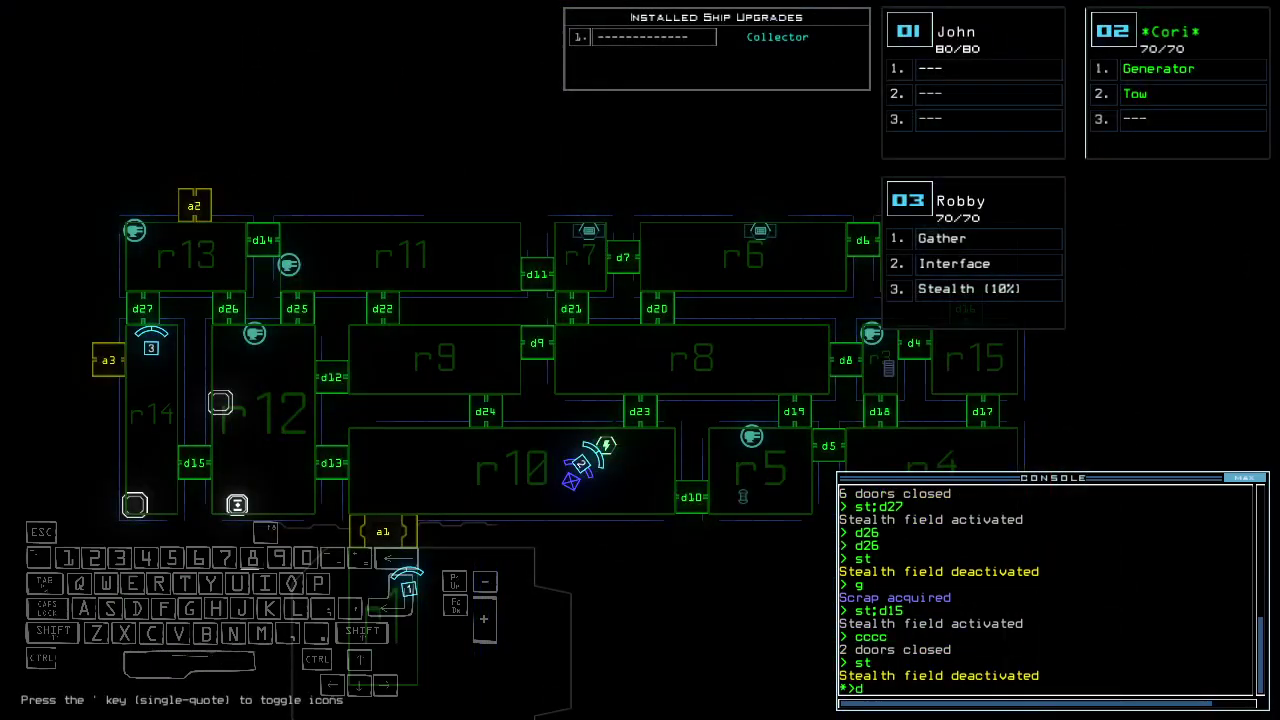
text(2)
Drive Cori with Abby to airlock a1 using 'back 2', then release the tow.
key(Return)
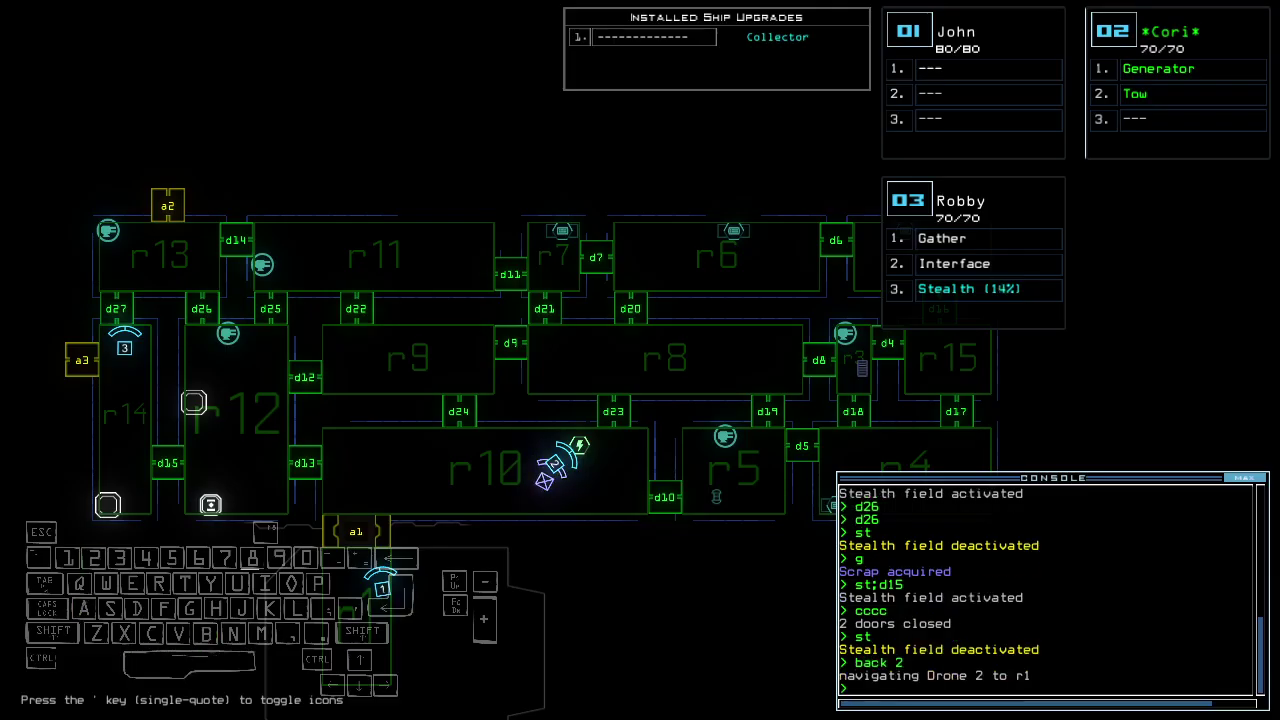
key(2)
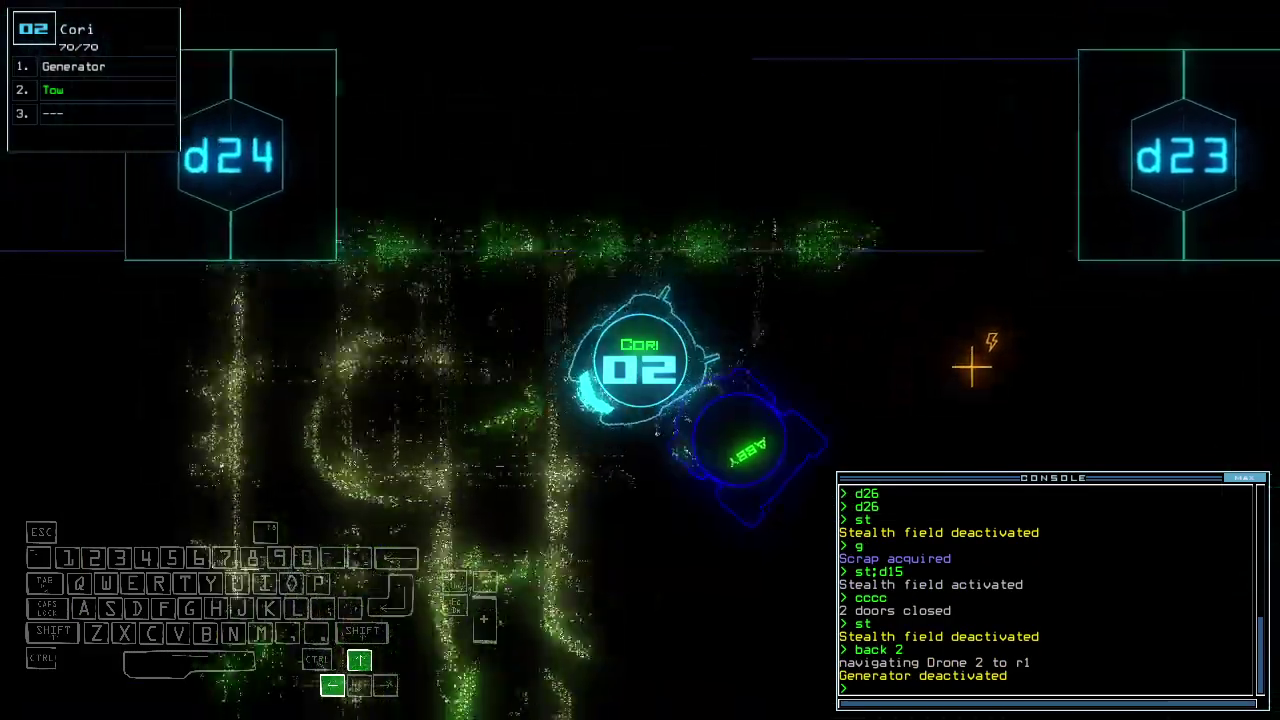
key(Up)
key(Up)
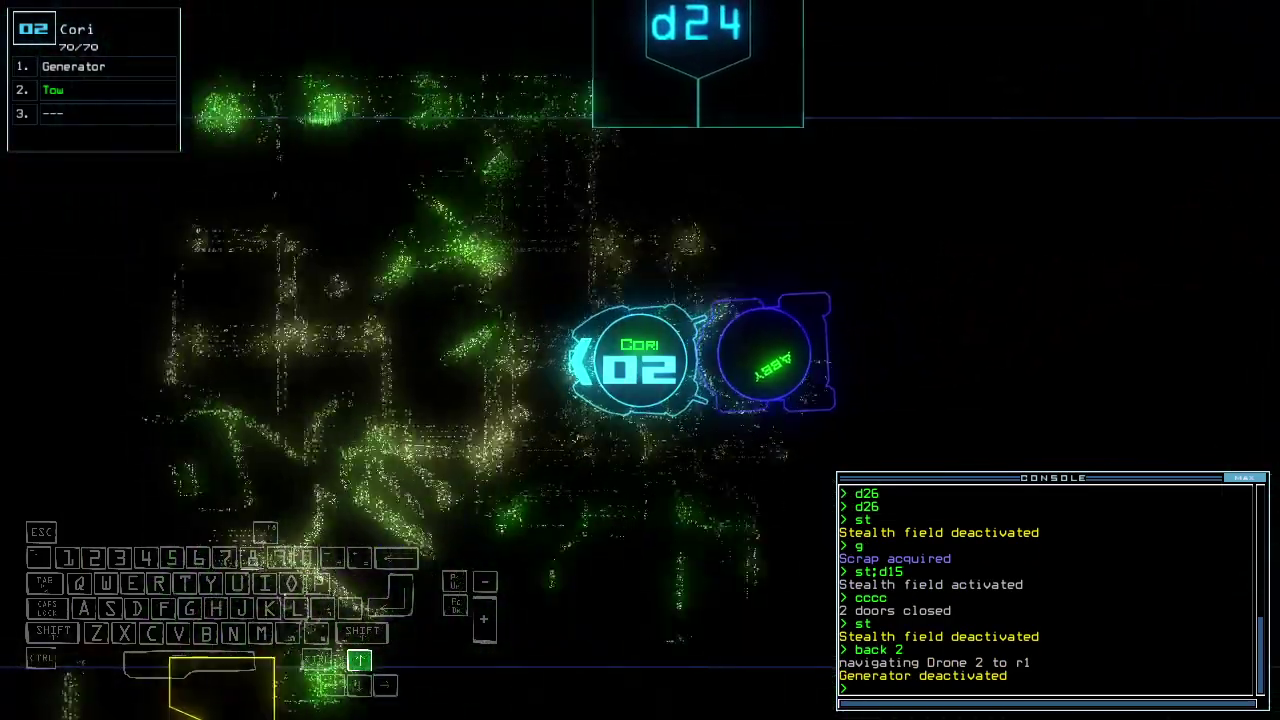
key(Up)
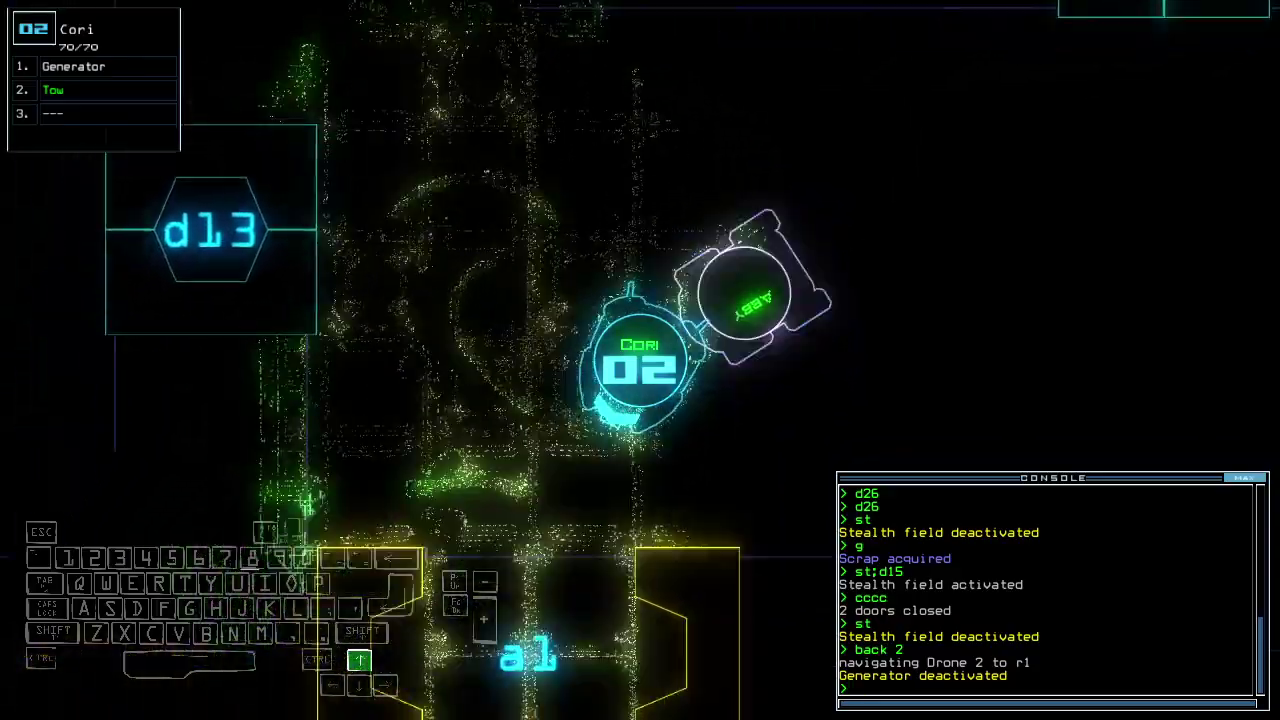
key(Up)
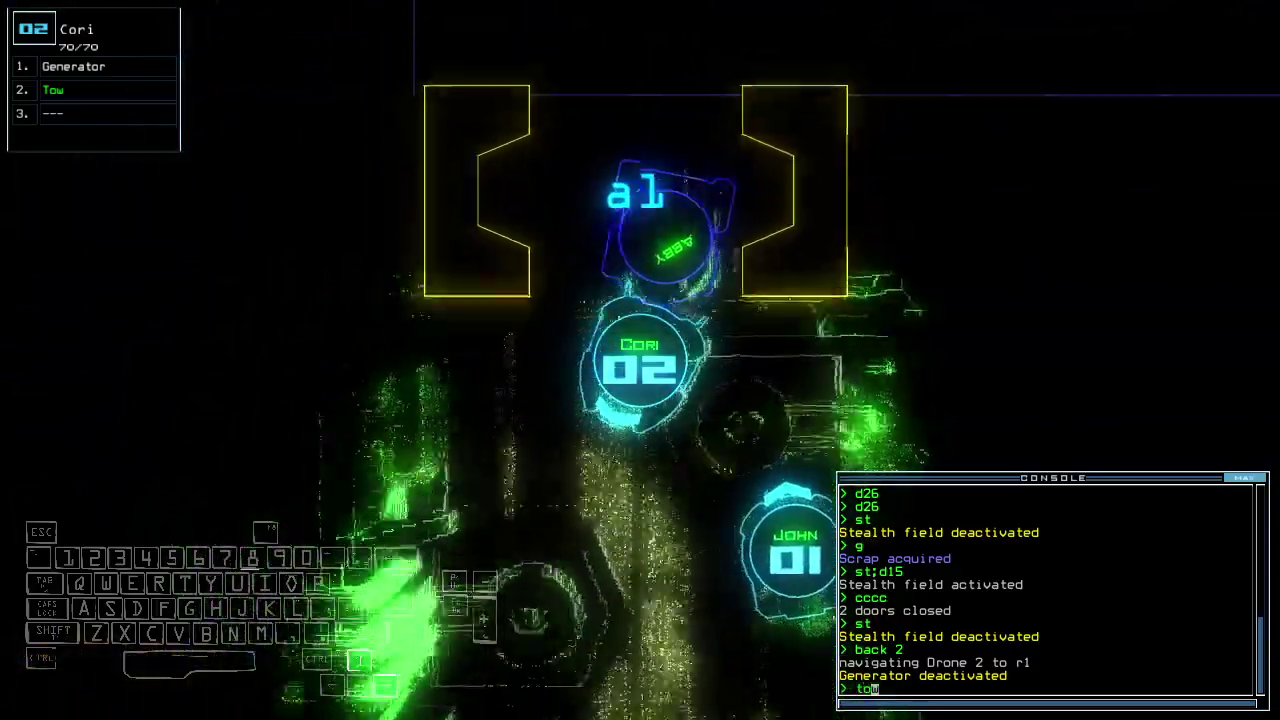
key(Right)
text(tow)
key(Return)
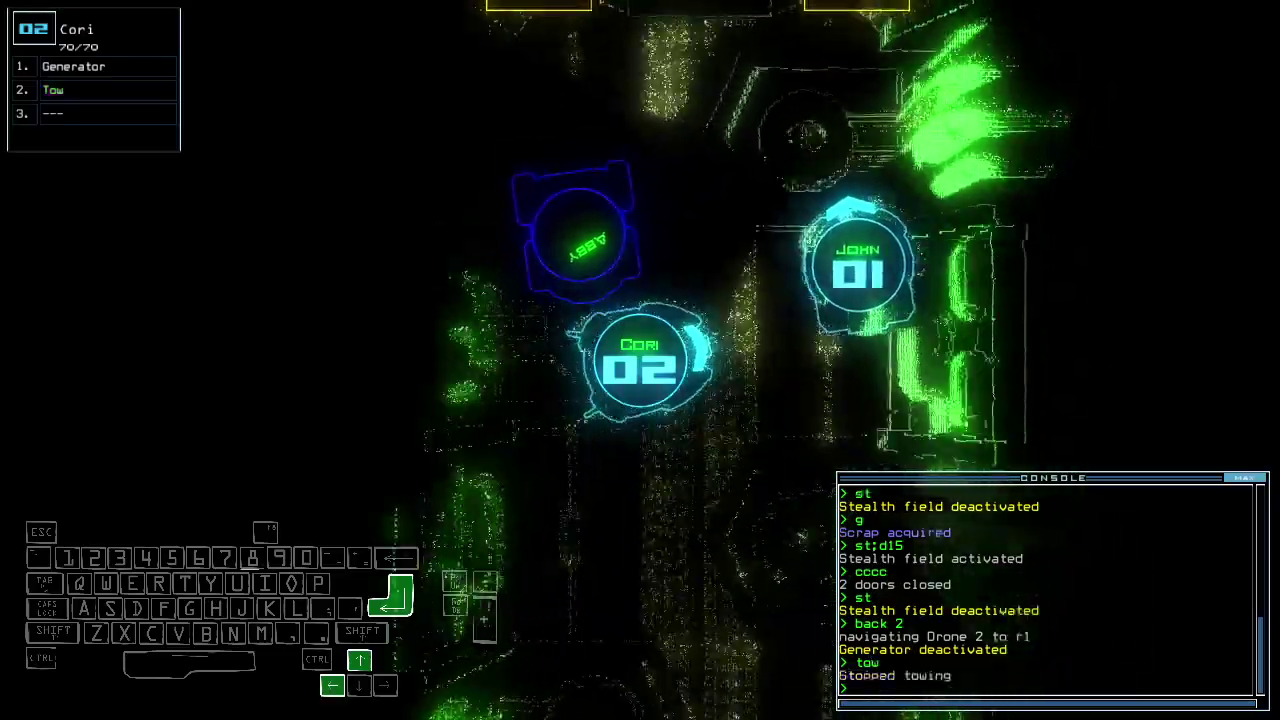
key(Up)
text(dd a3)
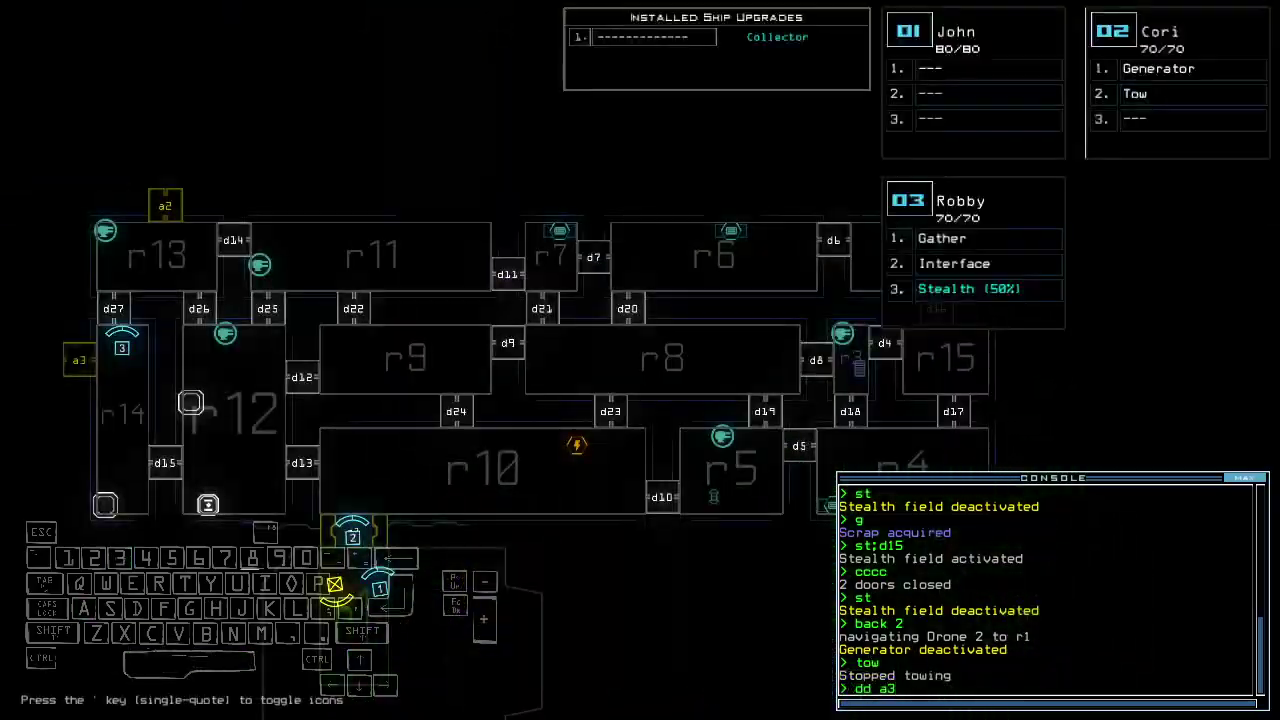
Redock at airlock a3 with 'dd a3' and power on the generator.
key(Return)
text(generator)
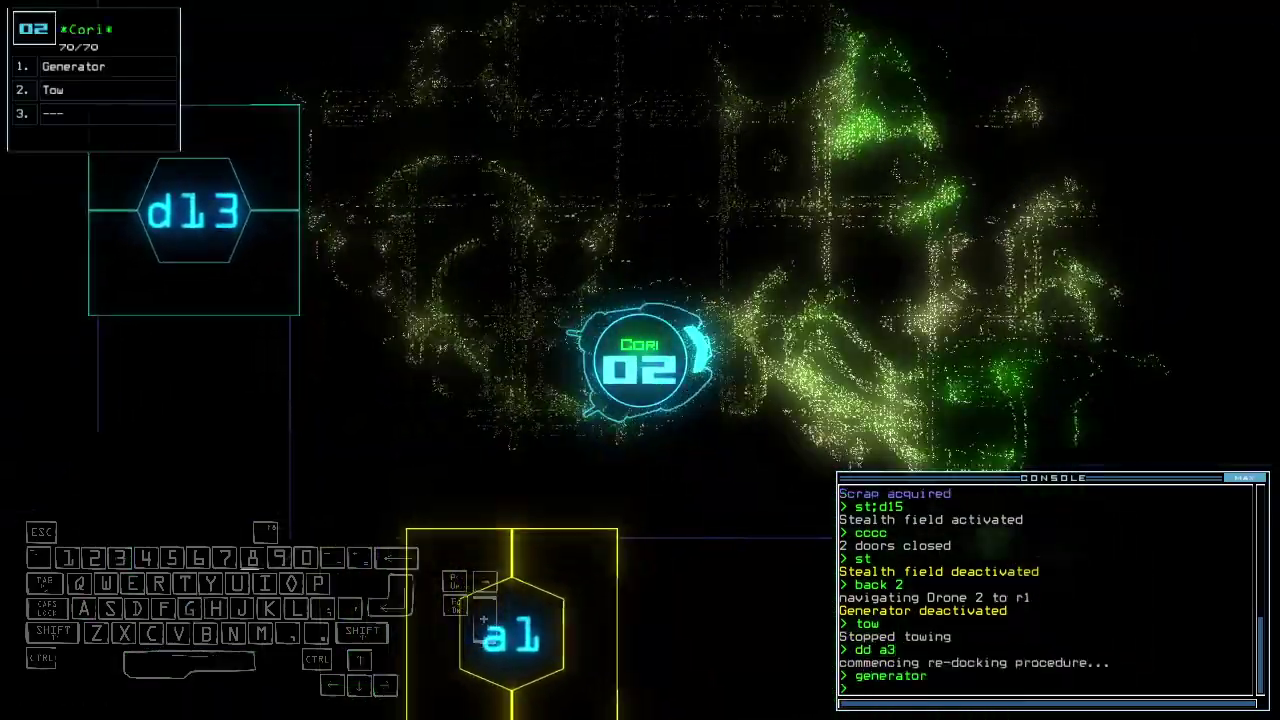
key(Return)
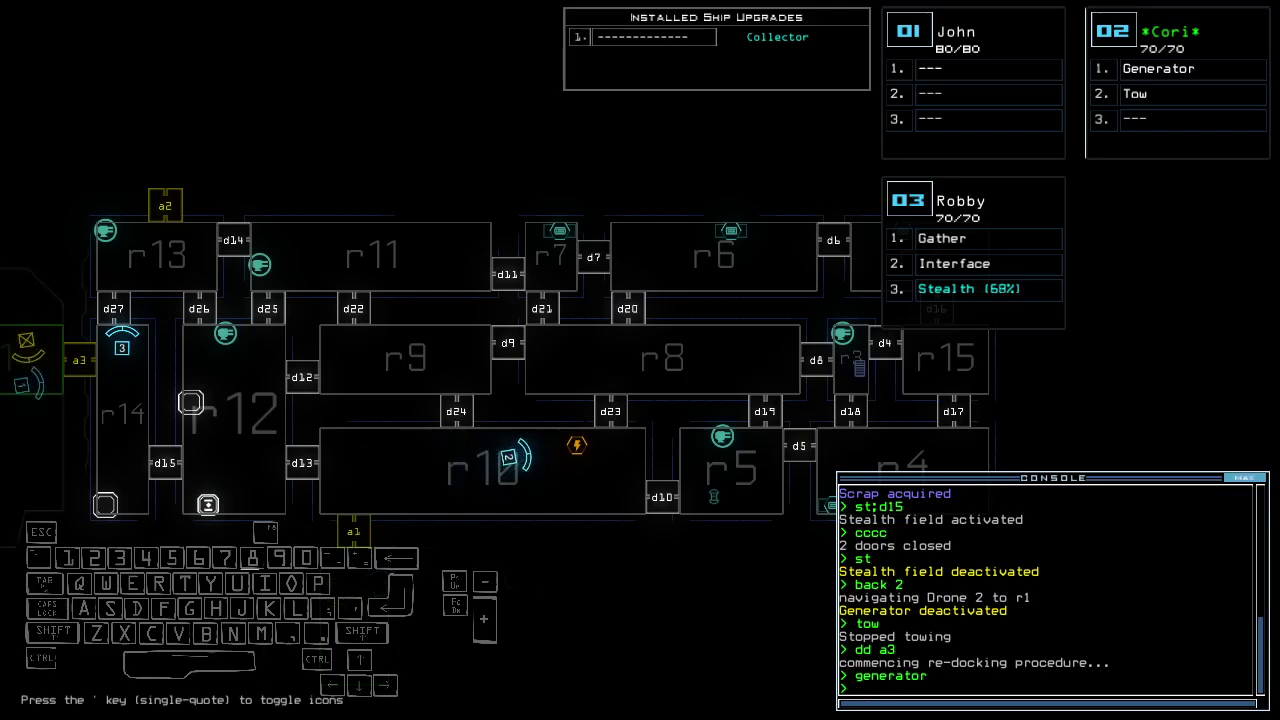
key(Up)
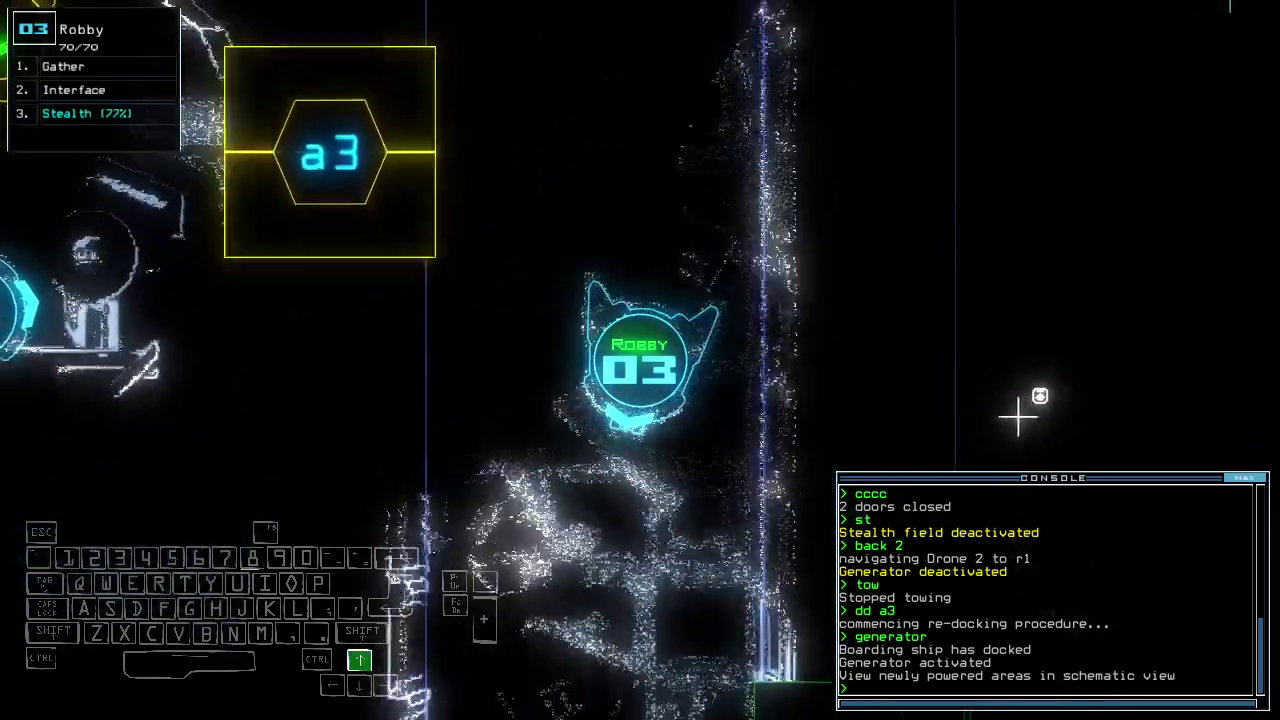
text(st)
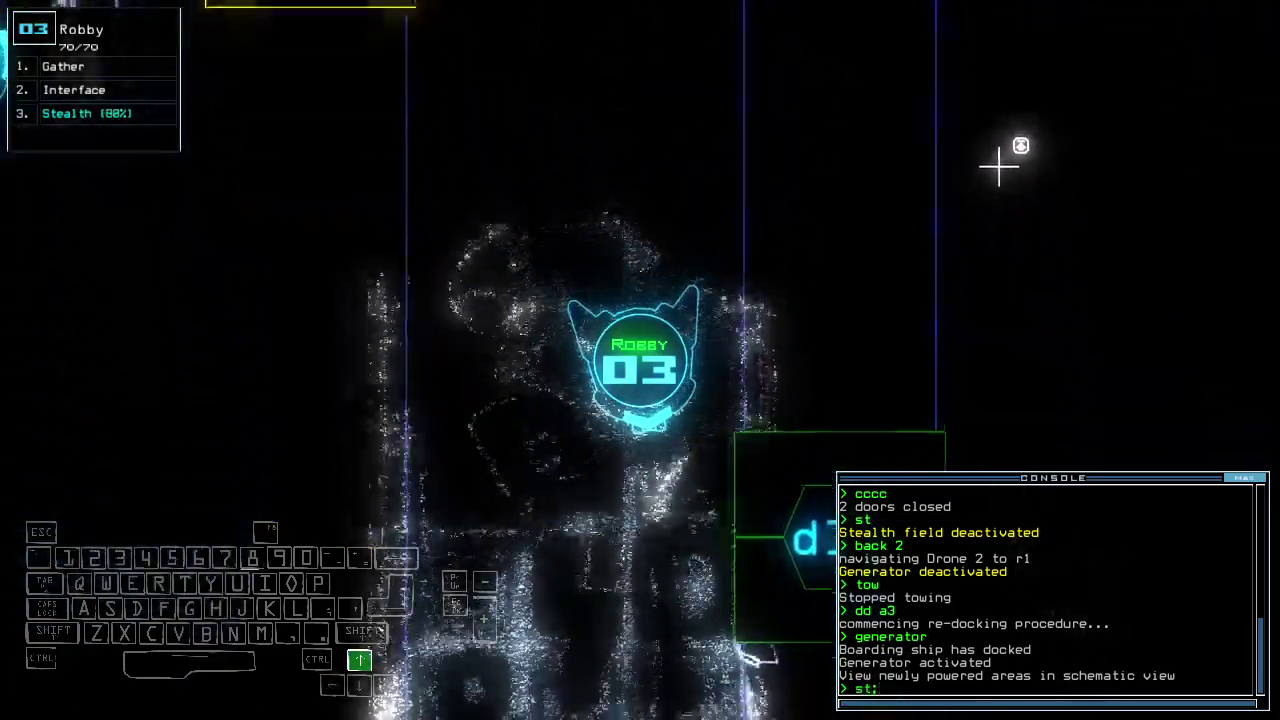
text(;d15)
Cloak Robby through d15 and d13, closing doors behind it, then drop stealth.
key(Return)
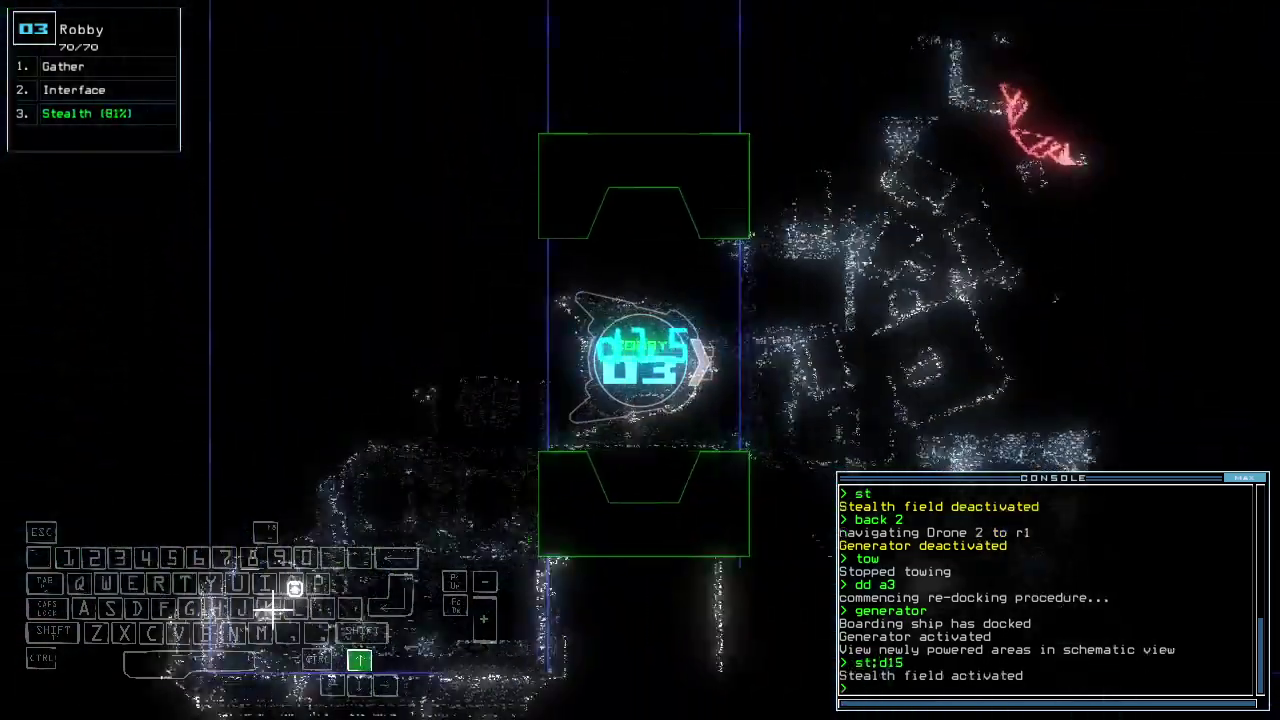
text(cccc)
key(Return)
key(Up)
text(d13)
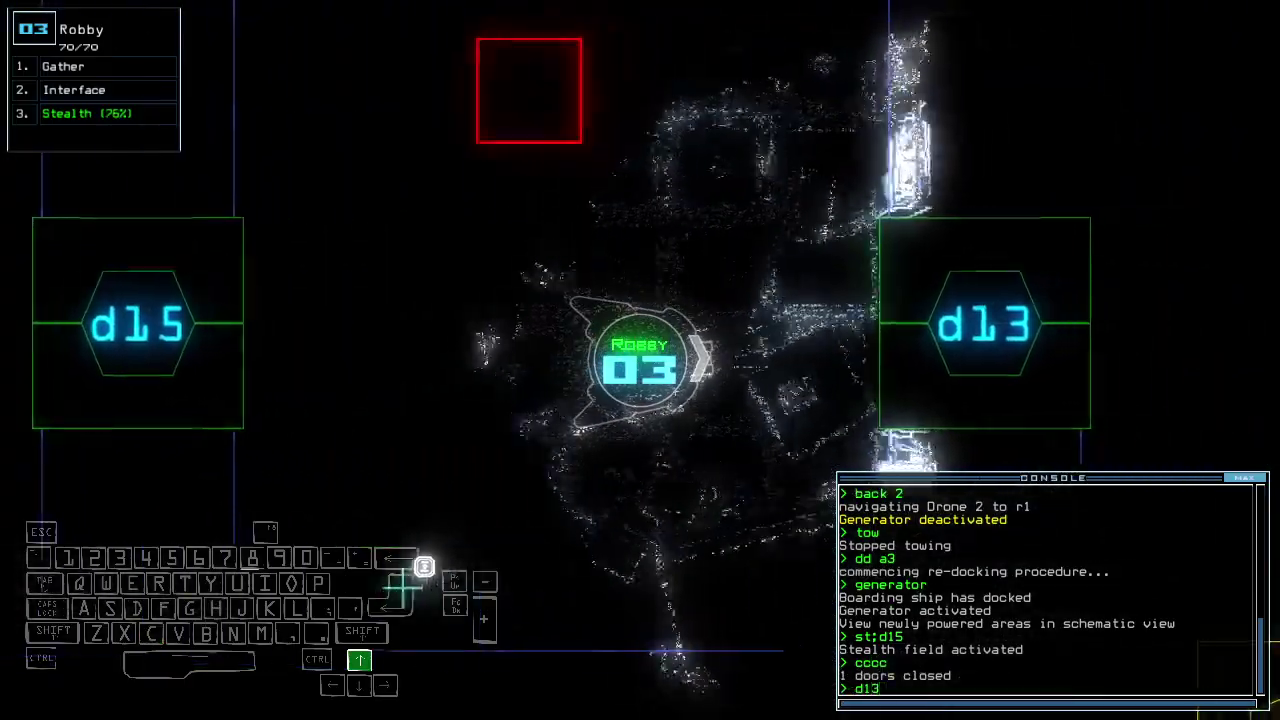
key(Return)
text(d13)
key(Return)
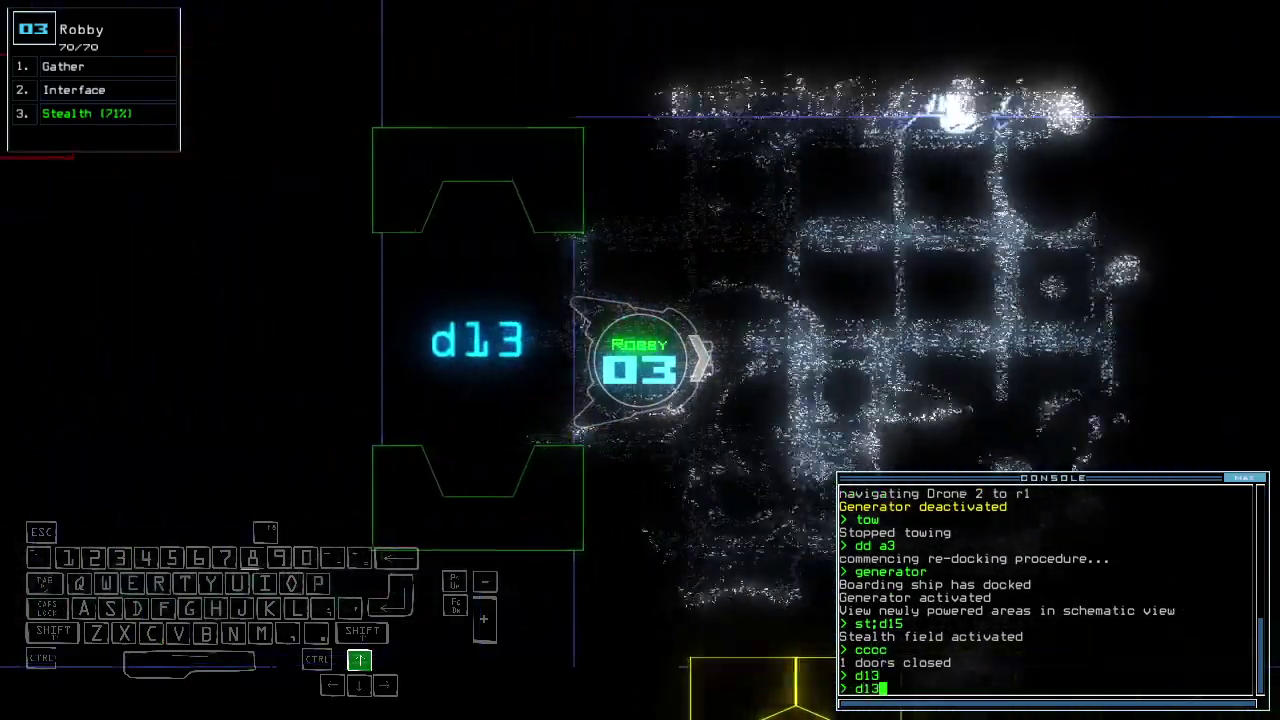
text(st)
key(Return)
key(Tab)
key(Tab)
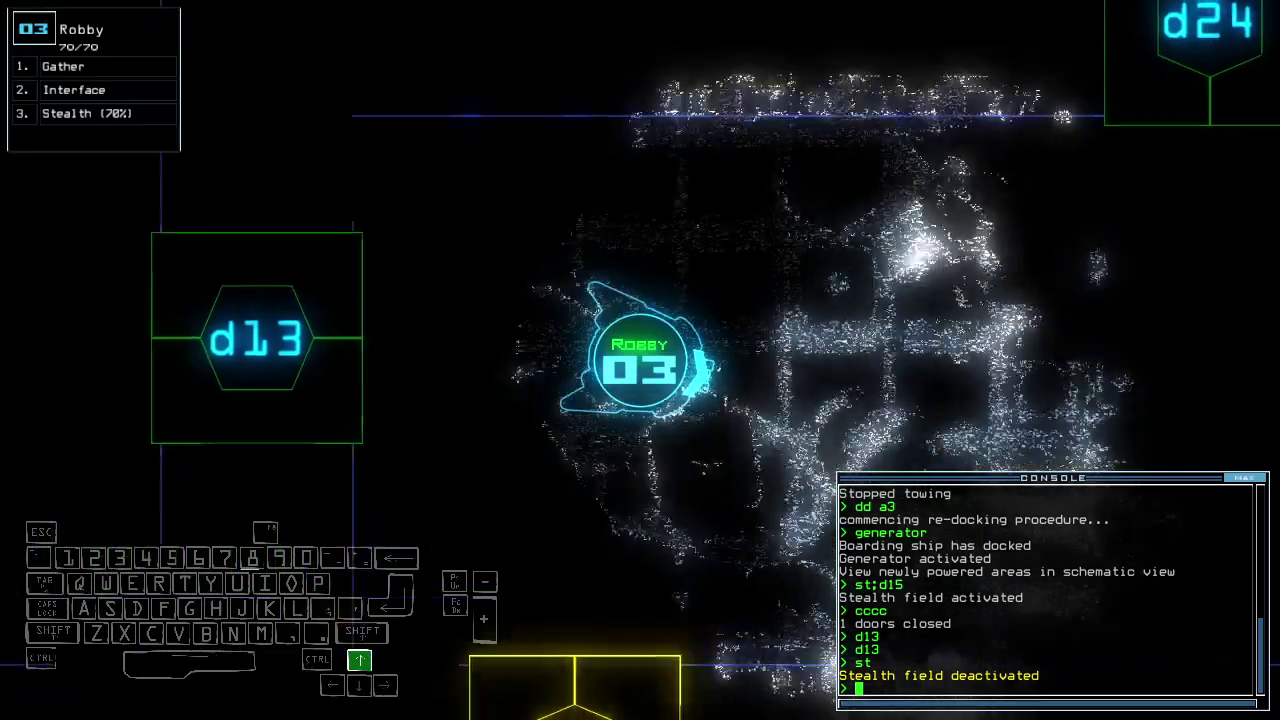
text(st;d24)
Cloak Robby through d24 and toggle the defenses to kill the enemy in r12.
key(Return)
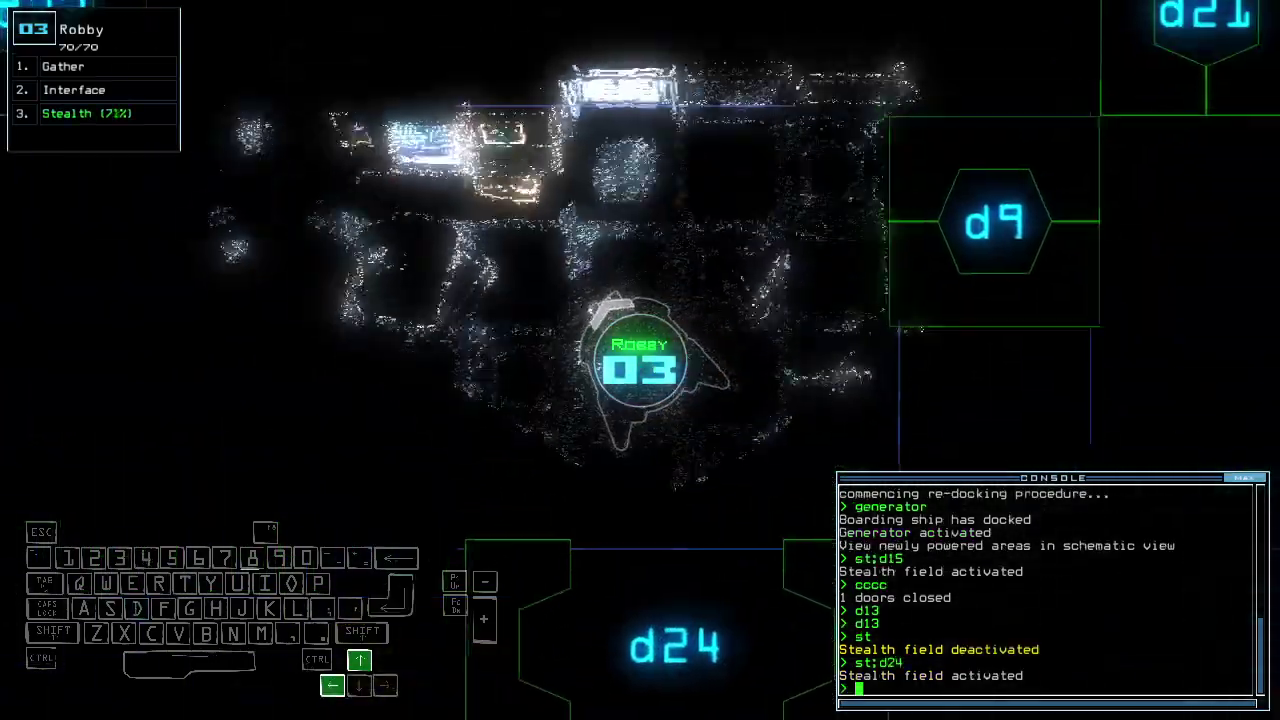
text(dct)
key(Return)
text(df)
key(Return)
key(Up)
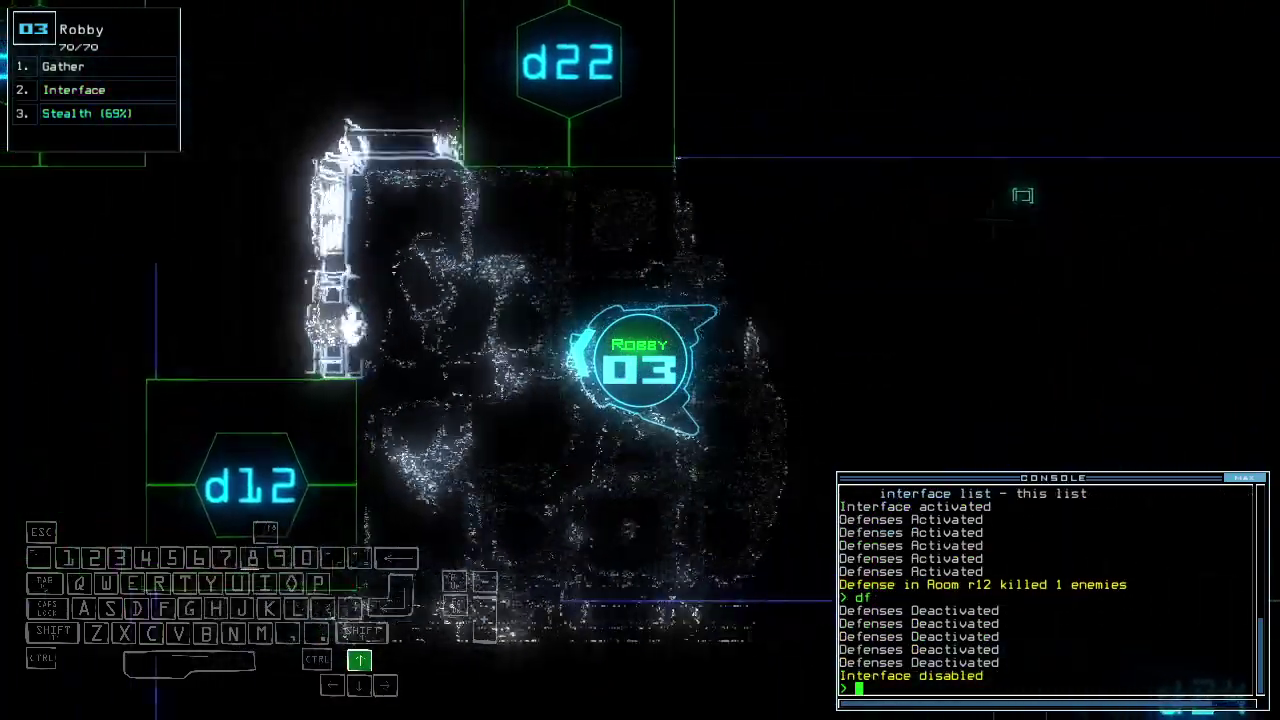
Begin redocking at airlock a1 and open door d24.
key(space)
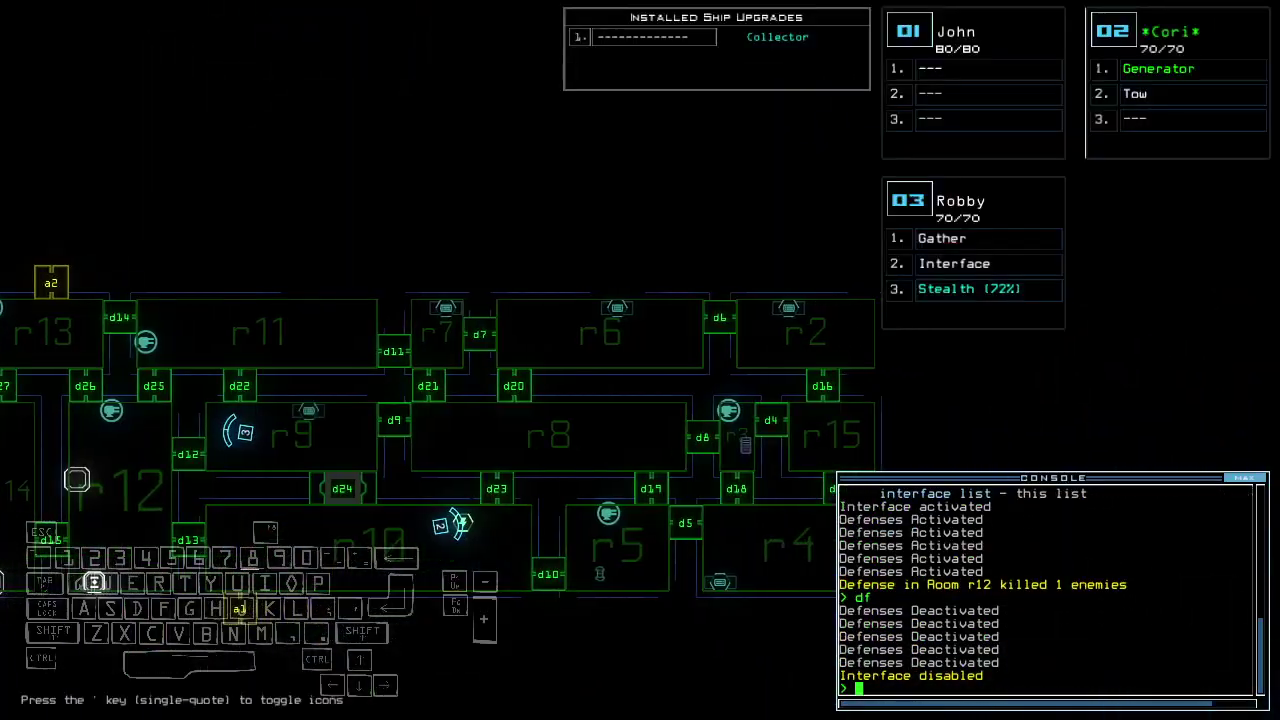
key(Down)
text(dd a1)
key(Return)
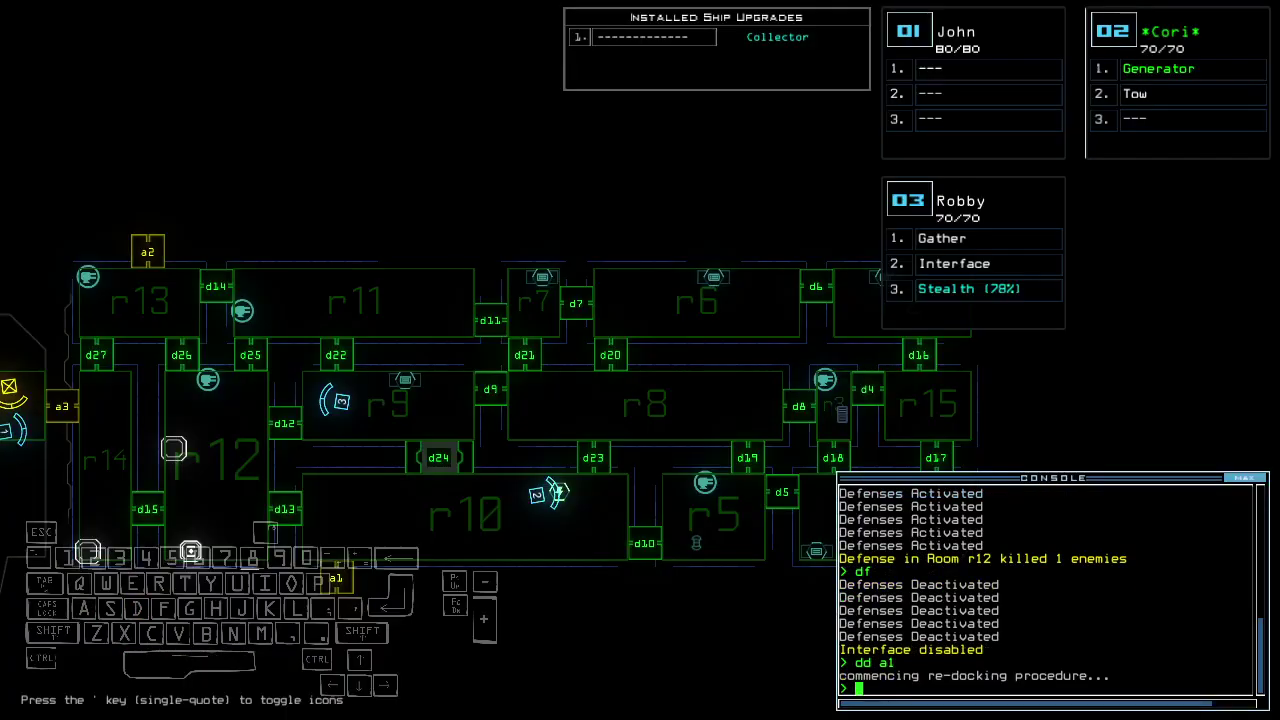
key(space)
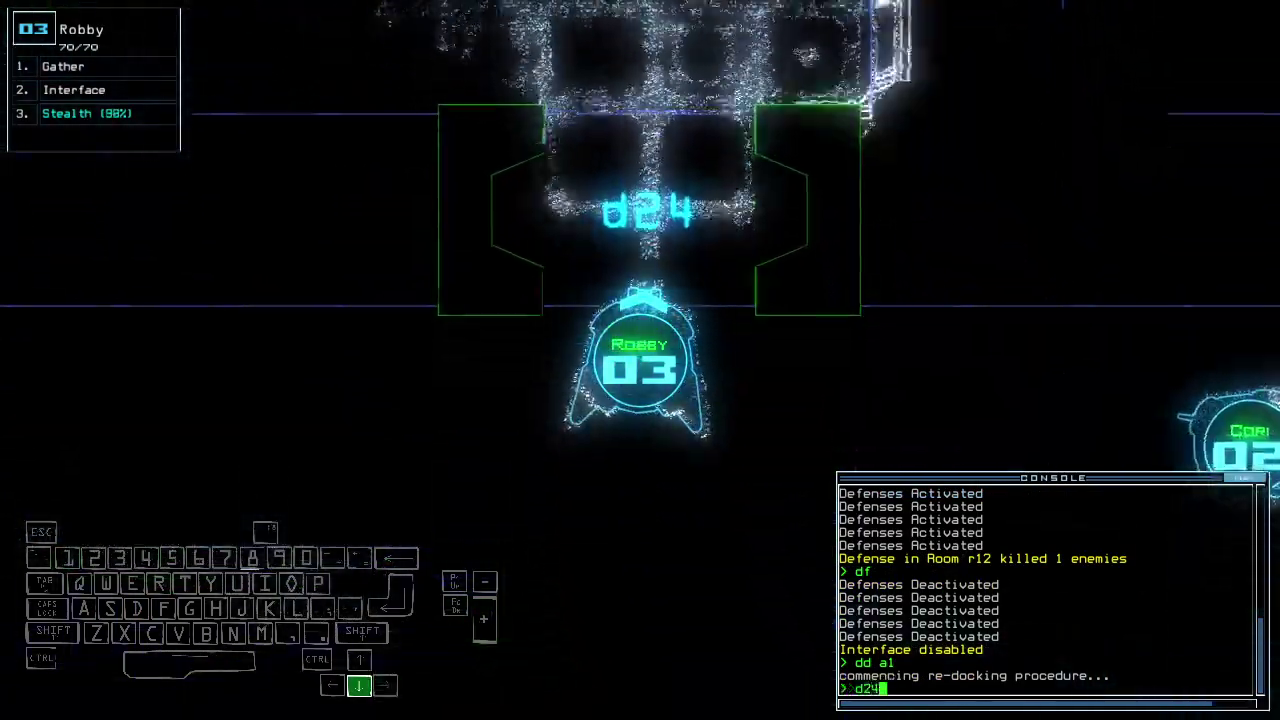
text(d24)
key(Return)
key(space)
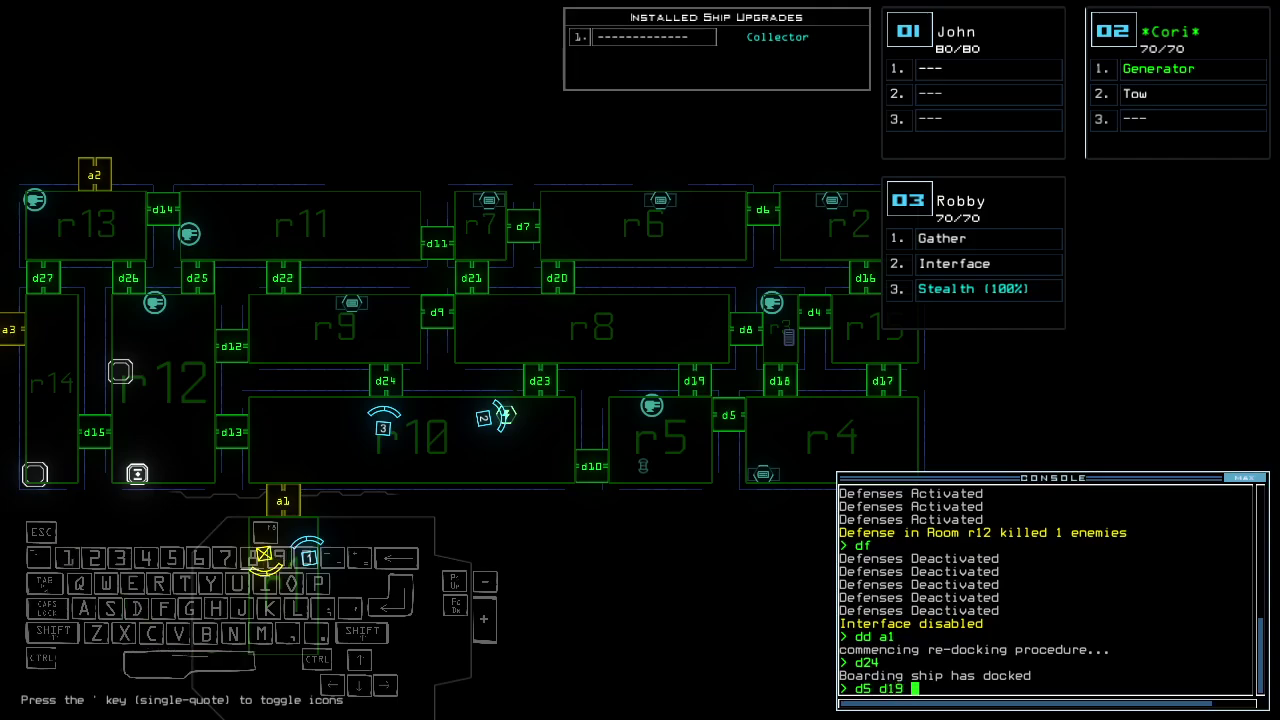
Open doors d5, d19, d15, d12, d9, d14, d11, d7, d6, d16, d10 and d4 for drone 3's return.
key(Return)
key(Left)
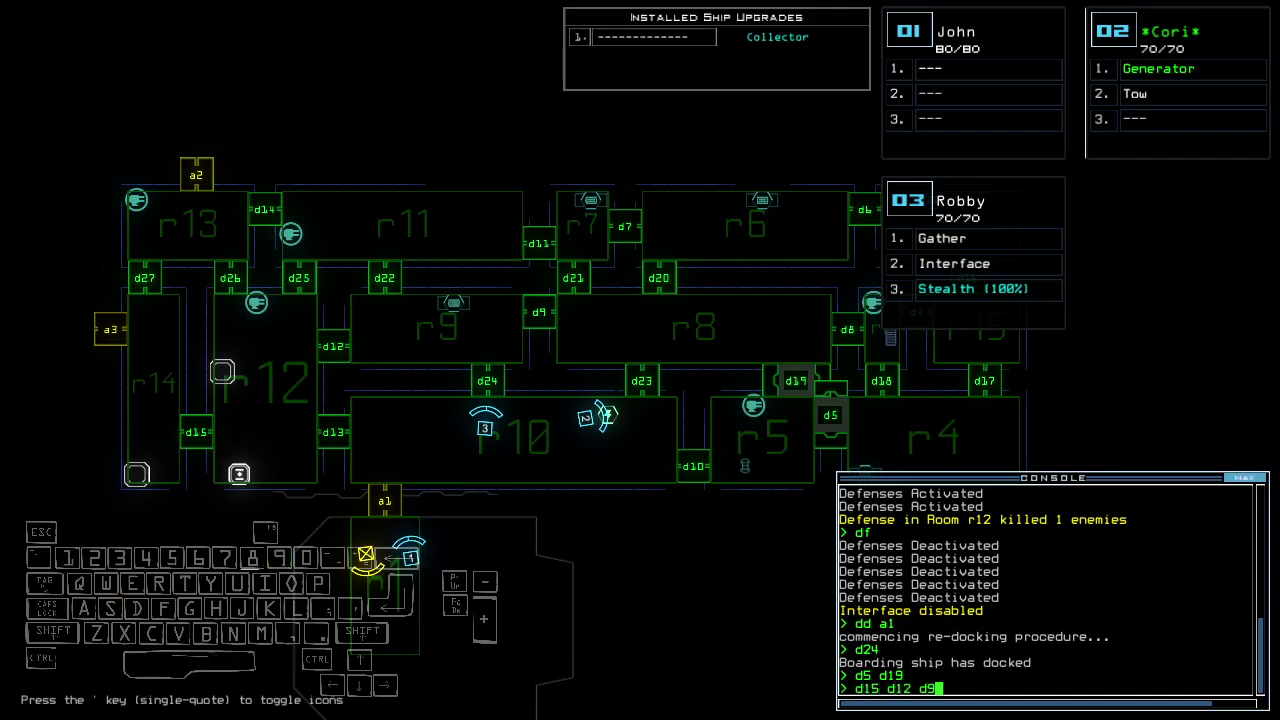
key(Return)
text(d1)
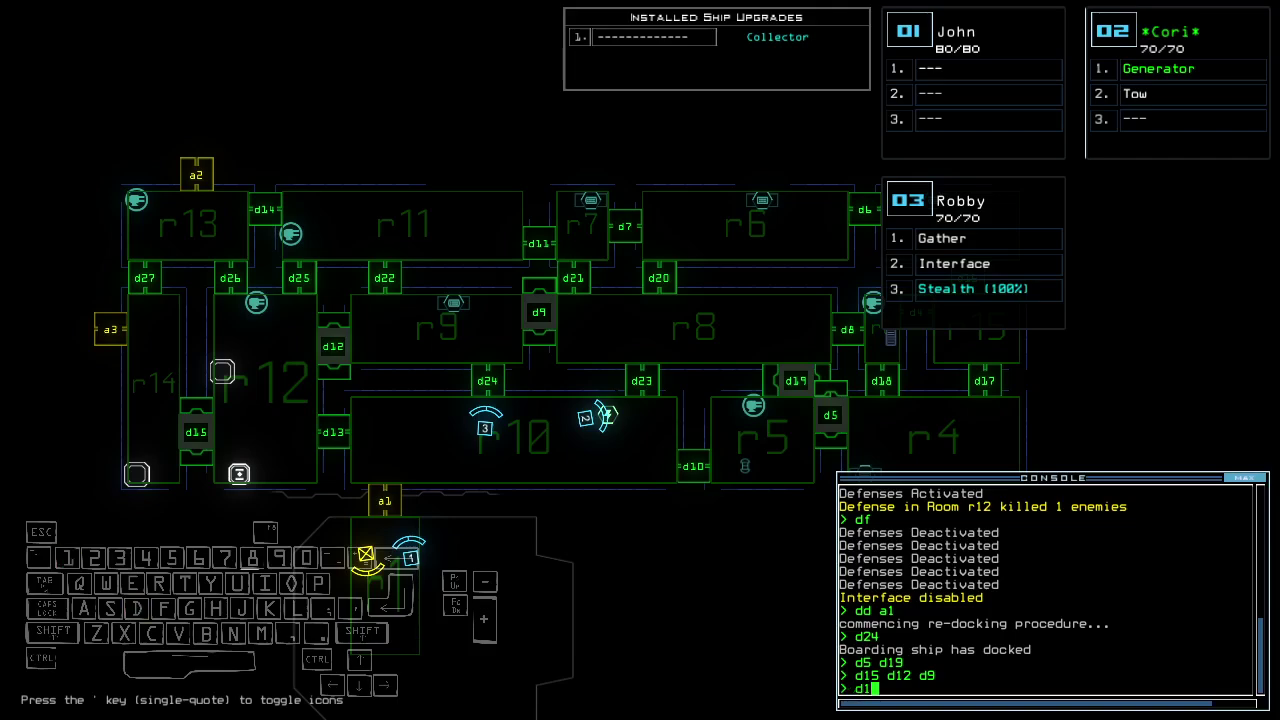
text(4 d11 d7)
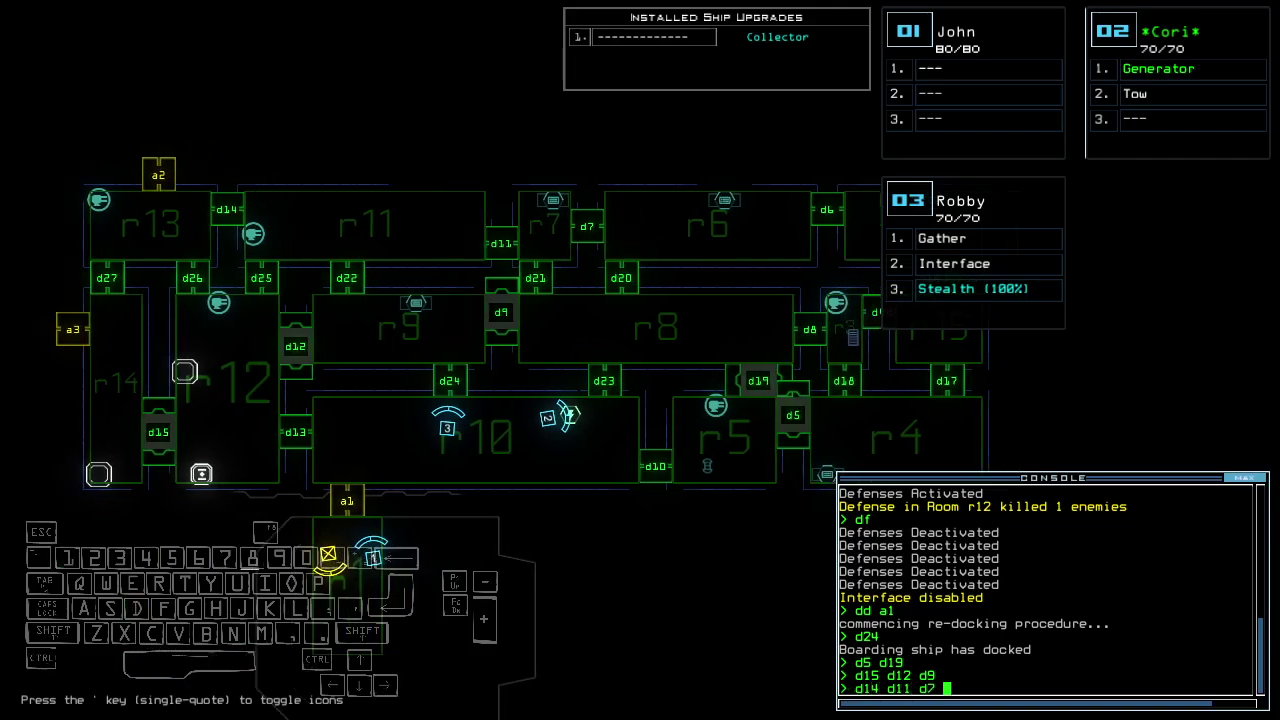
text(d6 d16)
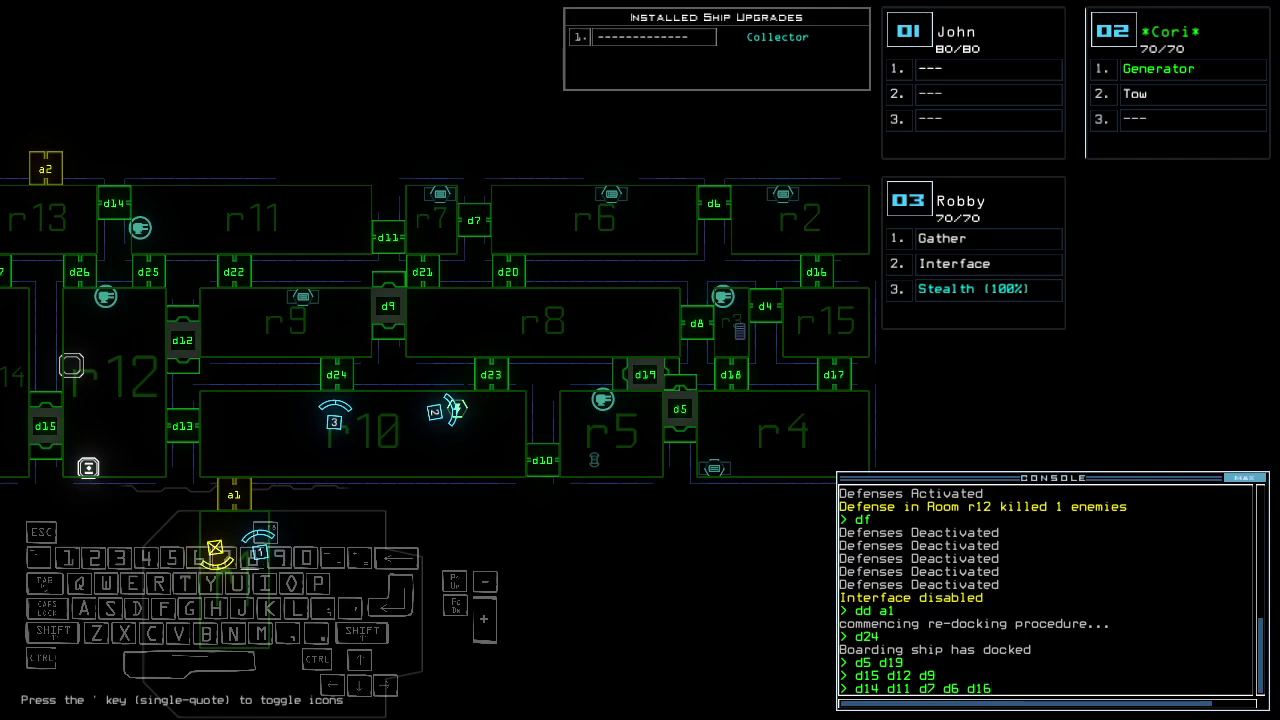
key(Return)
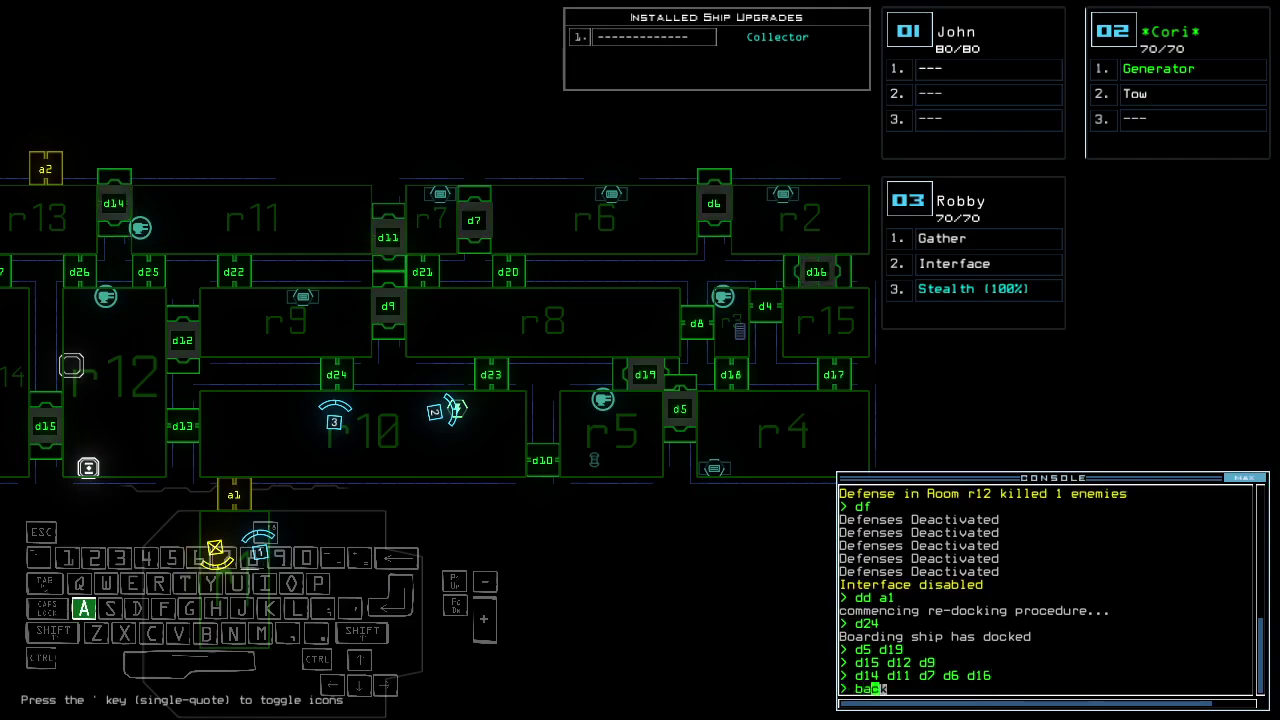
text(back 3)
key(Return)
text(arr)
key(Return)
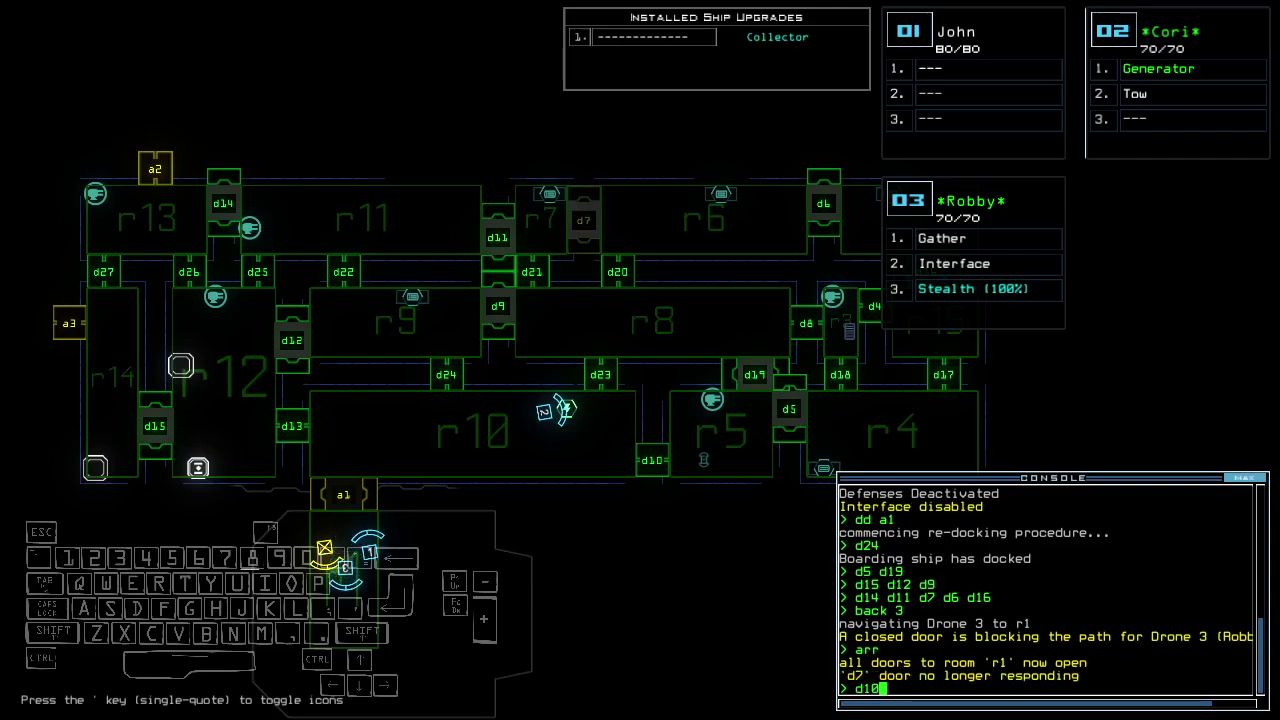
key(Return)
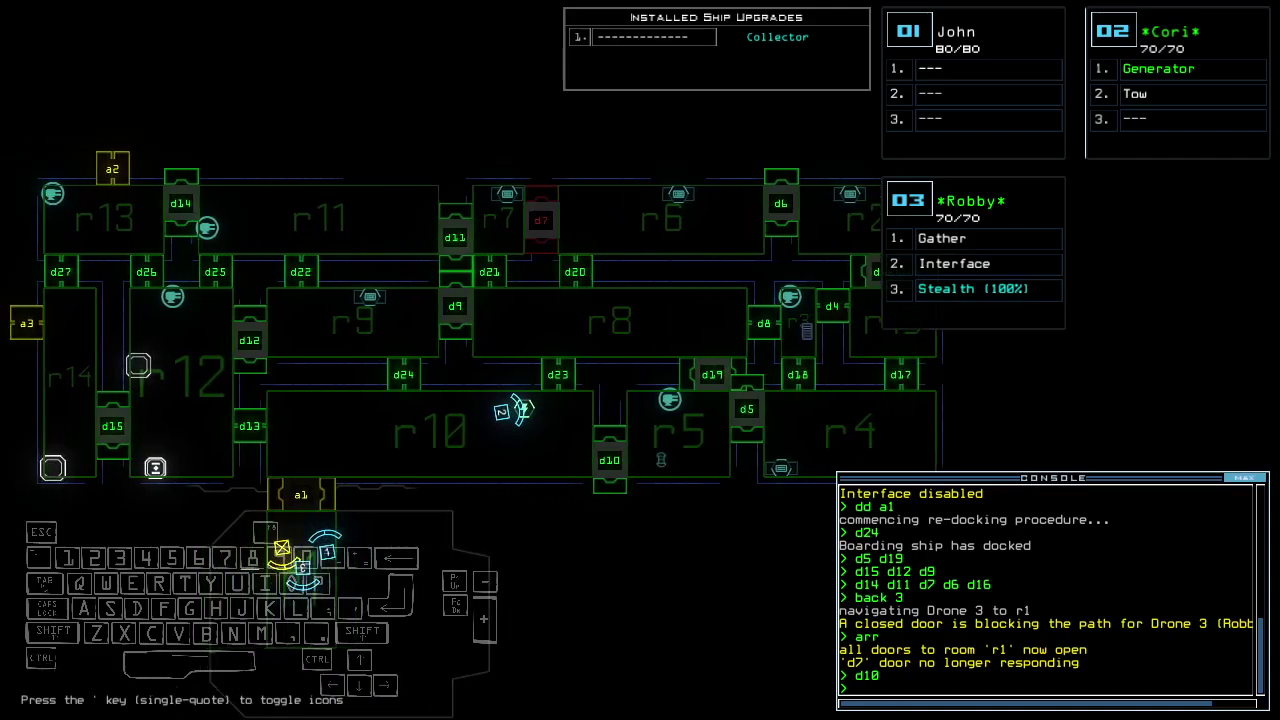
text(d4)
key(Return)
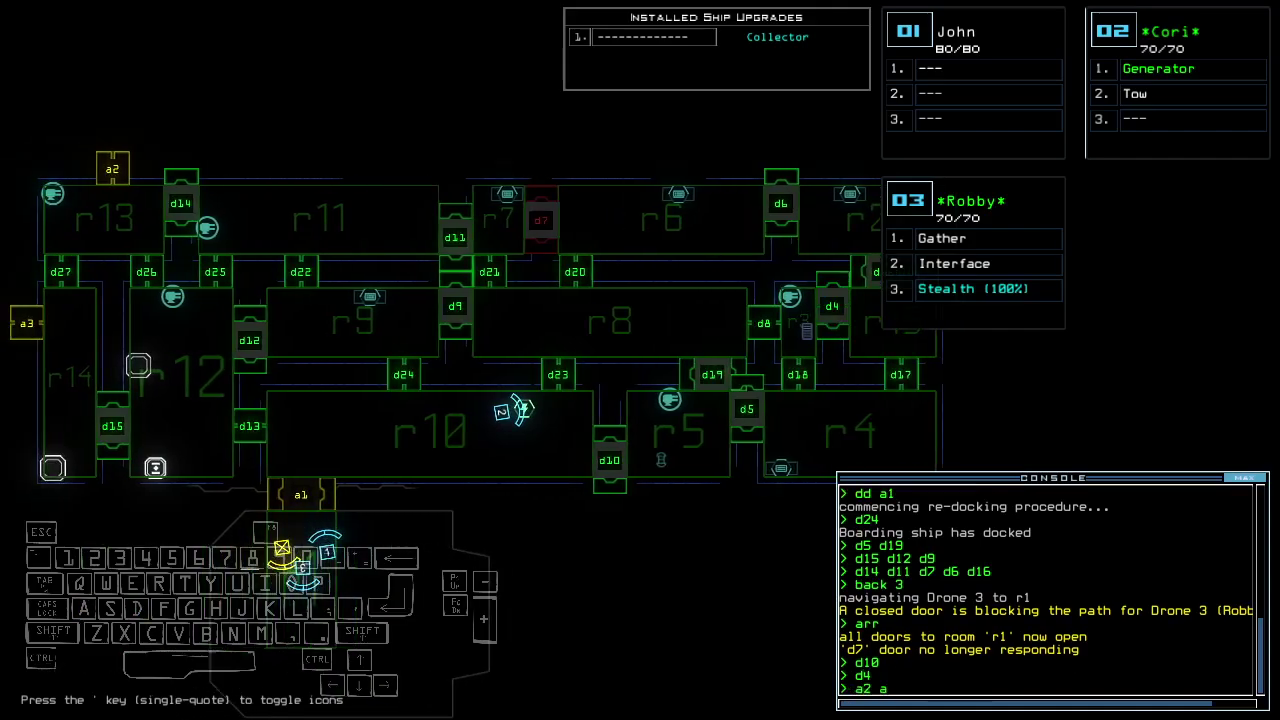
text(3)
Vent r13 and r14 through airlocks a2 and a3, then drive Cori toward airlock a1.
key(Return)
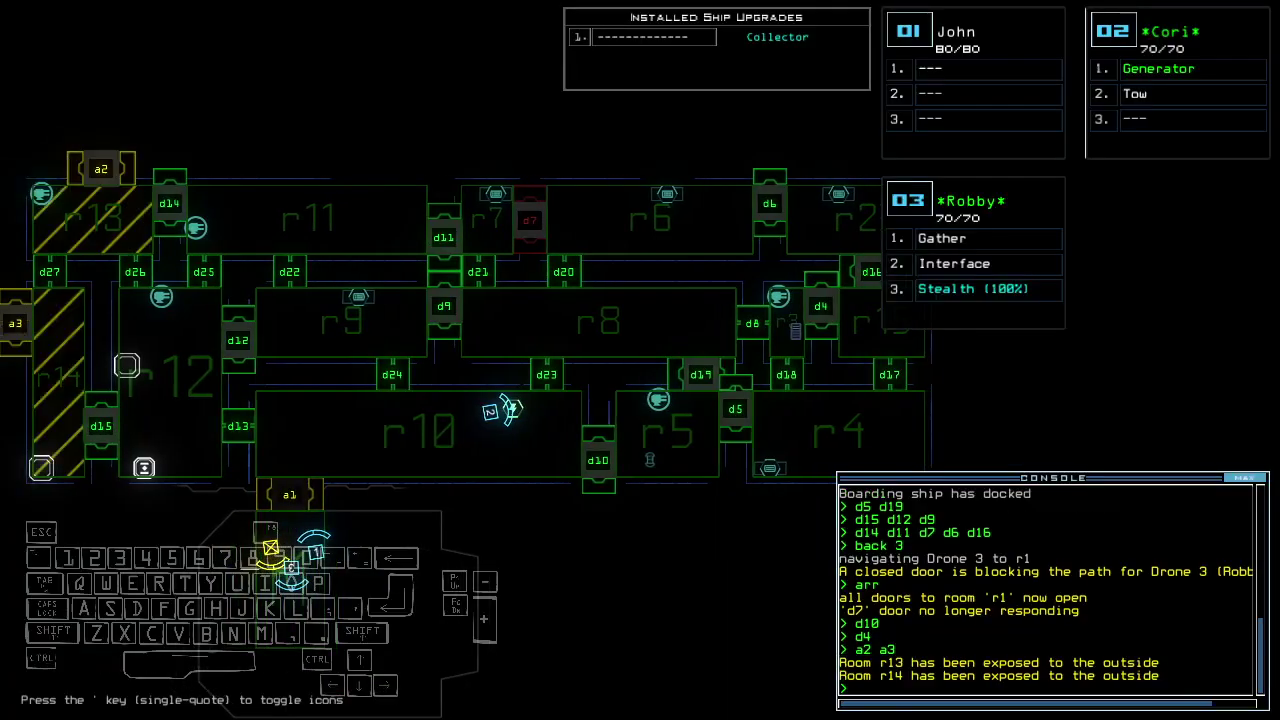
key(2)
key(Down)
key(Down)
key(Down)
key(Down)
key(Down)
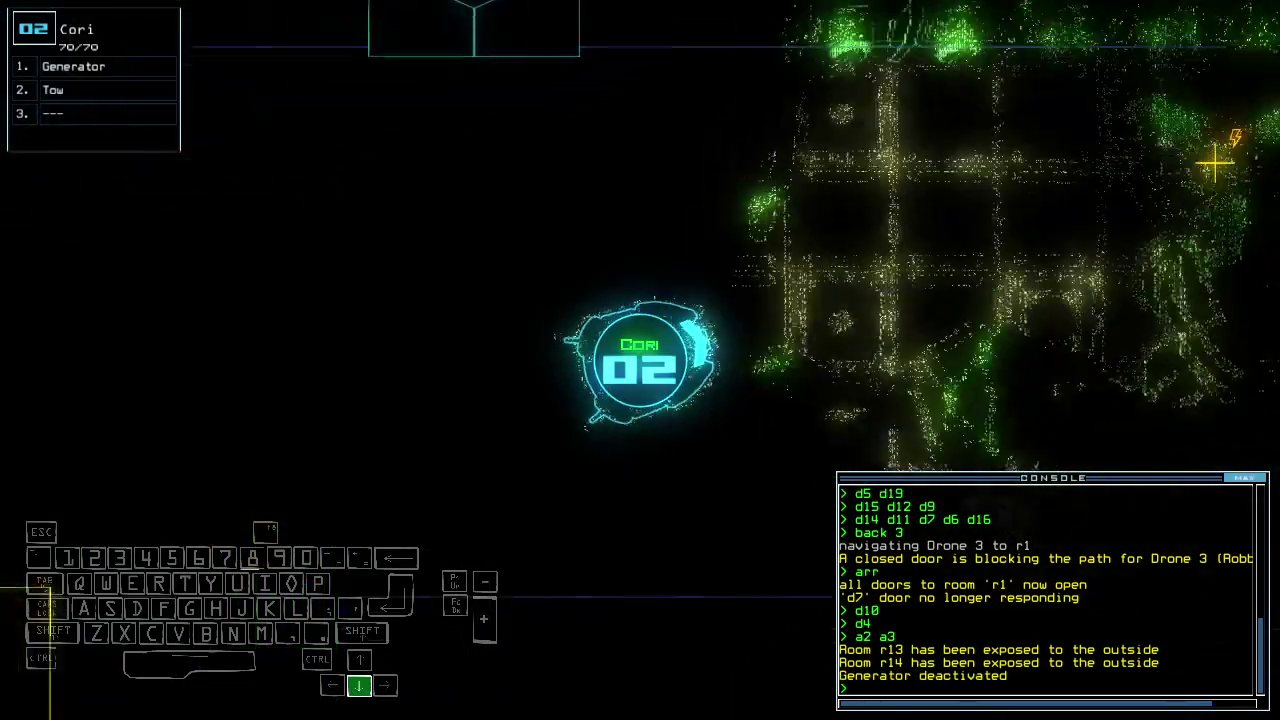
key(Left)
key(Left)
key(Left)
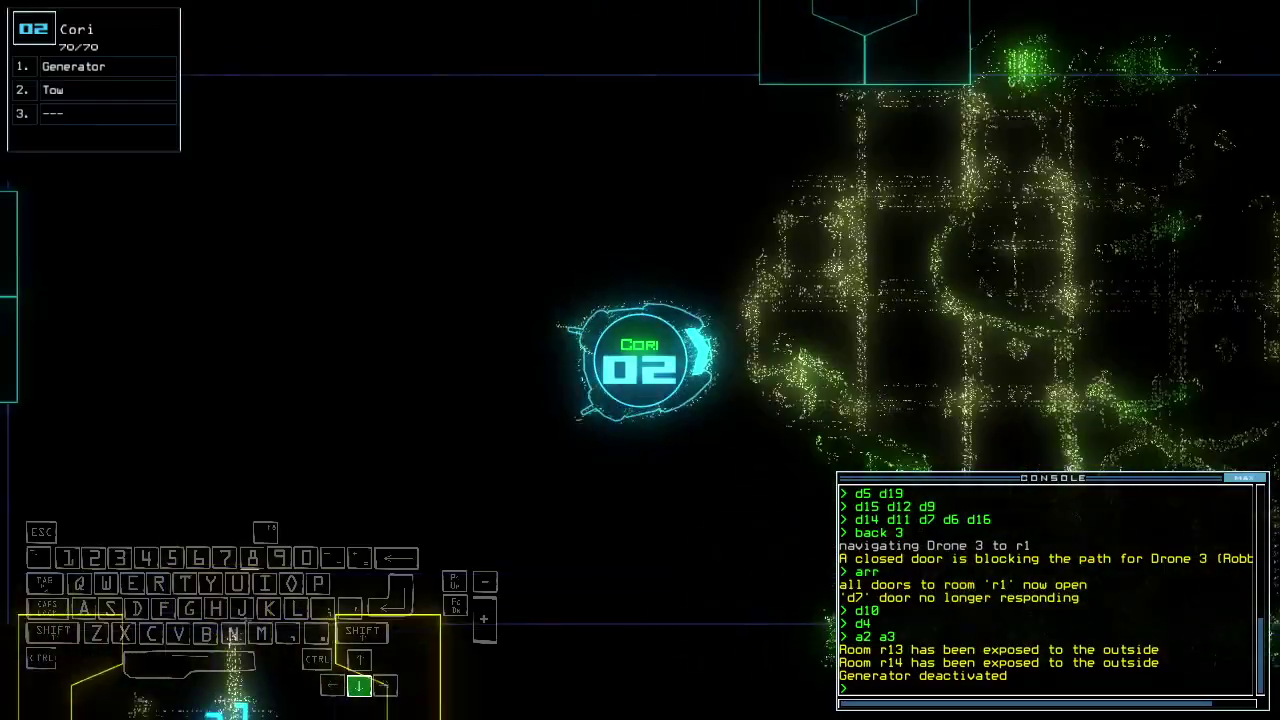
key(Down)
key(Down)
key(Left)
key(Down)
key(Left)
key(Down)
key(Left)
Bring Cori through airlock a1 and leave the outpost for a score of 800.
key(Down)
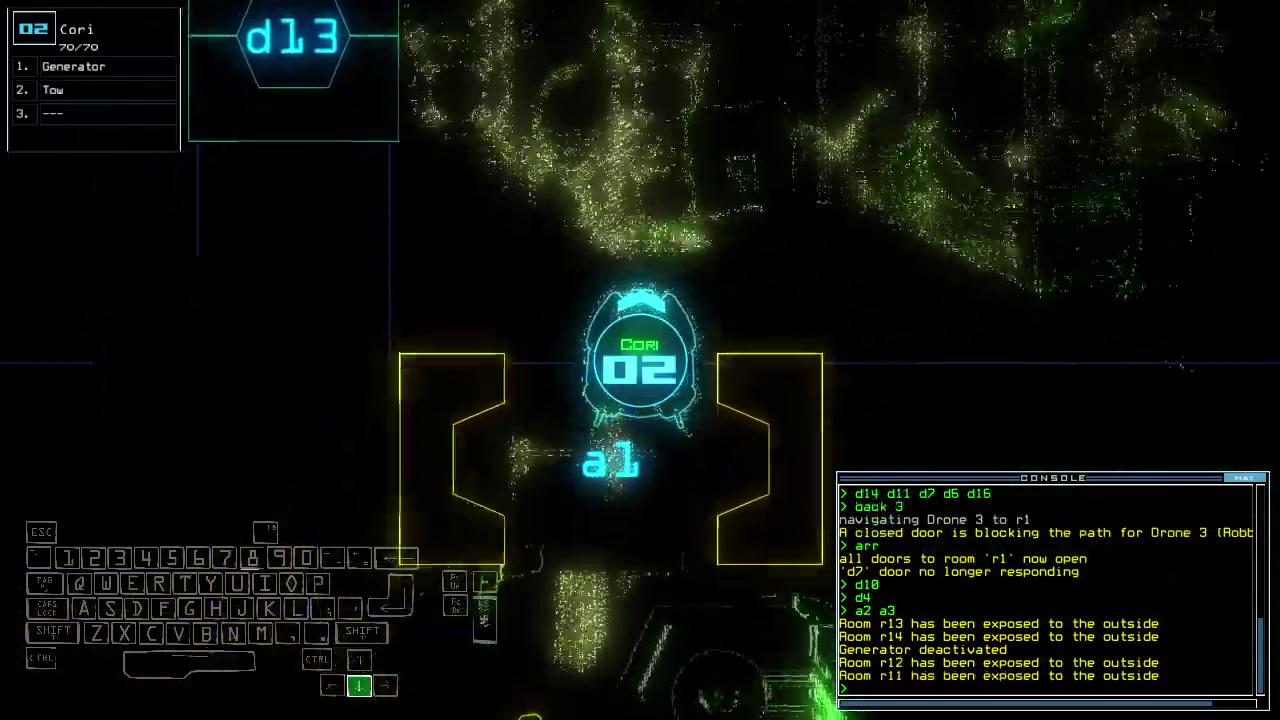
key(Down)
key(Down)
key(Down)
key(Down)
key(Down)
key(Tab)
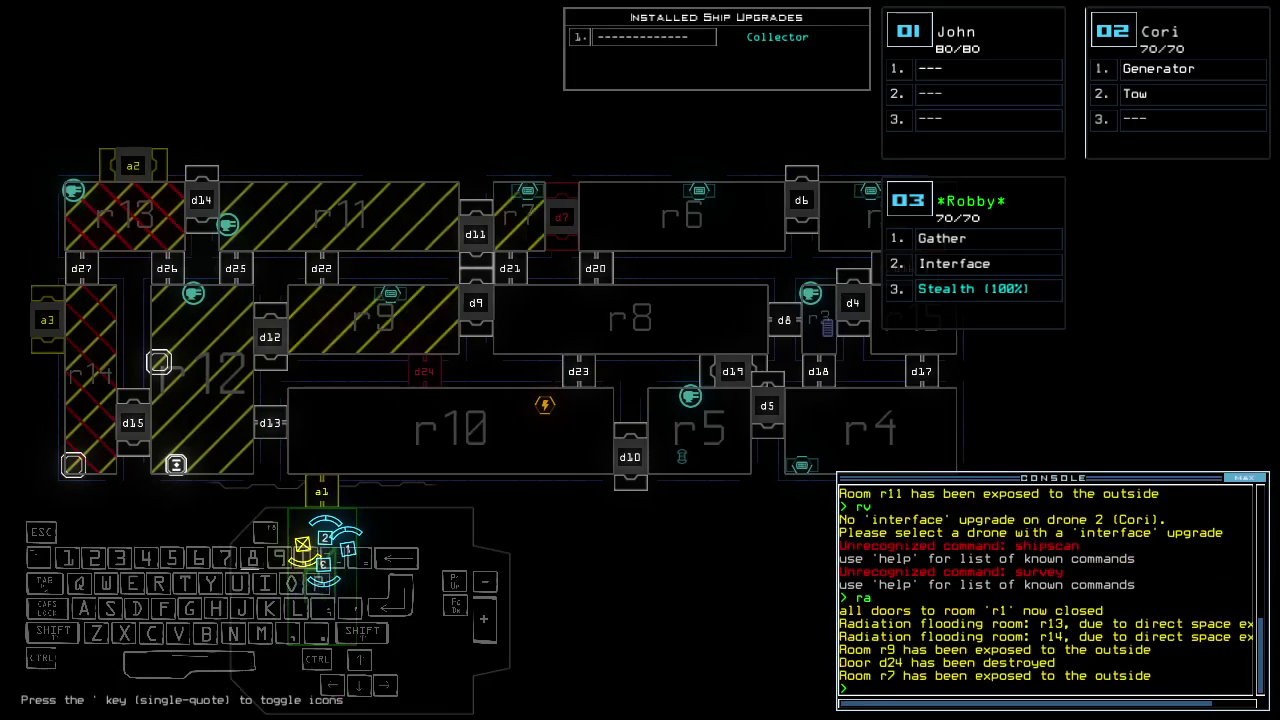
key(Right)
key(Right)
key(Right)
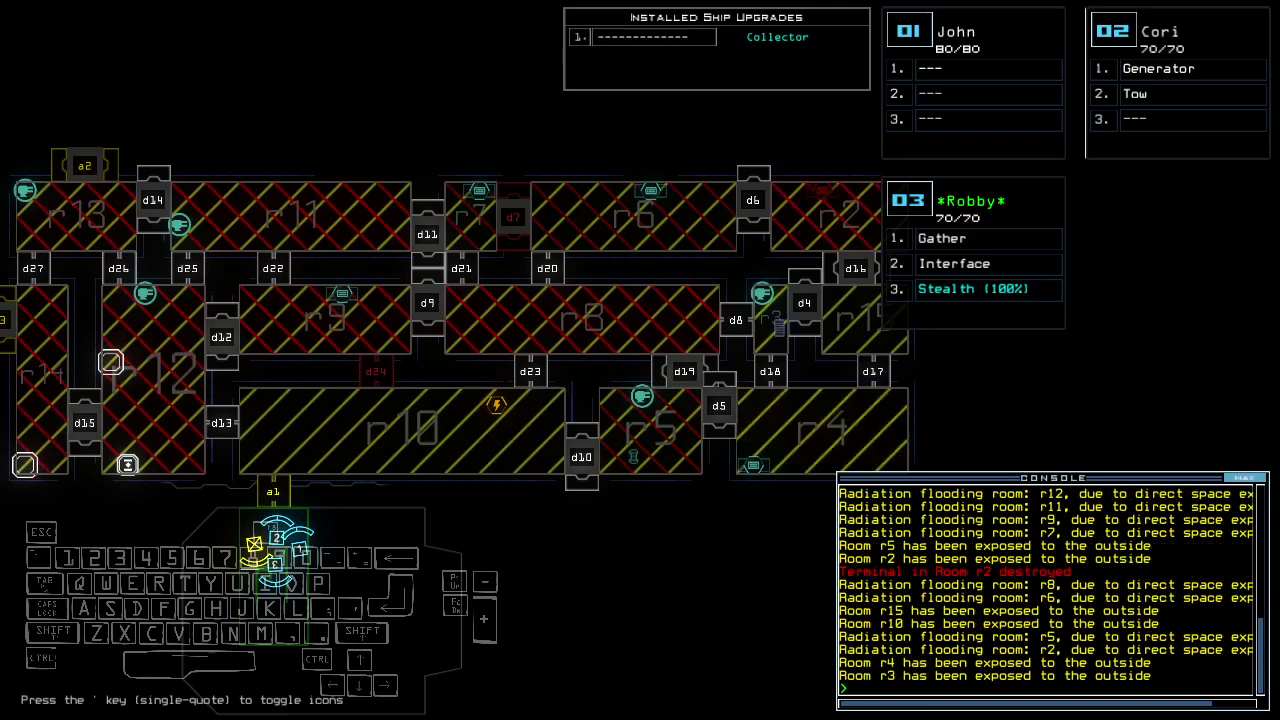
text(out)
key(Return)
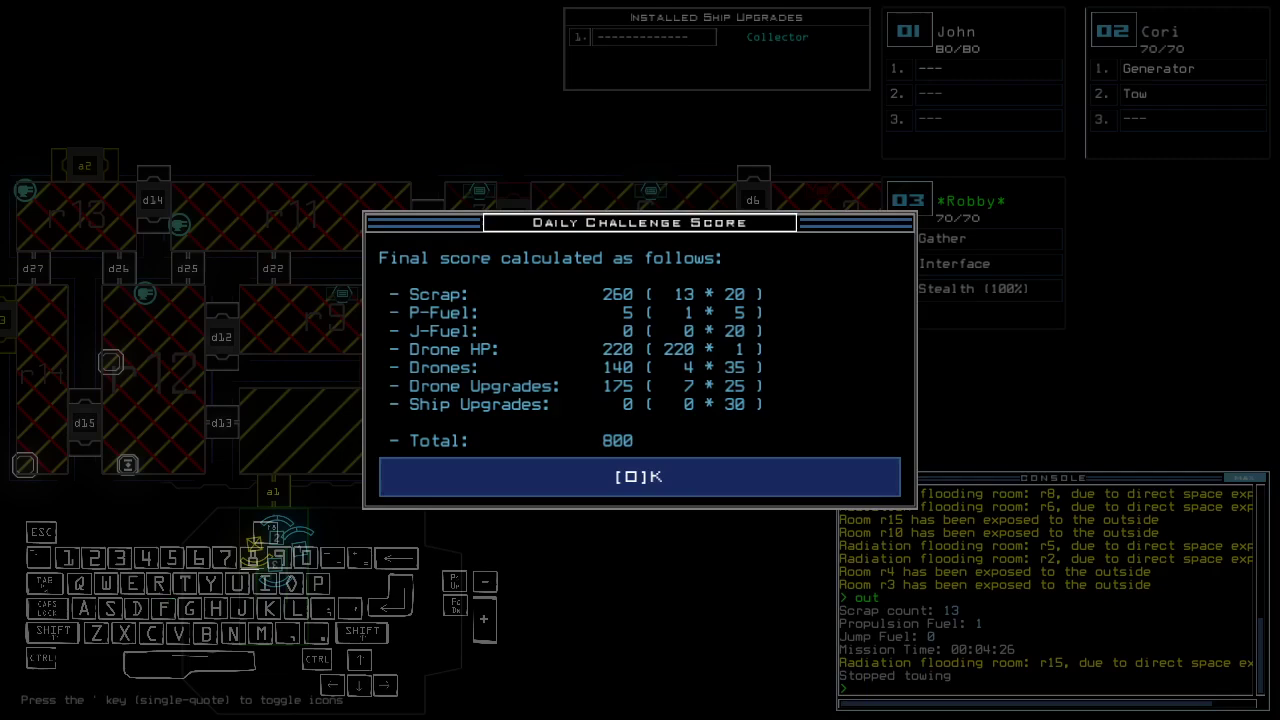
Dismiss the 800 score, leave the daily leaderboard and launch the weekly challenge.
key(o)
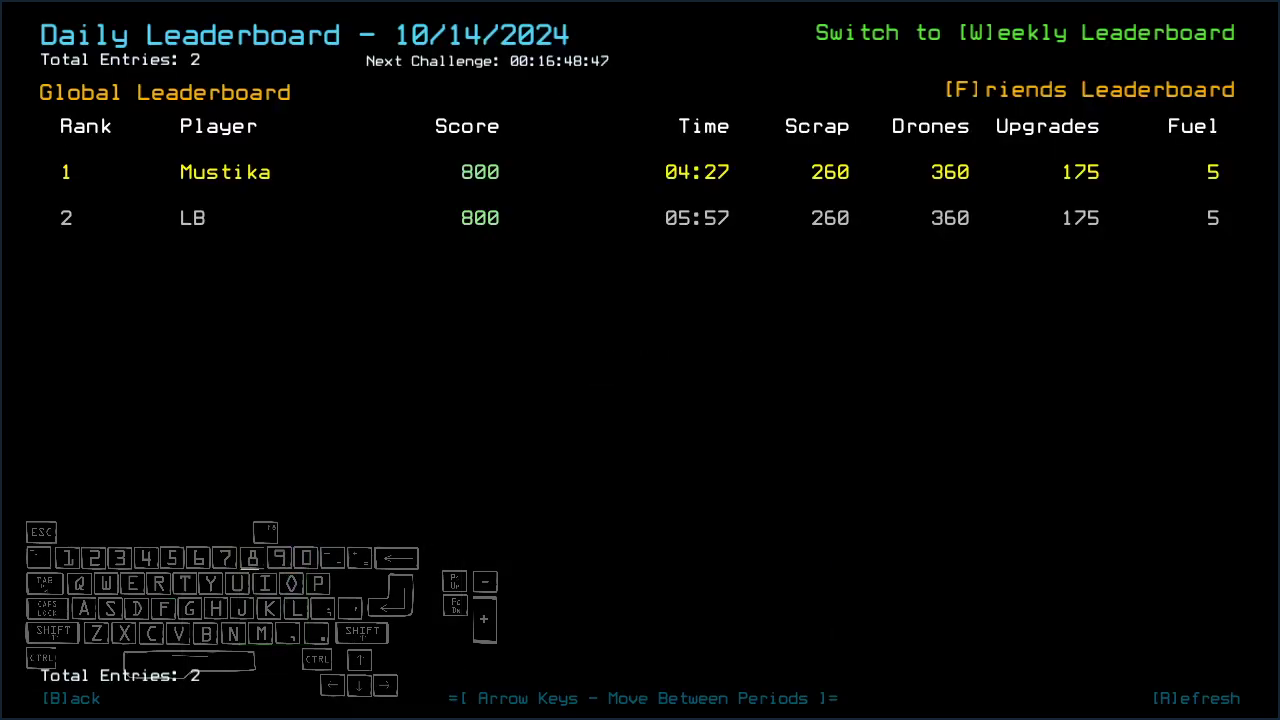
key(b)
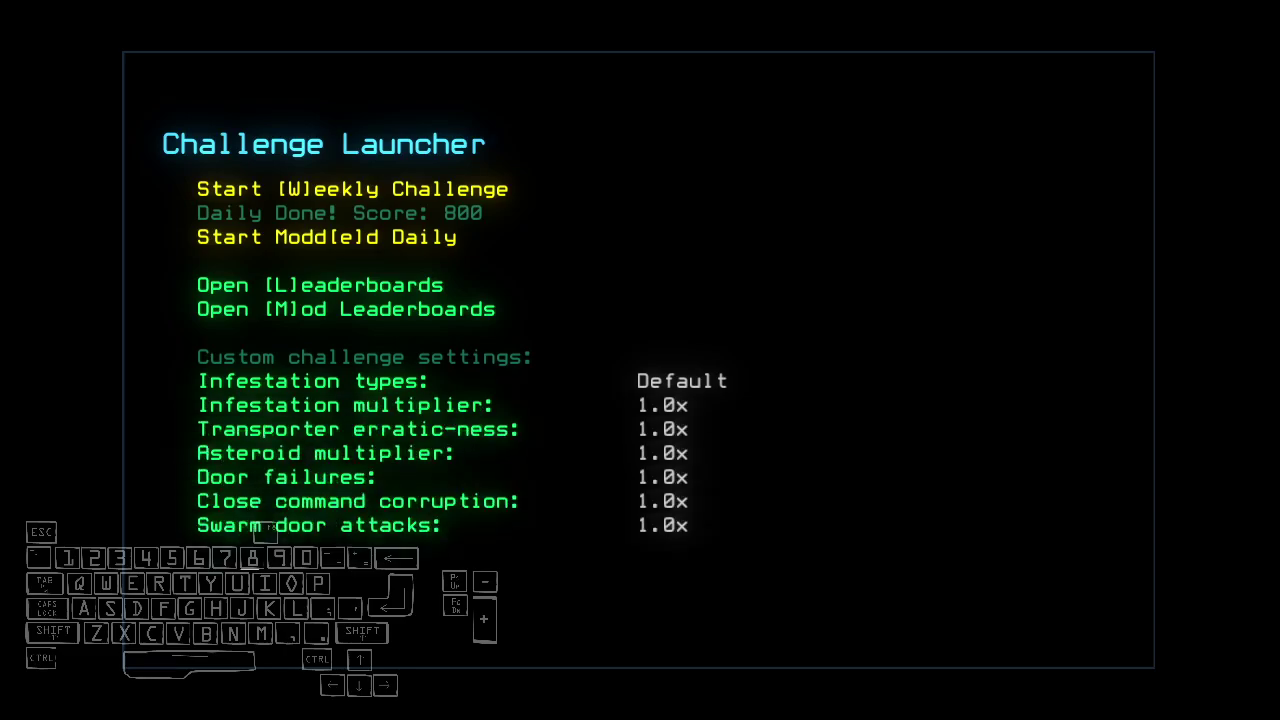
key(w)
text(set 3;set 2;s)
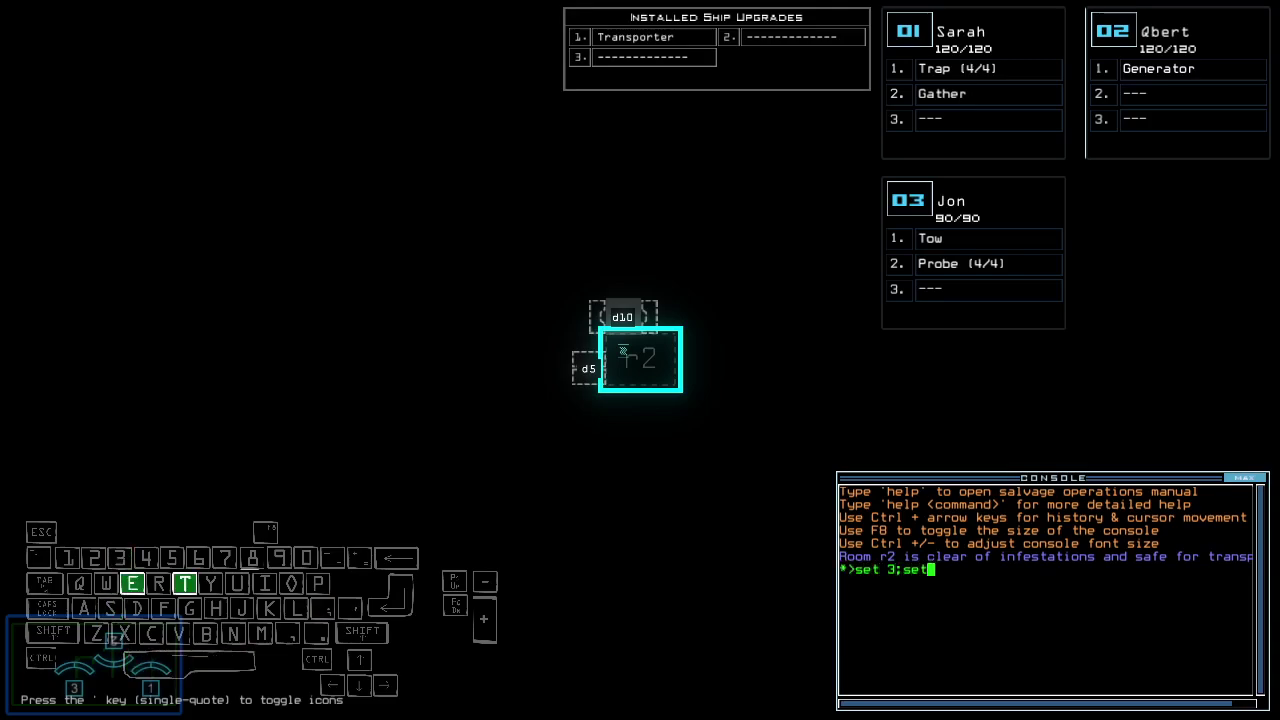
text(tatus)
Move the tow to Qbert and the probe to Sarah, then transport both into r2.
key(Return)
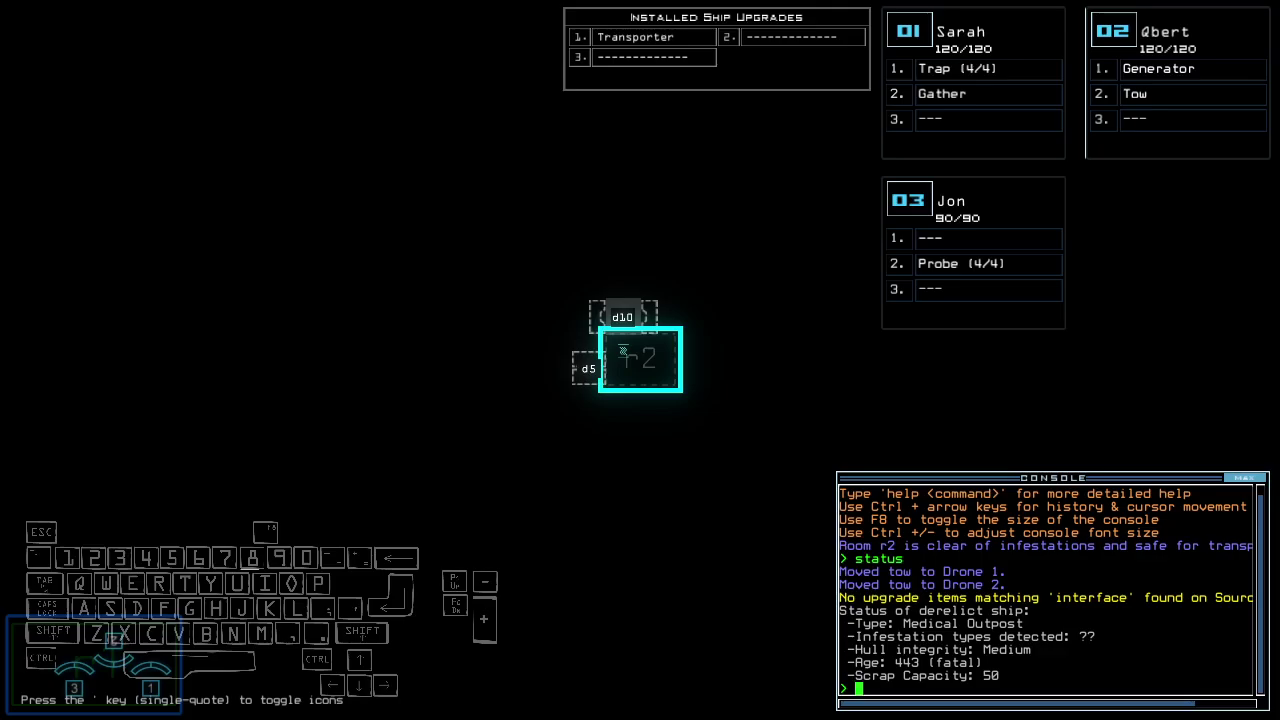
text(1swap 3 pr)
key(Return)
text(1)
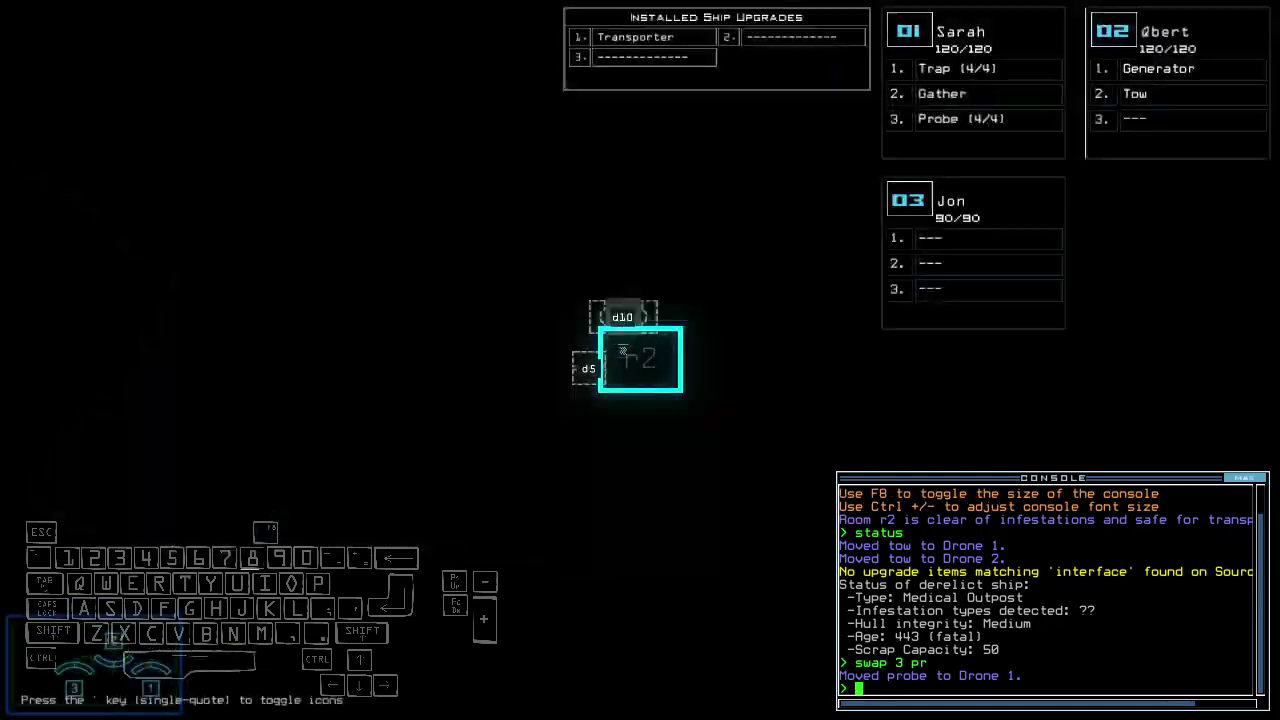
text( 2 r2)
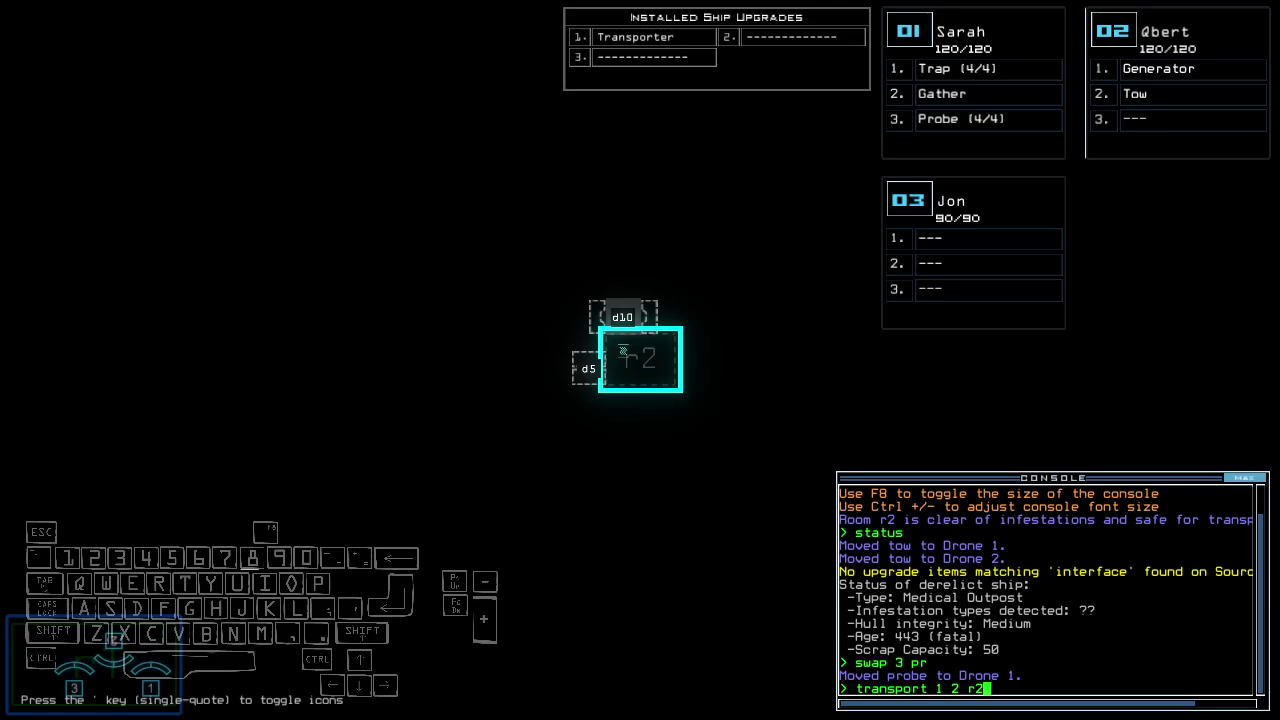
key(Return)
text(g)
Power the generator, drop a probe, gather fuel, open door d10 and retrieve the probe.
key(Return)
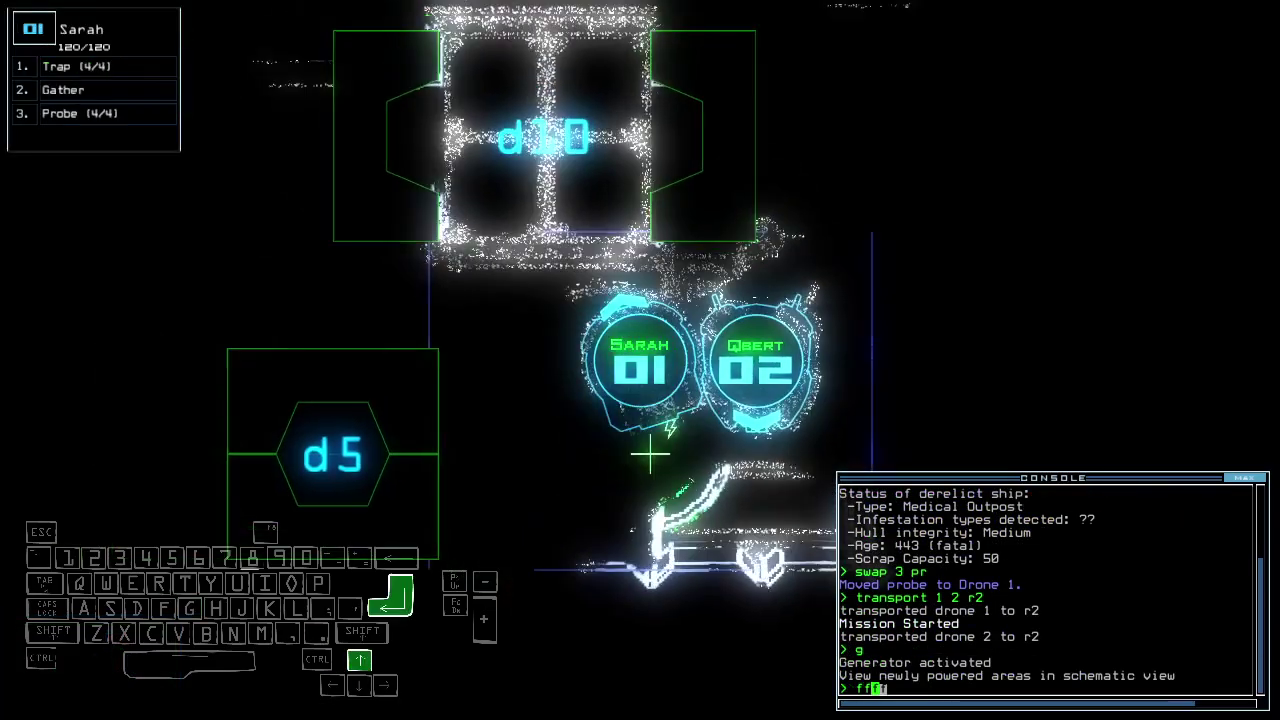
text(ffff)
key(Return)
text(g)
key(Return)
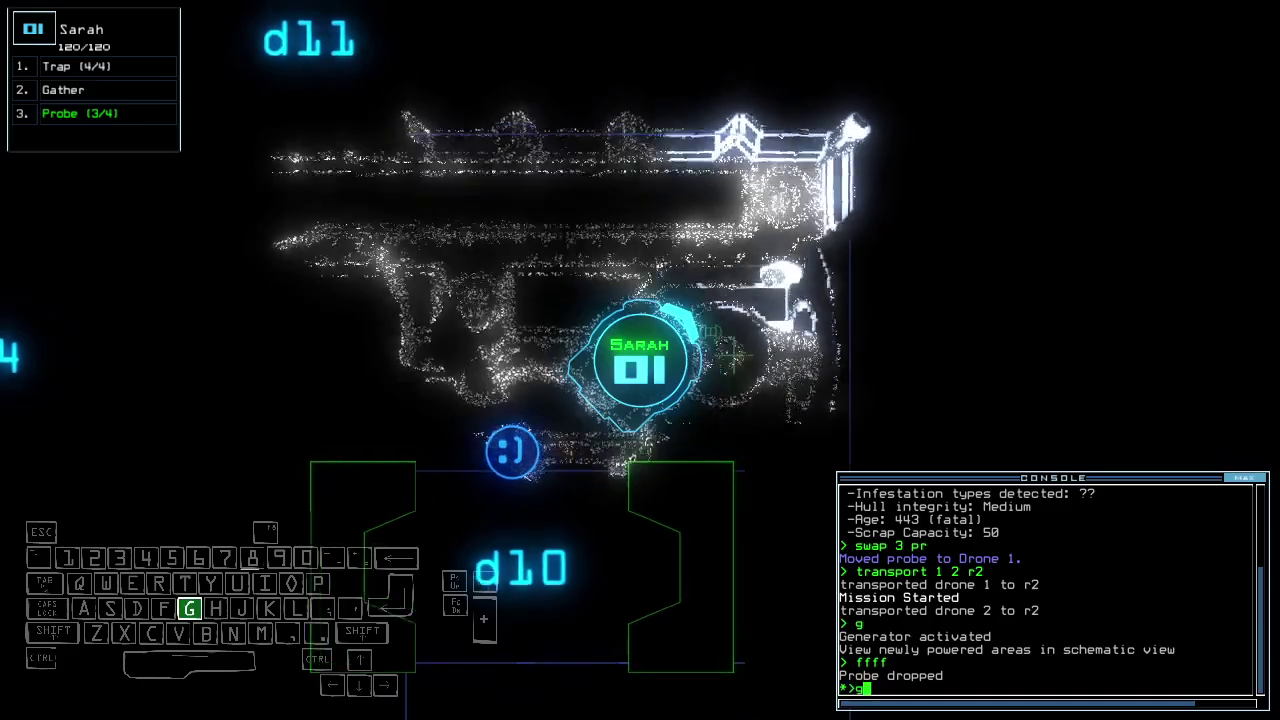
text(d10)
key(Return)
key(space)
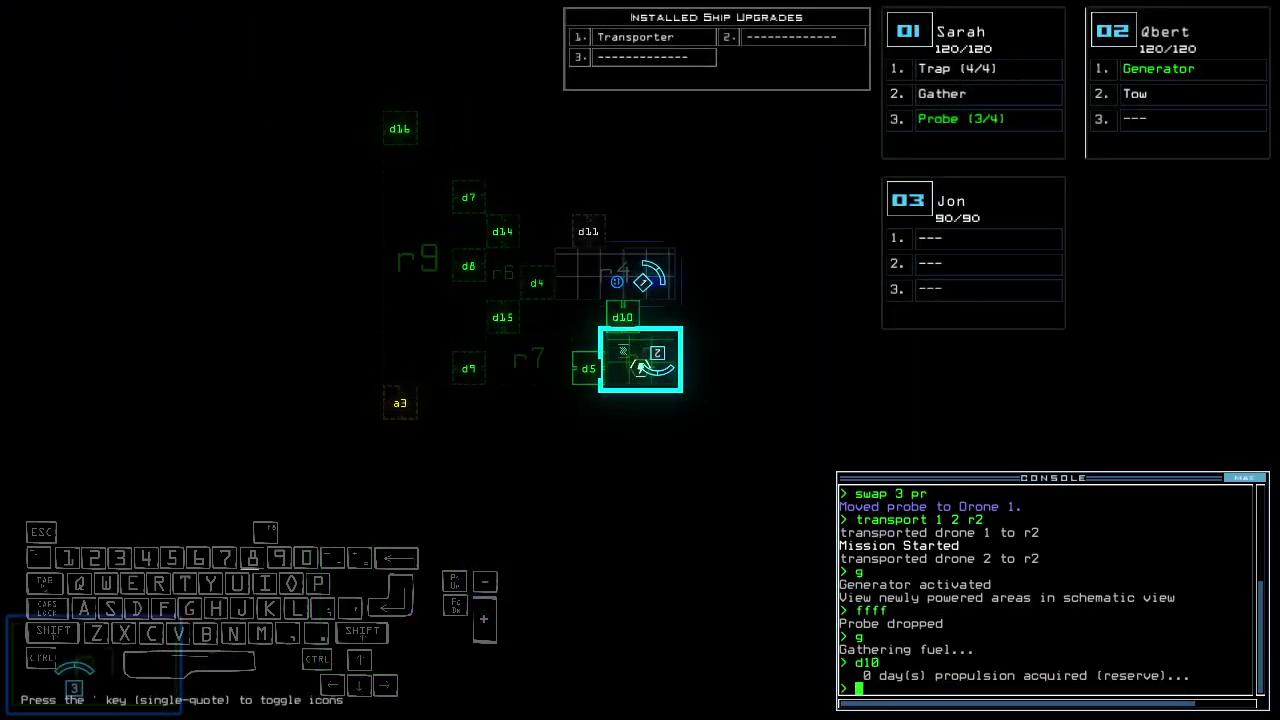
key(space)
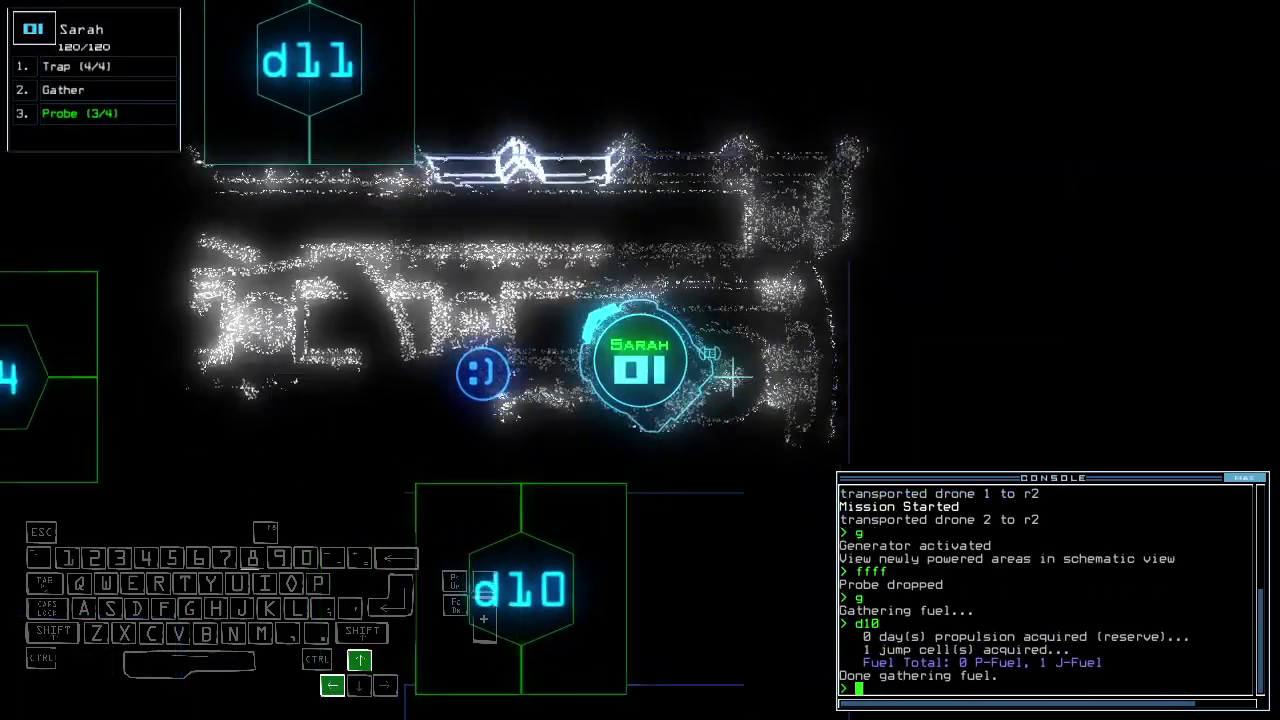
text(pickup)
key(Return)
key(Up)
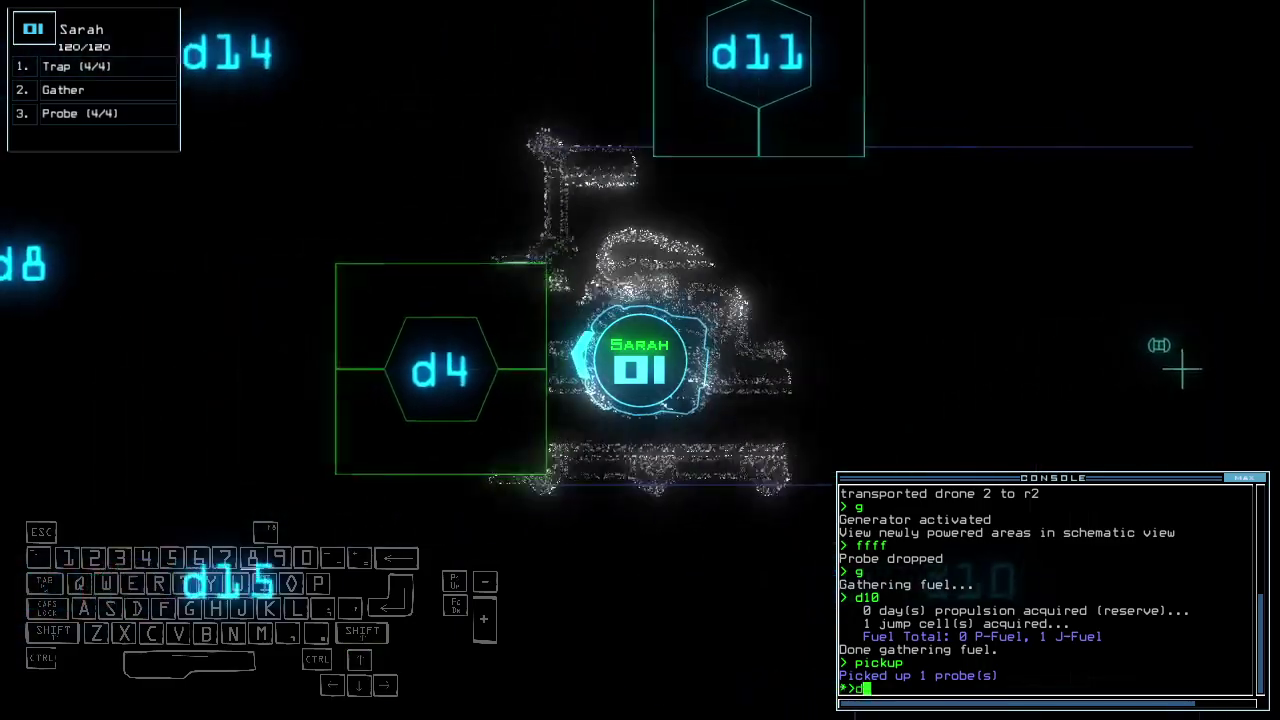
text(d4)
Open door d4, toggle doors d10 and d4, check status and close nearby doors.
key(Return)
text(cccc)
key(Return)
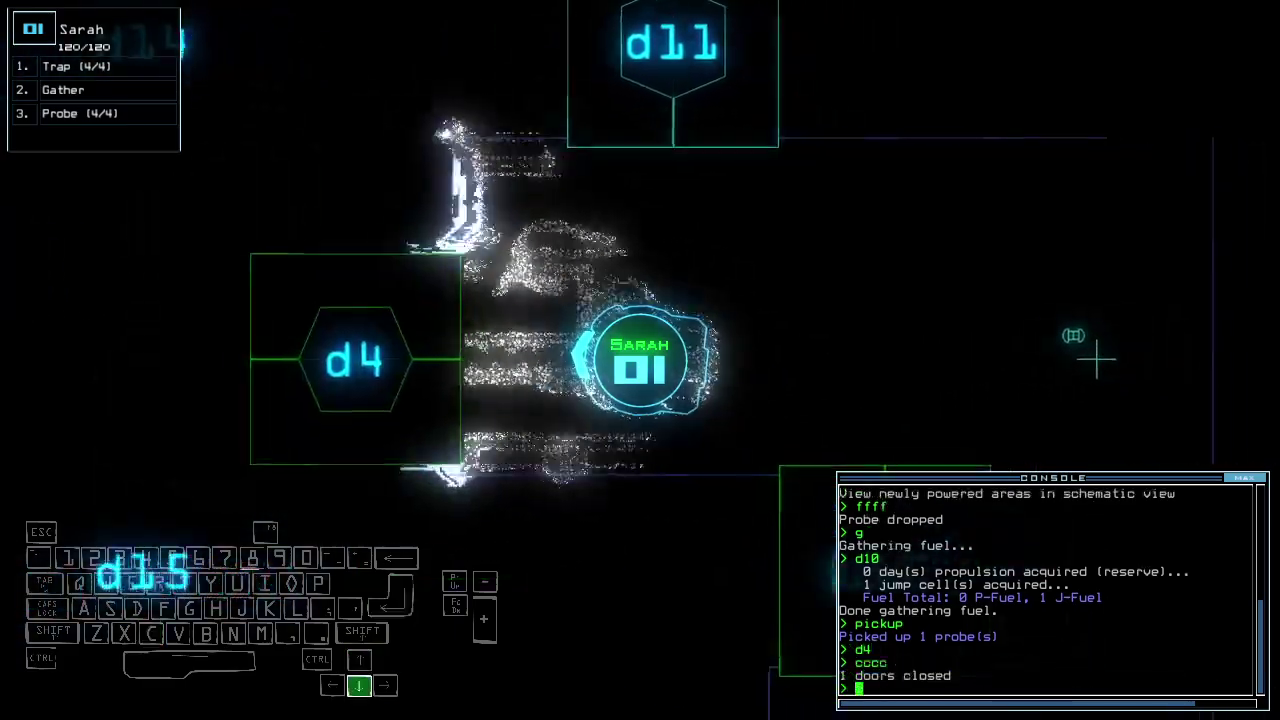
text(d10)
key(Return)
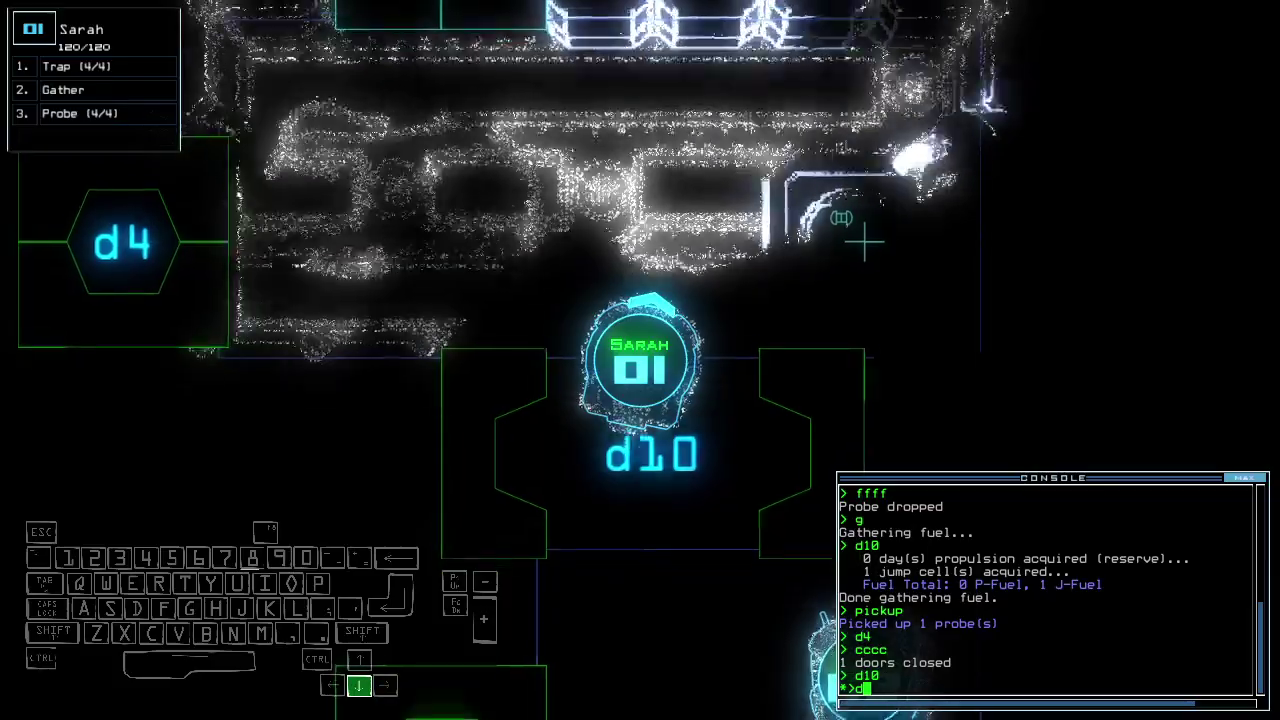
text(d4)
key(Return)
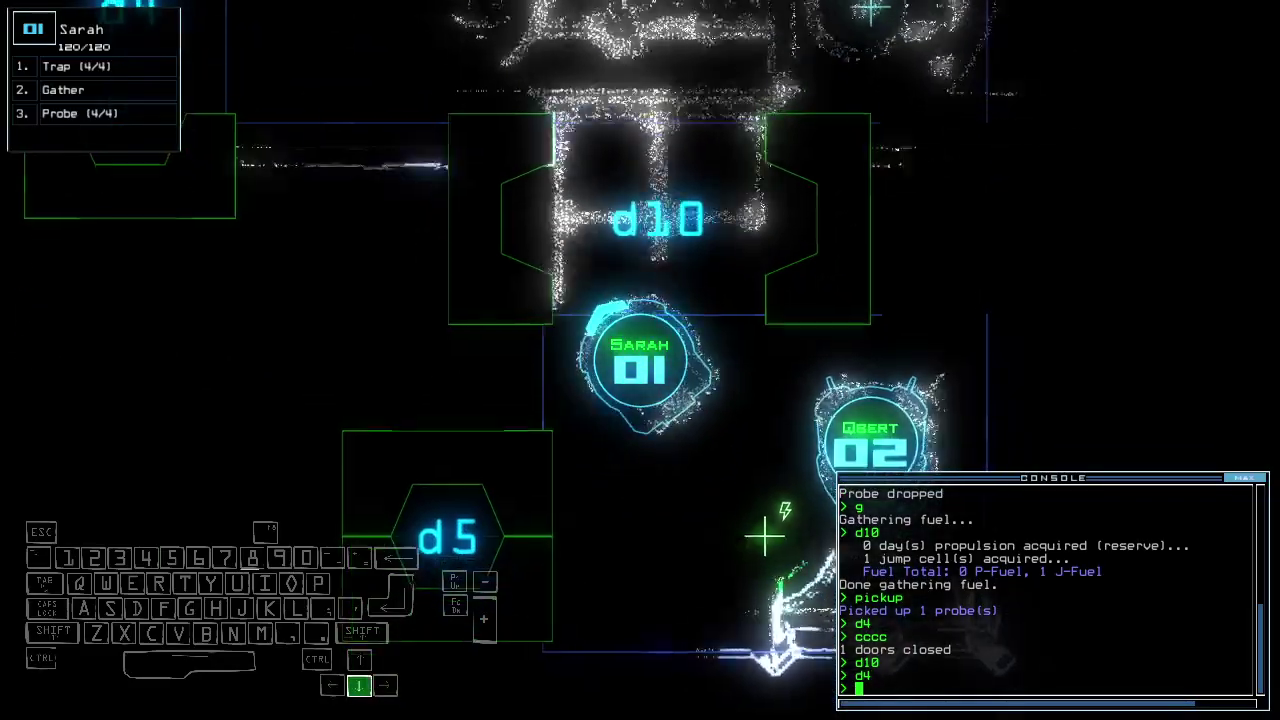
text(status)
key(Return)
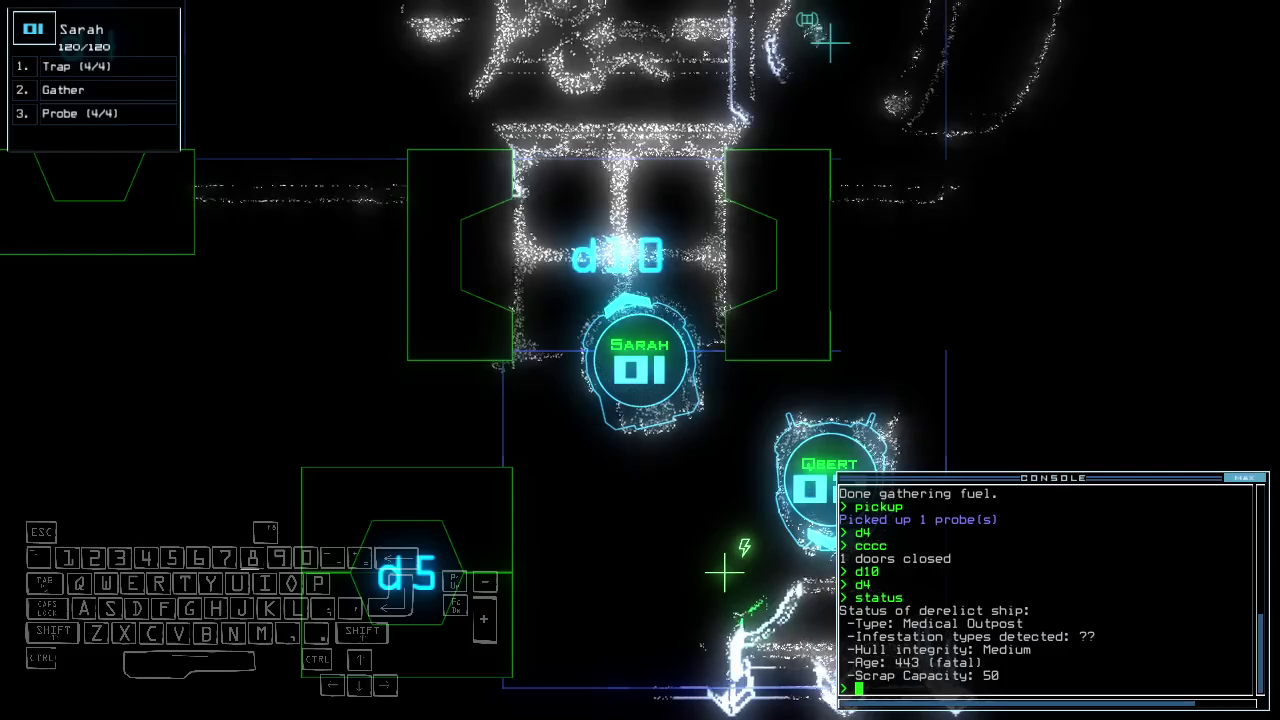
text(cccc)
key(Return)
key(space)
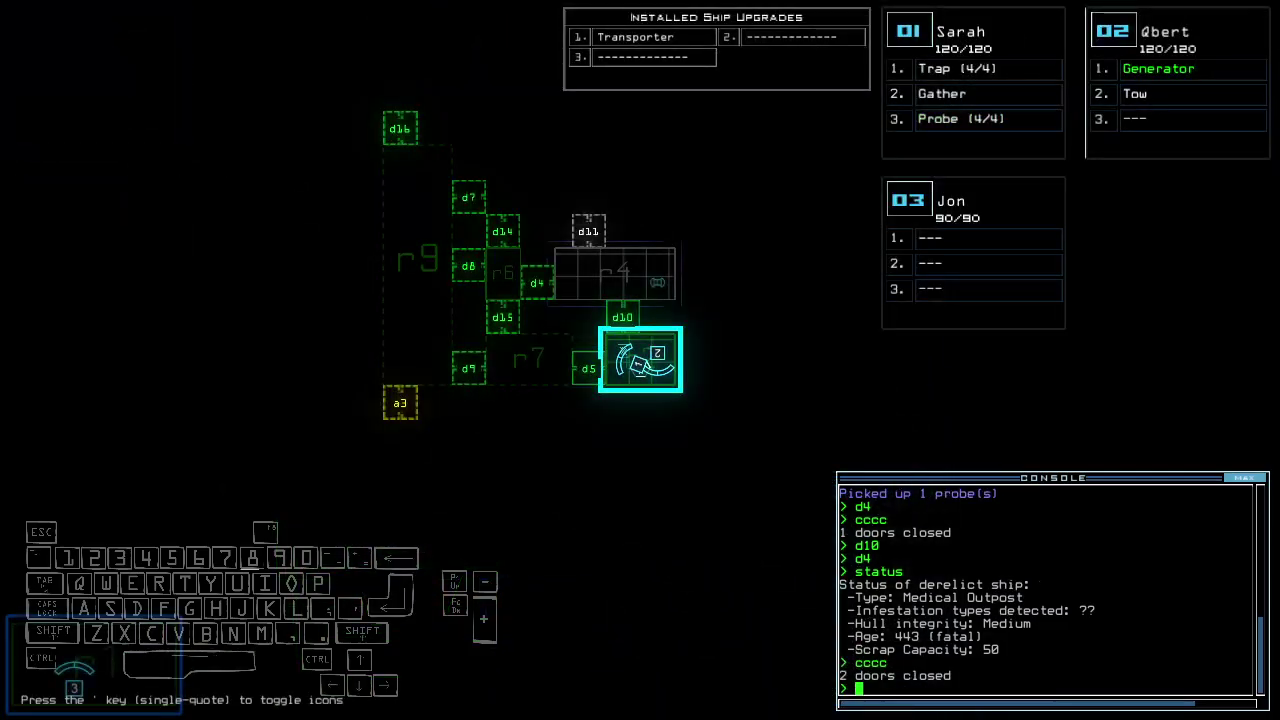
key(space)
text(d4)
key(Return)
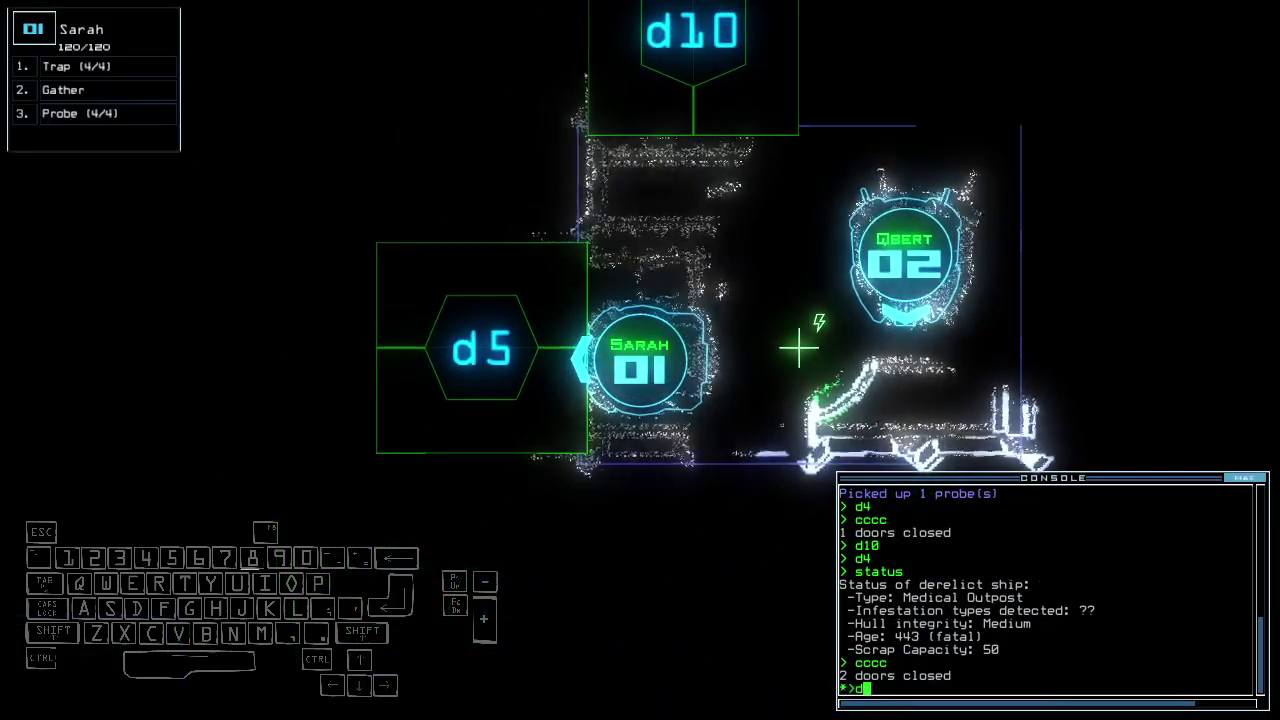
text(5)
Probe and gather scrap beyond door d5, then probe past door d15.
key(Return)
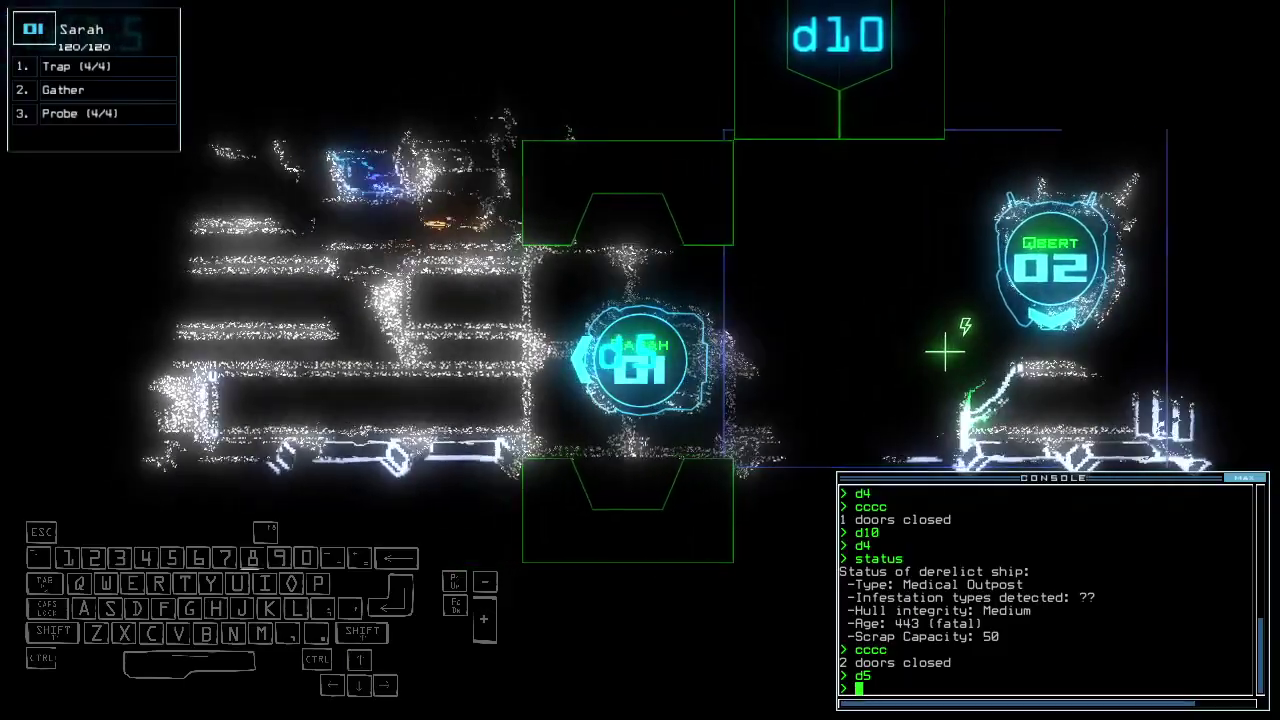
text(ffff)
key(Return)
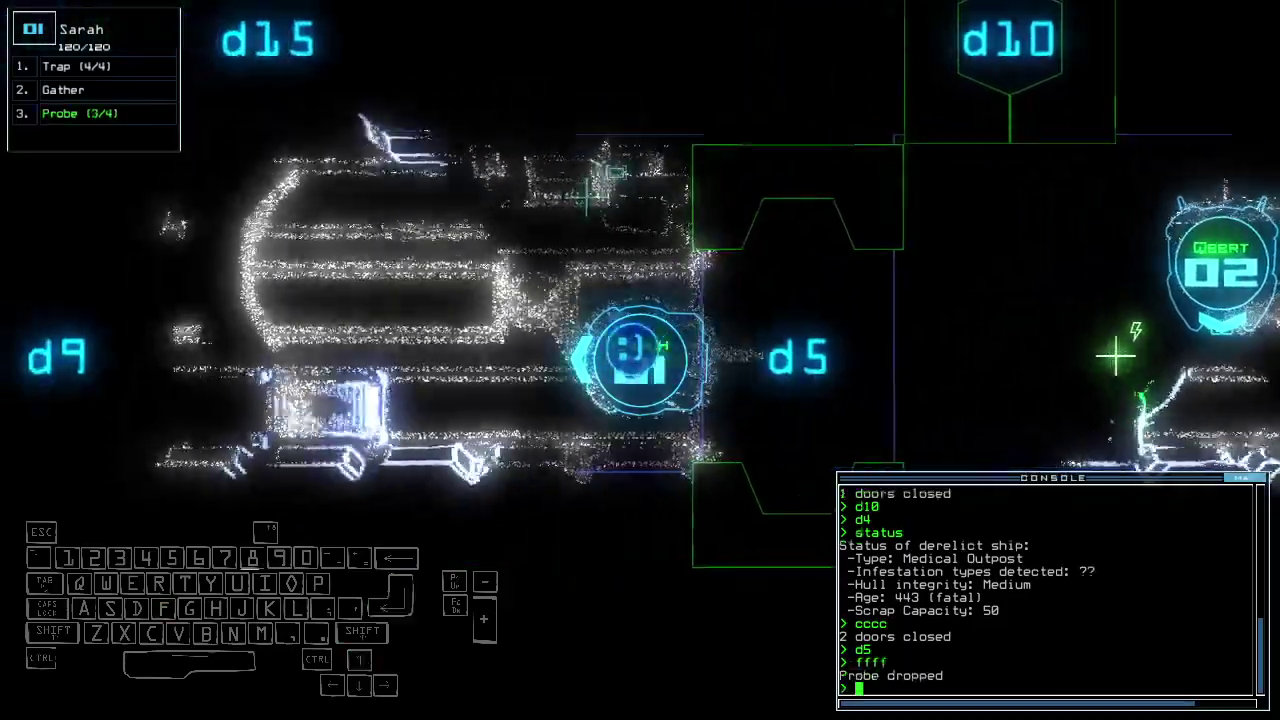
text(pickup)
key(Return)
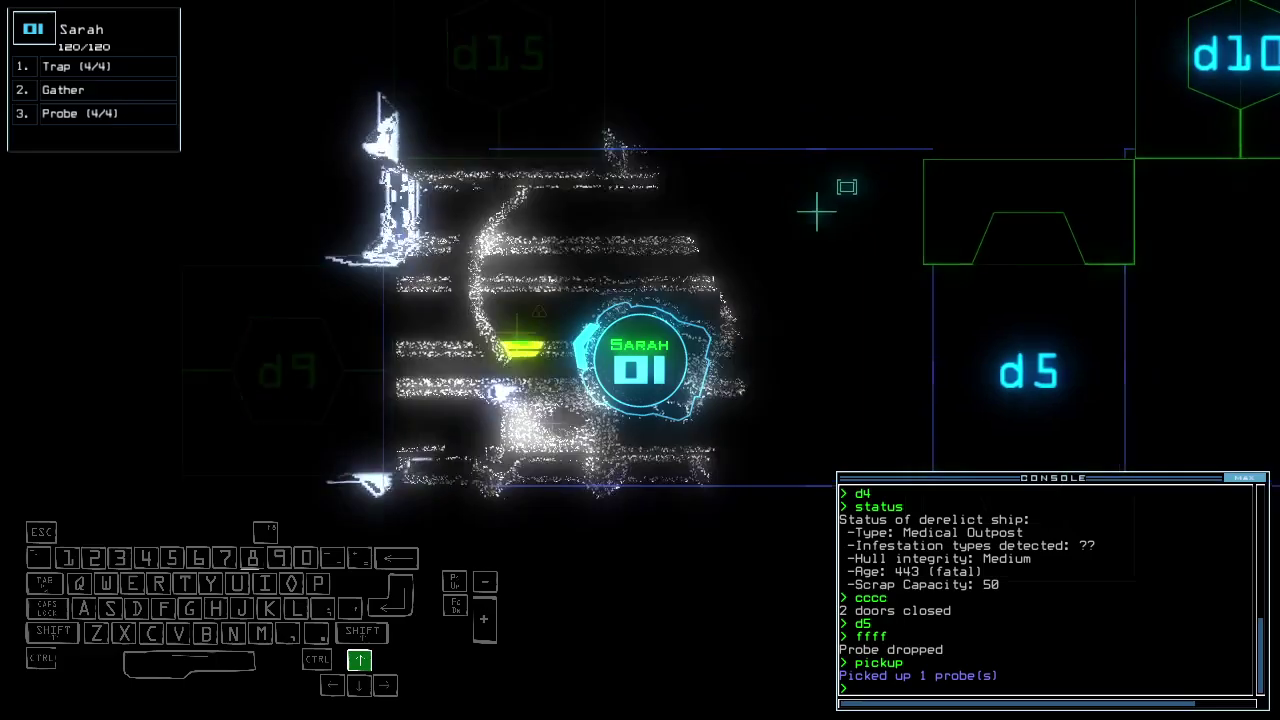
text(g)
key(Return)
text(d15)
key(Return)
text(f)
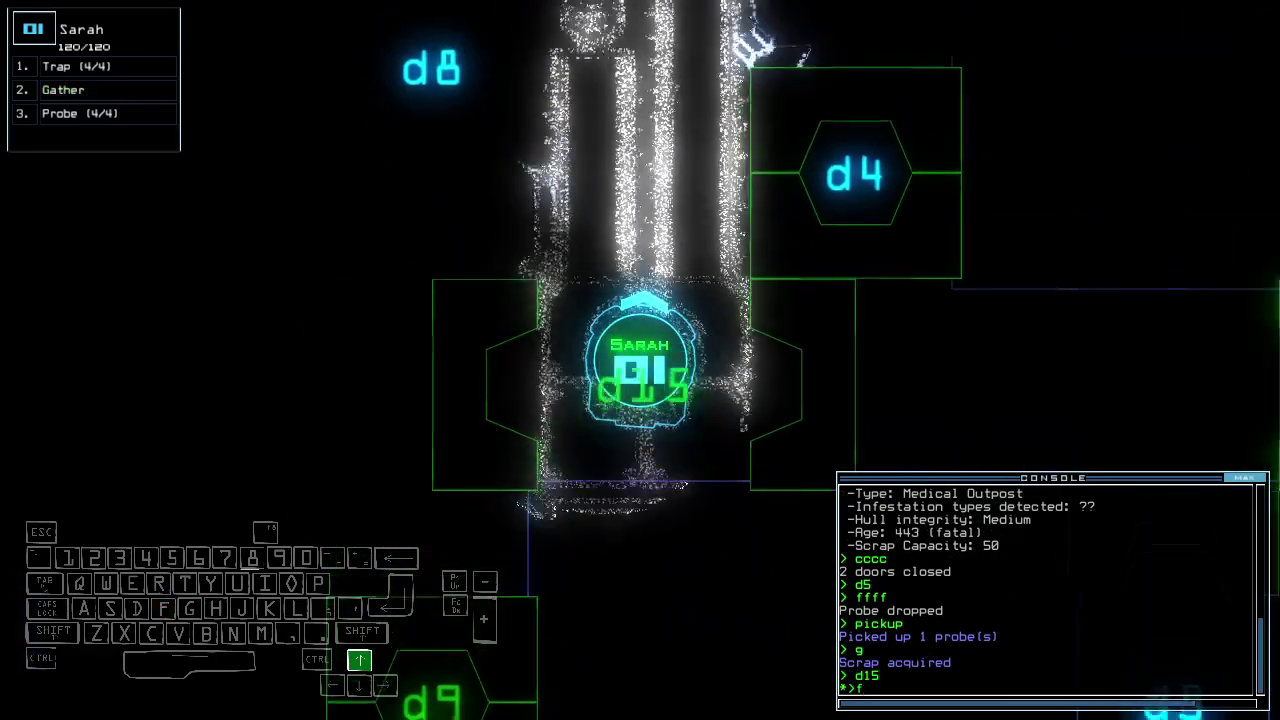
text(fff)
key(Return)
text(pickup)
key(Return)
text(c)
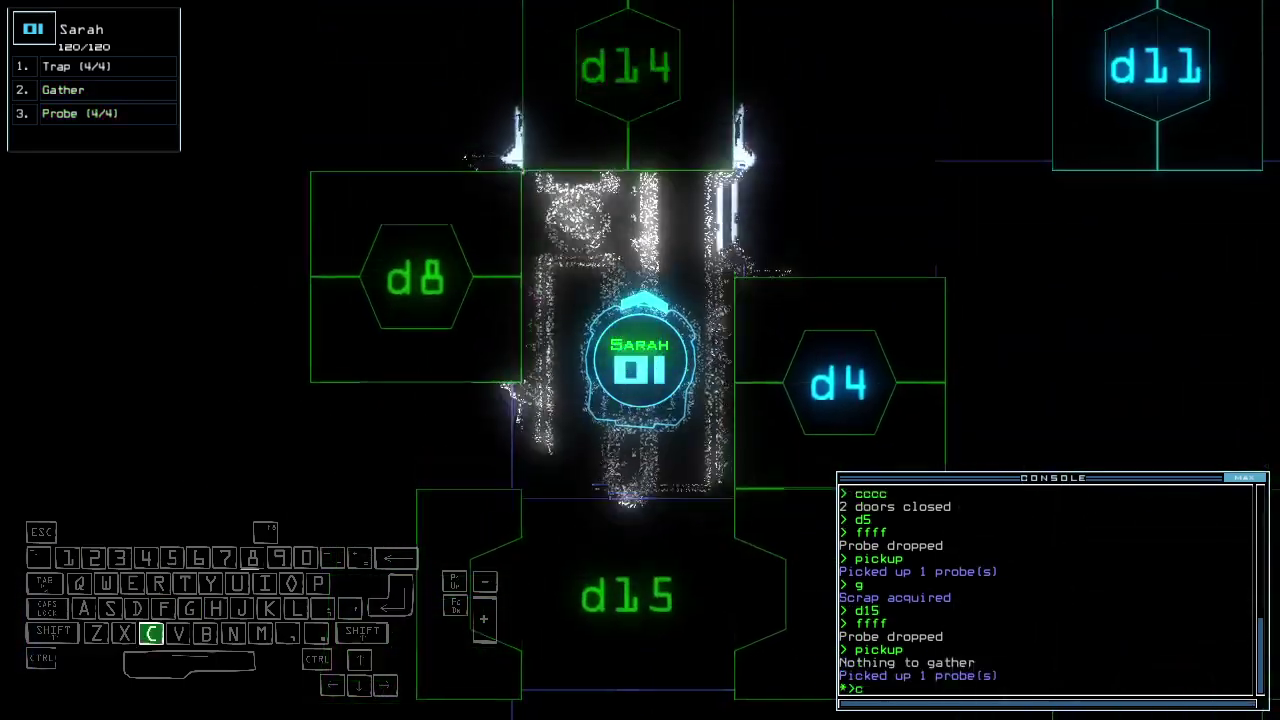
text(ccc)
Close the surrounding doors and pass through door d14, sealing it behind Sarah.
key(Return)
text(d1)
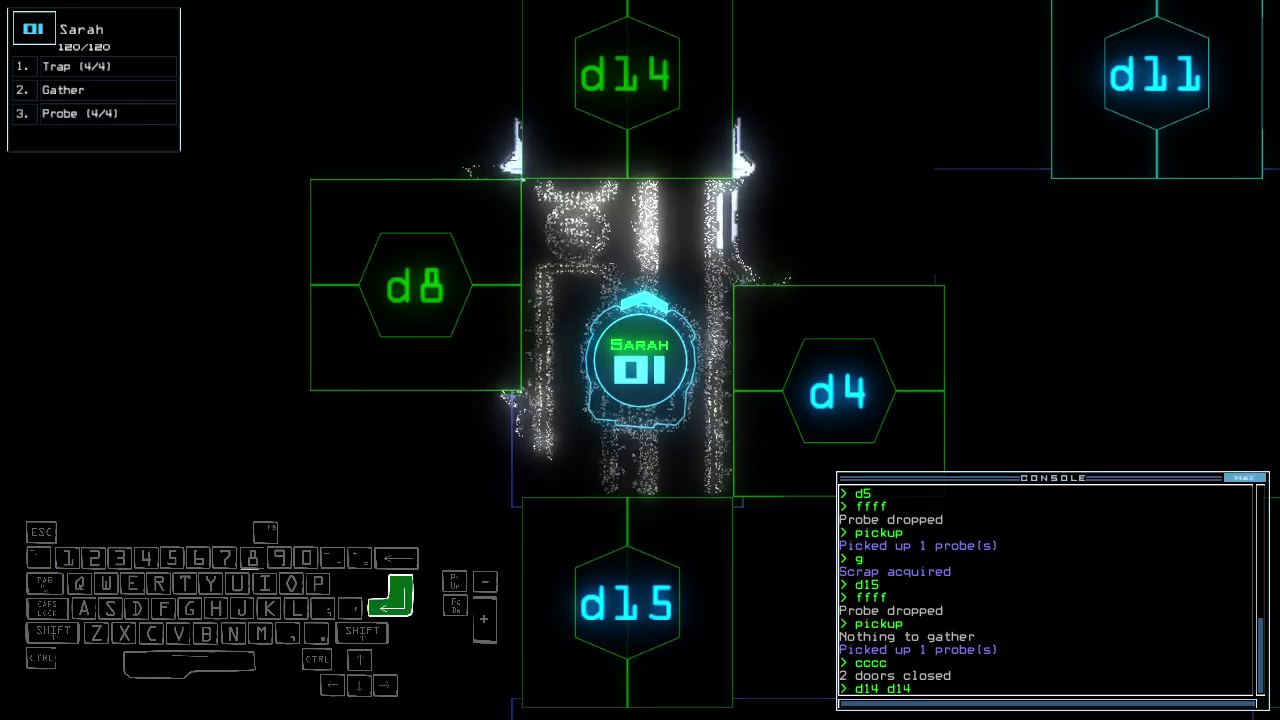
key(Return)
key(space)
text(d14)
key(Return)
key(Up)
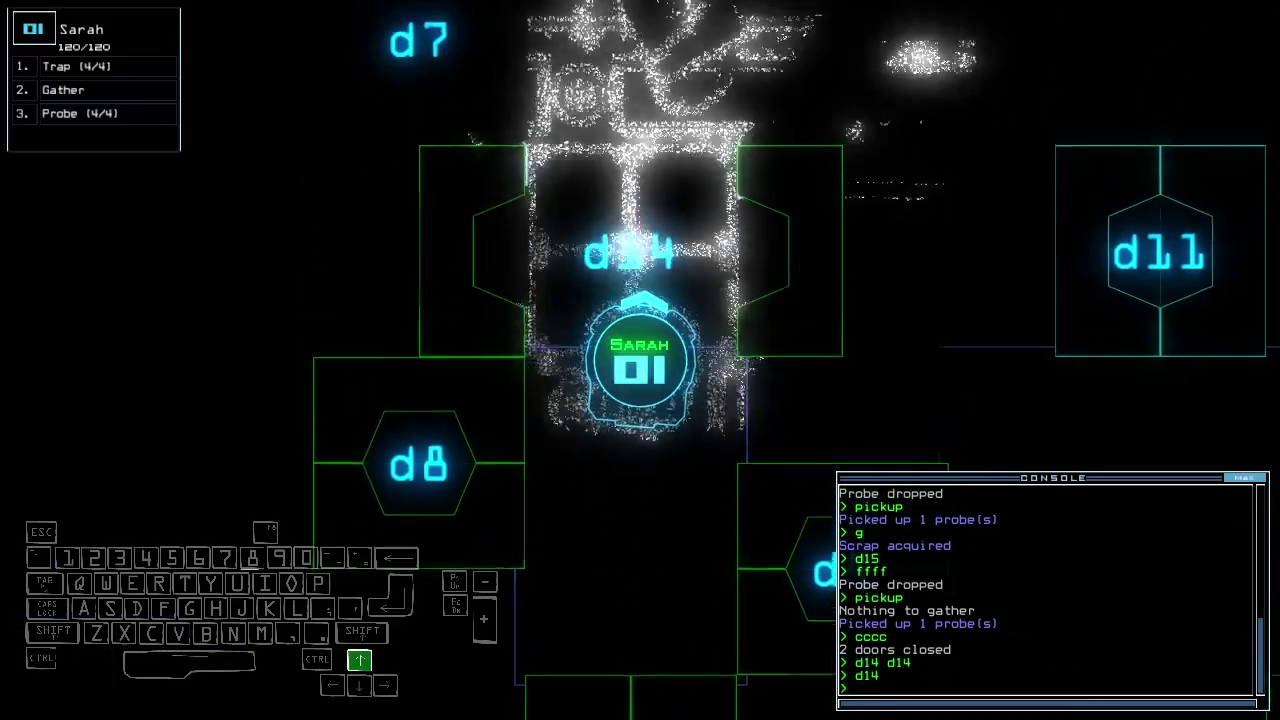
text(cccc)
key(Return)
key(Down)
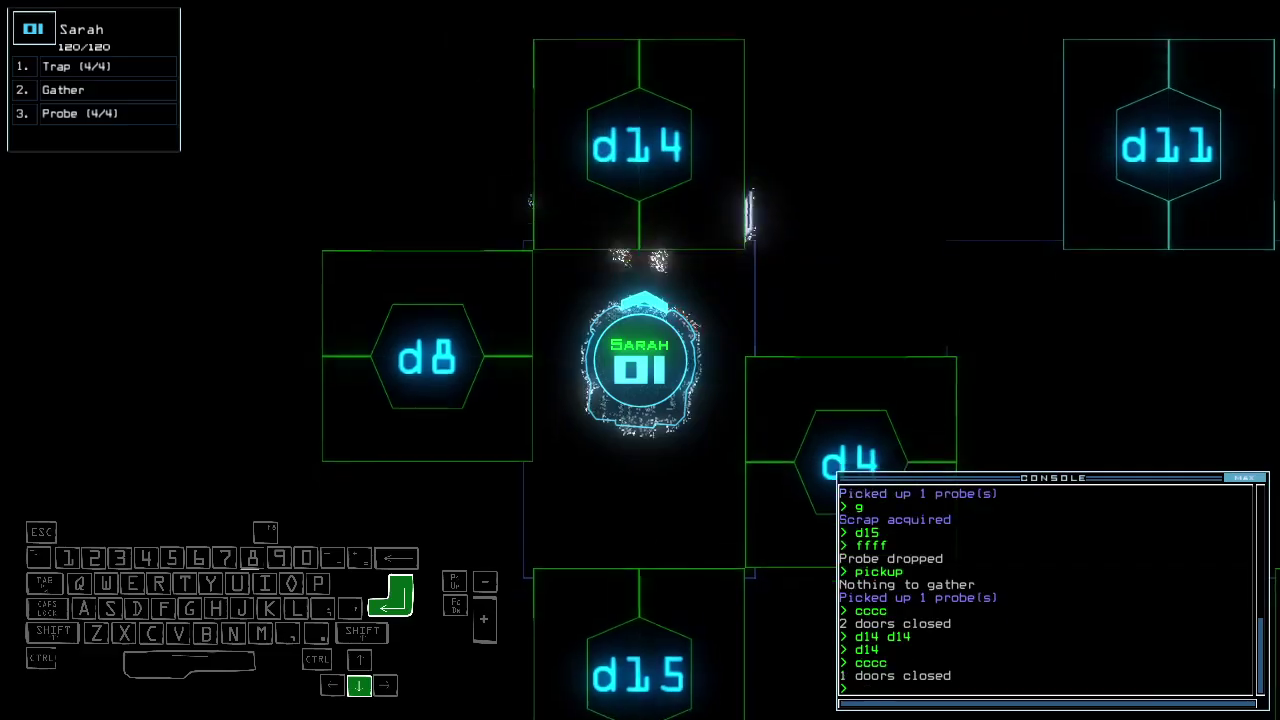
text(d1)
text(5)
Head back through doors d15, d14 and d5 toward Qbert.
key(Return)
text(d14)
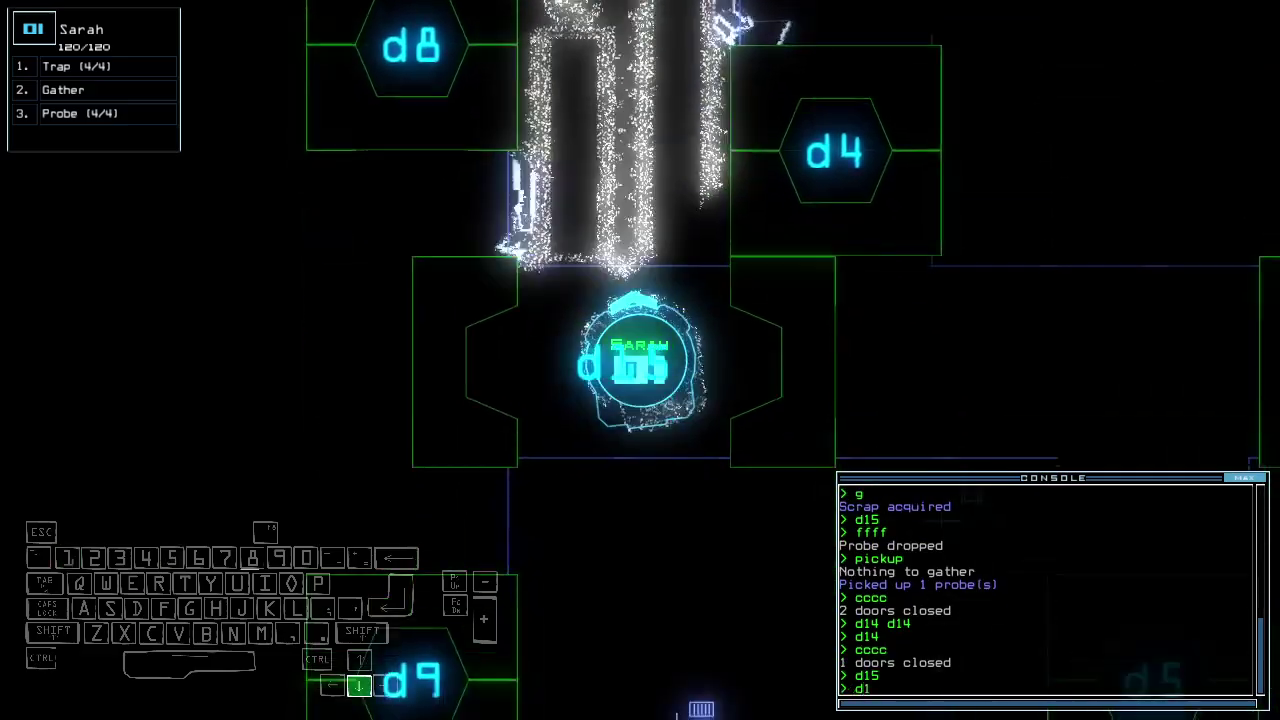
key(Return)
key(Down)
key(Left)
text(d5)
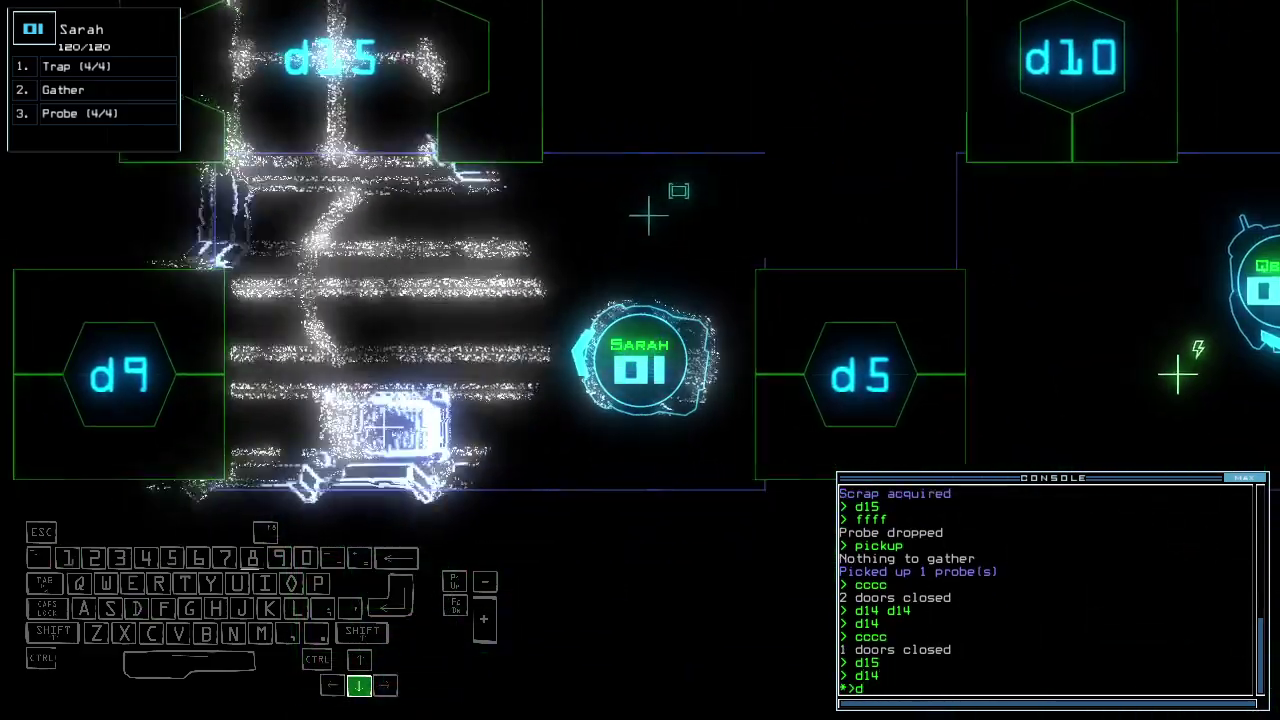
key(Return)
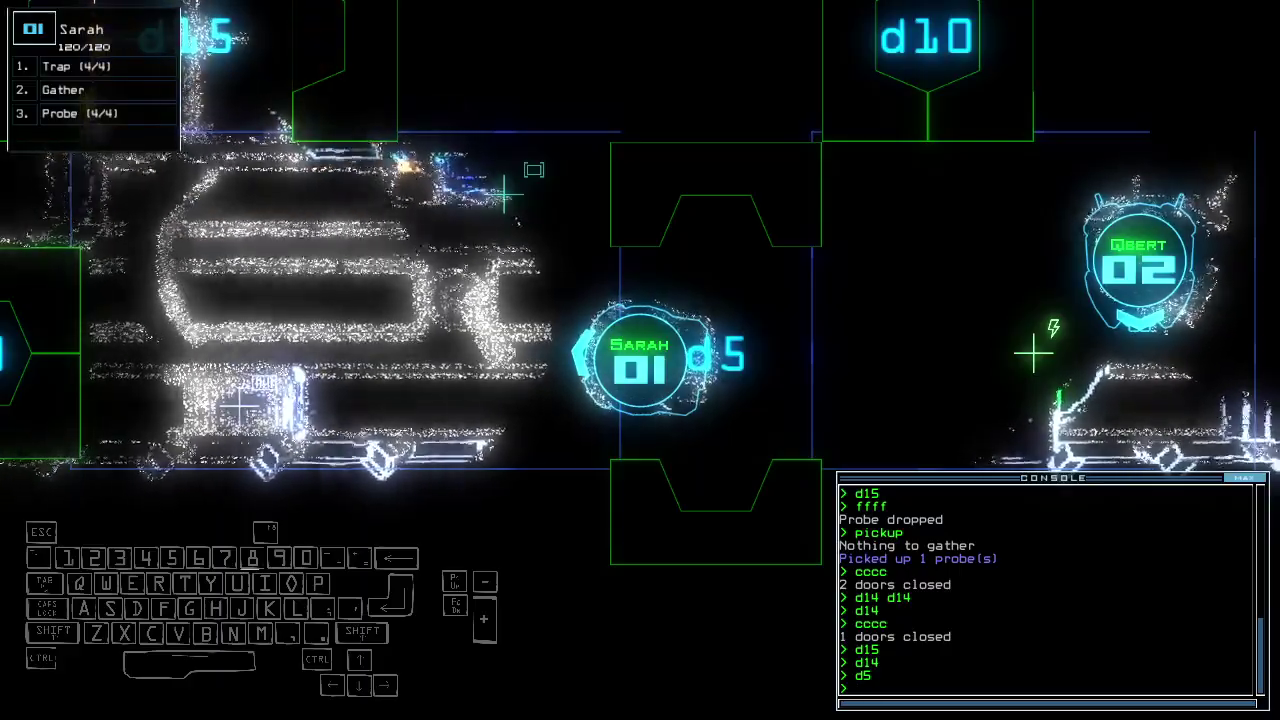
key(Left)
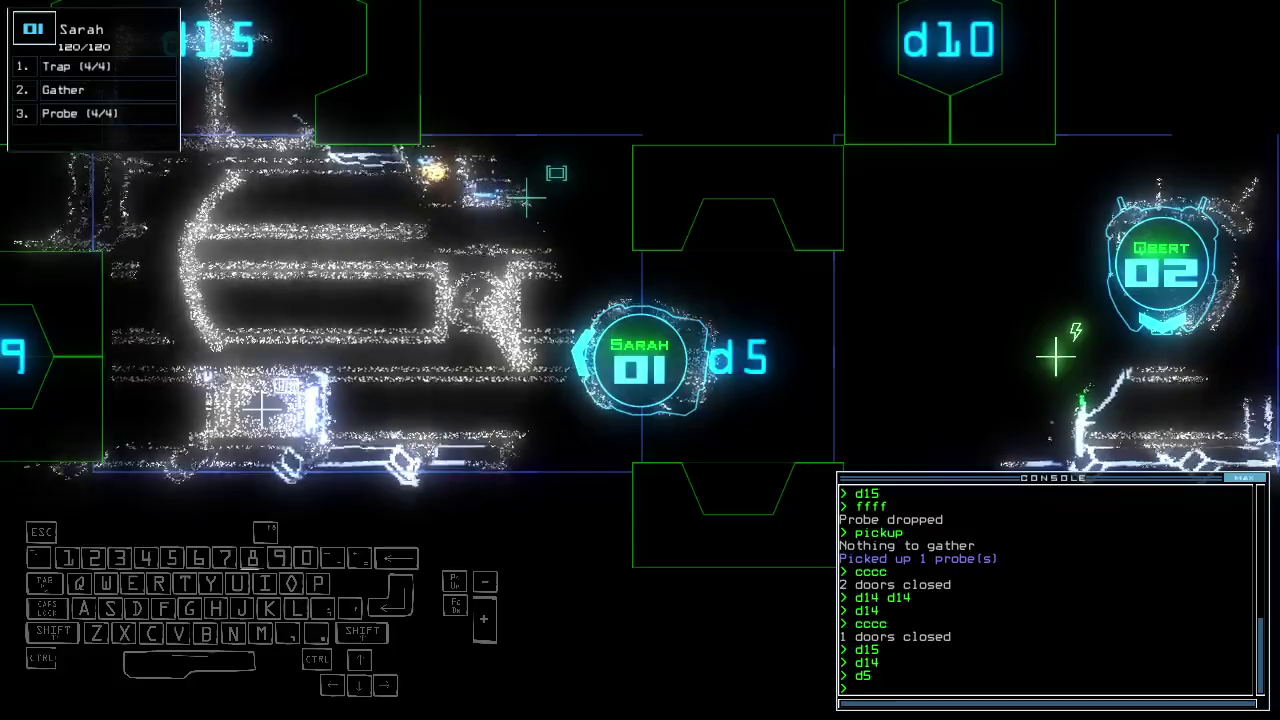
key(Right)
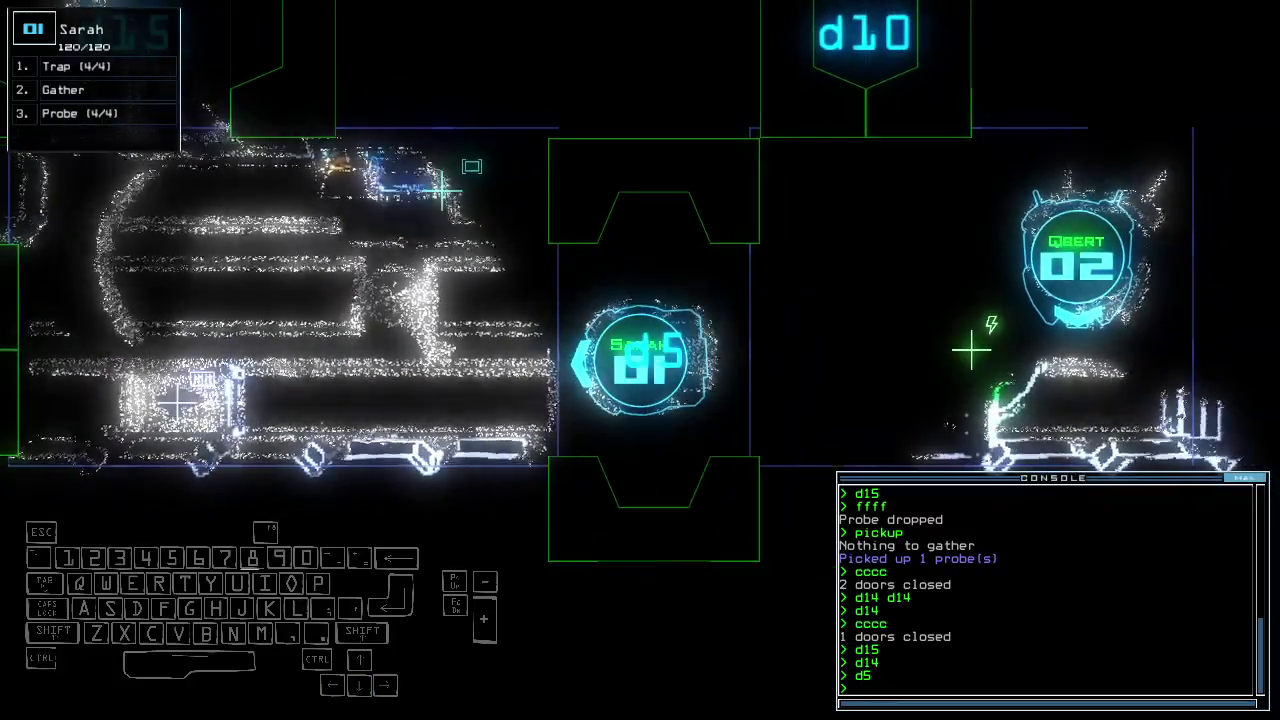
Close the doors around Sarah and probe room r6.
key(Up)
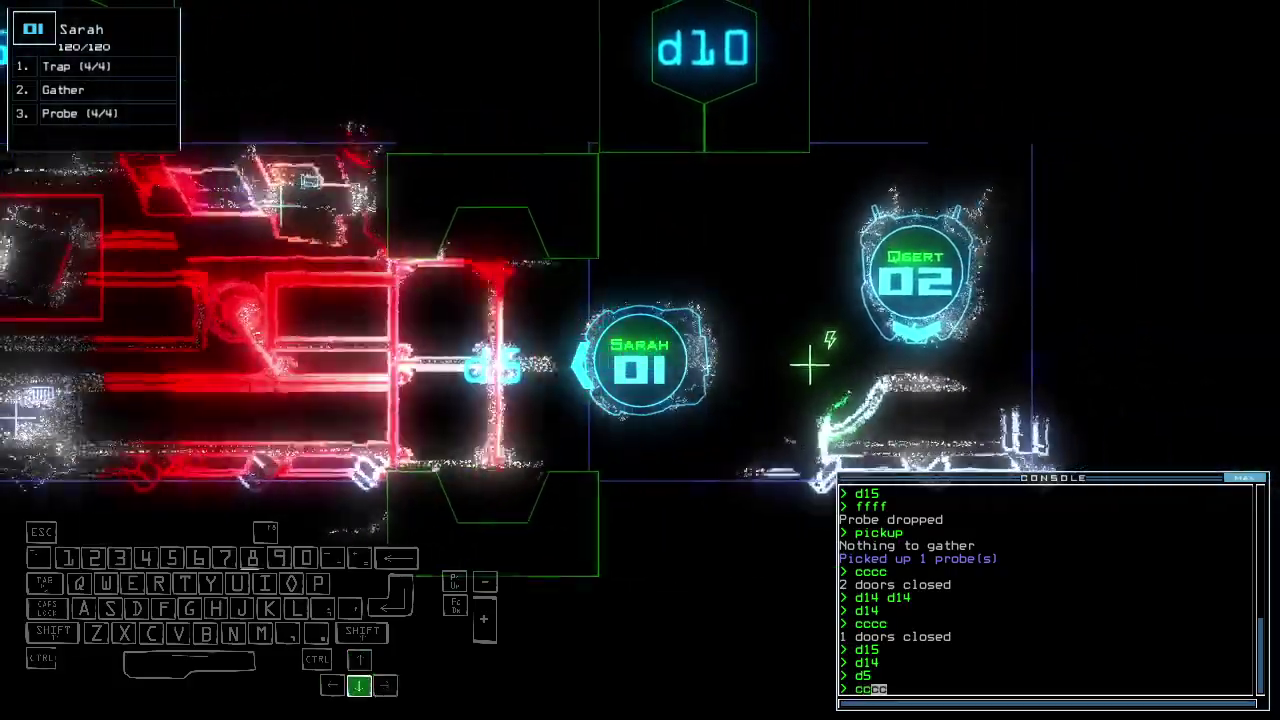
text(cccc)
key(Return)
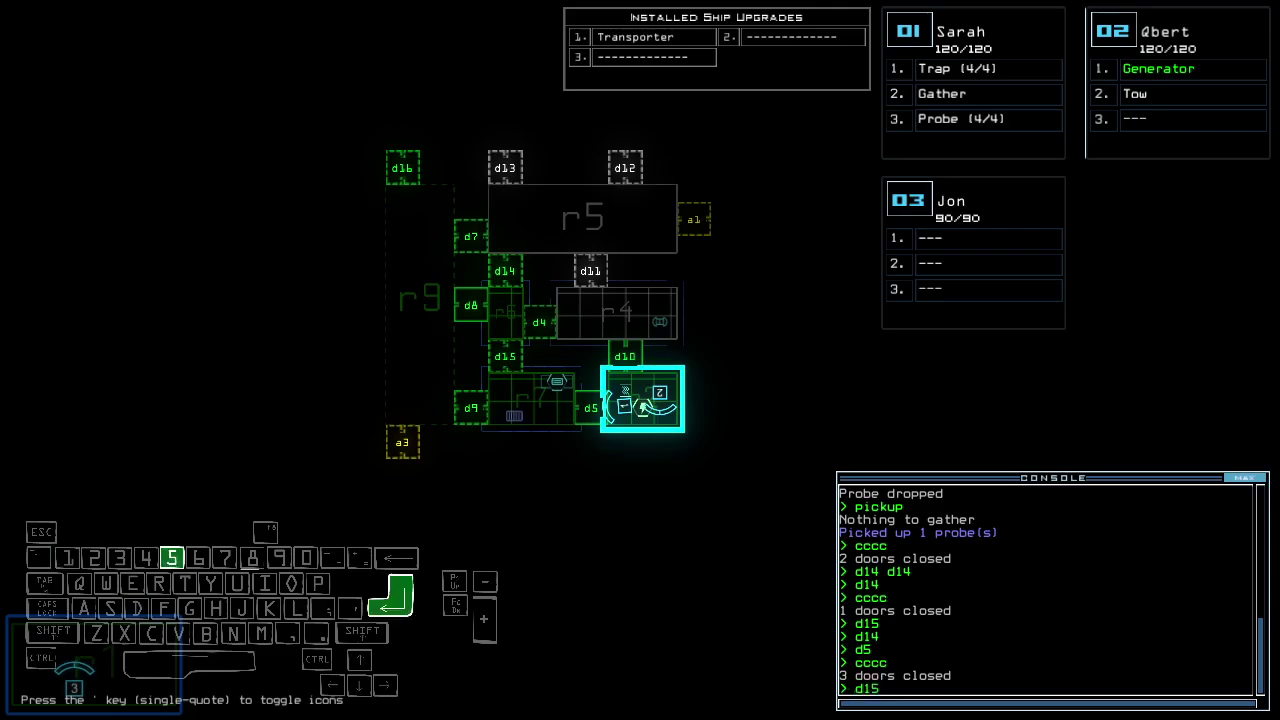
key(space)
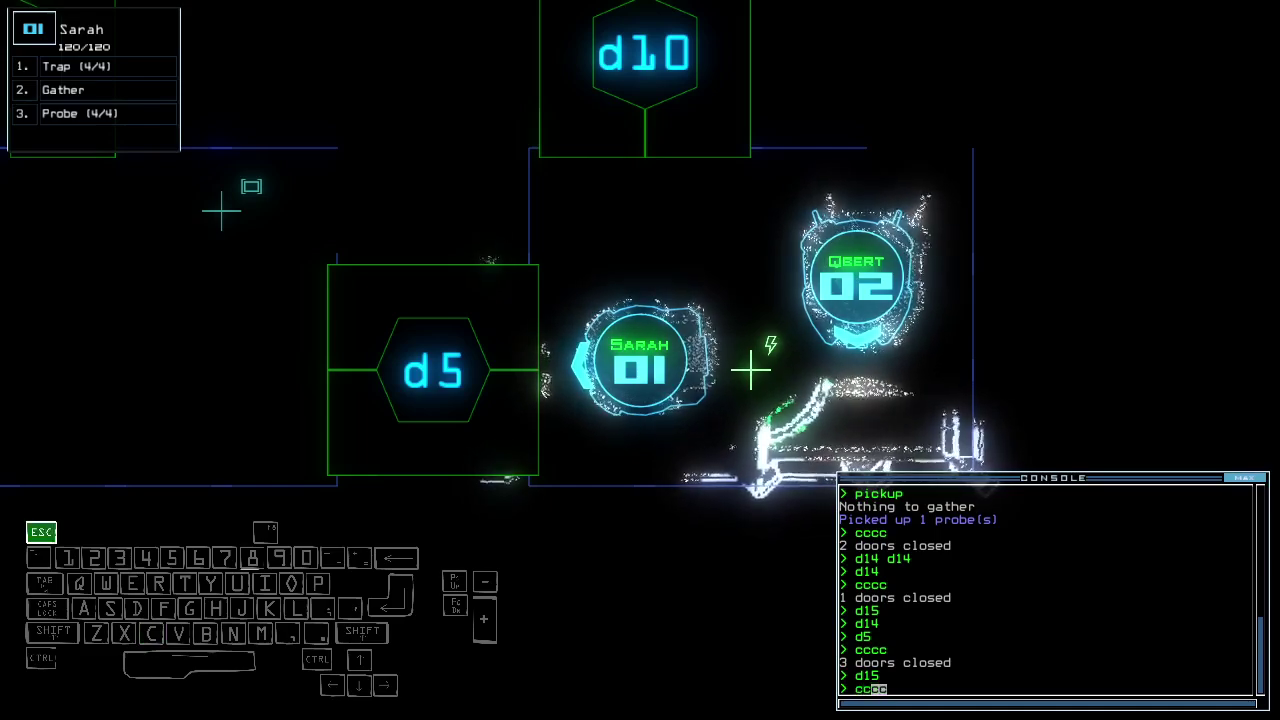
key(space)
text(f r6)
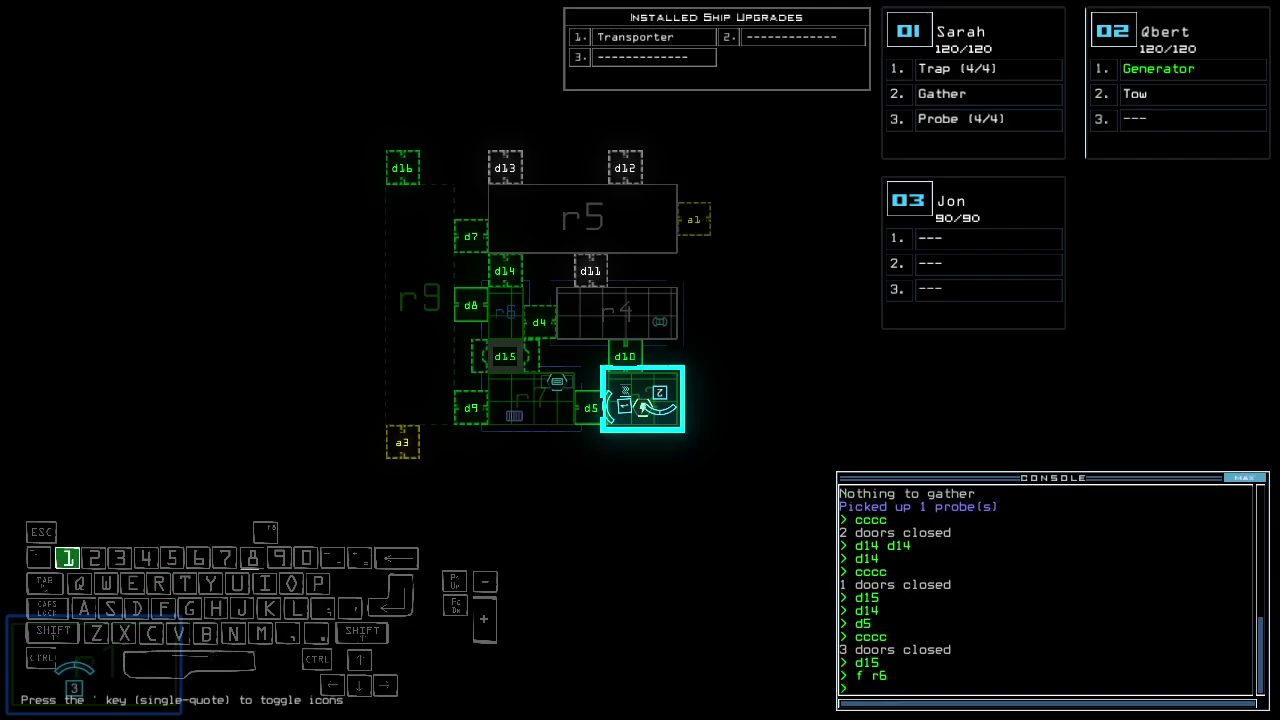
key(space)
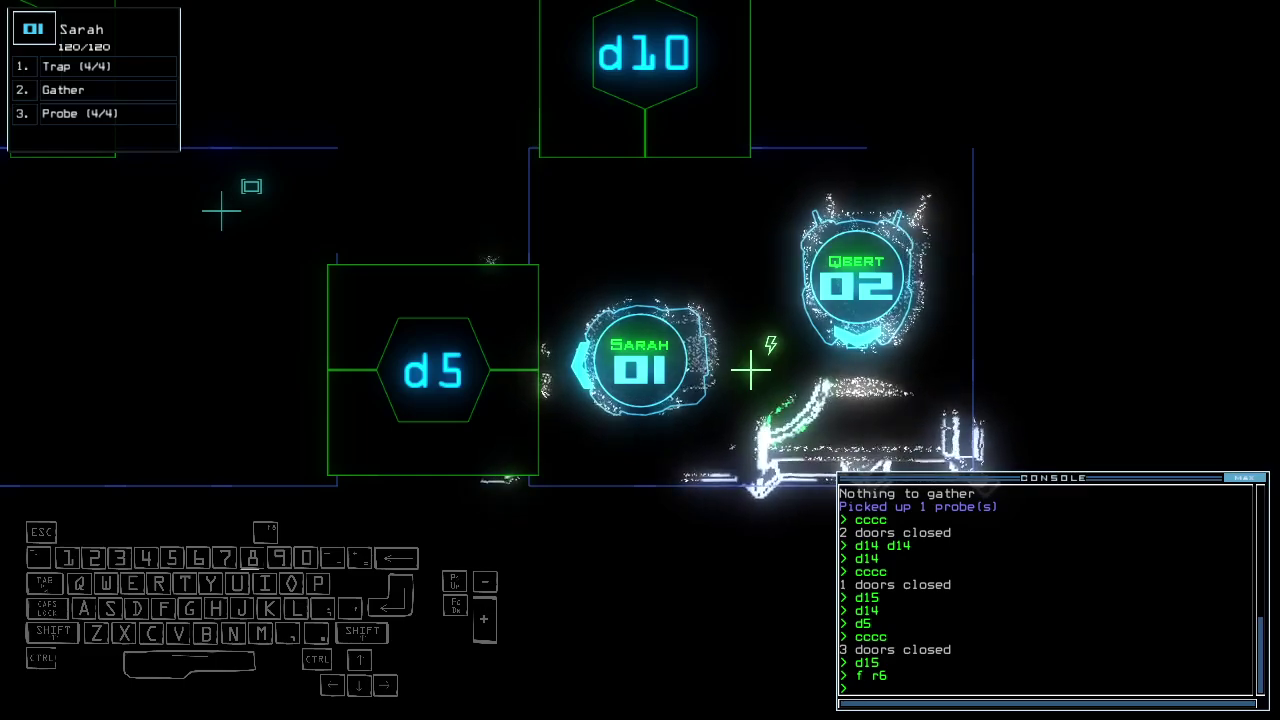
text(d5c)
key(Return)
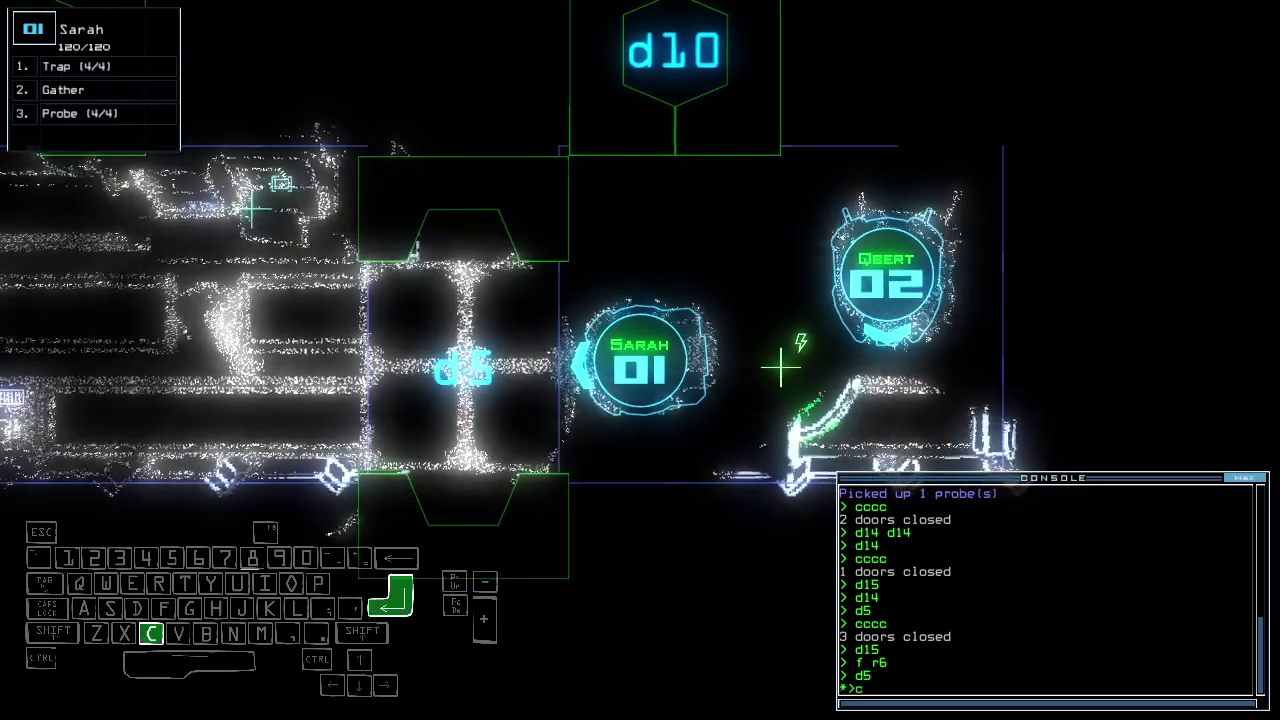
text(cccc)
Pass through door d5, closing doors behind, and probe room r4.
key(Return)
text(d5)
key(Return)
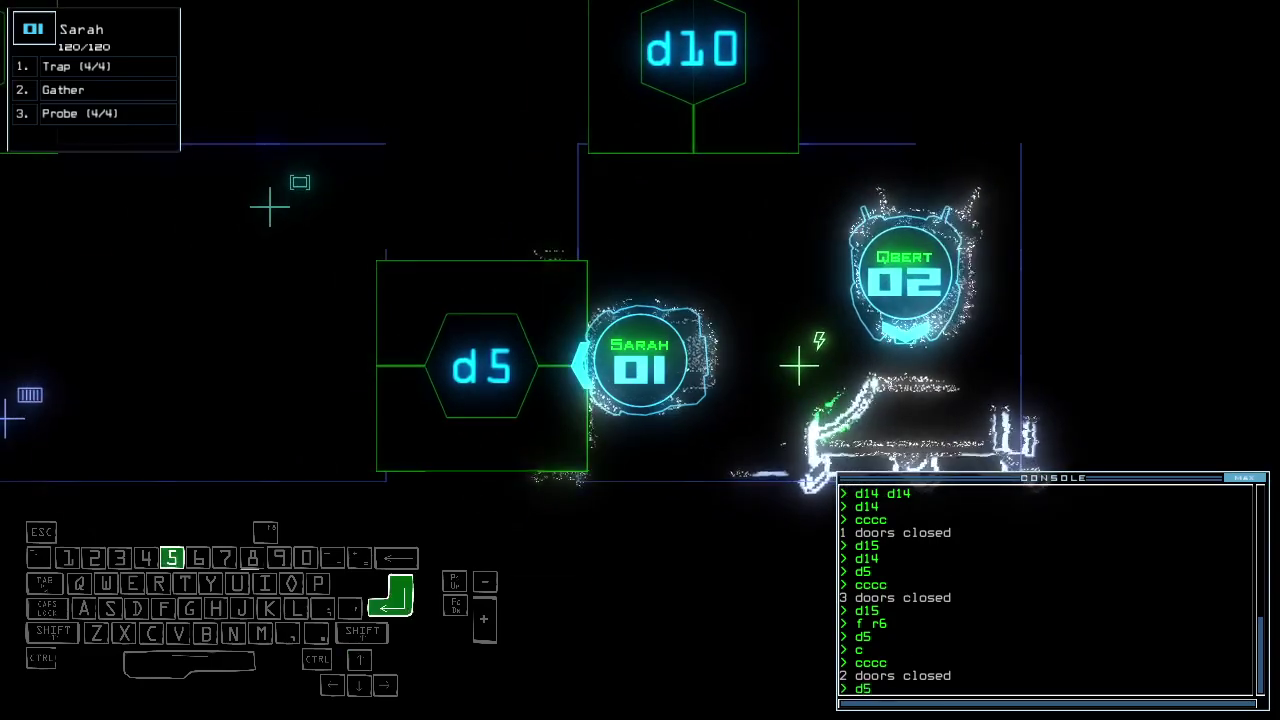
text(cccc)
key(Return)
key(space)
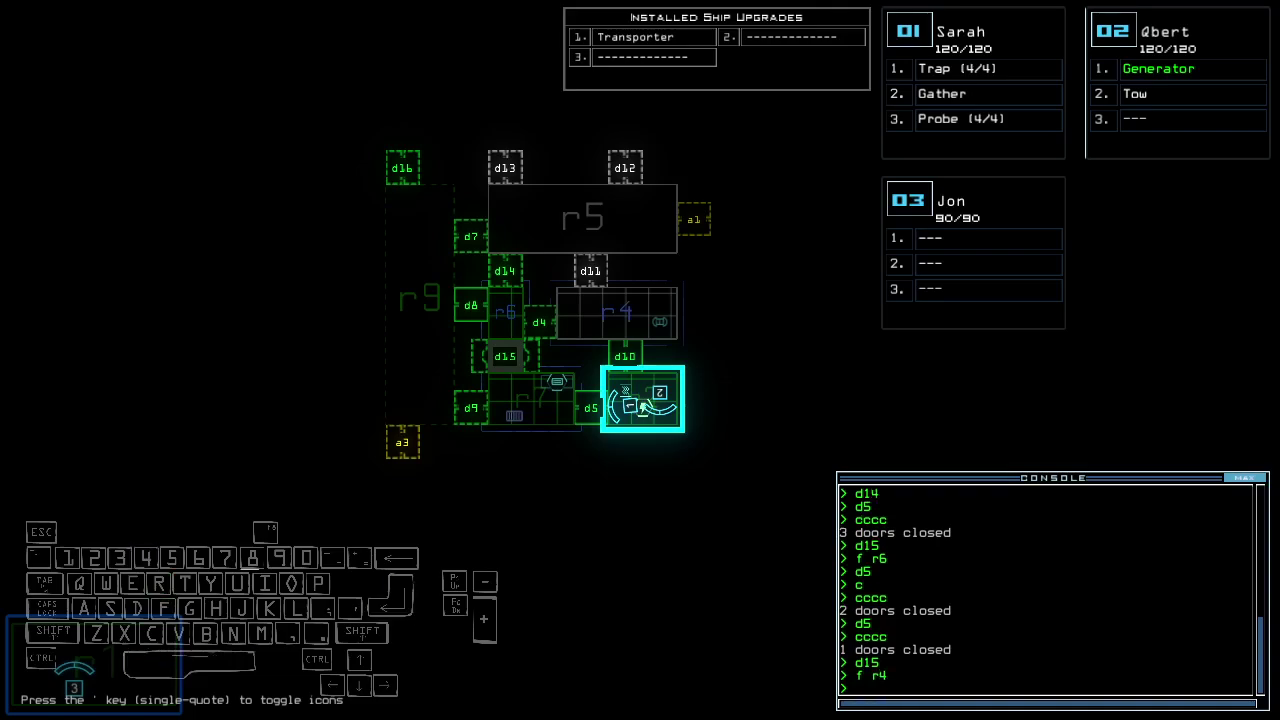
text(cccc)
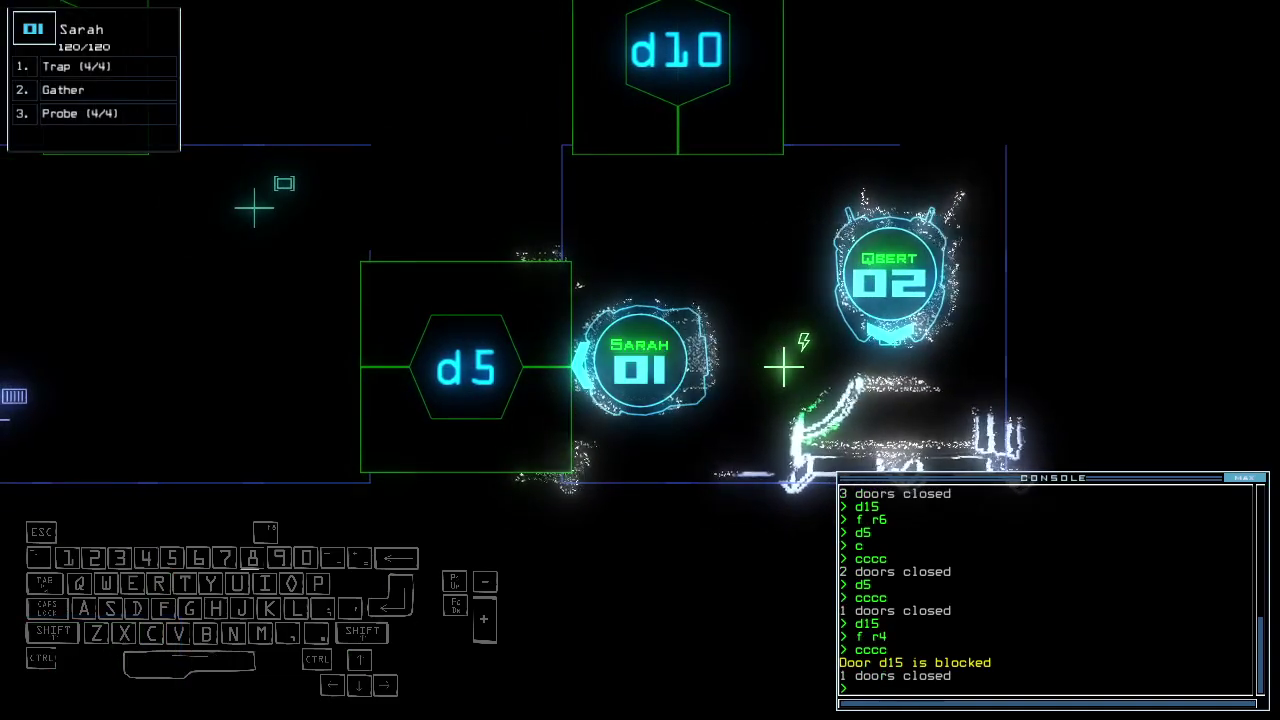
text(cccc)
key(Return)
Scout past door d9, then retreat through d5 and seal the doors as d4 is pried.
key(Up)
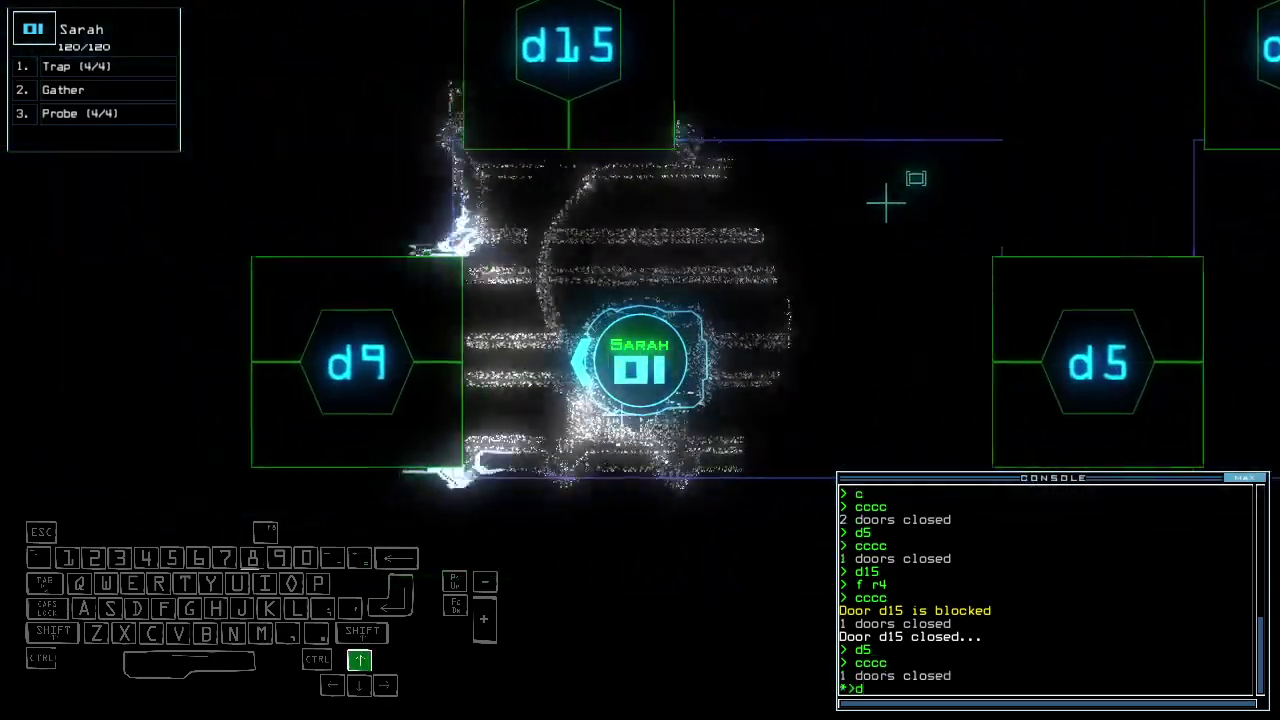
text(d9)
key(Return)
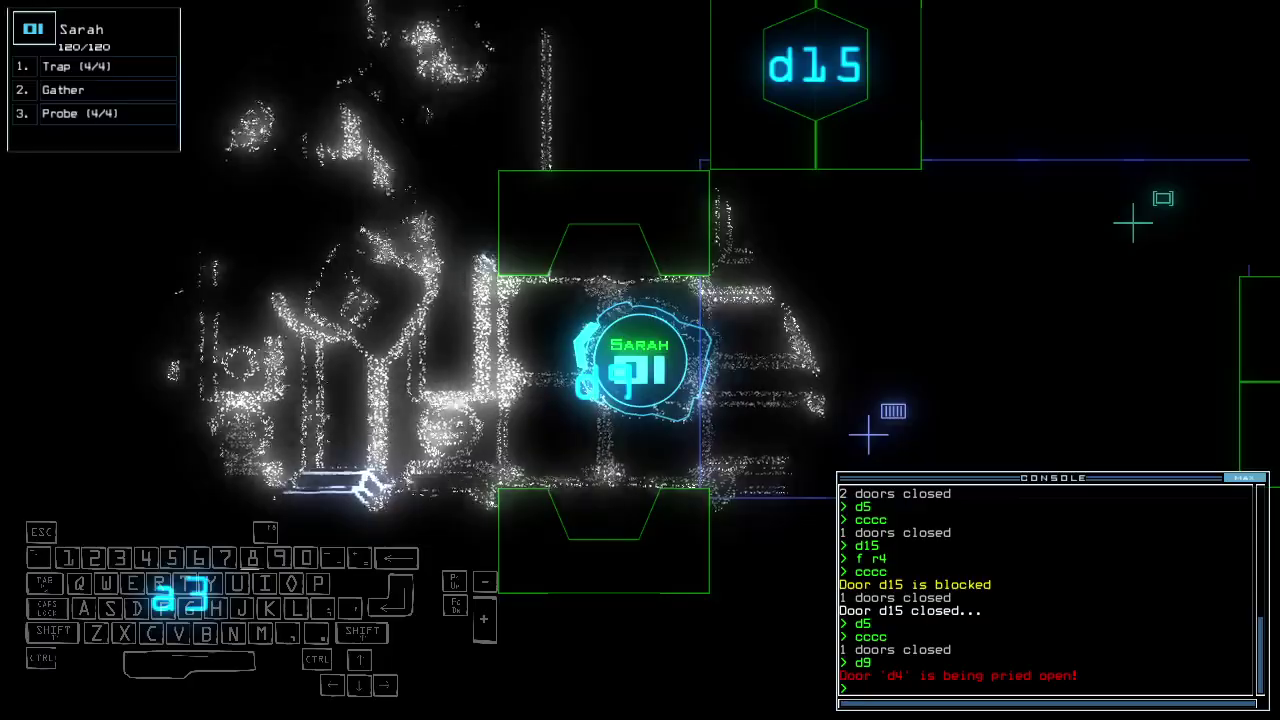
text(cccc)
key(Return)
text(d5)
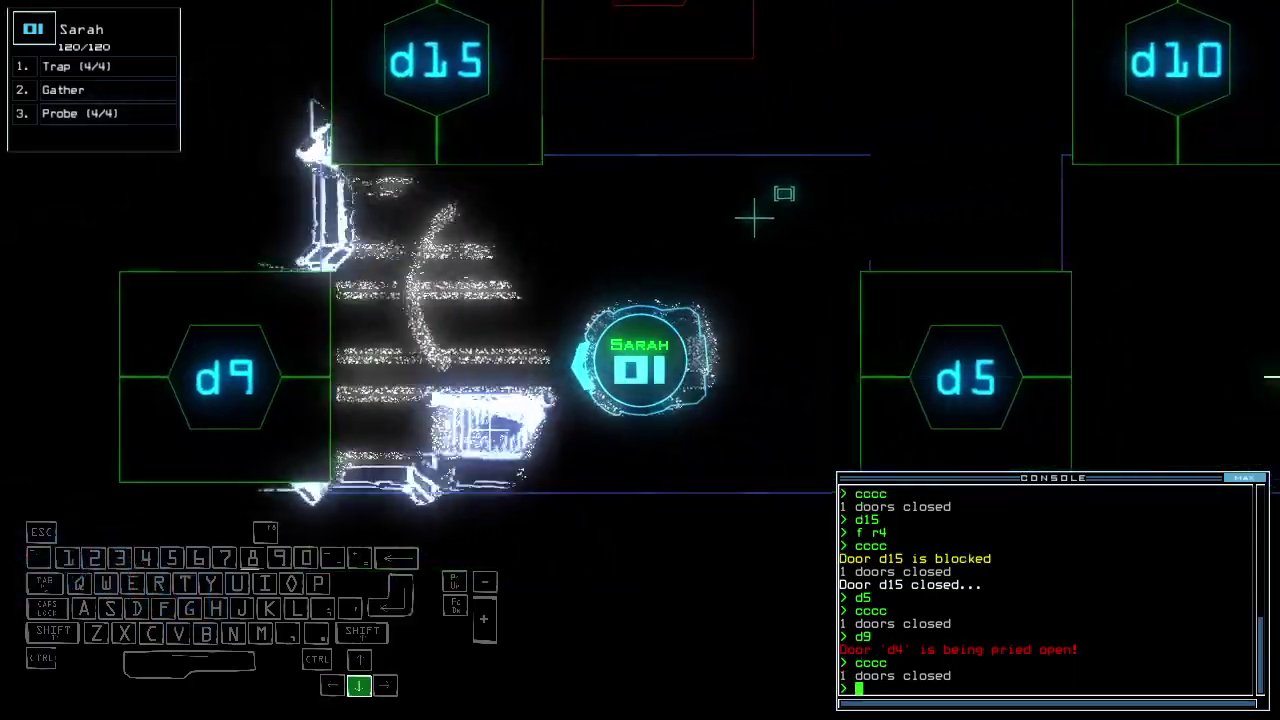
key(Return)
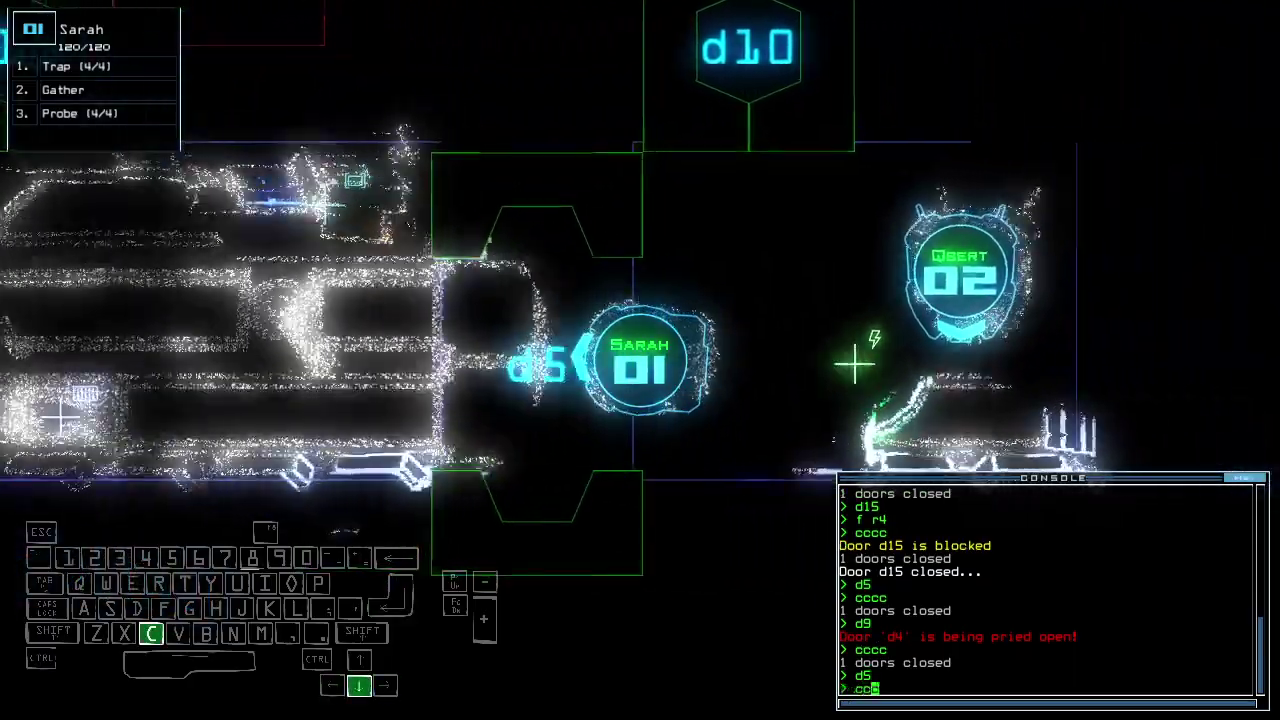
text(cccc)
key(Return)
key(space)
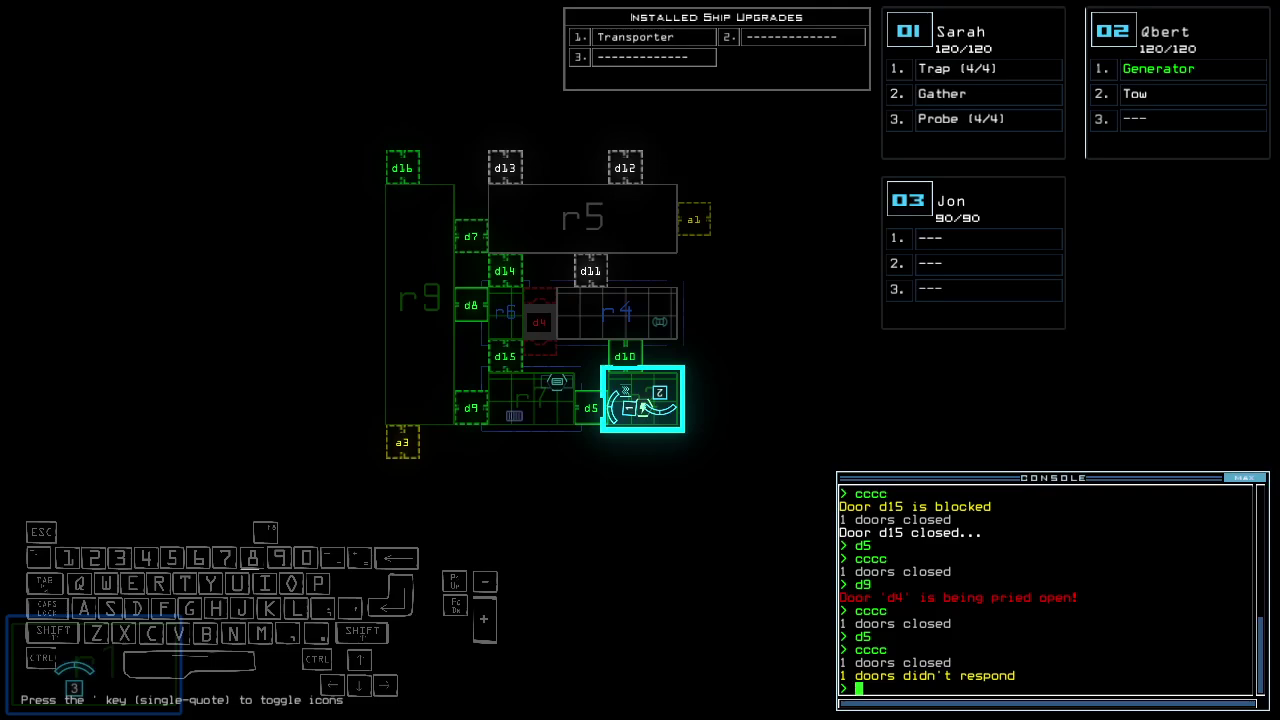
Transport Sarah and Qbert to r1, then into r2, and restart the generator.
key(Return)
text(transport 1 2)
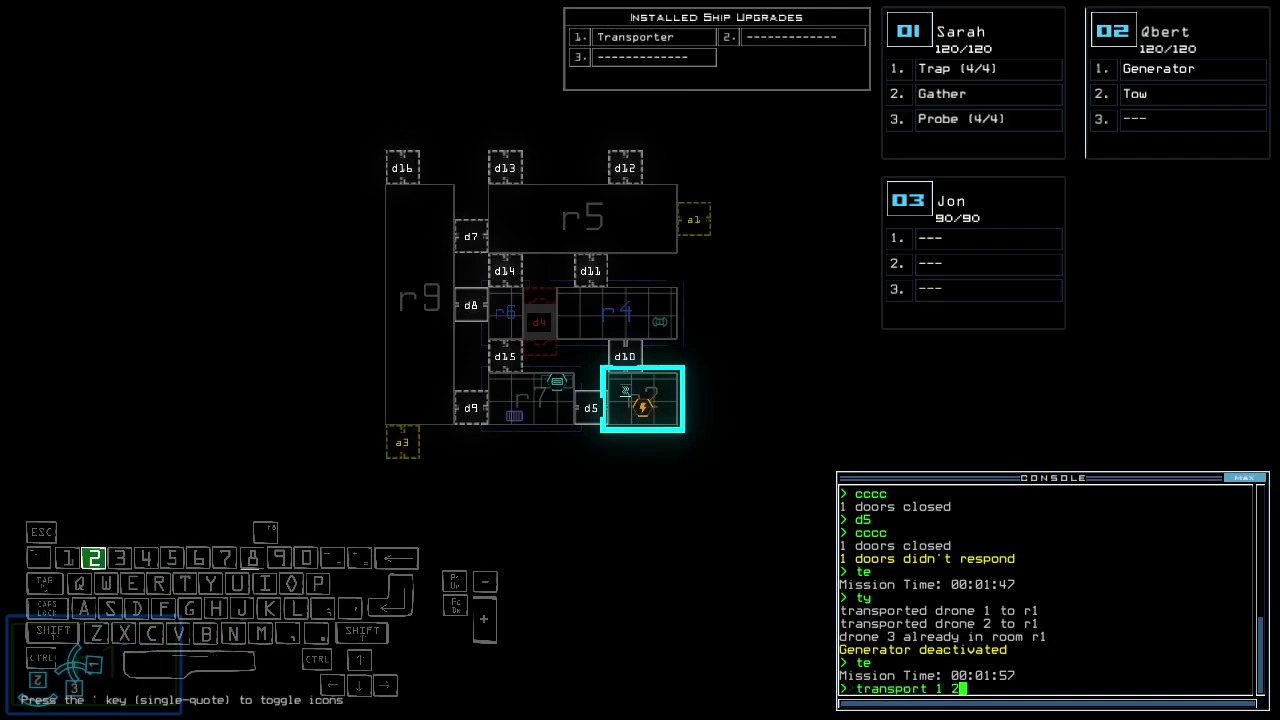
text(r2)
key(Return)
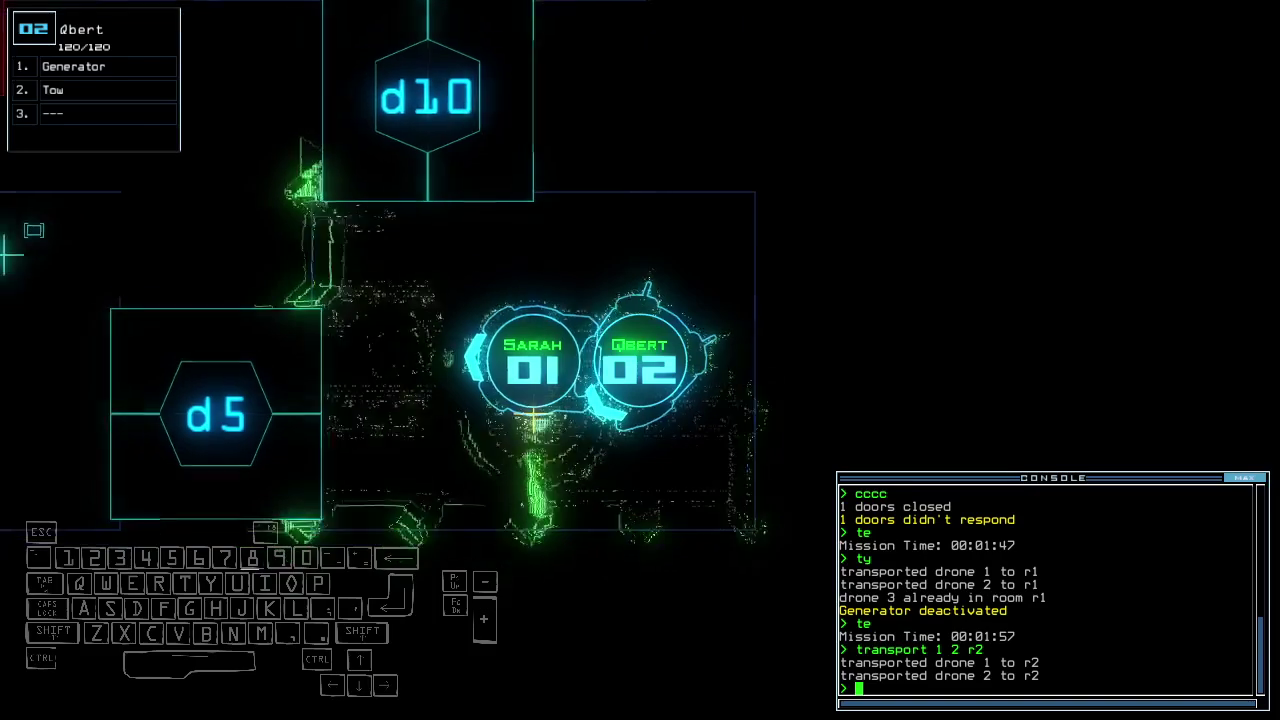
text(g)
key(Return)
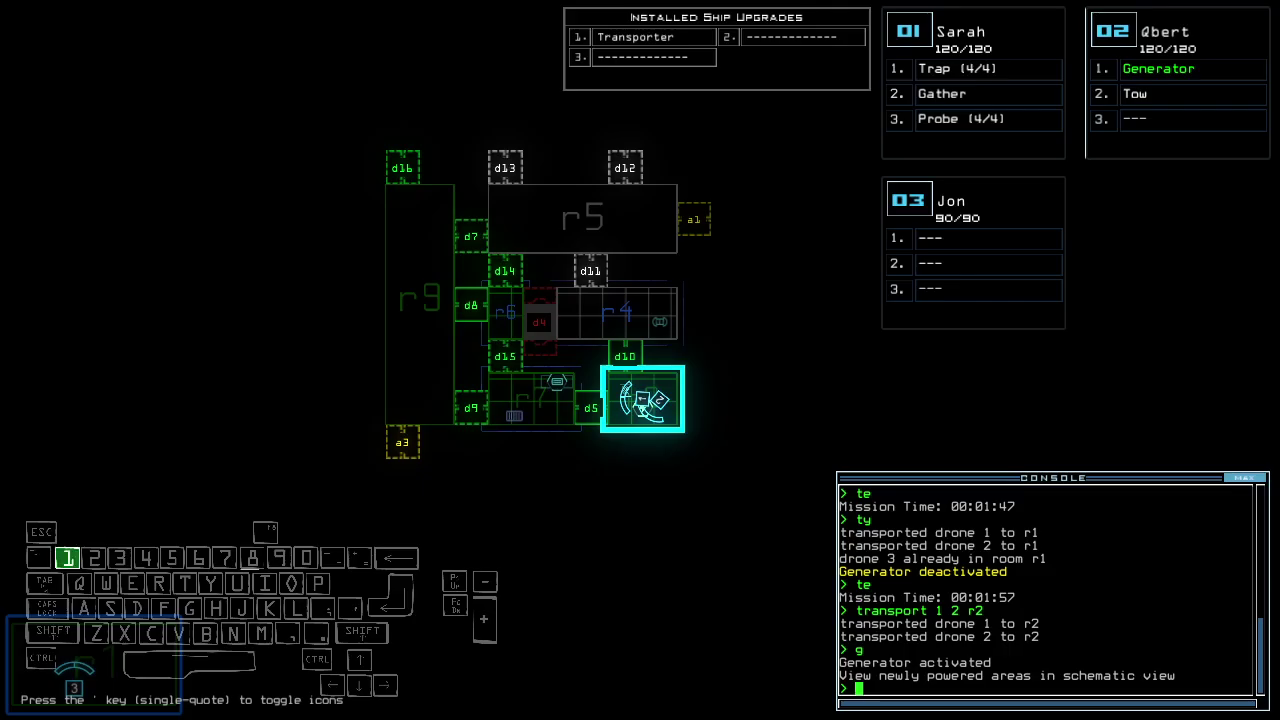
text(1d5)
Open doors d5 and d9 and drive Sarah toward d9.
key(Return)
key(Up)
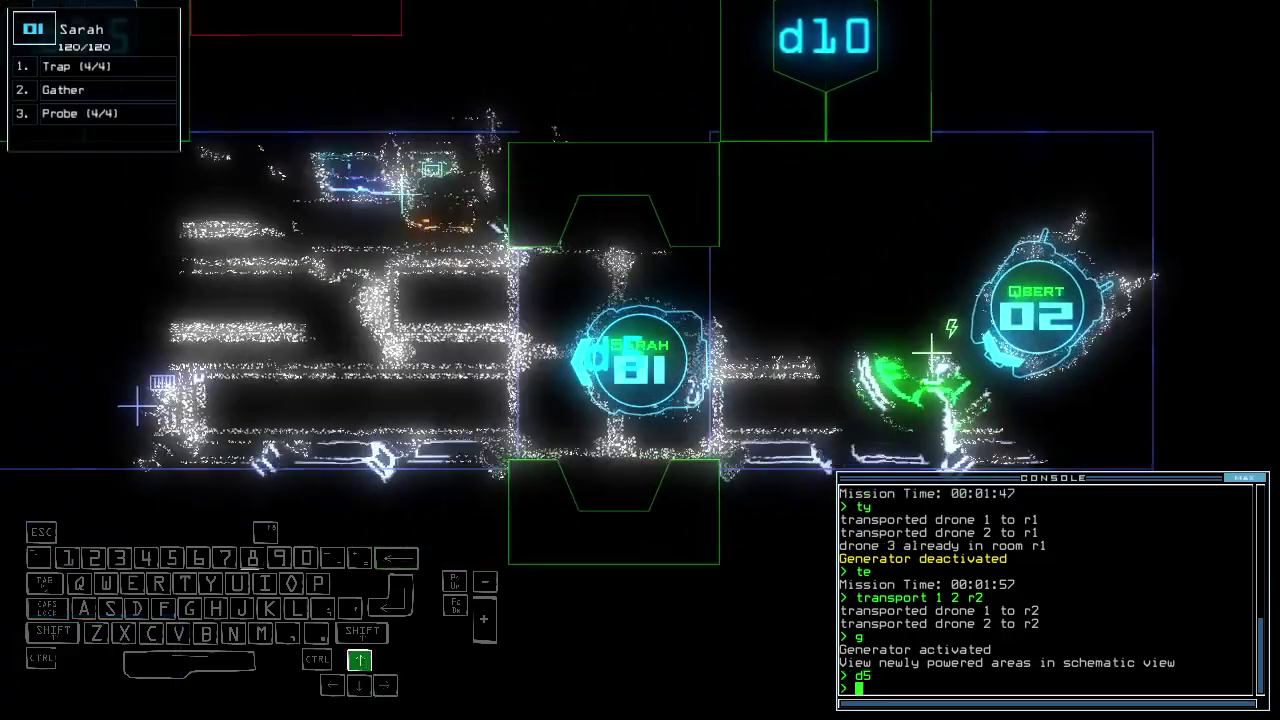
key(space)
text(d5)
key(Return)
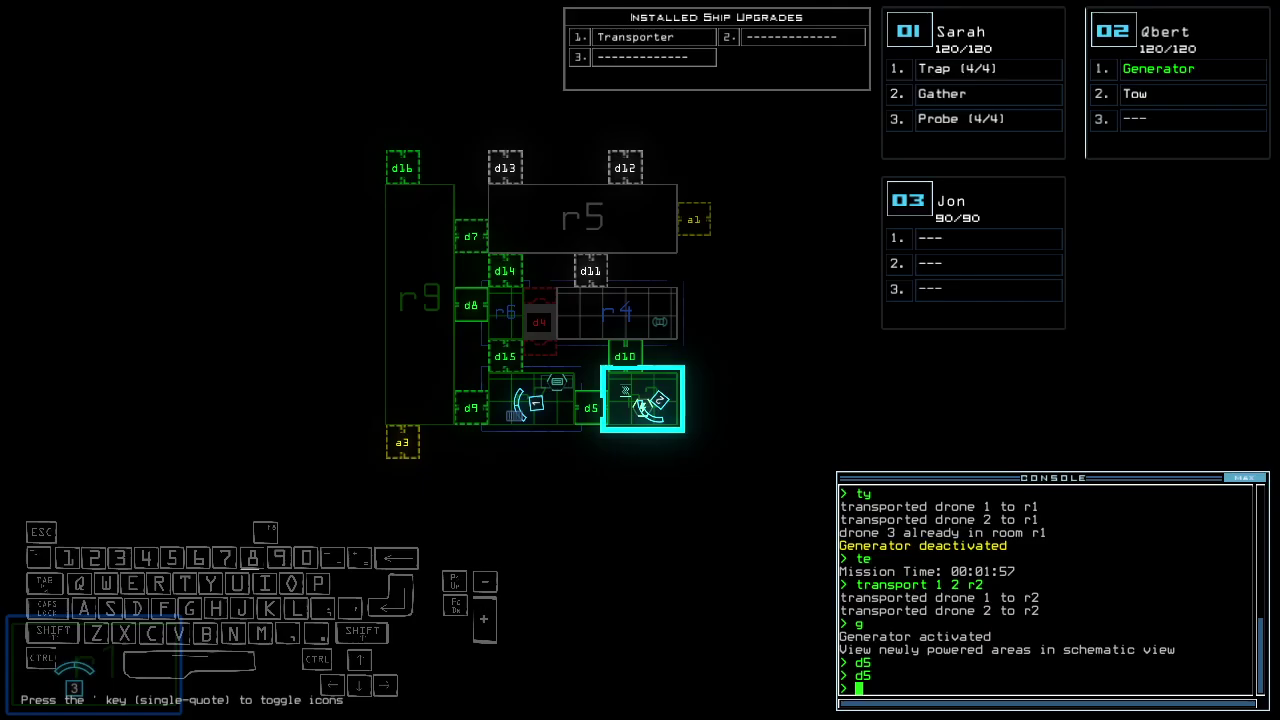
text(1)
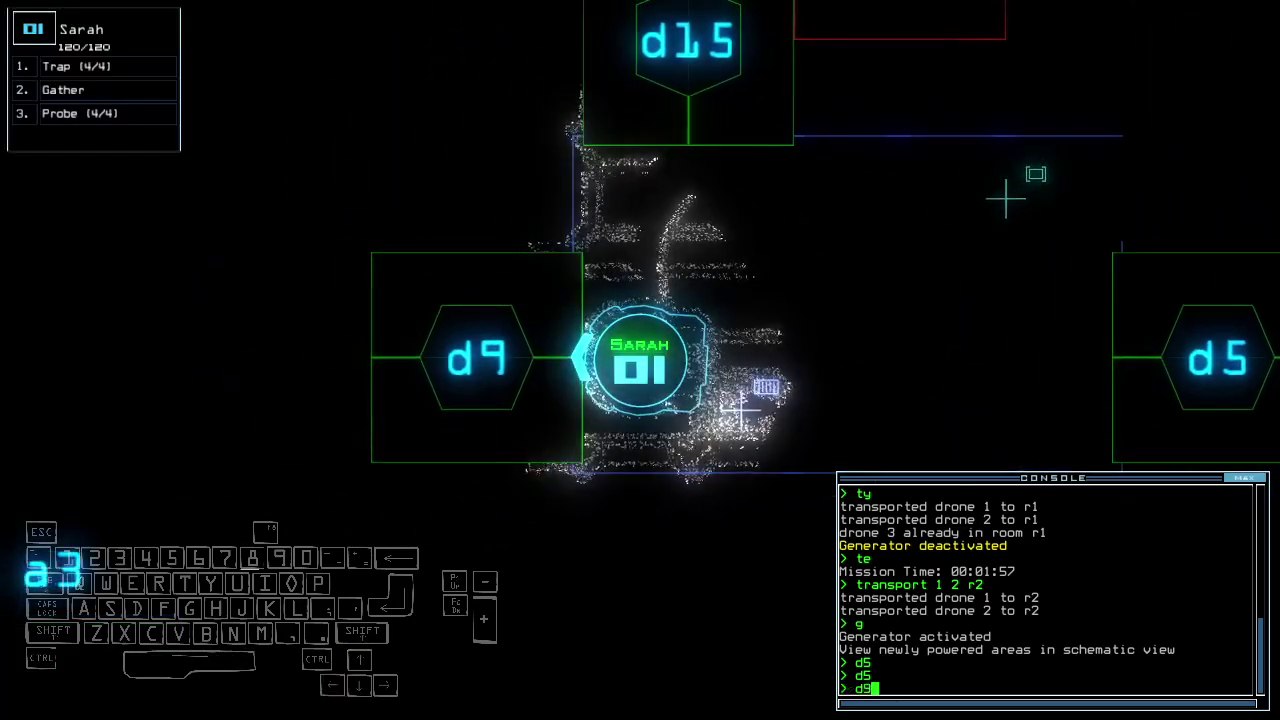
text(d9)
key(Return)
key(Up)
text(d9)
key(Return)
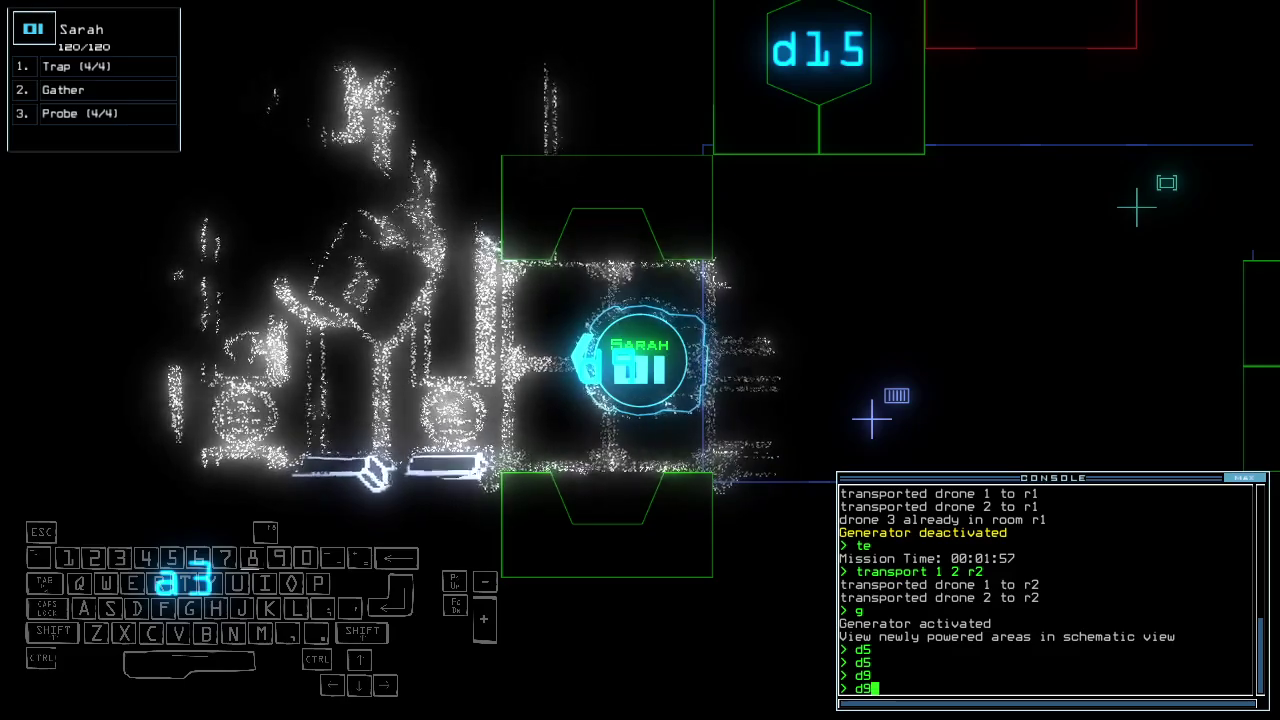
Drive Sarah into the room and drop a probe to scout ahead.
key(Up)
text(fff)
key(Return)
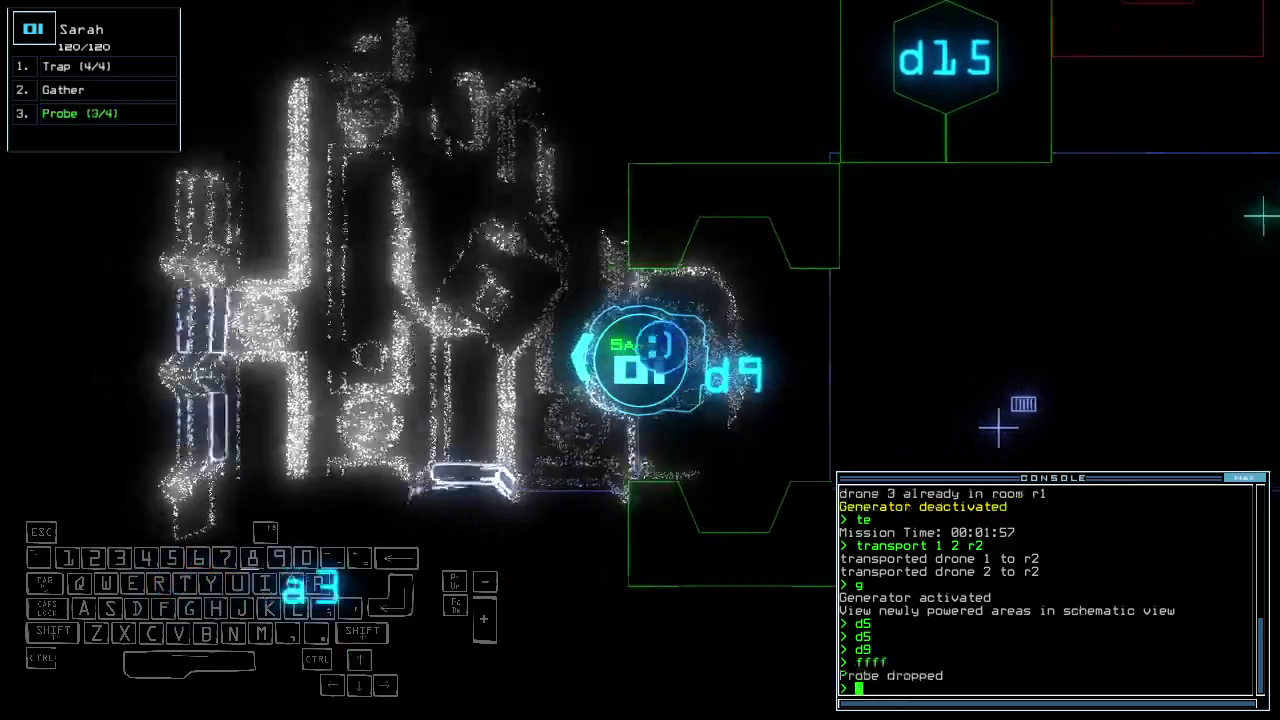
key(space)
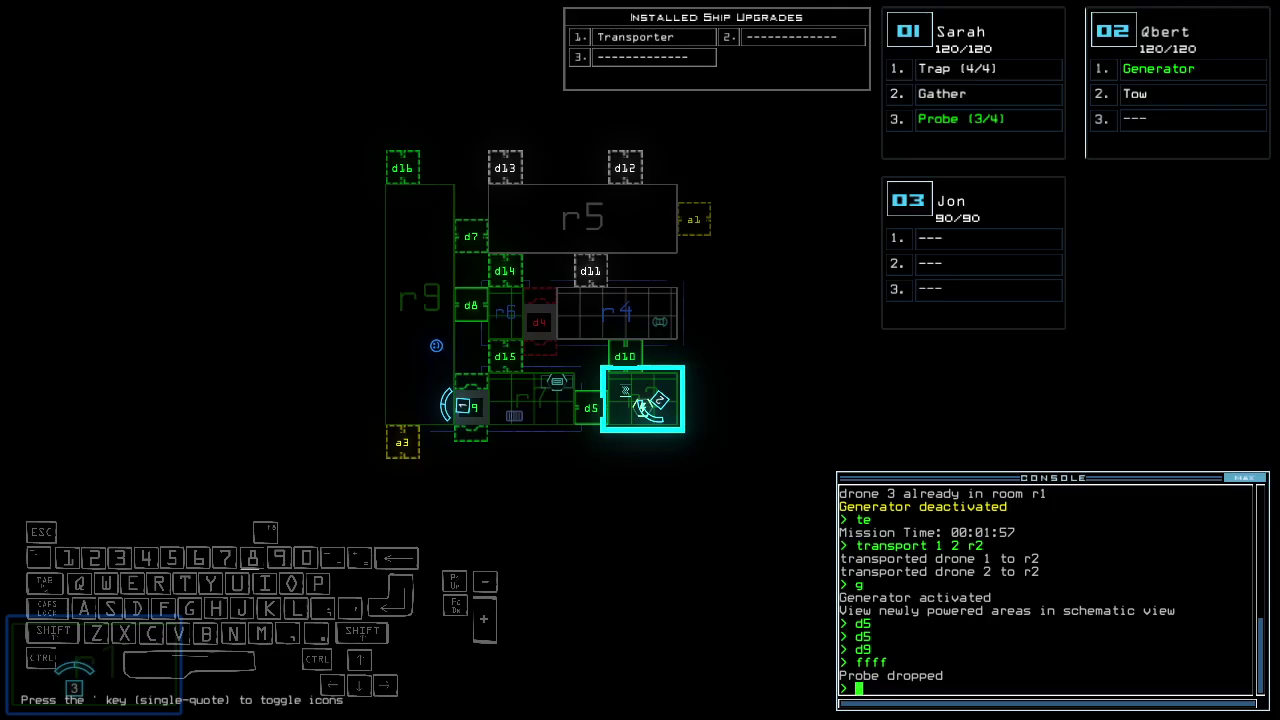
key(space)
text(d9)
Move Sarah past door d9 and gather the nearby scrap.
key(Return)
key(Up)
key(Right)
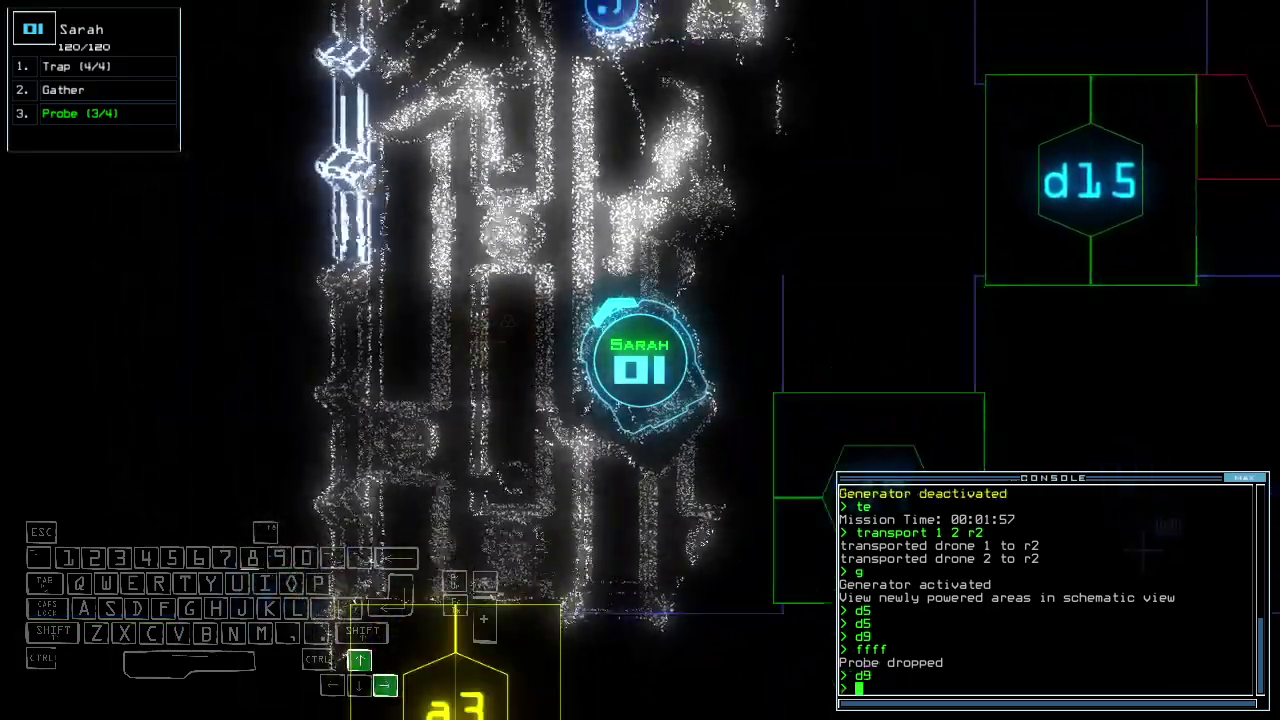
key(Up)
text(g)
key(Return)
key(space)
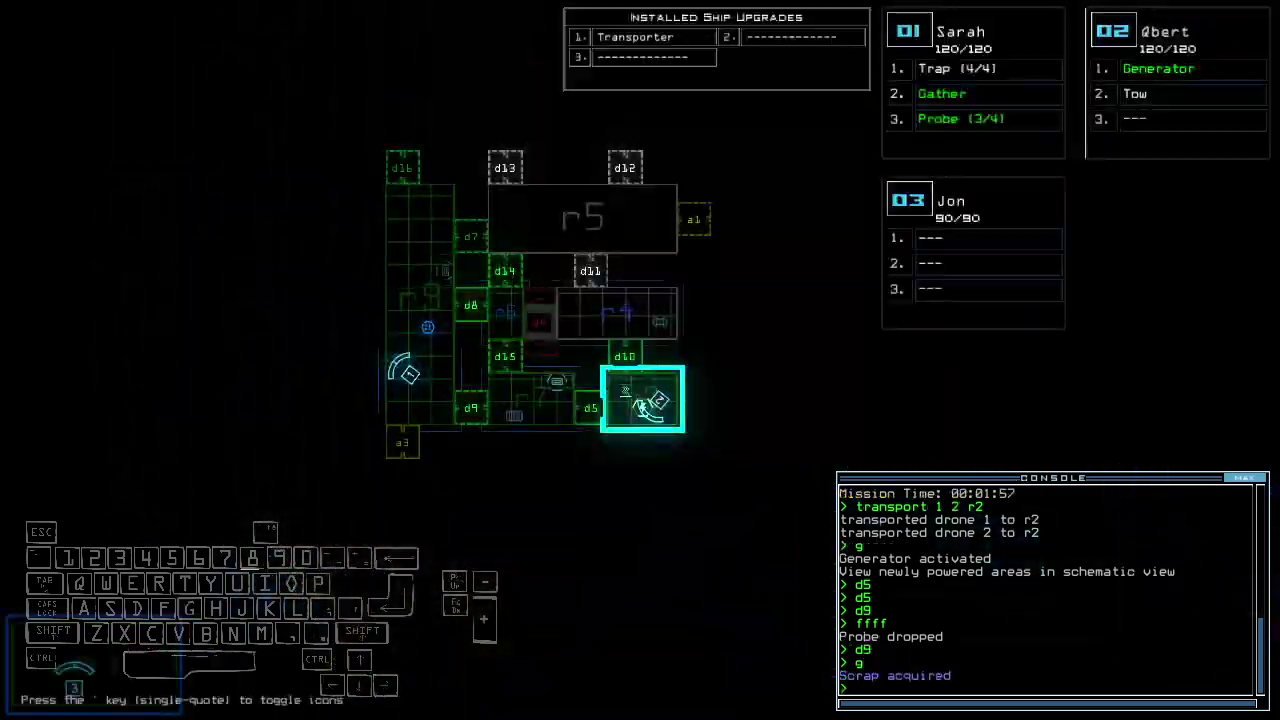
key(space)
text(pickup)
Pick up the dropped probe and drive Sarah onward.
key(Return)
key(Up)
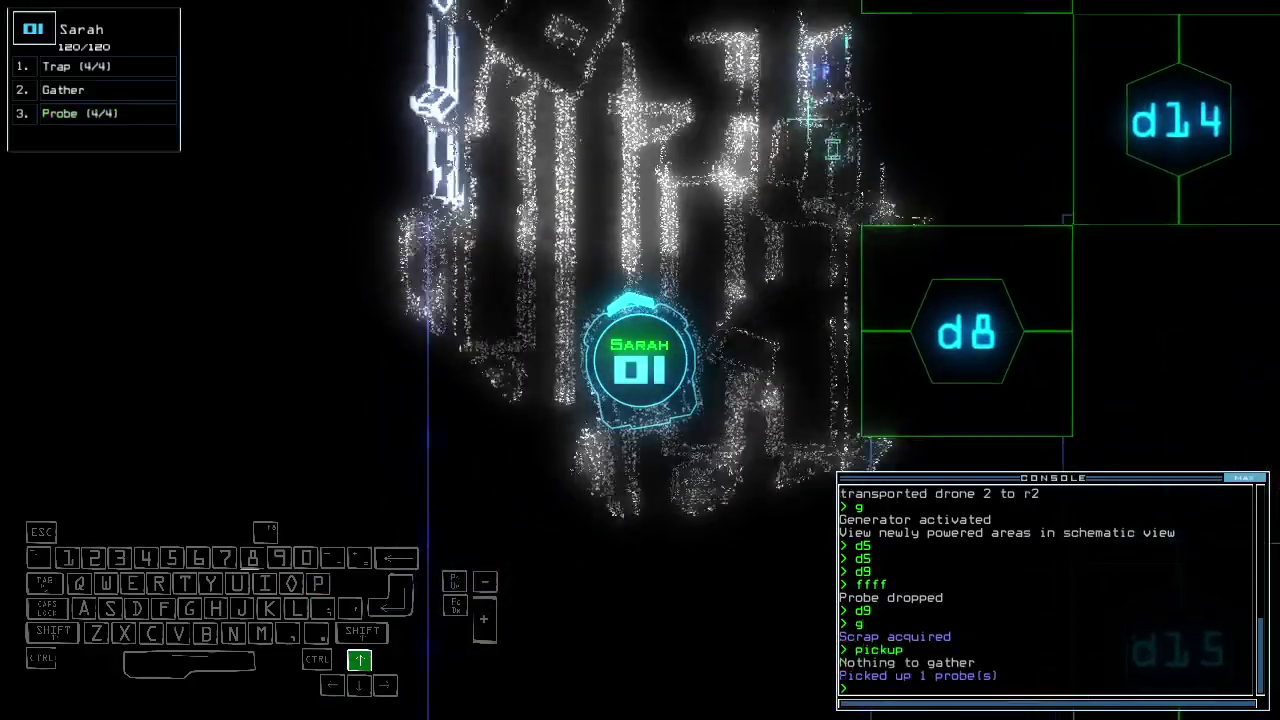
key(Up)
key(space)
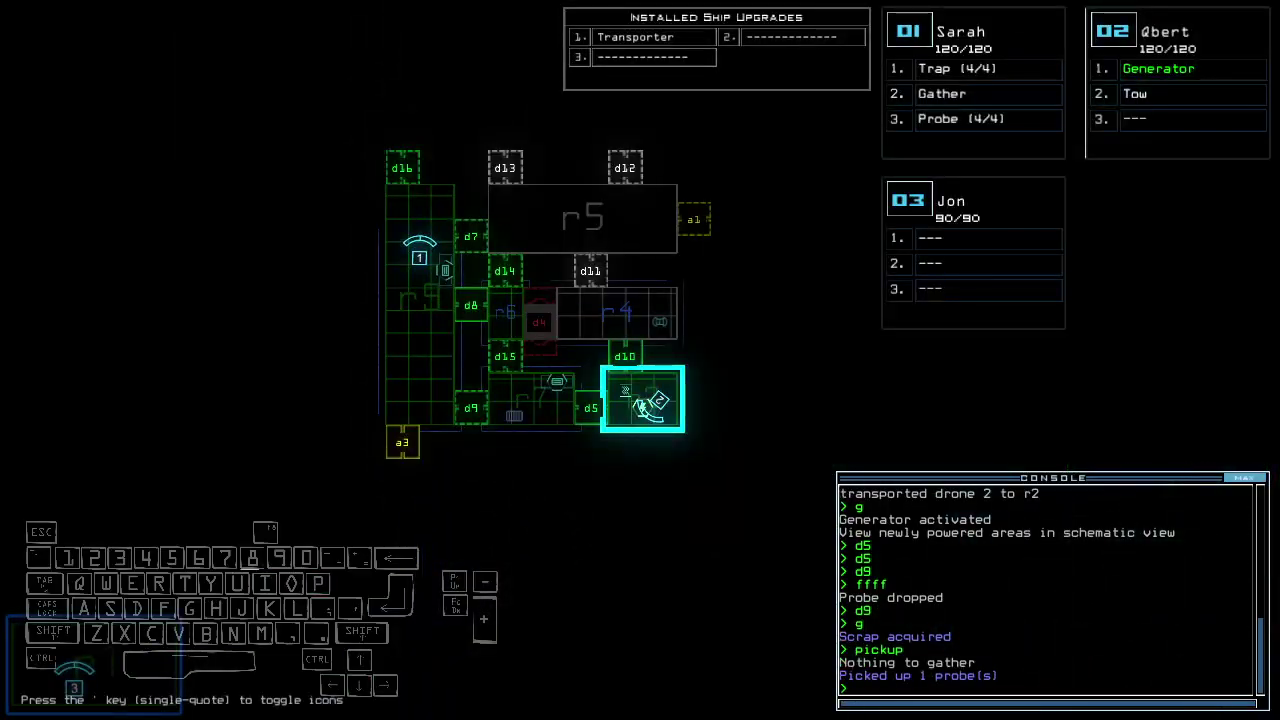
key(space)
text(d7)
Open door d7, probe the room beyond, check the map, and recover the probe.
key(Return)
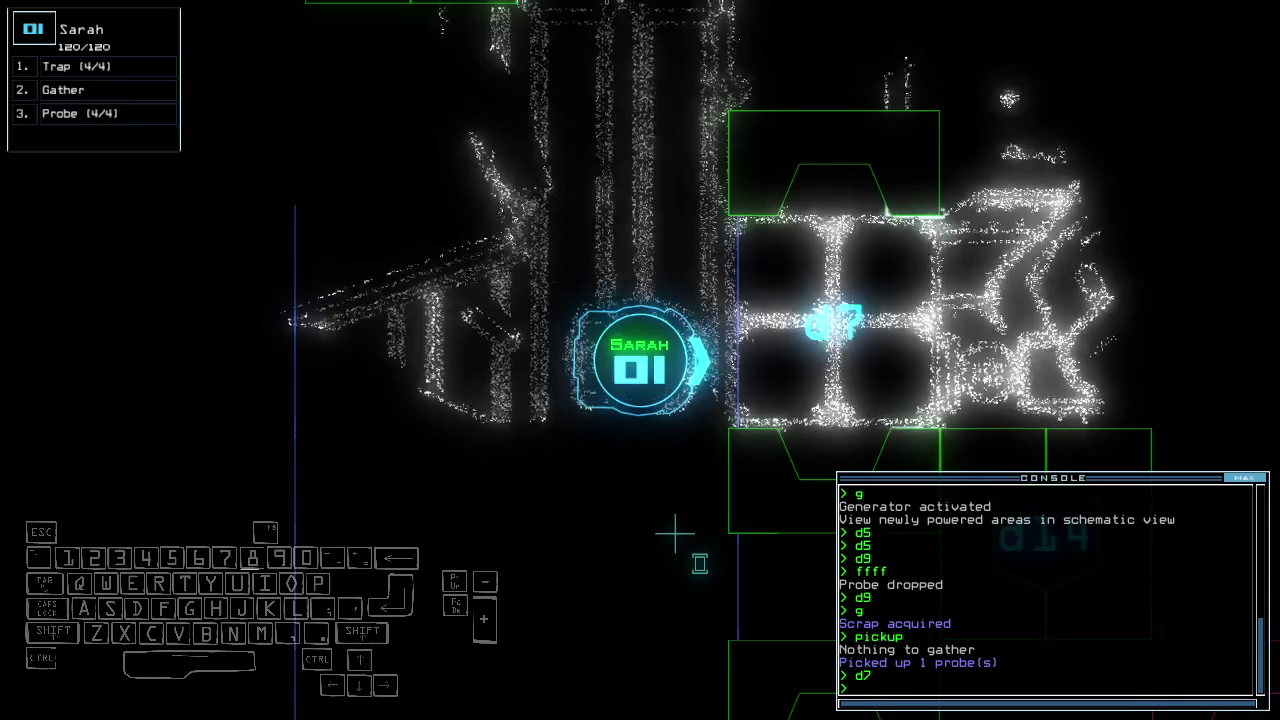
key(Up)
key(Up)
text(ffff)
key(Return)
key(space)
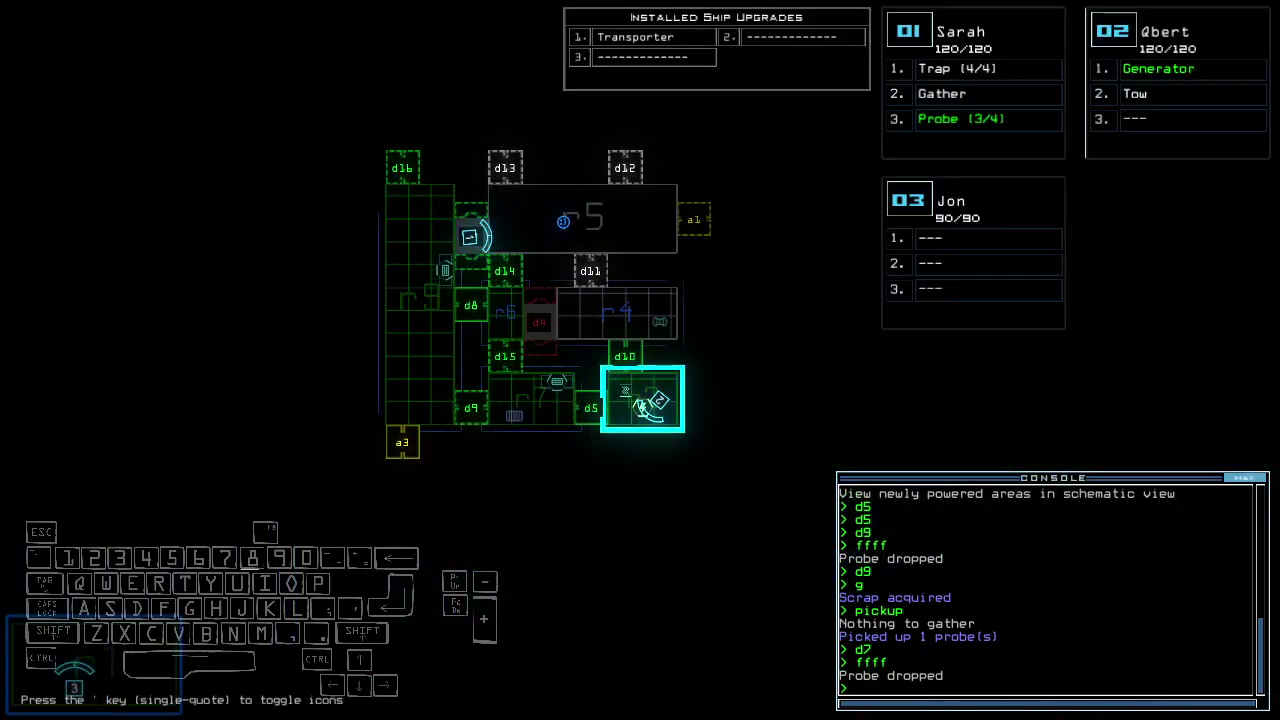
key(space)
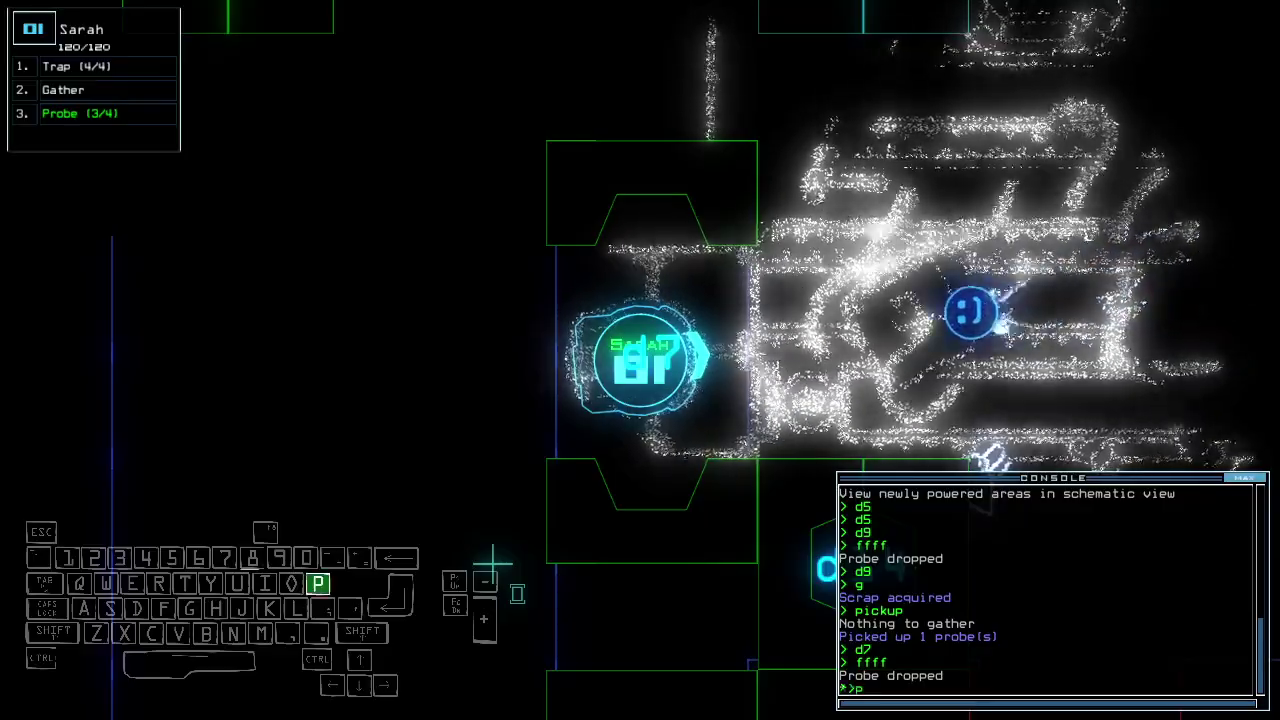
text(pickup)
key(Return)
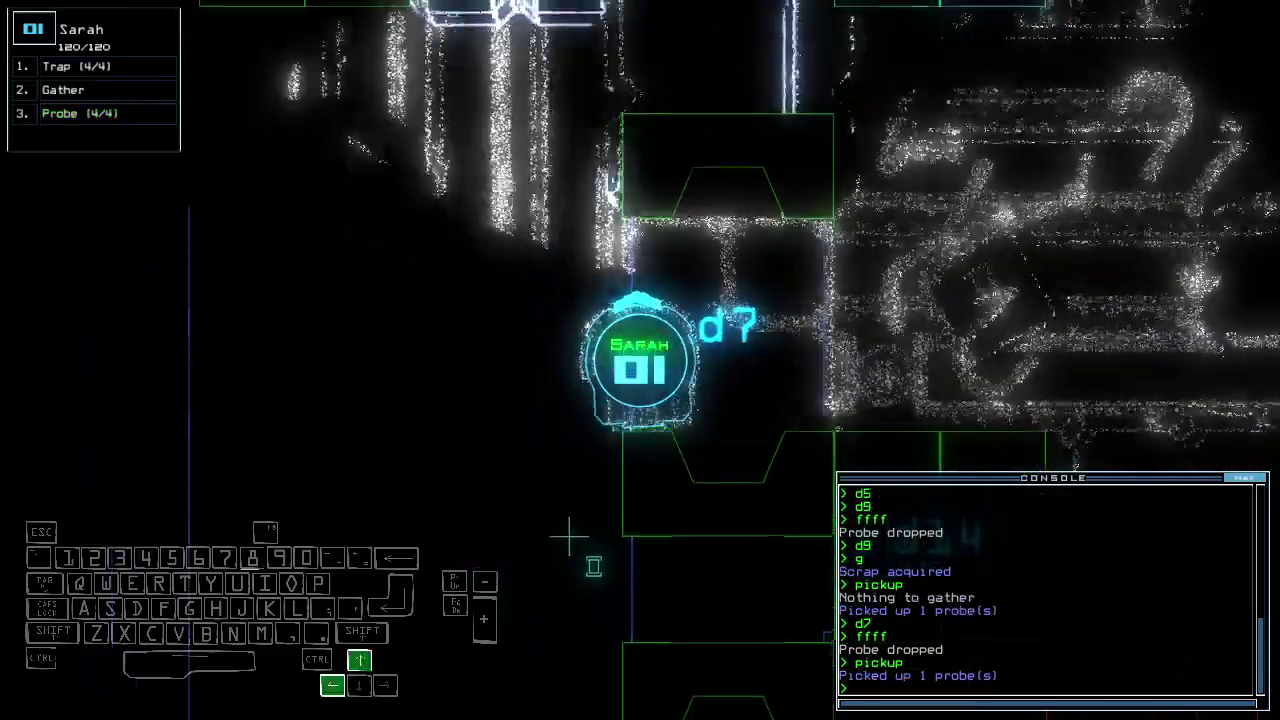
text(d16 d1)
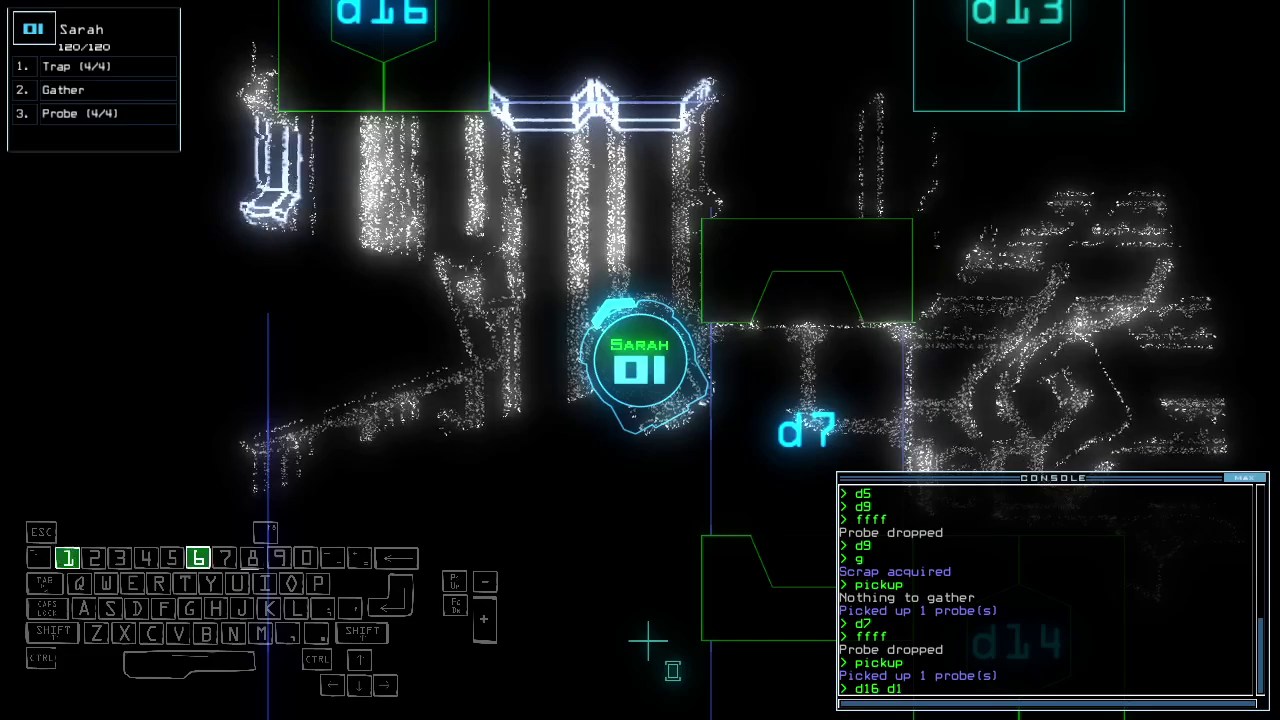
text(6)
Open door d16 and steer Sarah right toward it.
key(Return)
key(space)
key(Up)
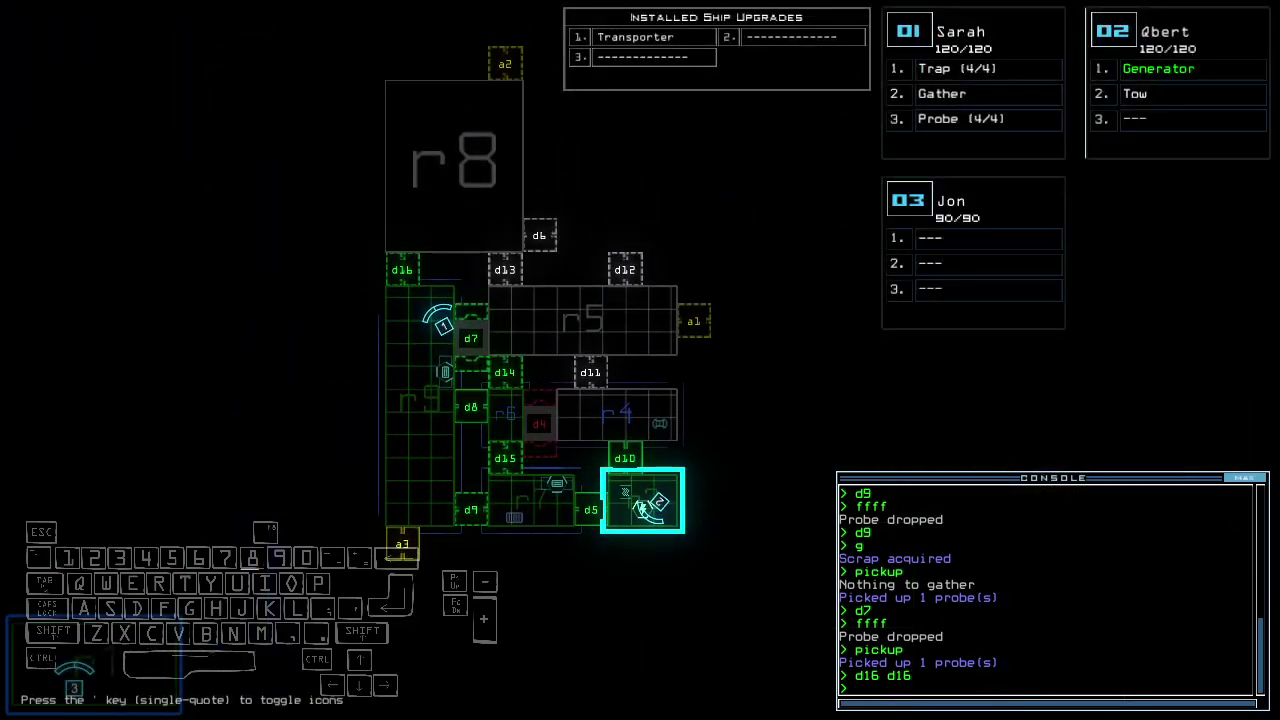
key(space)
key(Right)
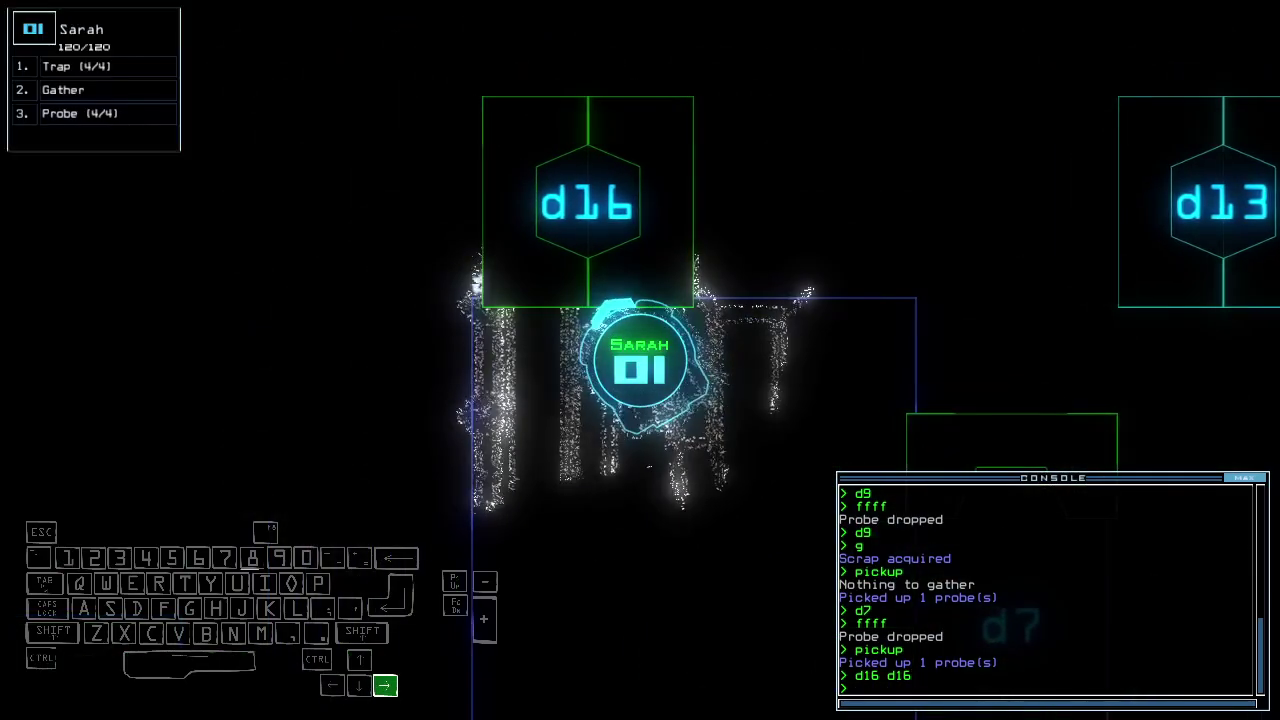
key(Right)
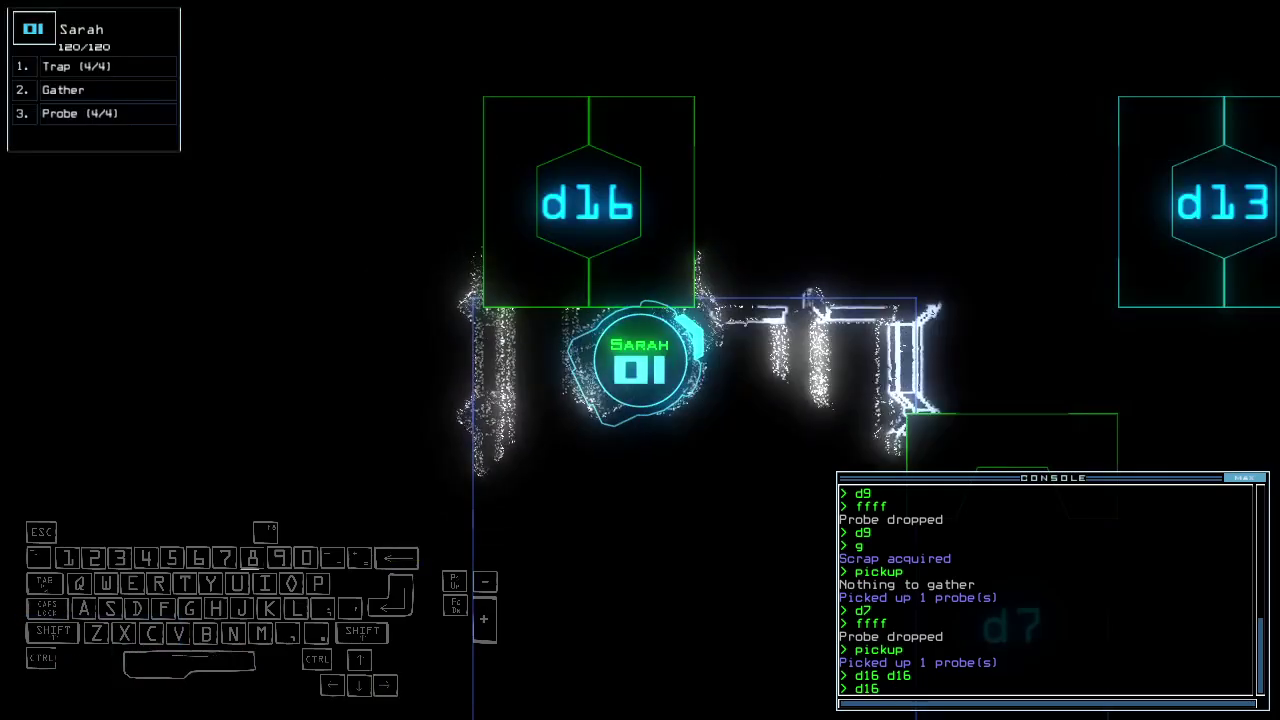
key(Return)
text(d1)
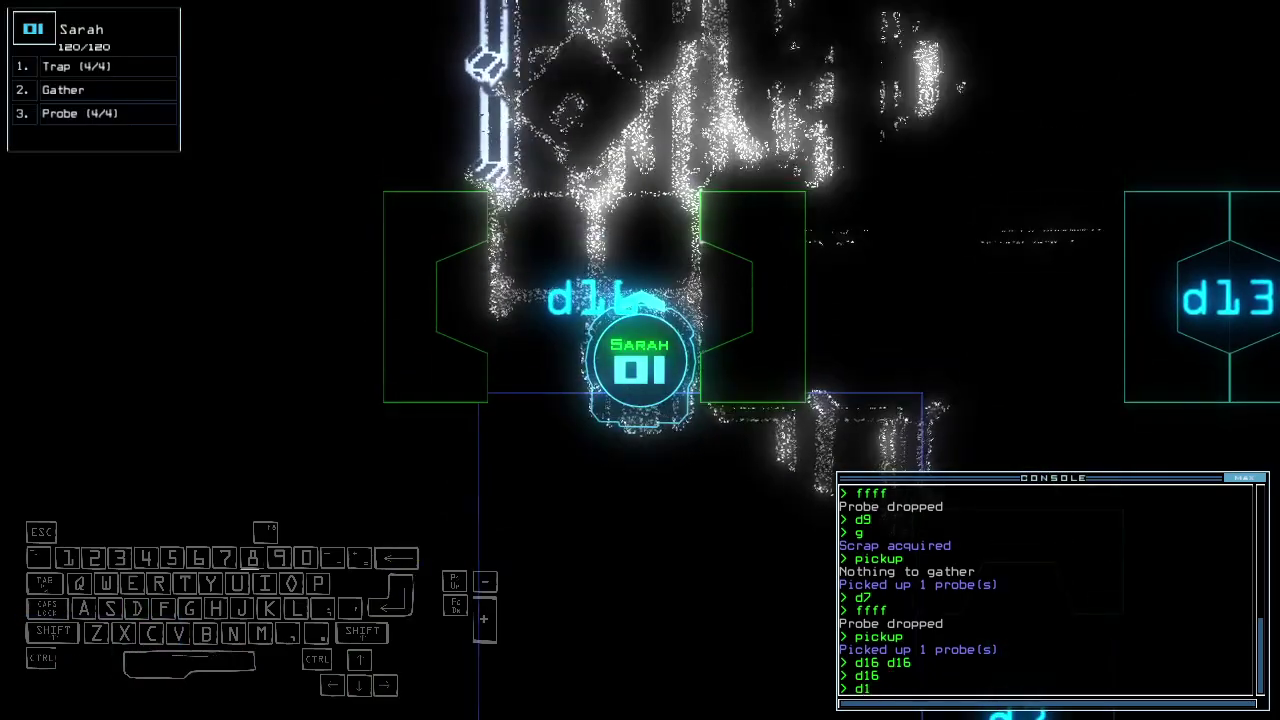
text(6)
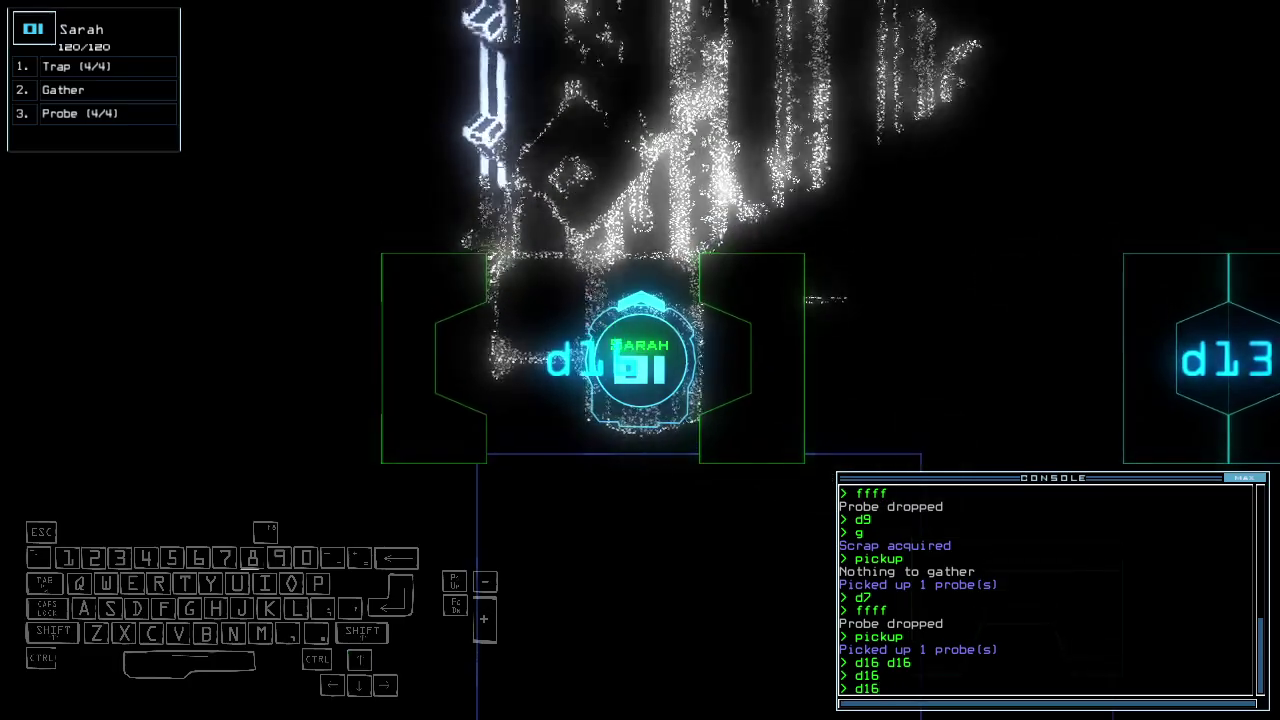
text(ffff)
Probe through door d16 and check the map for room r8's hostiles and items.
key(Return)
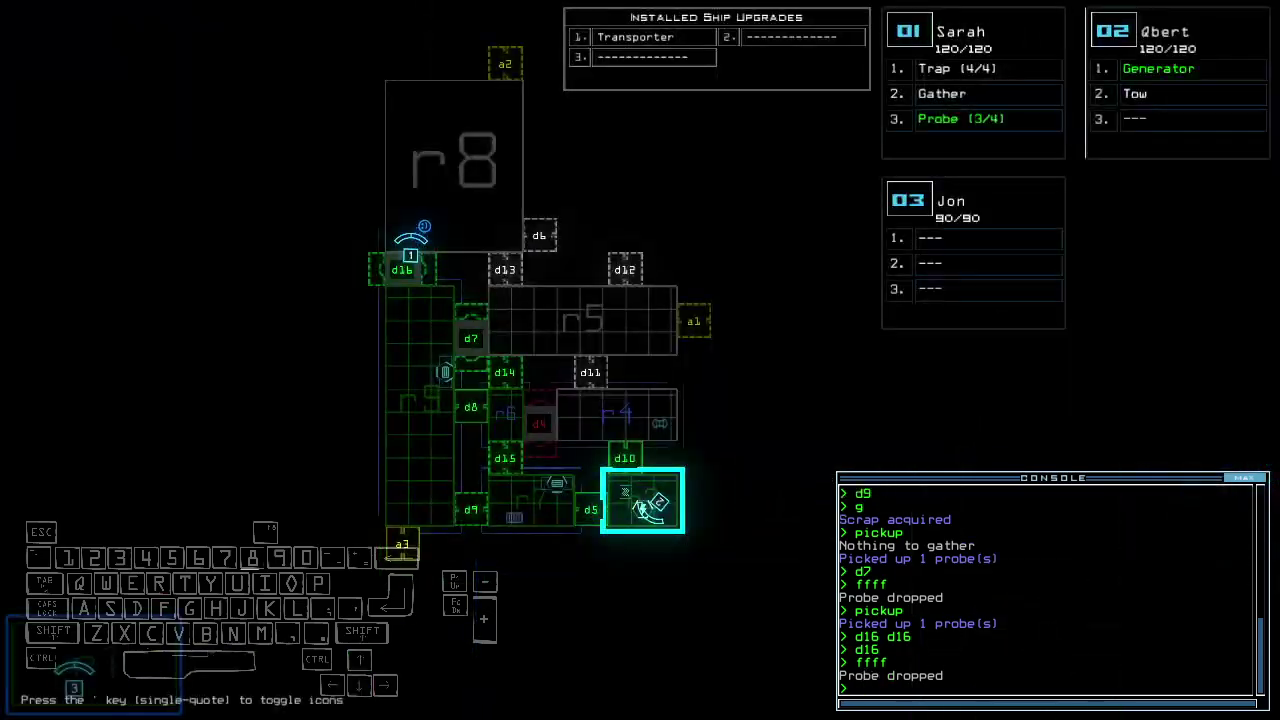
key(space)
key(space)
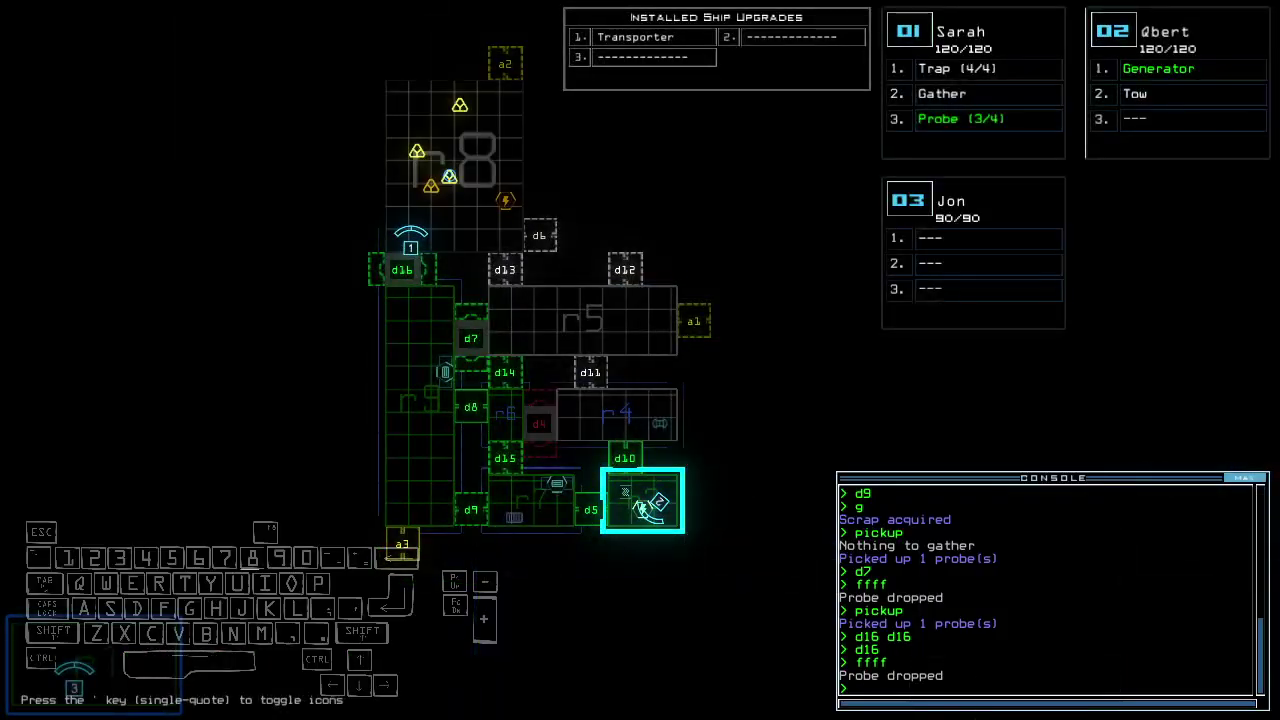
key(space)
key(Up)
key(Up)
key(Up)
text(pickup)
Recover the probe and gather three loads of scrap with drone 1.
key(Return)
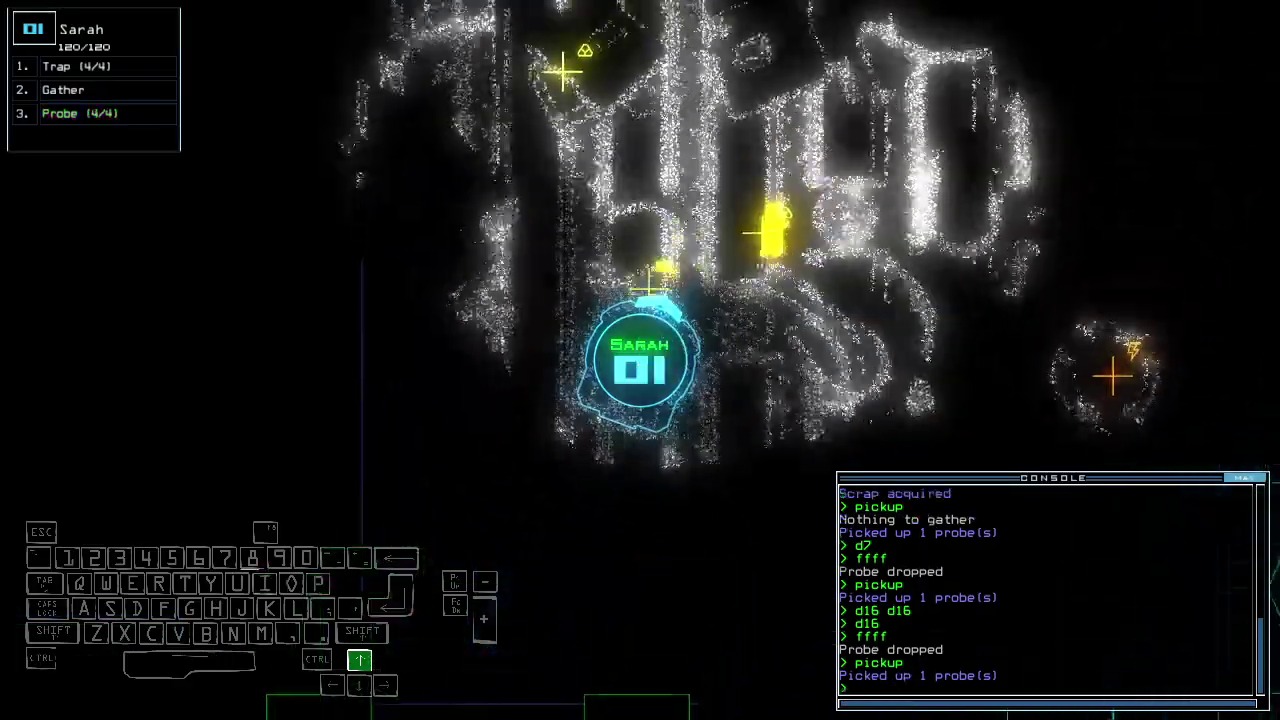
text(g)
key(Return)
text(g)
key(Return)
key(Up)
key(Up)
key(Up)
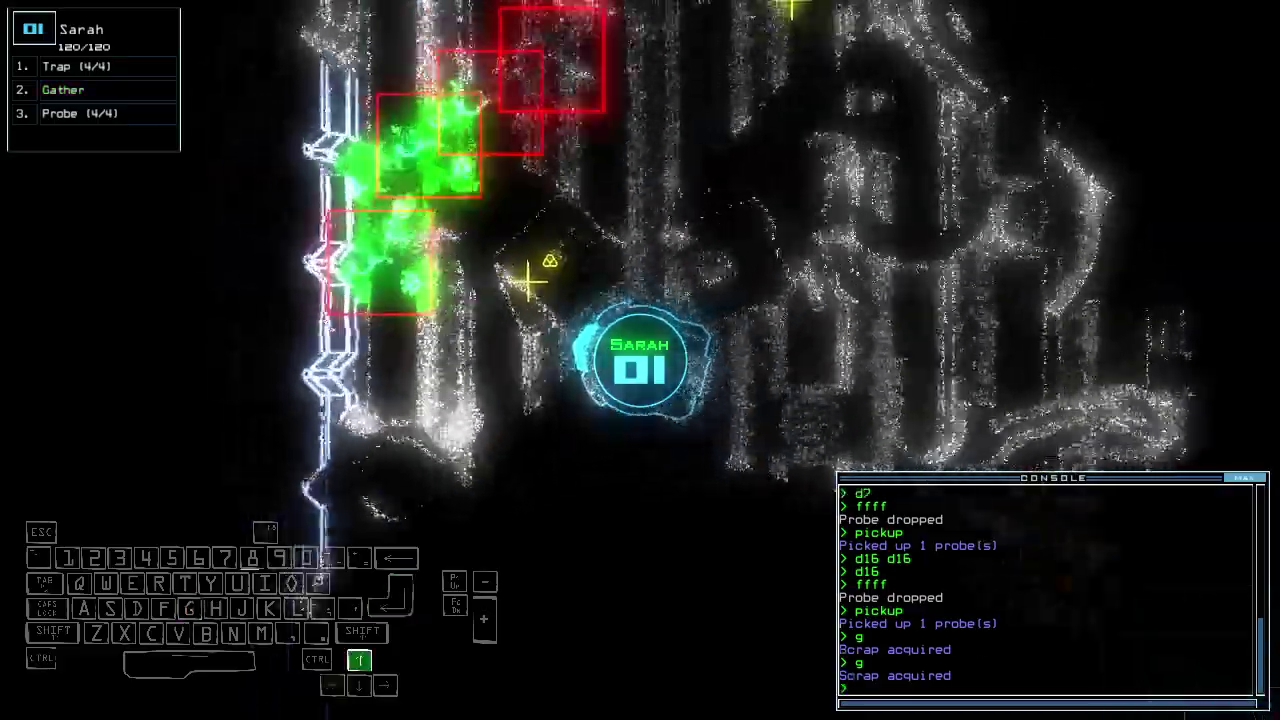
key(Up)
key(Up)
key(Up)
text(gather)
key(Return)
Drive drone 1 deeper into the room, collect more scrap, and back away from the hazard.
key(Up)
key(Up)
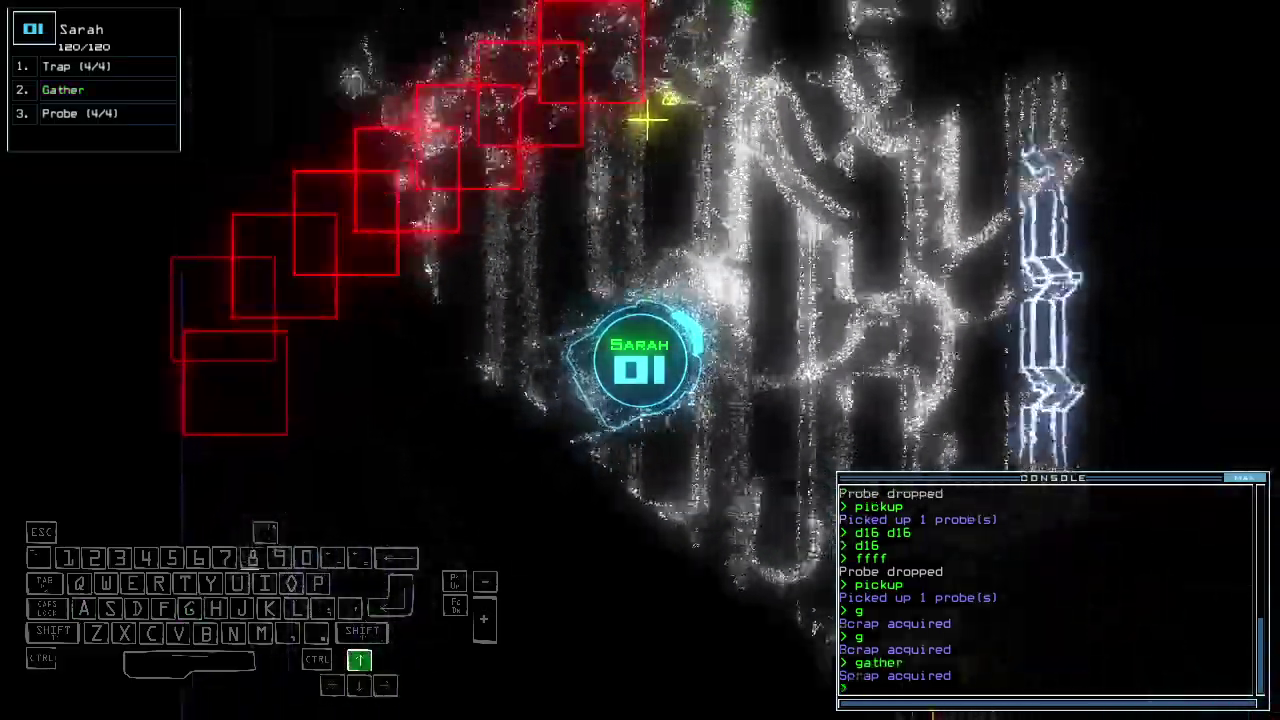
key(Up)
key(Up)
key(Up)
key(Up)
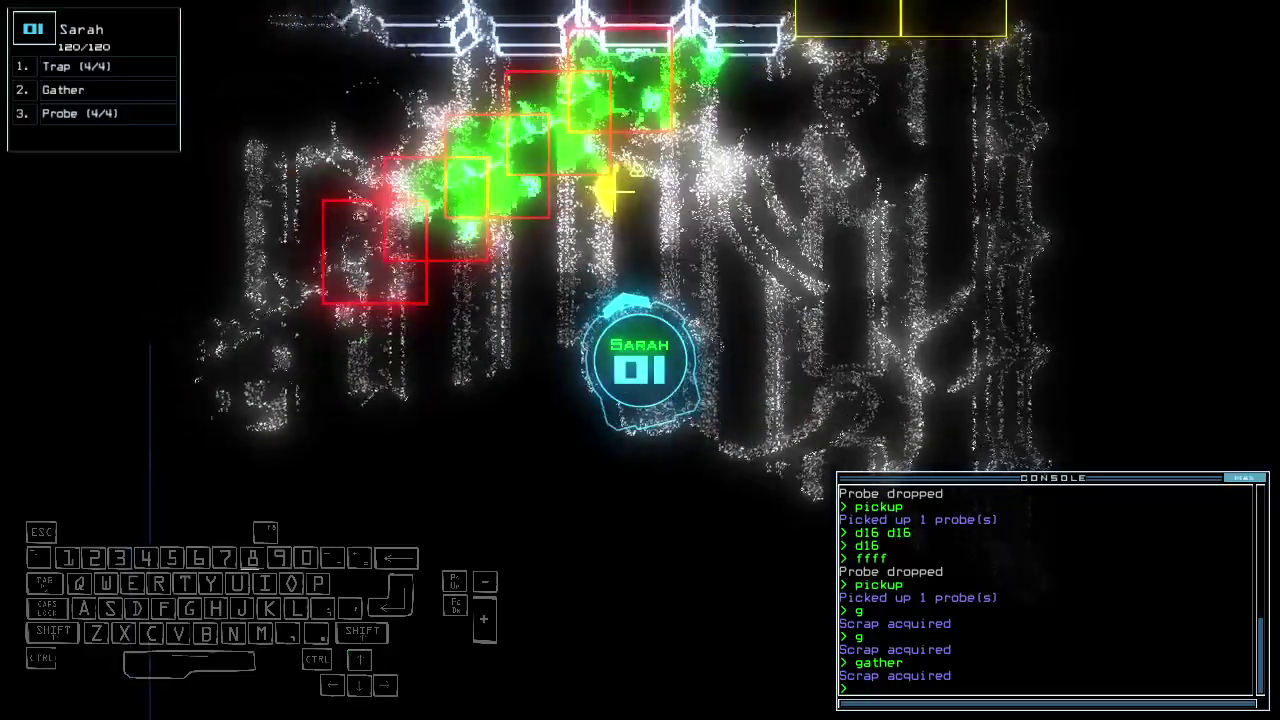
text(ga)
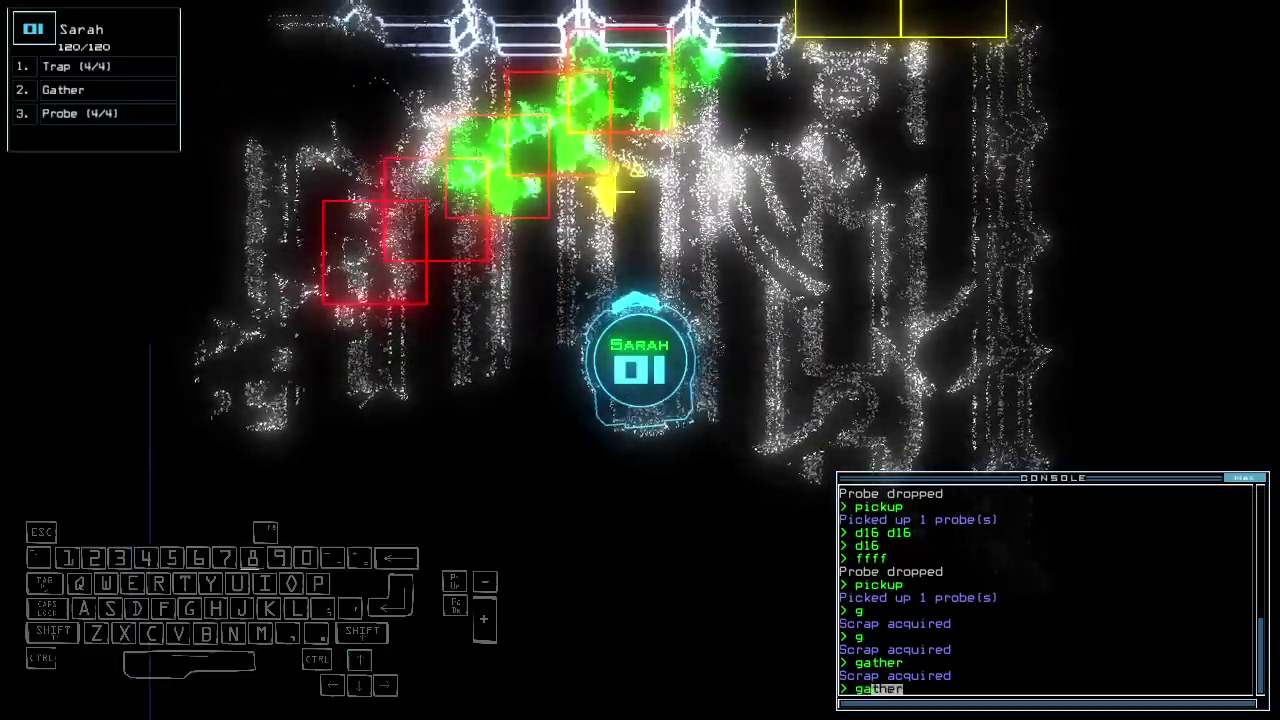
key(Return)
key(Down)
key(Down)
key(Right)
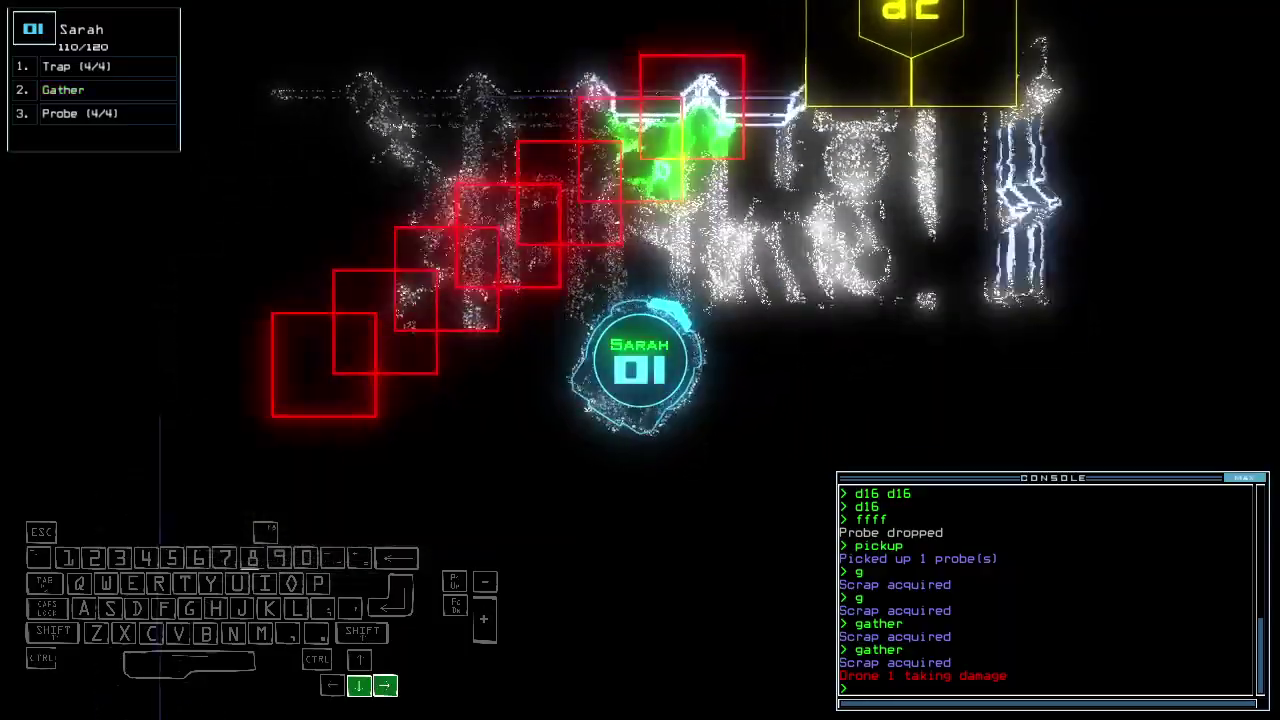
key(Up)
key(Up)
key(Up)
key(Up)
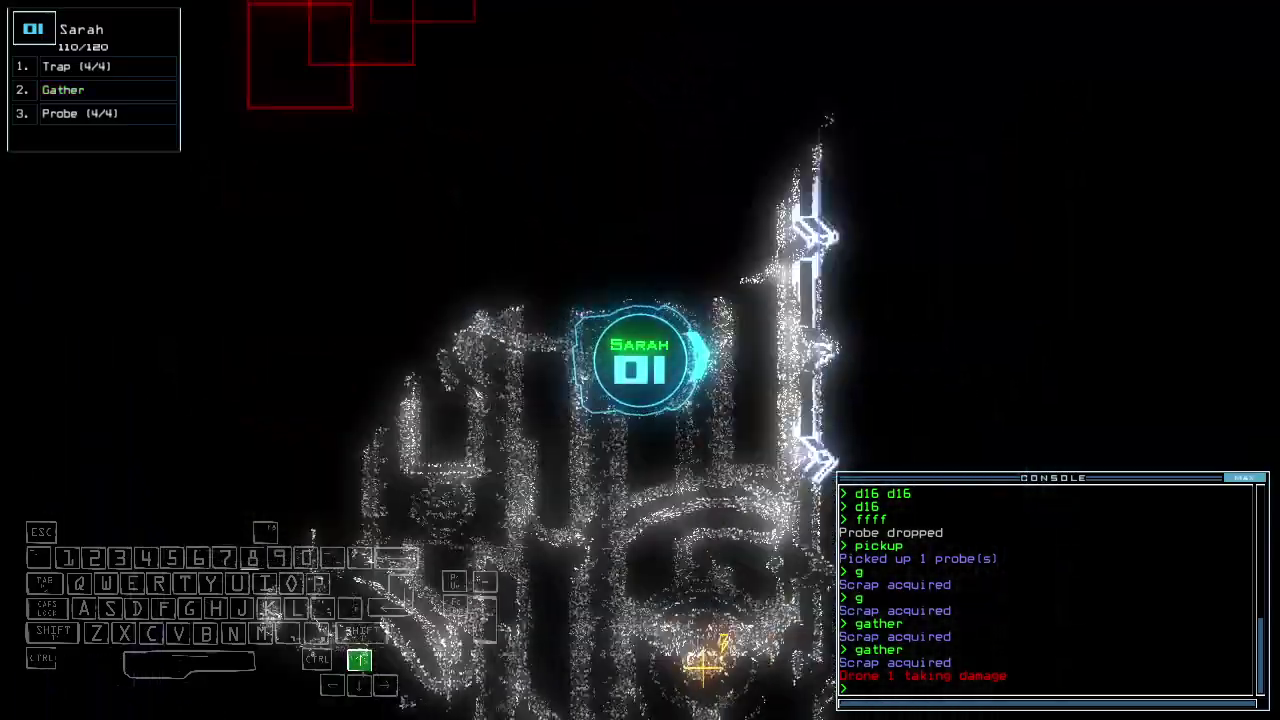
key(Escape)
Check drone 02's camera view of the outpost, then return to the schematic map.
key(space)
key(Down)
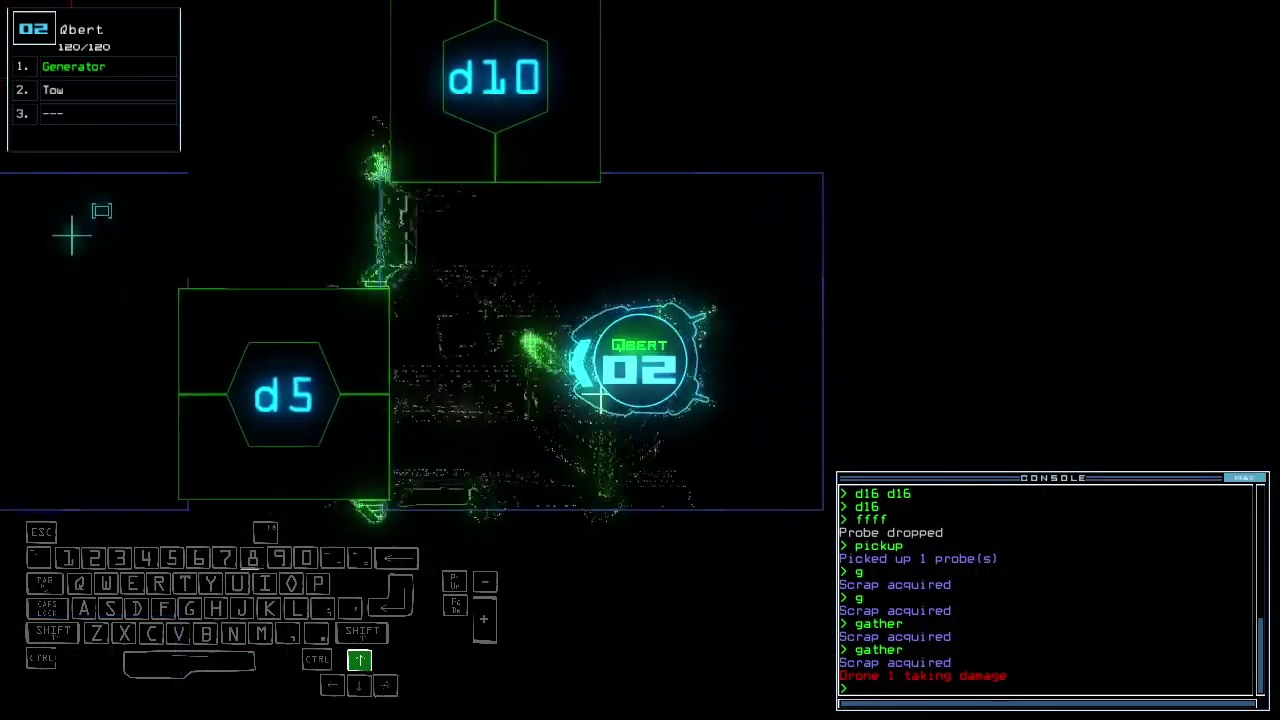
key(space)
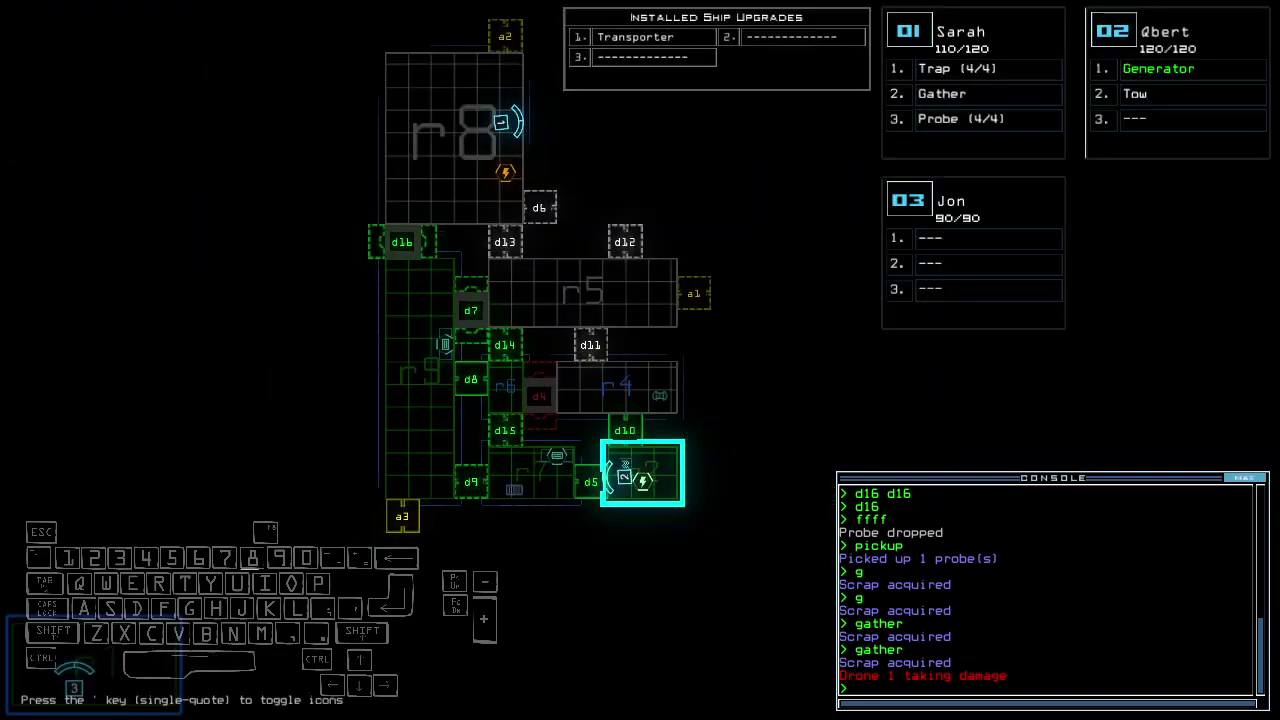
key(space)
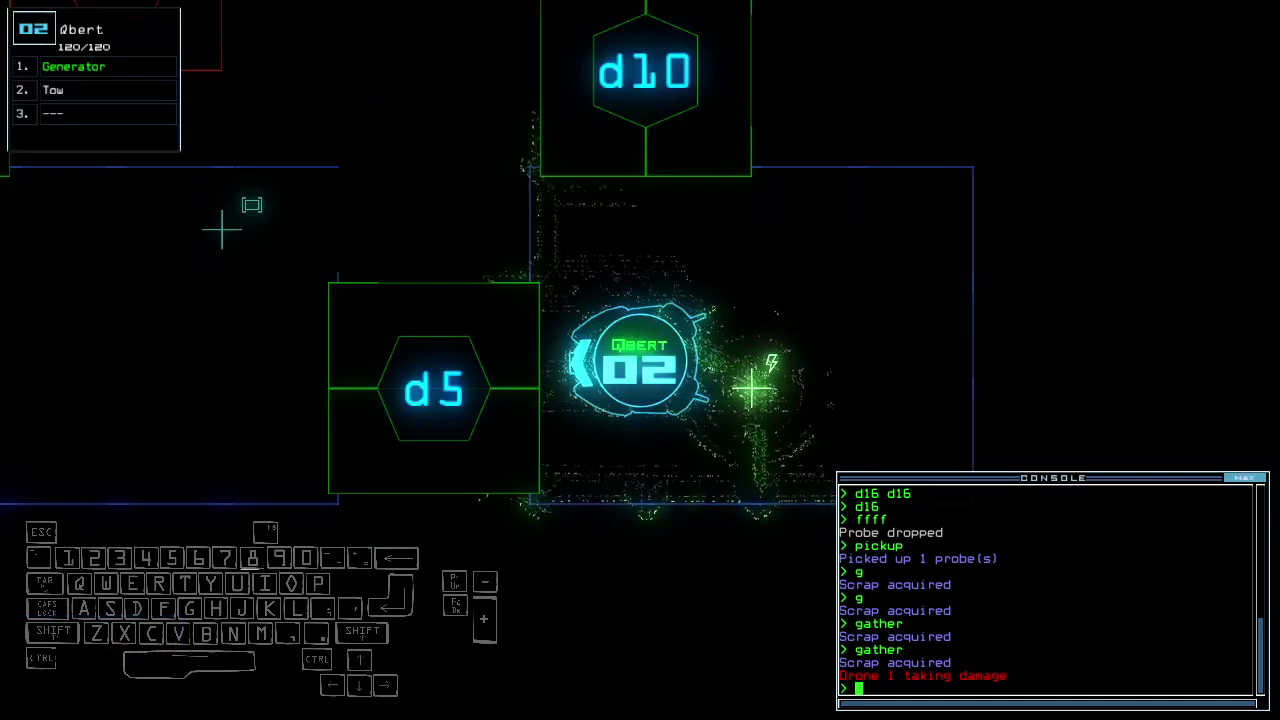
key(space)
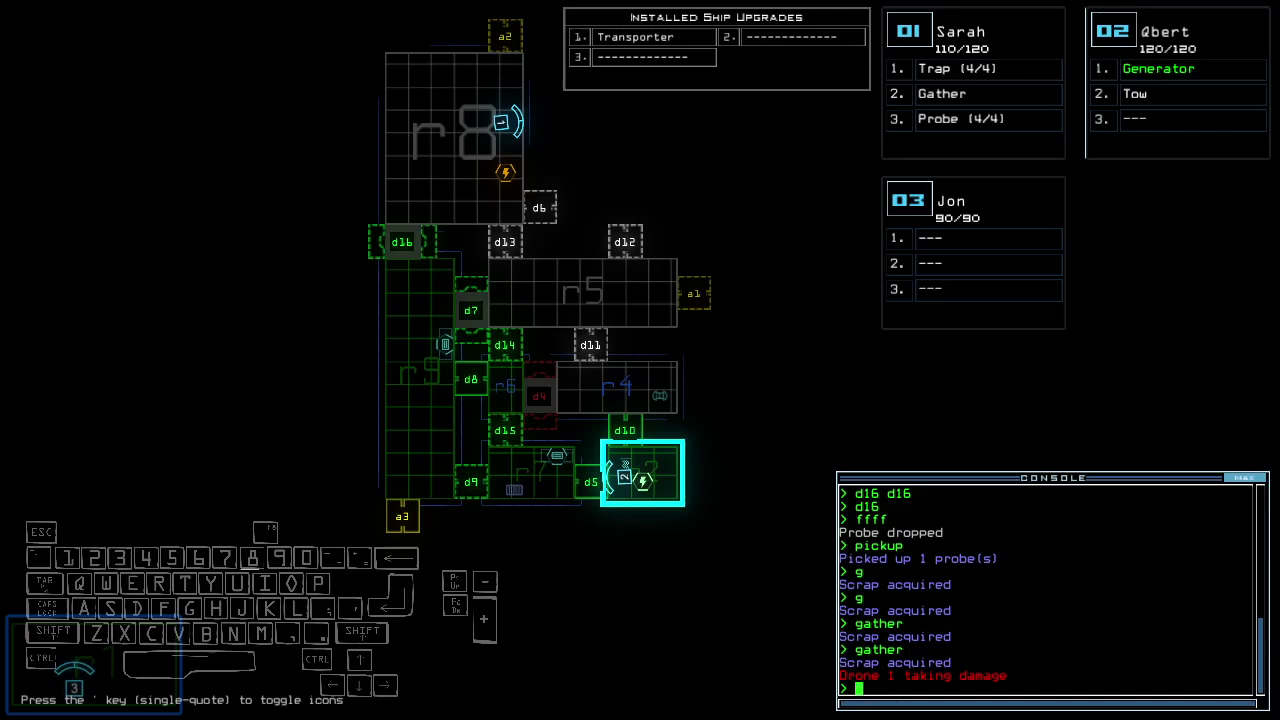
Check drone 01's camera and the enlarged console log, then deactivate drone 02's generator.
key(1)
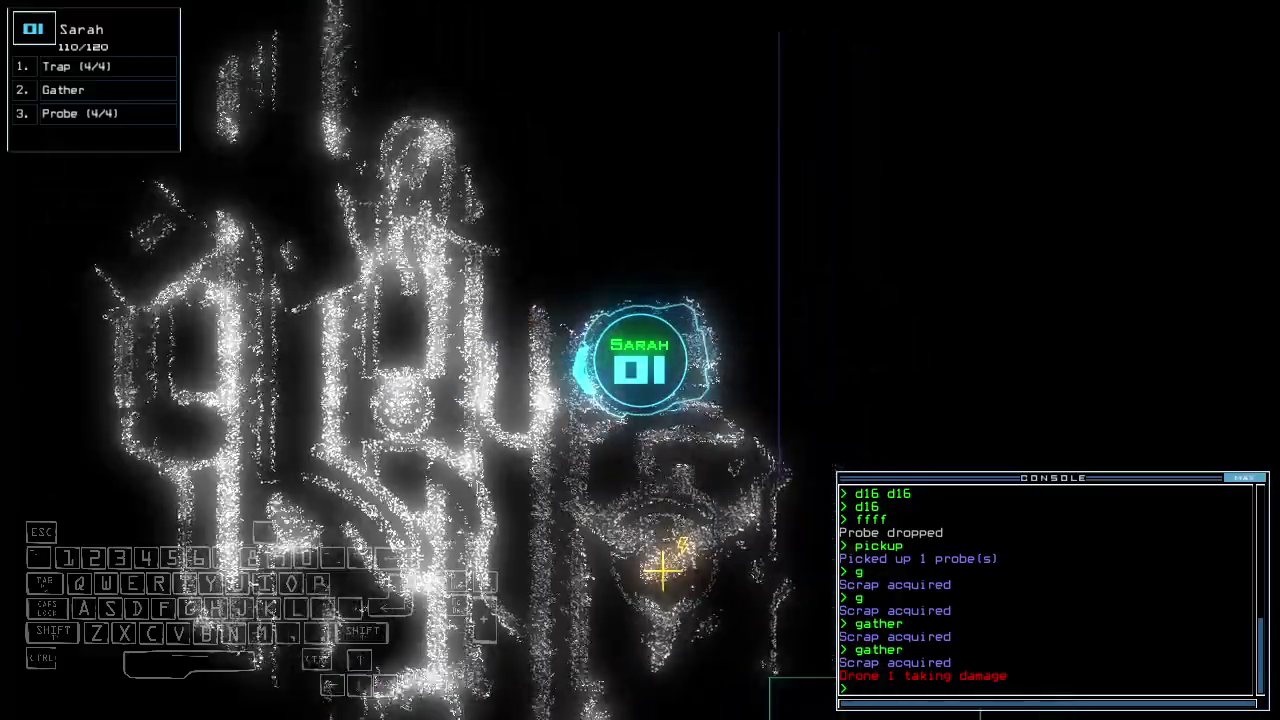
drag(838, 478, 732, 333)
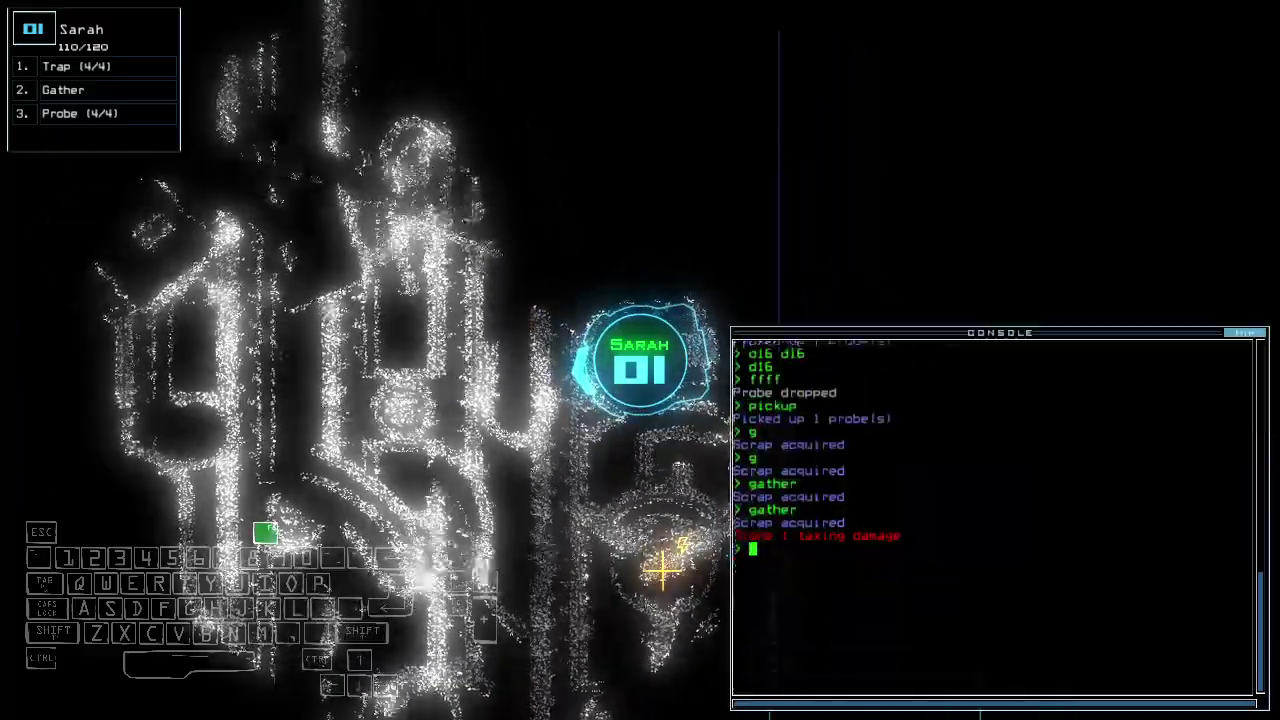
scroll(990, 520, up, 5)
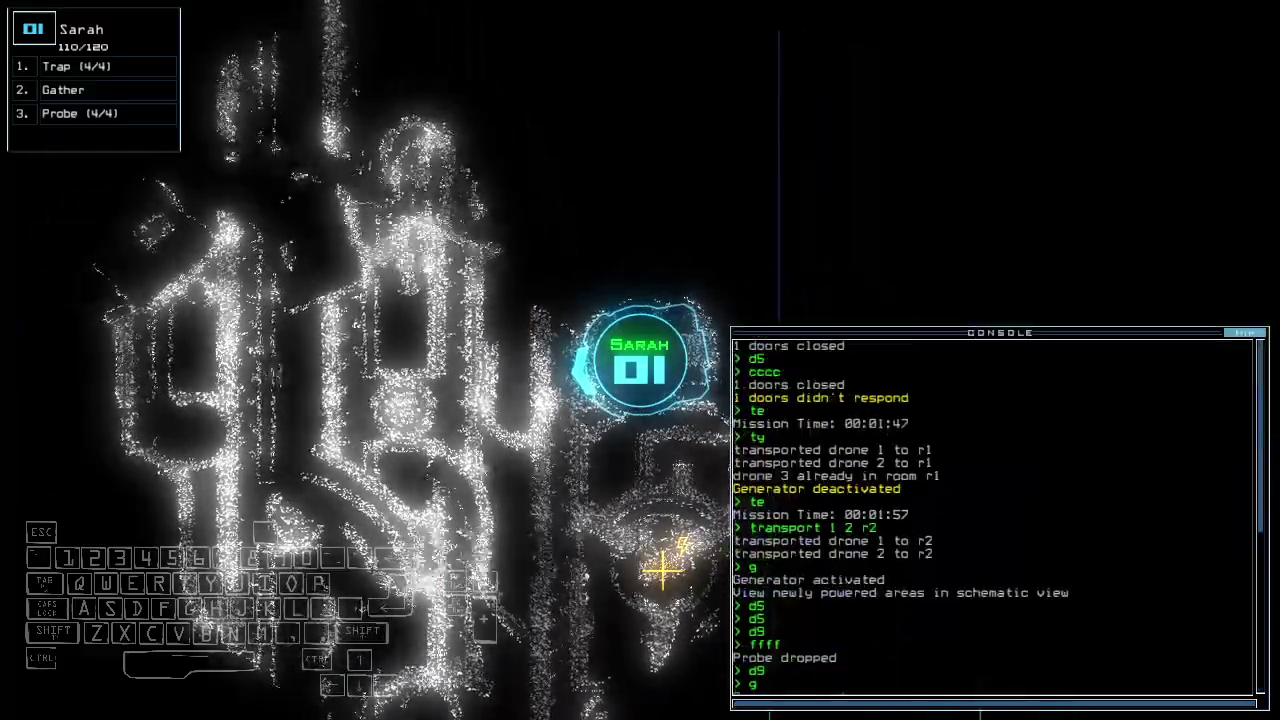
key(space)
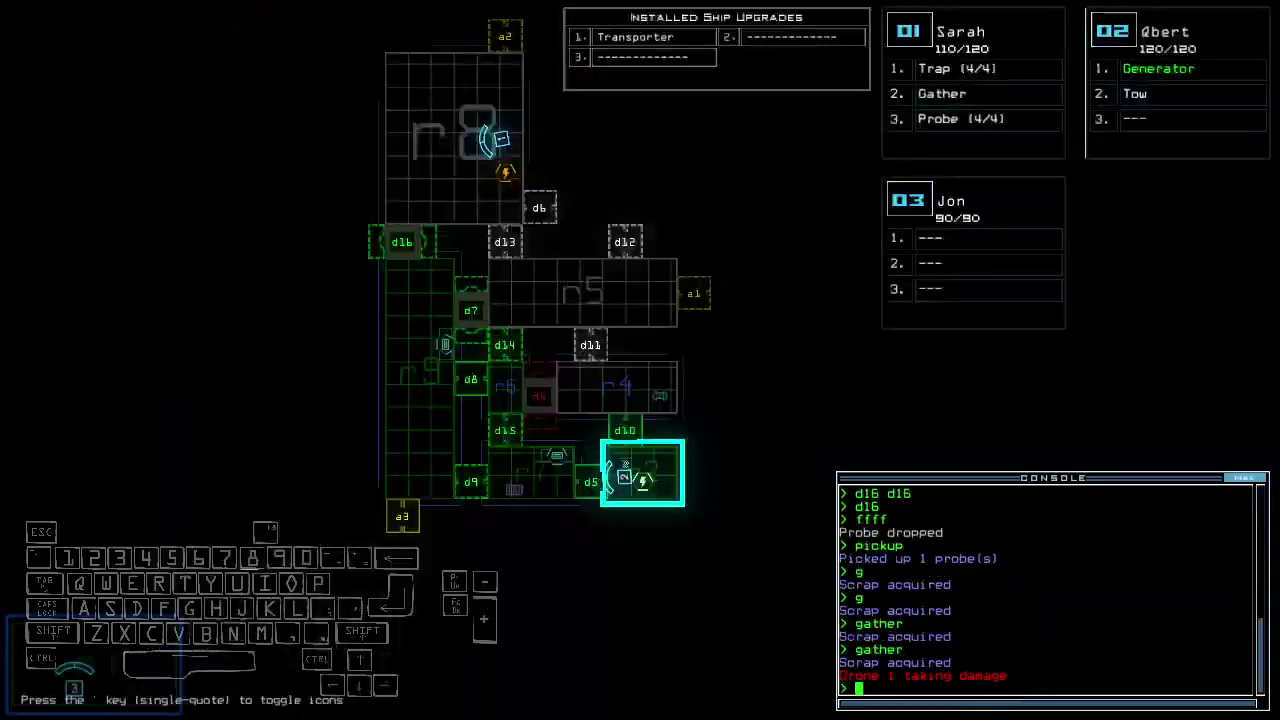
key(space)
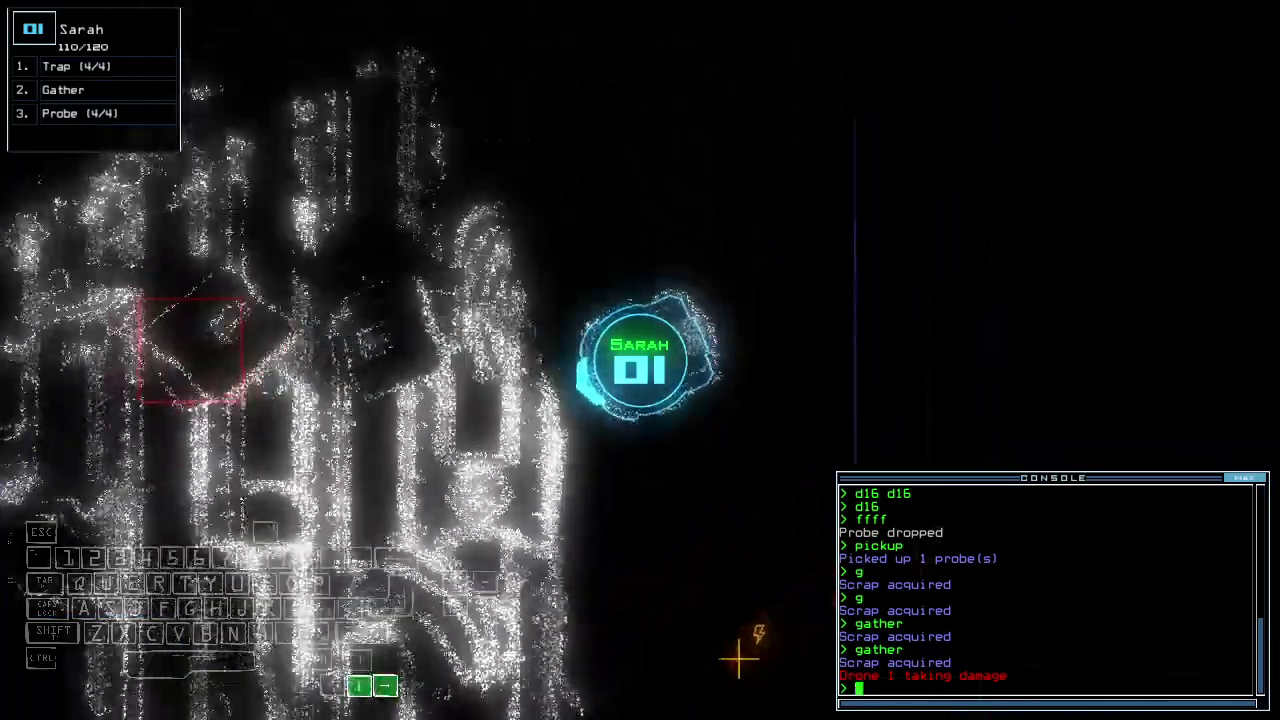
key(space)
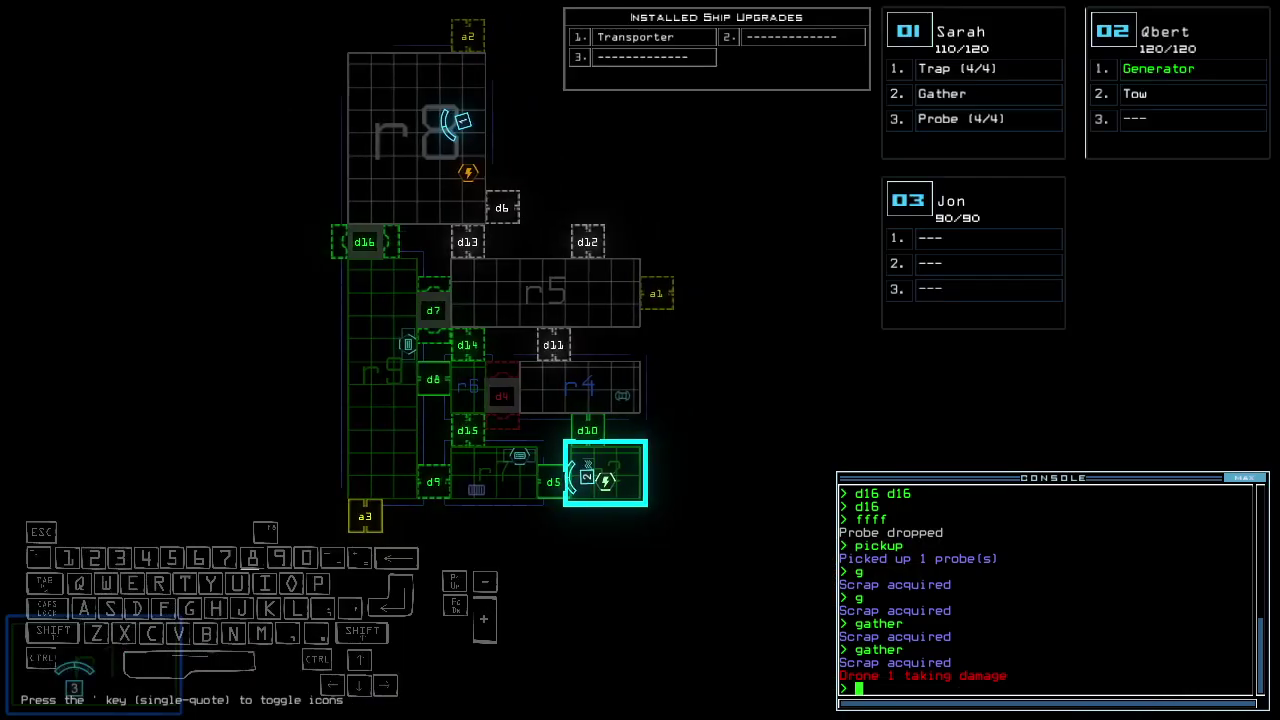
key(space)
key(Left)
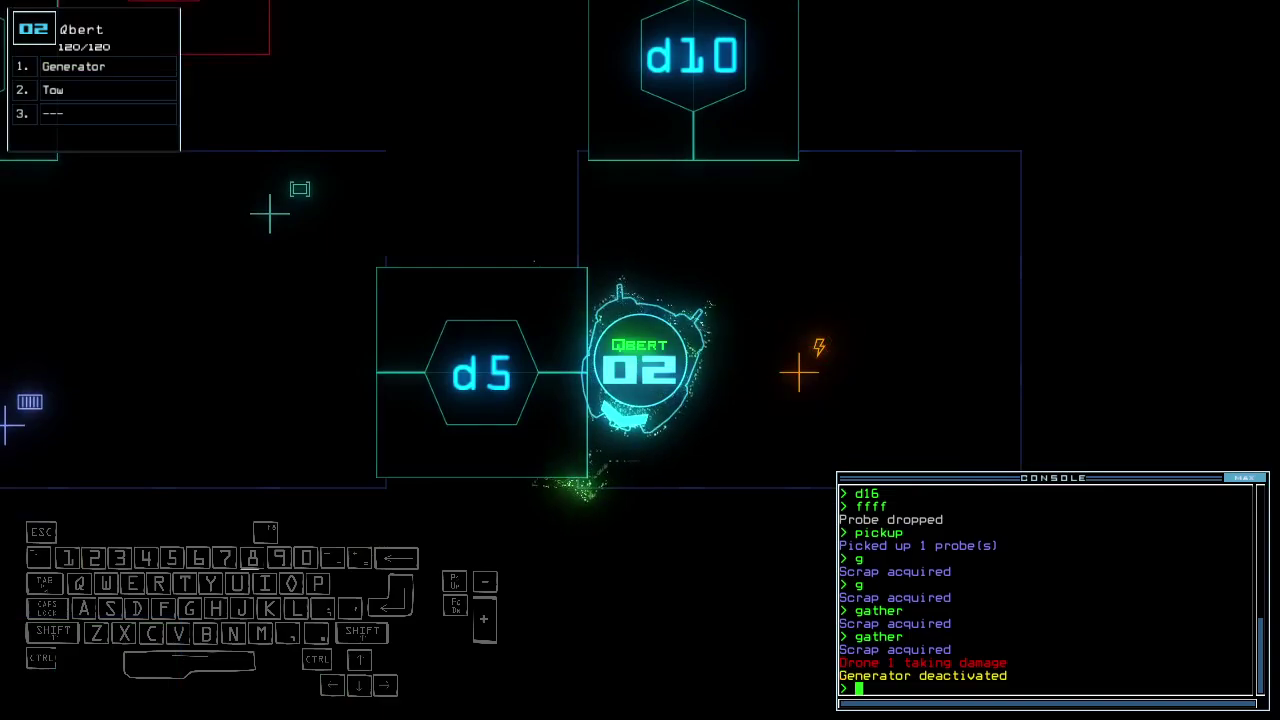
Switch between the outpost schematic map and drone 01's camera.
key(space)
text(ty)
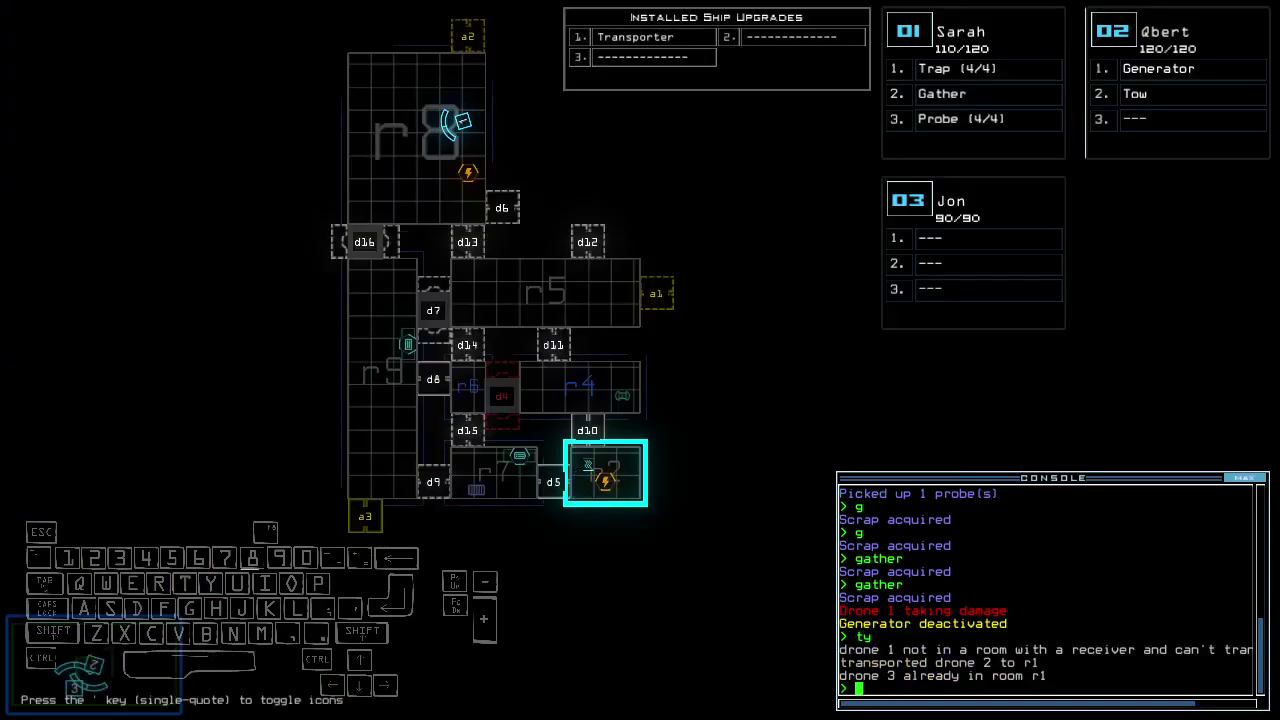
key(1)
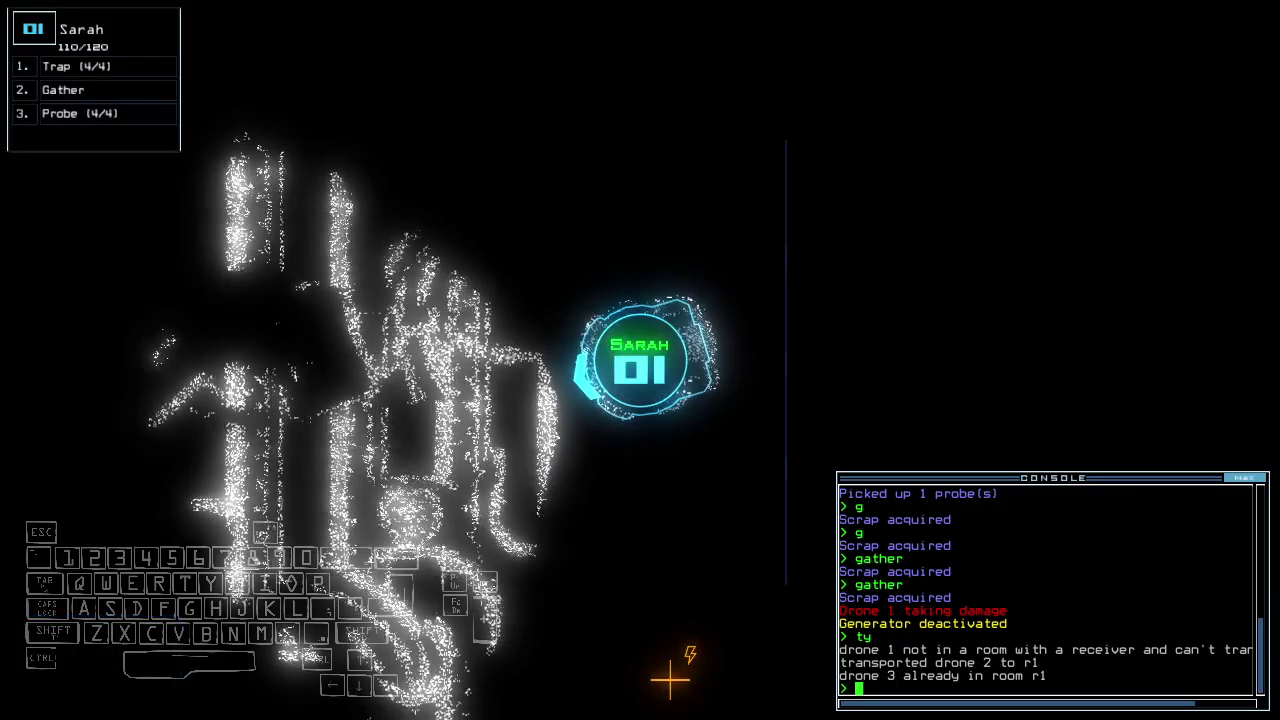
key(space)
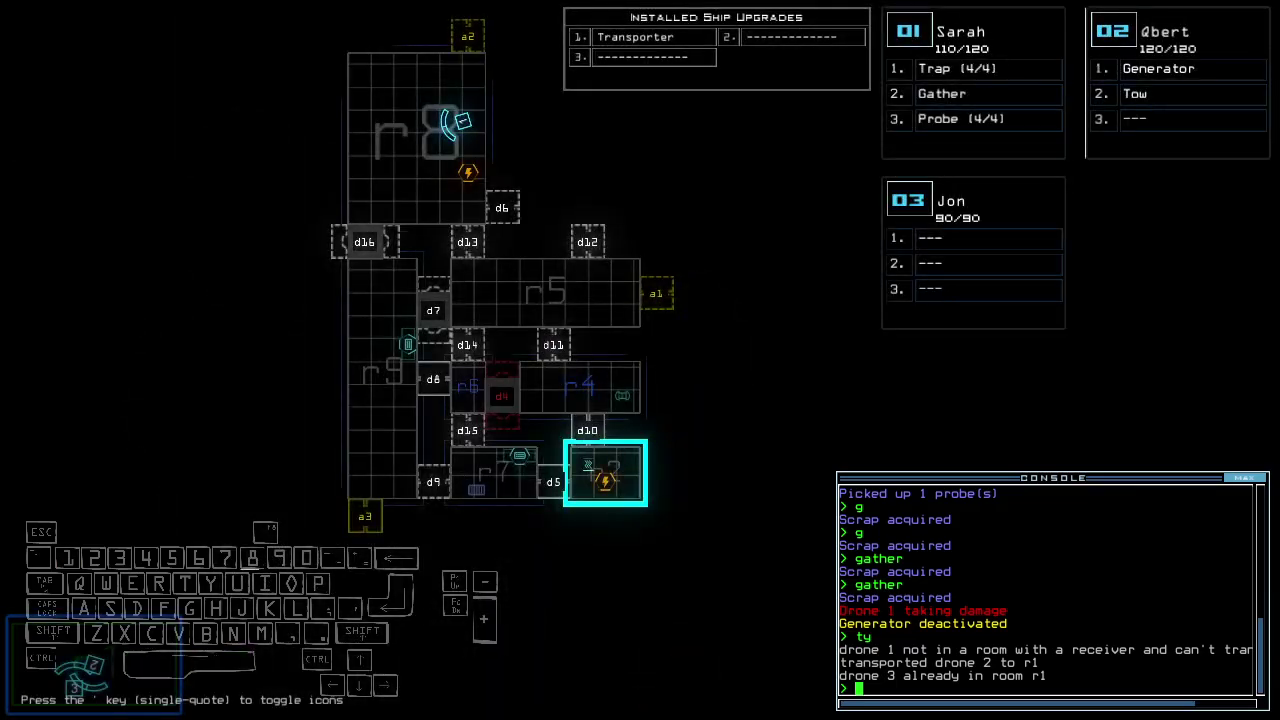
key(1)
Steer drone 01 through the room, then transport drone 02 to room r2.
key(Left)
key(Down)
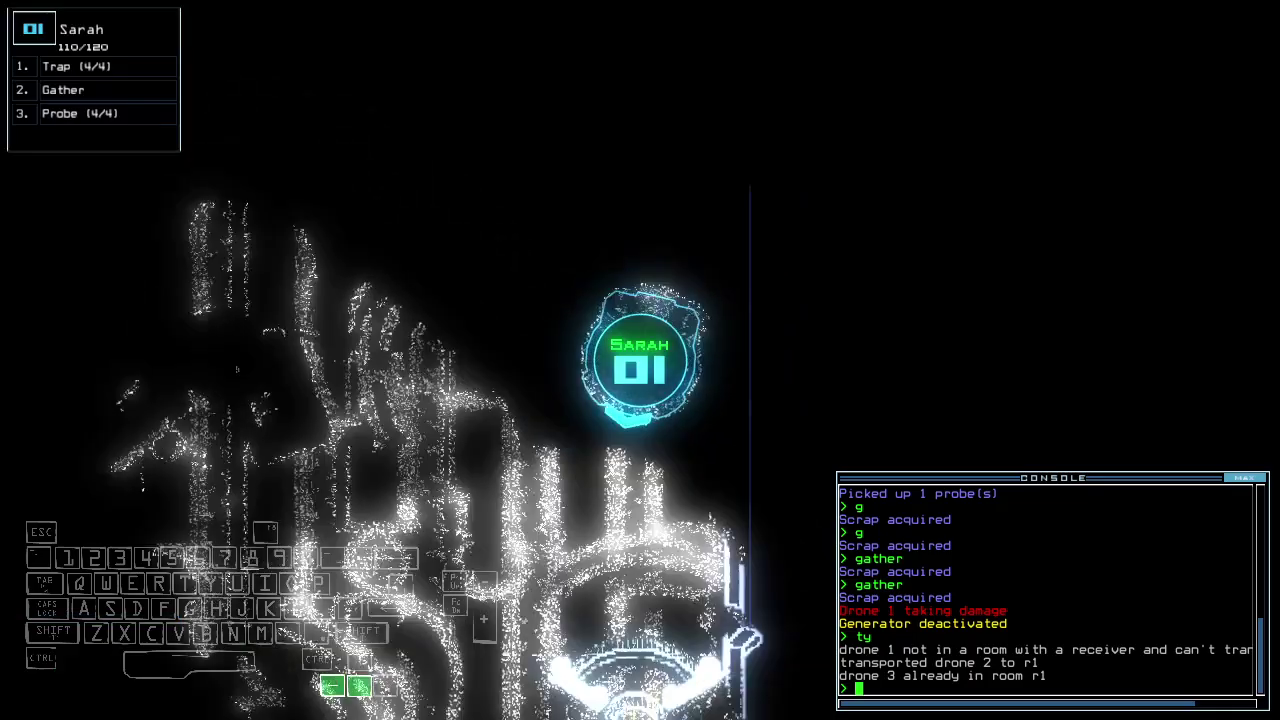
key(Left)
key(Down)
key(Up)
key(Up)
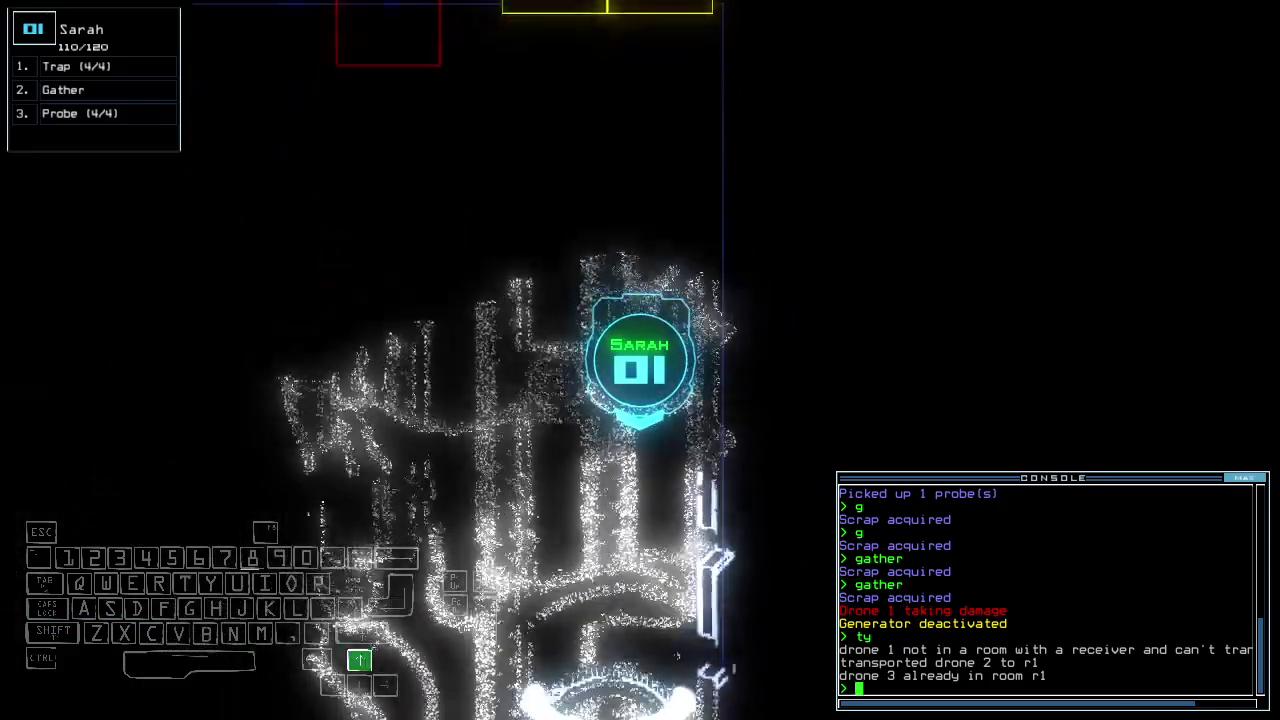
key(space)
text(te)
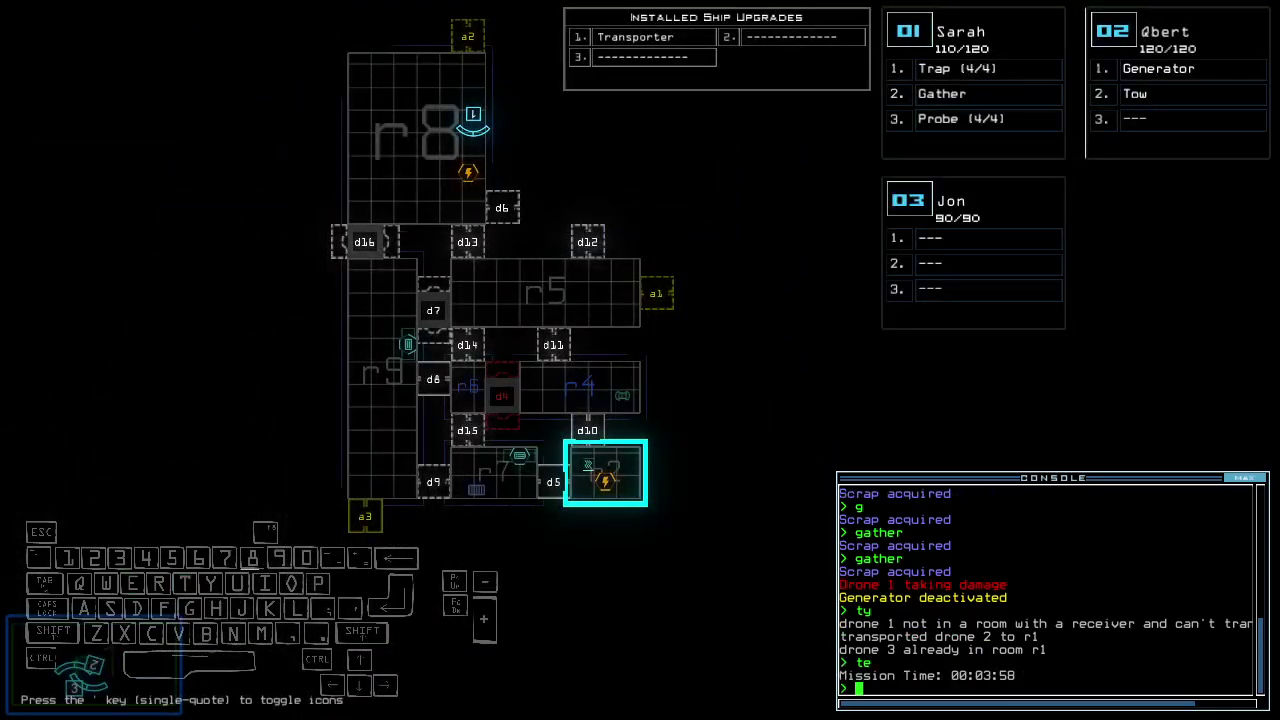
text(1transport 2 r2)
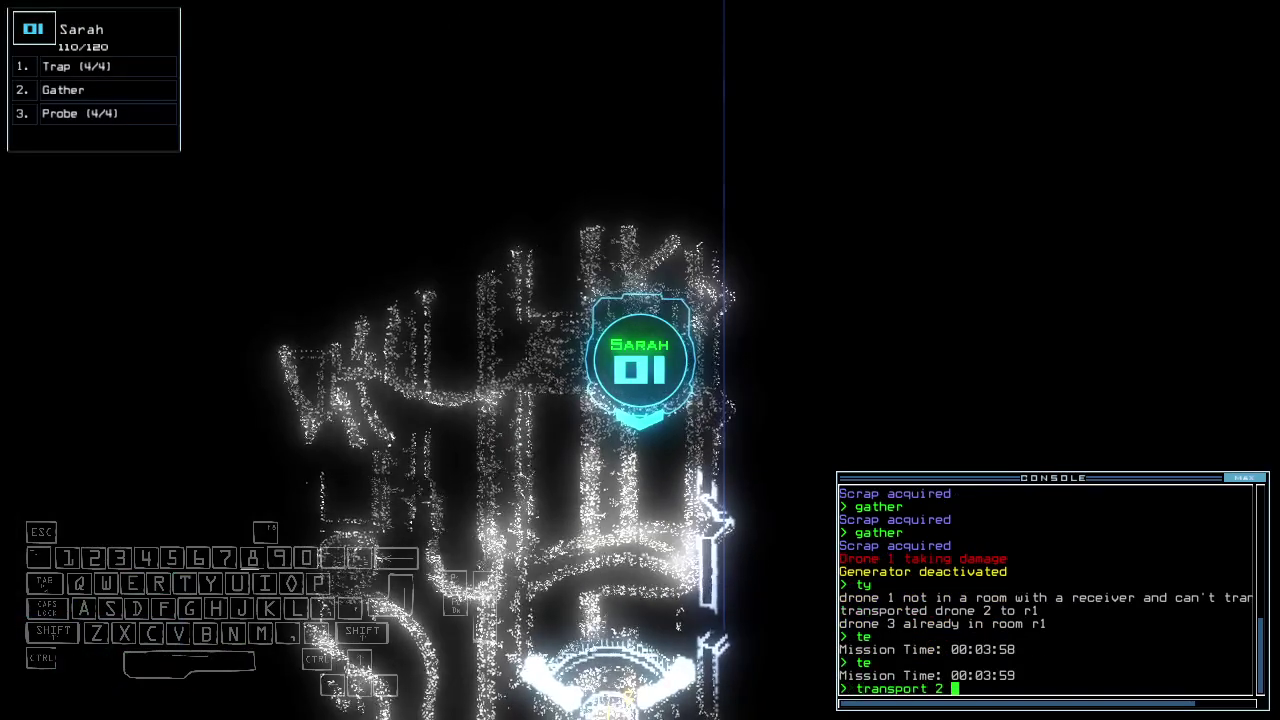
key(Return)
key(Return)
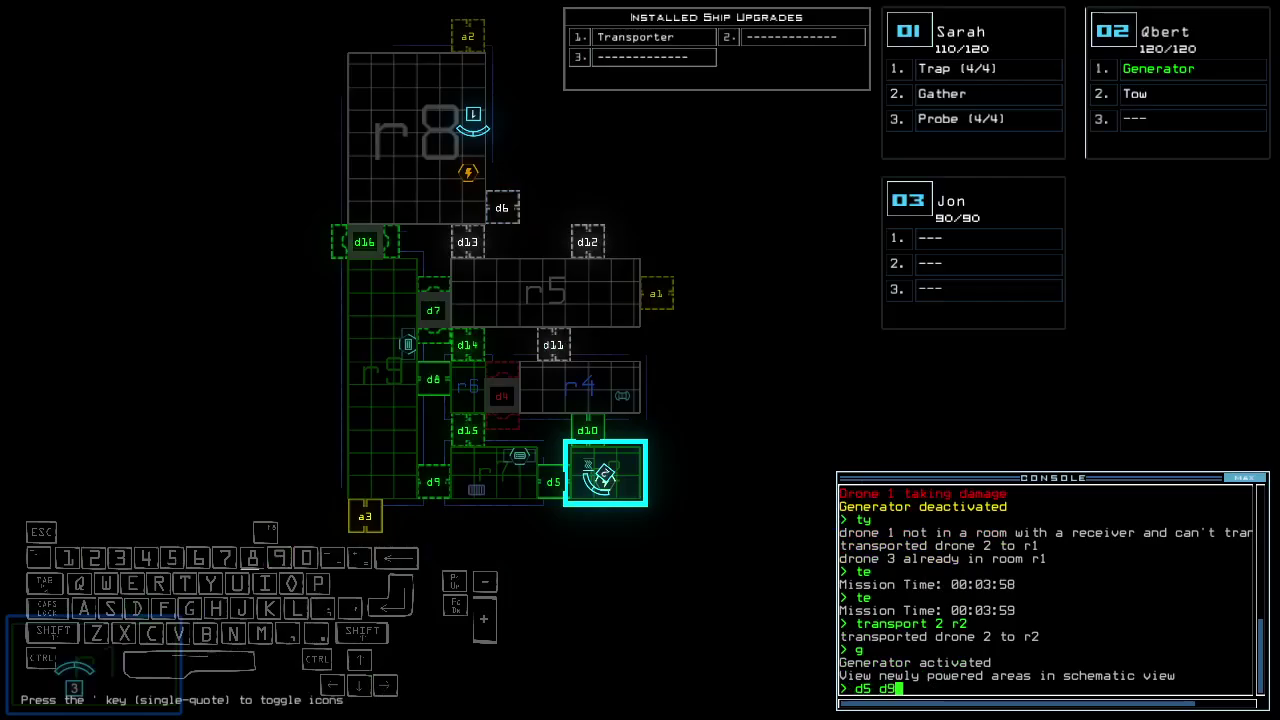
Drive drone 02 toward the unpowered rooms and restore power with its generator.
key(2)
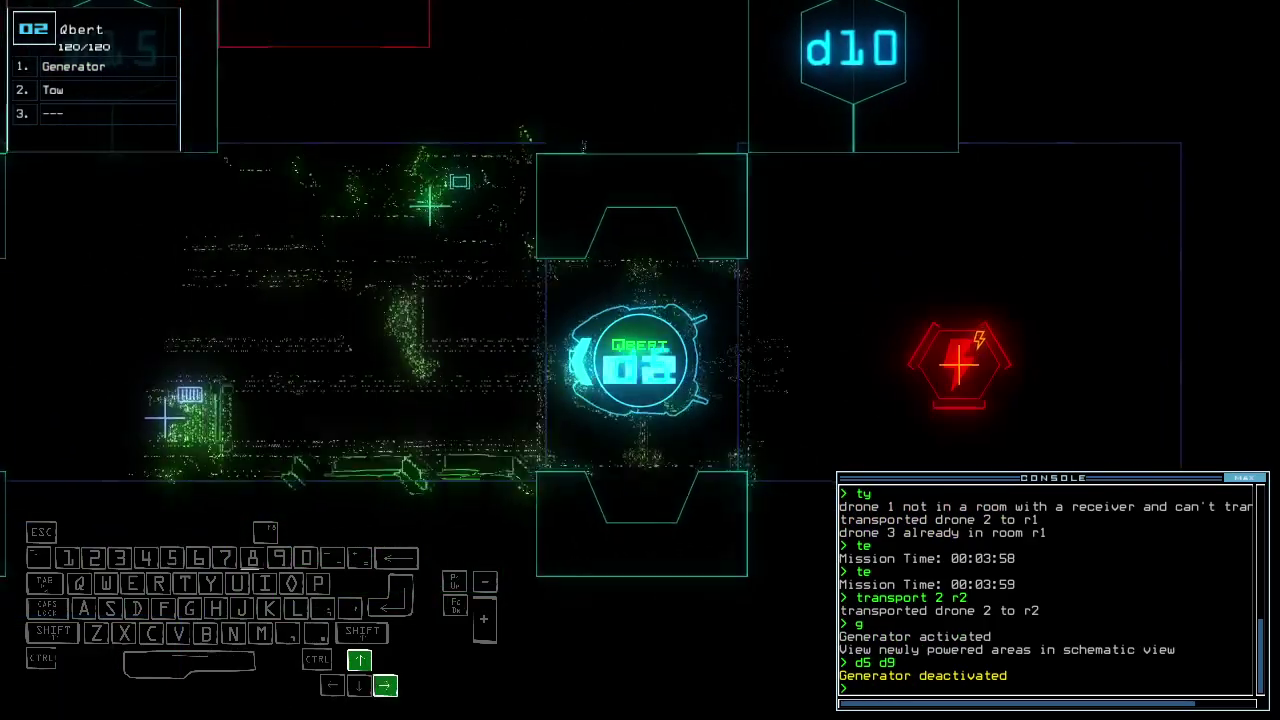
key(Up)
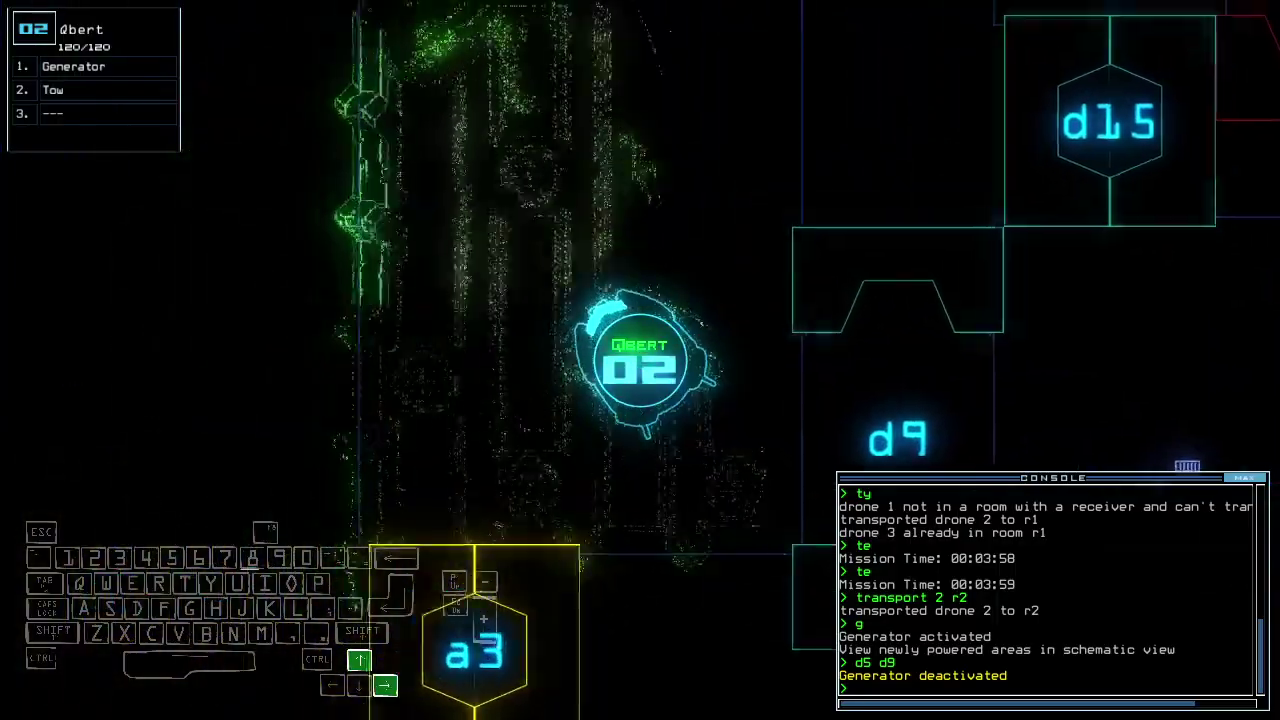
key(Left)
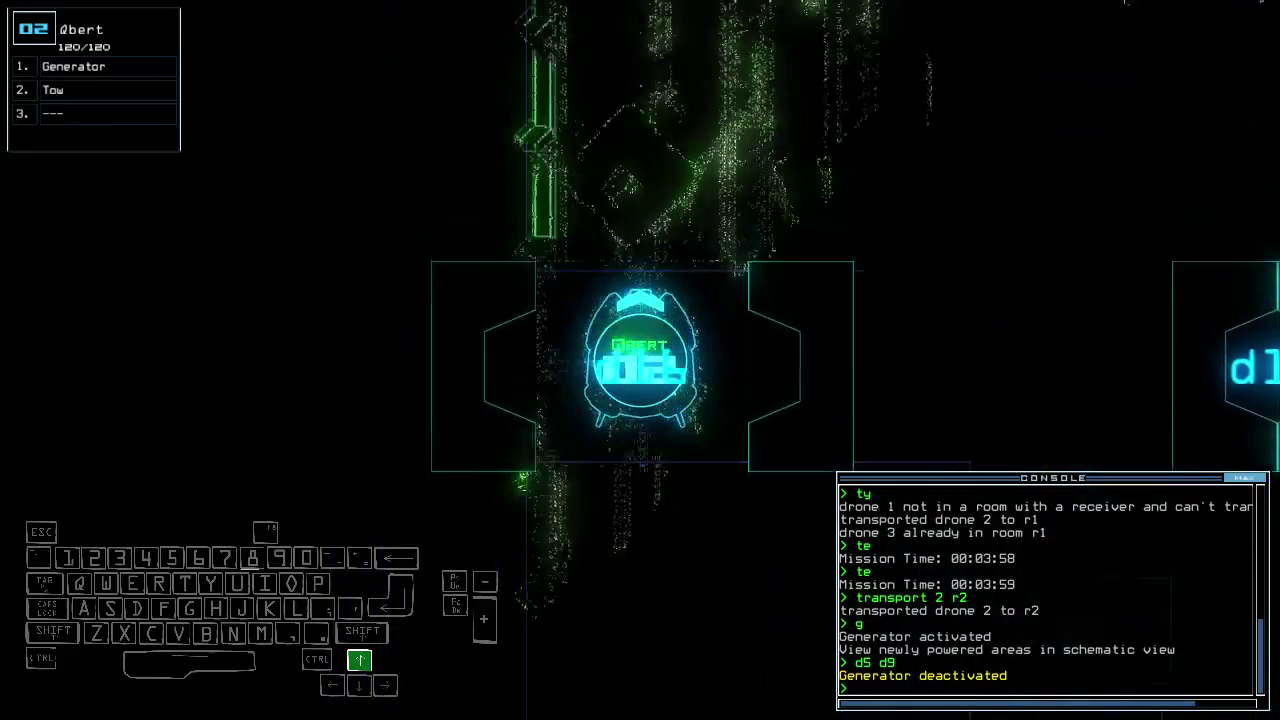
key(Left)
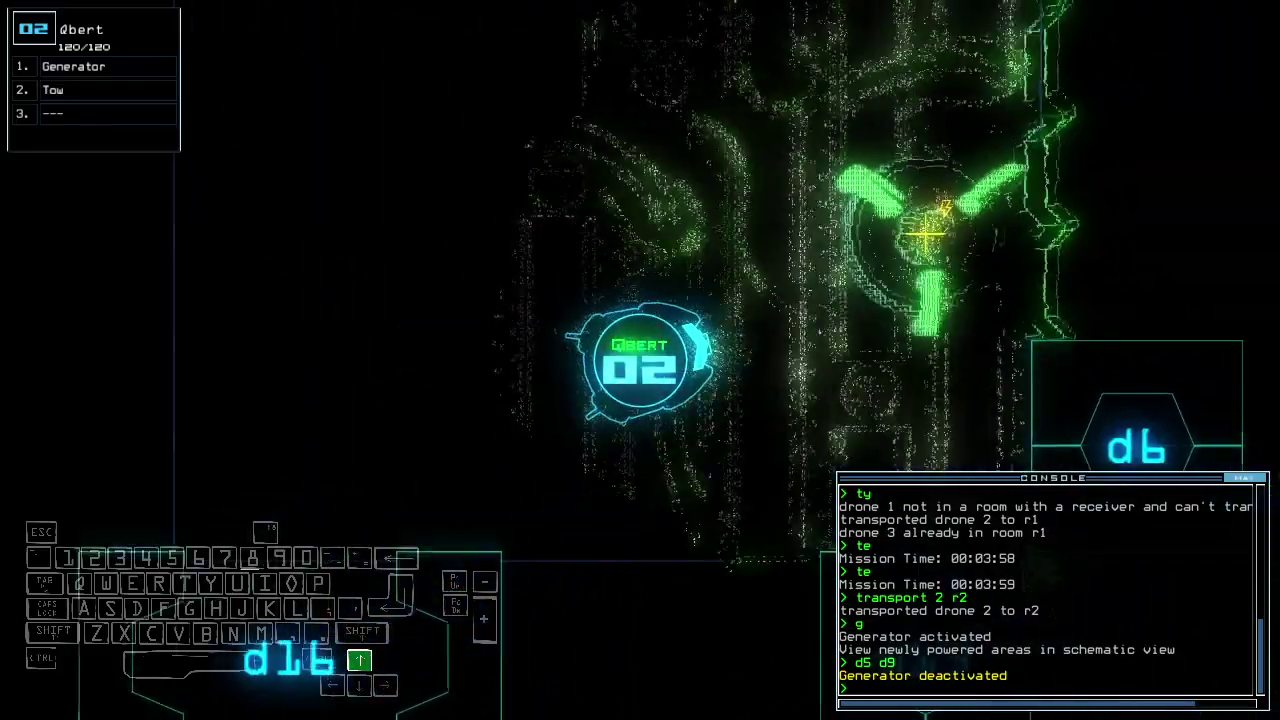
text(ge)
key(Return)
key(space)
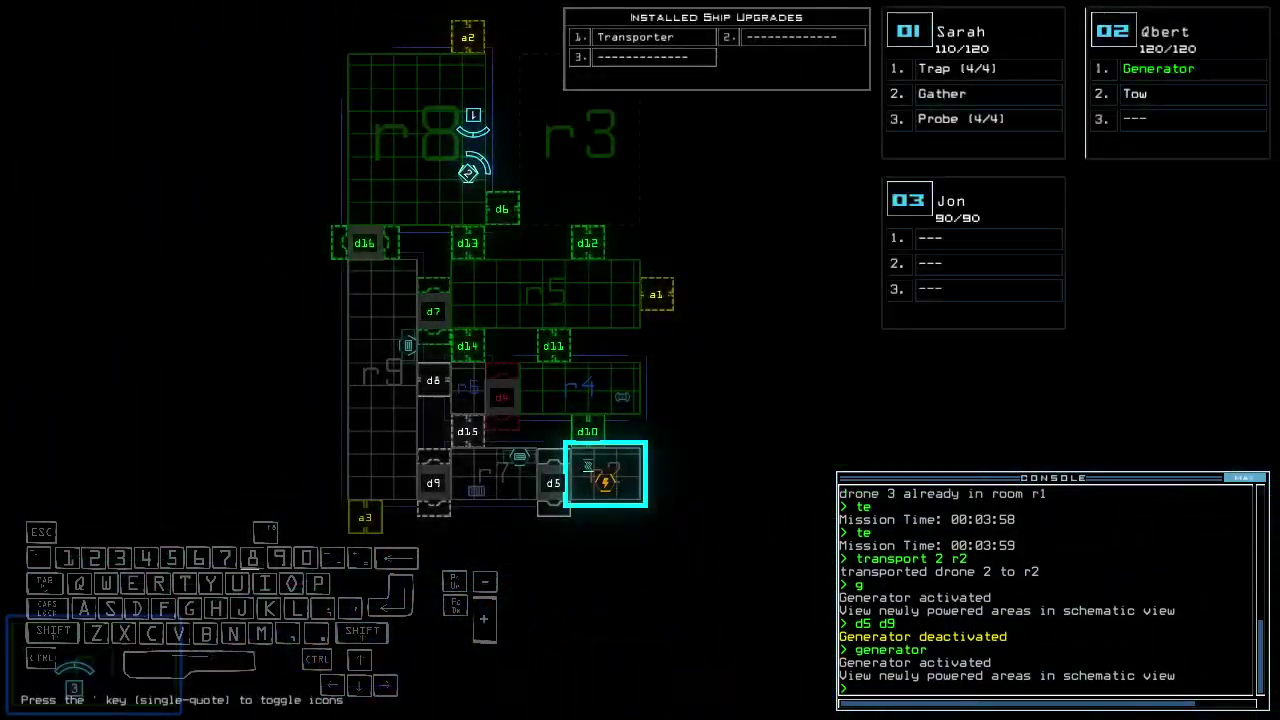
Have drone 01 open door d6 and drop a probe toward room r3.
key(1)
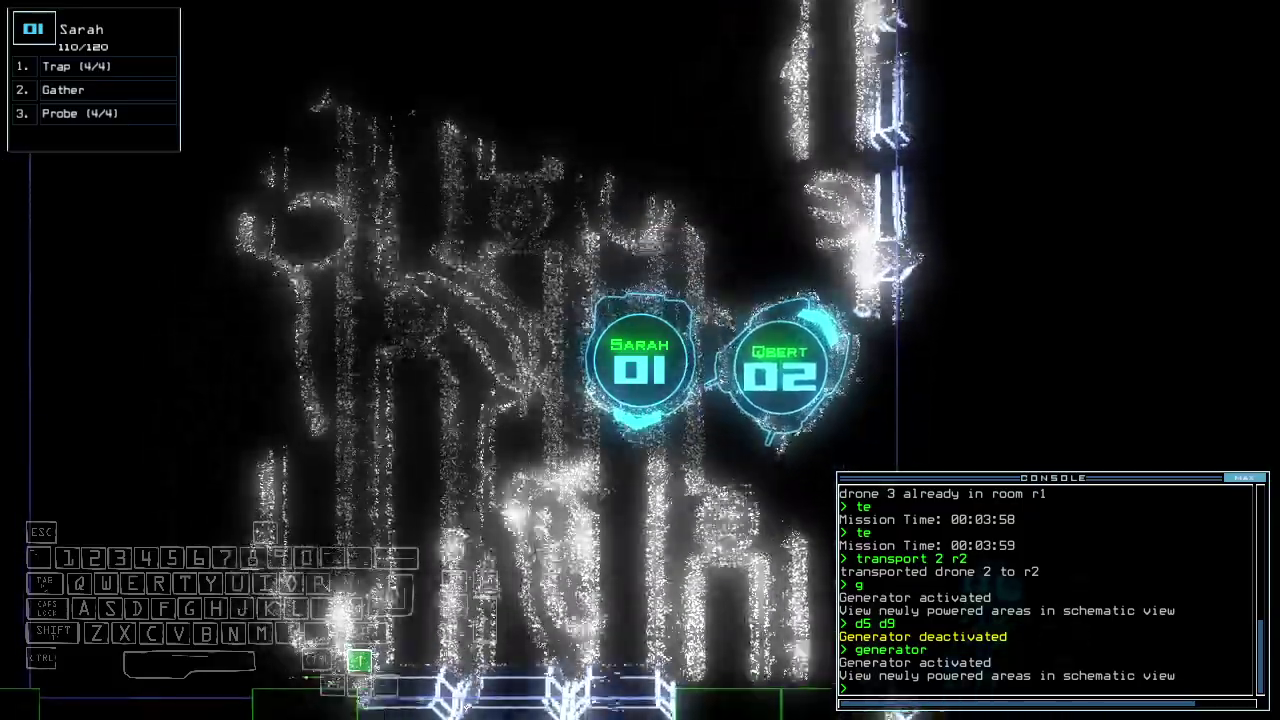
text(d6)
key(Return)
text(d6)
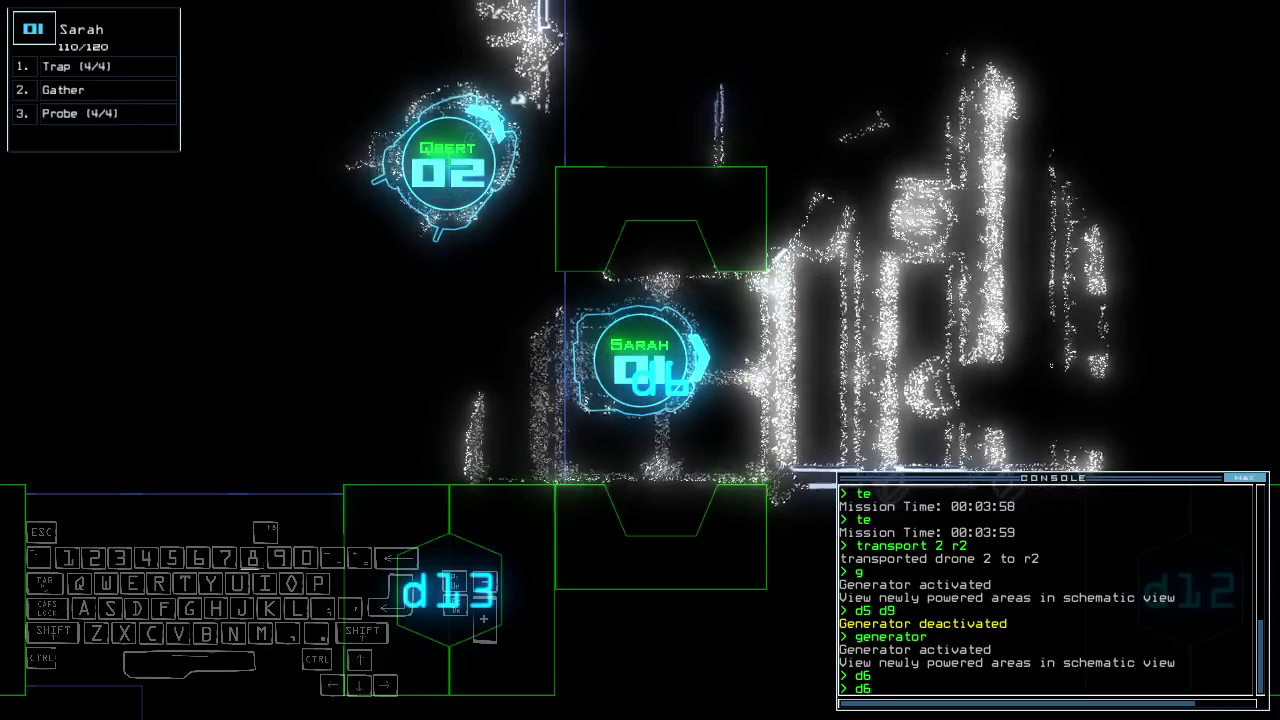
text(ffff)
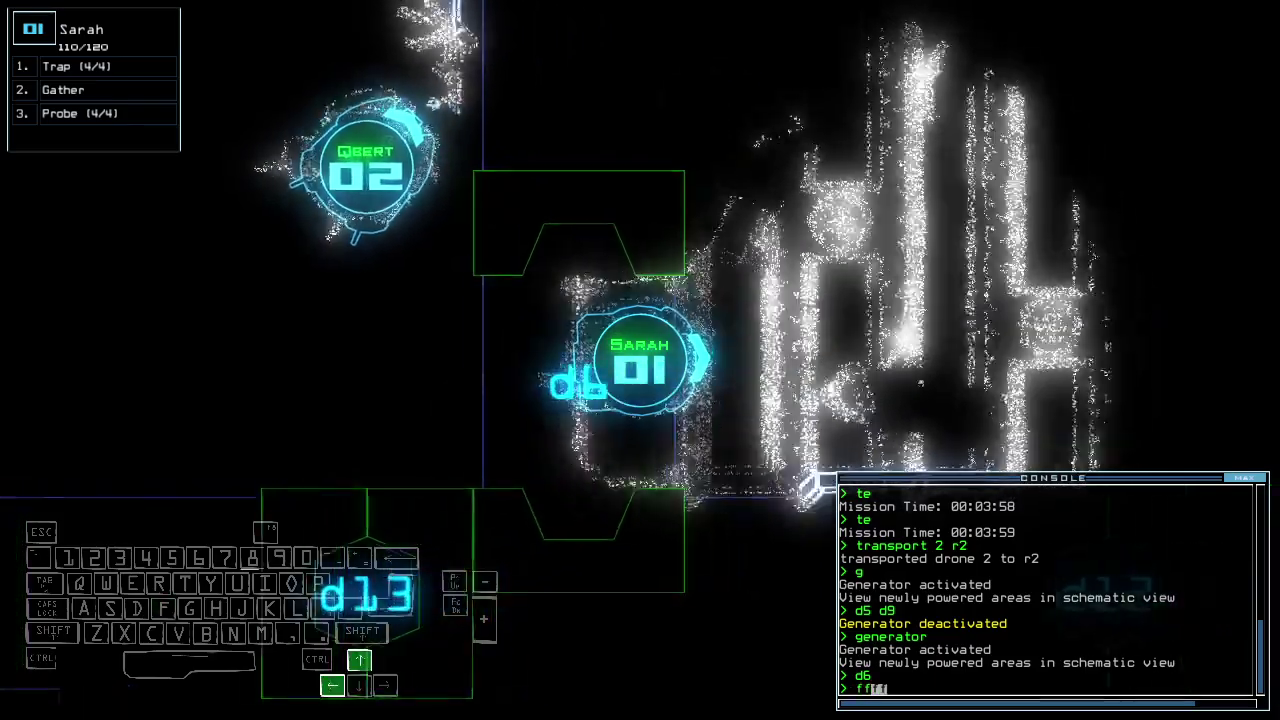
key(Return)
key(space)
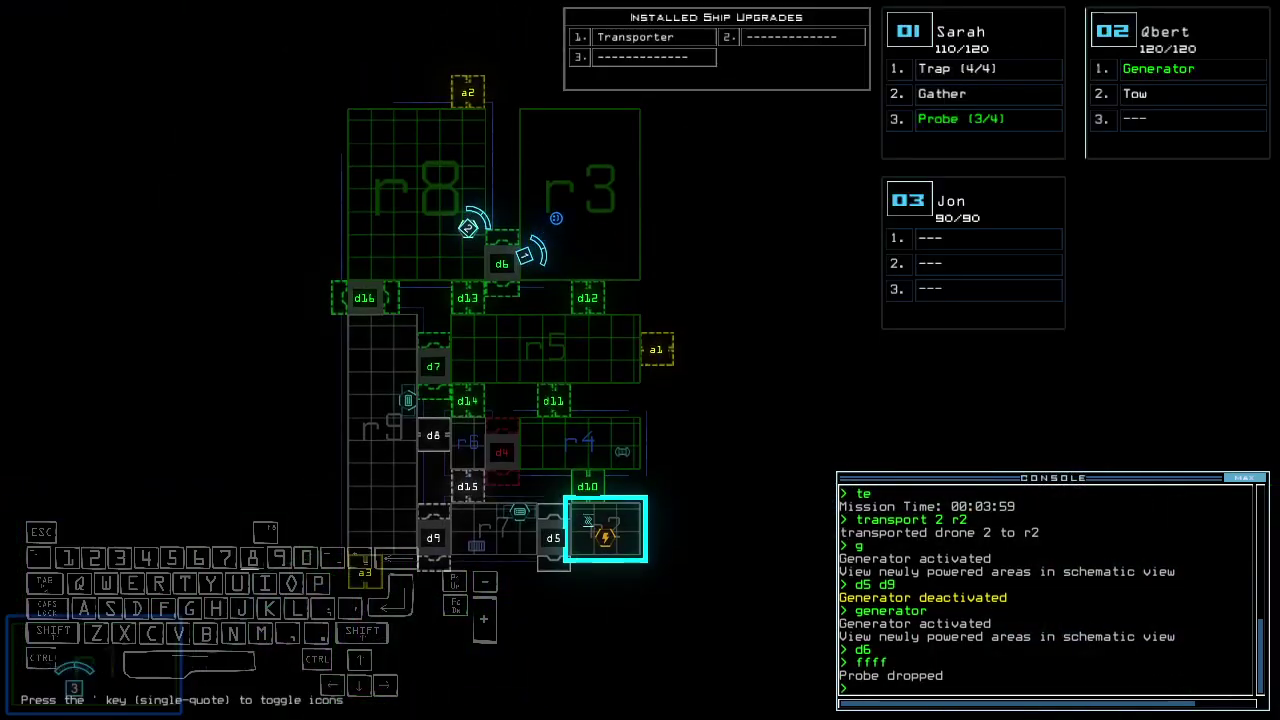
Have Sarah pick up the probe and gather scrap twice.
key(space)
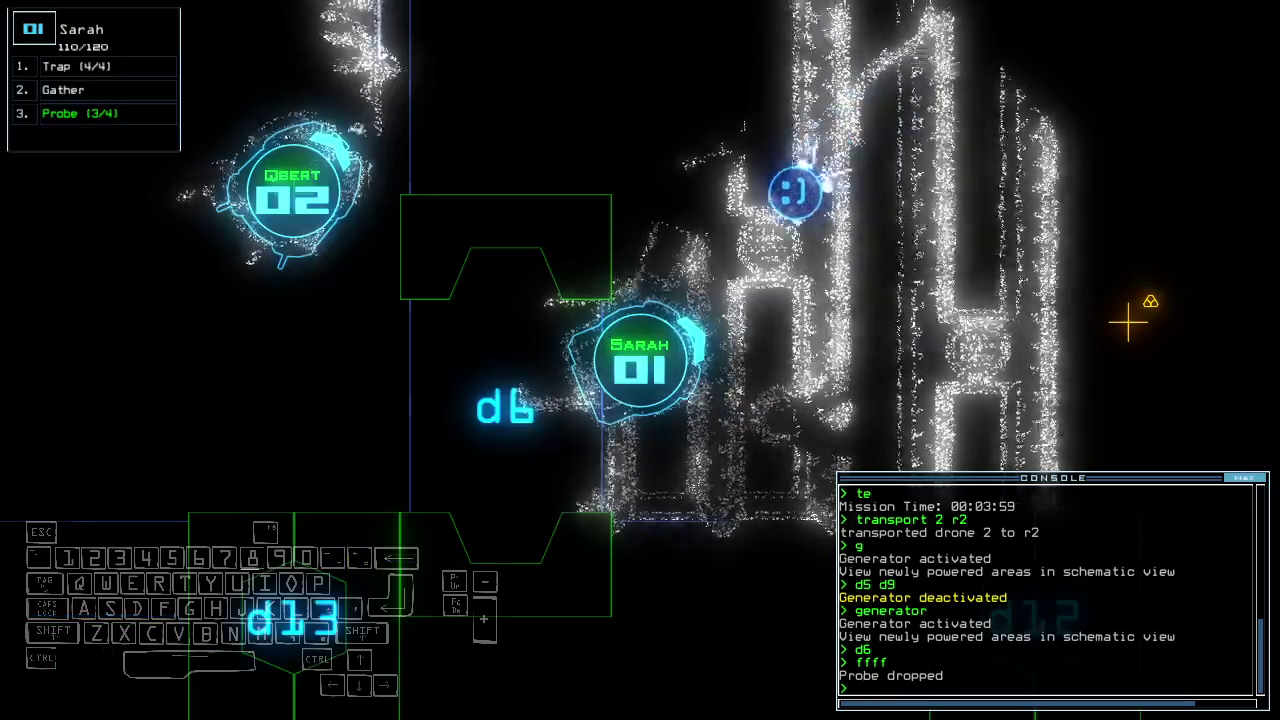
text(pickup)
key(Return)
key(Up)
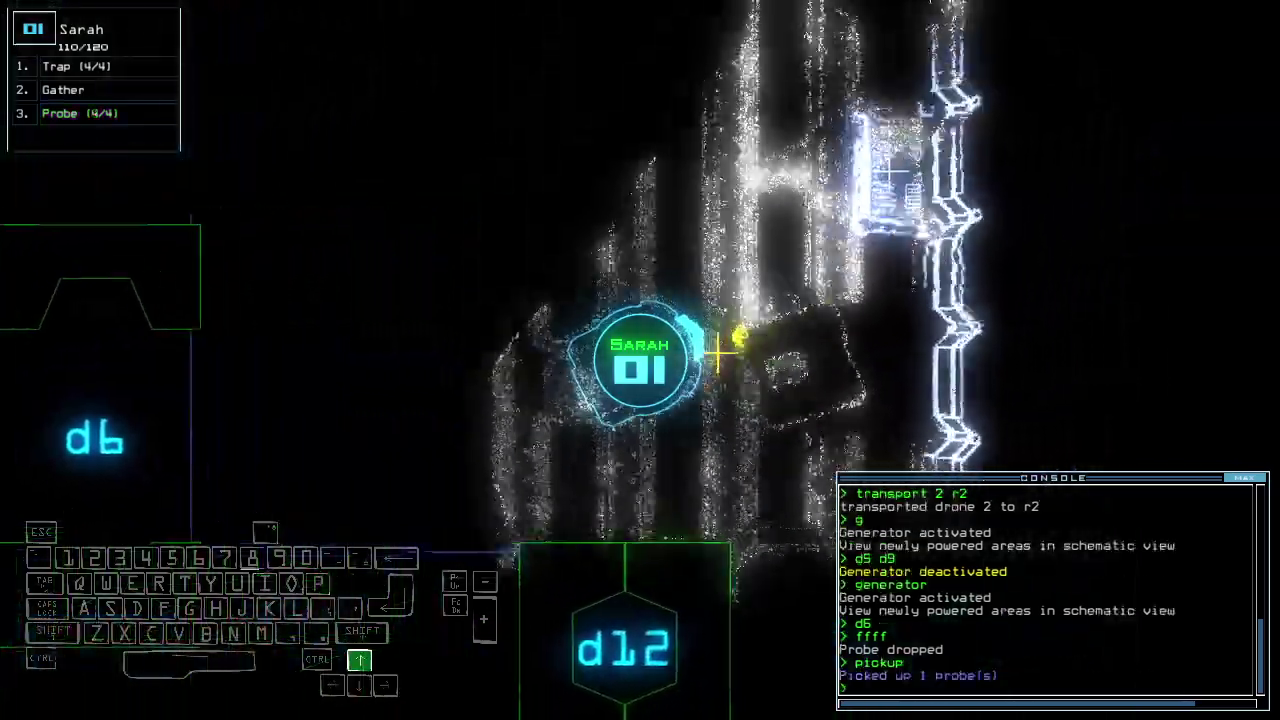
text(g)
key(Return)
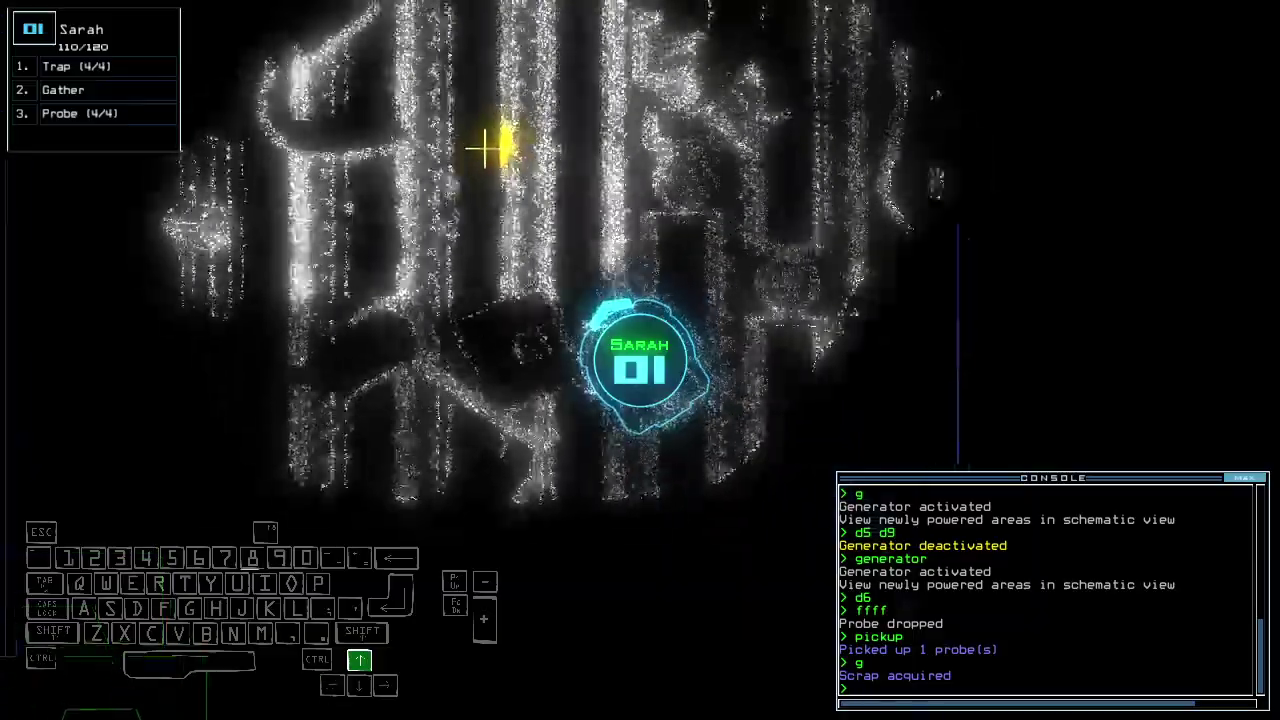
text(g)
key(Return)
Drive Sarah through the corridor, open door d6, and send Qbert to room r2.
key(Up)
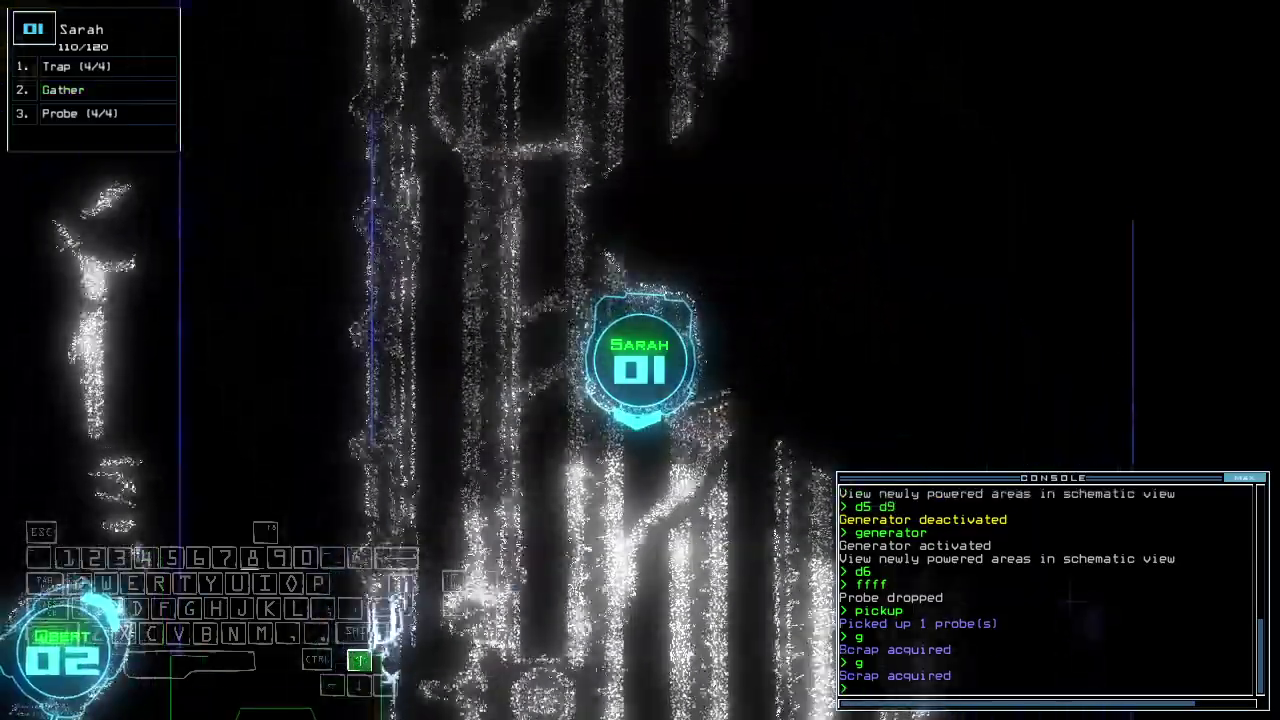
key(Up)
key(Right)
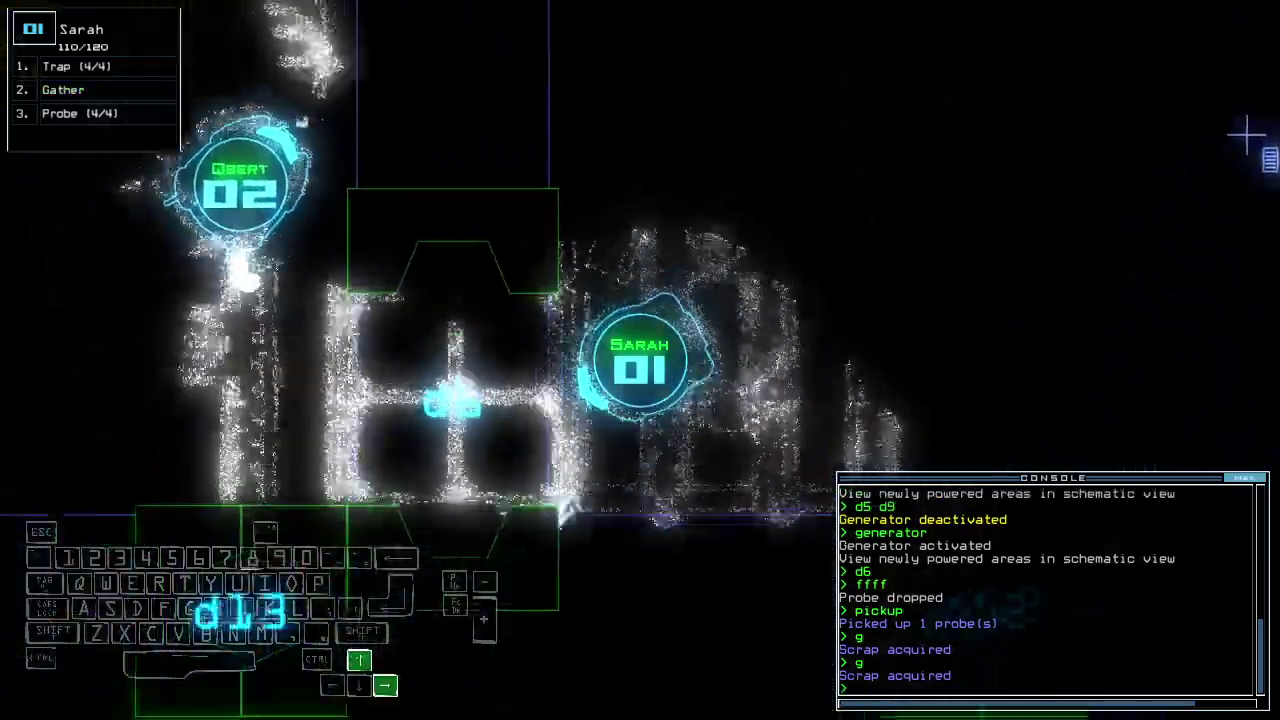
key(Up)
text(d6)
key(Return)
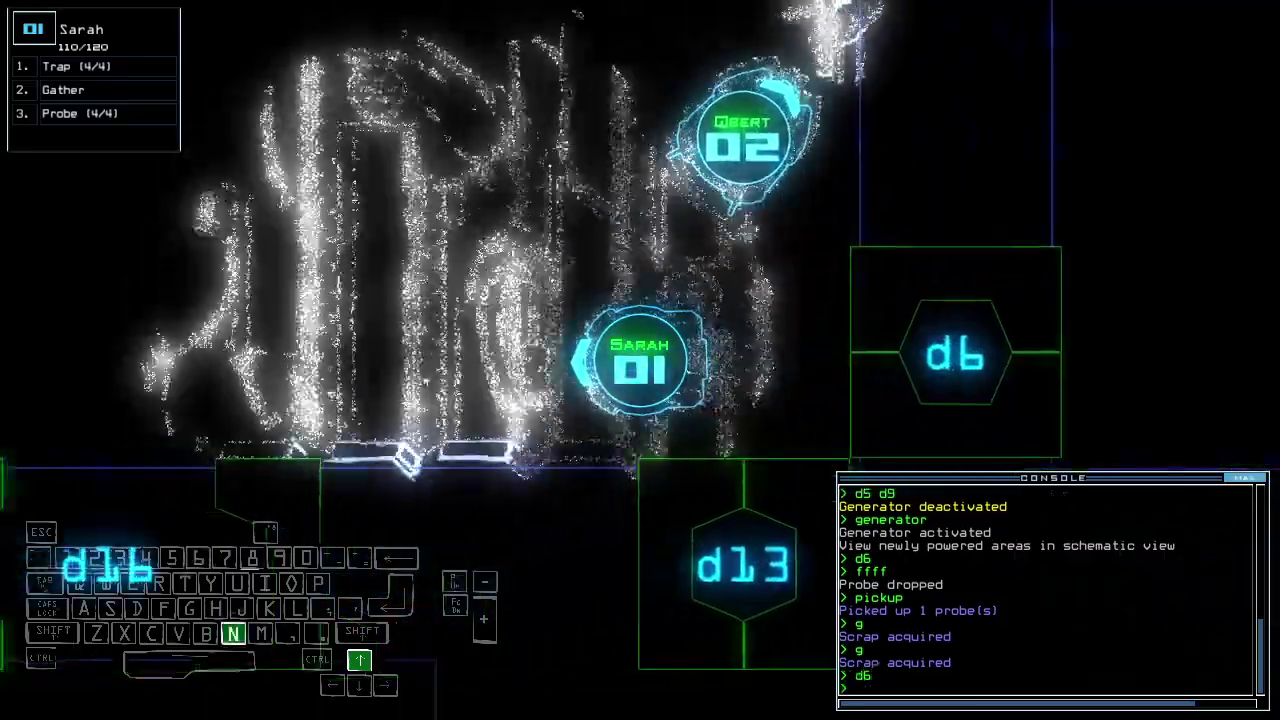
text(navigate)
key(Tab)
text(2 r2)
key(Return)
key(Up)
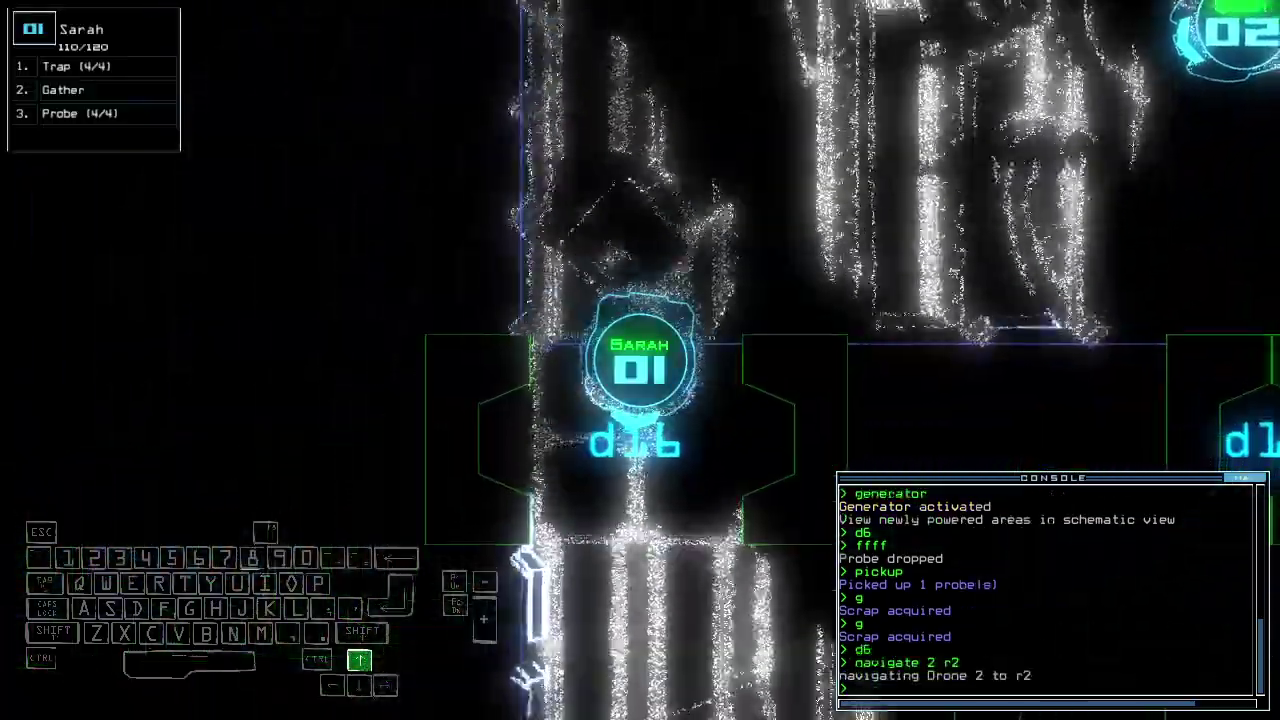
key(Left)
text(2)
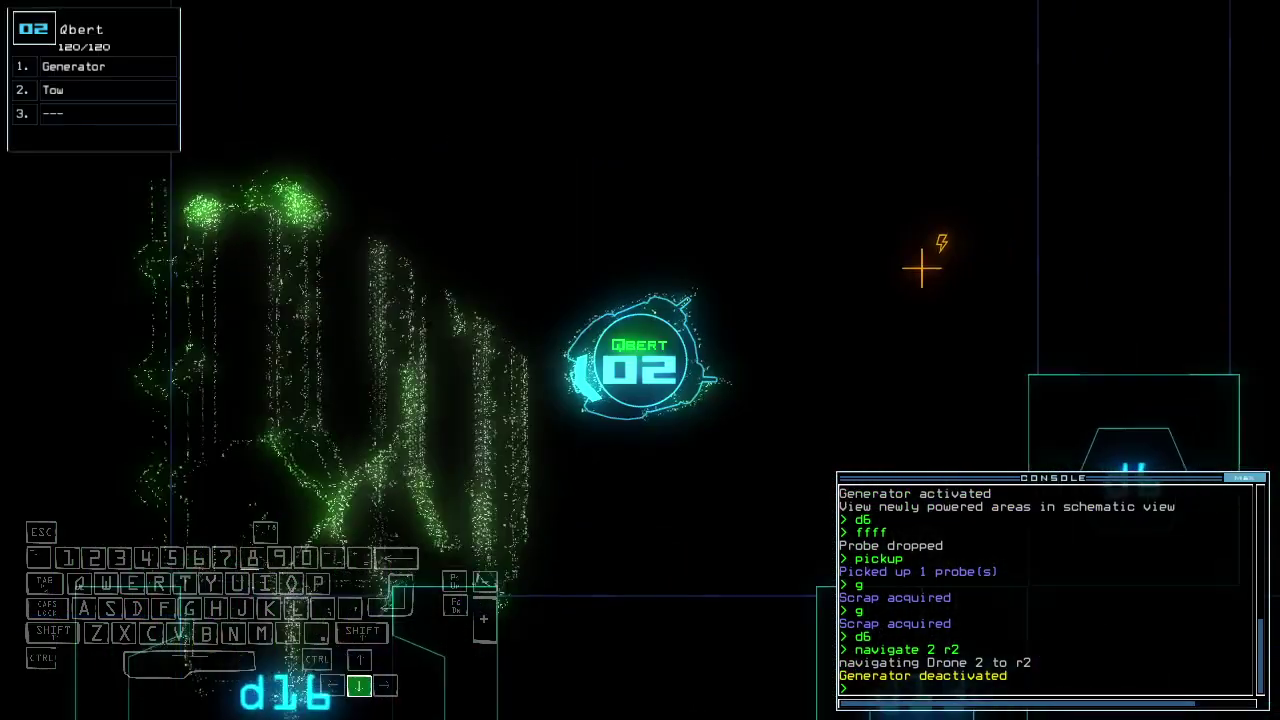
text(generator)
Reactivate the generator with Qbert and move Sarah toward the next doorway.
key(Return)
key(space)
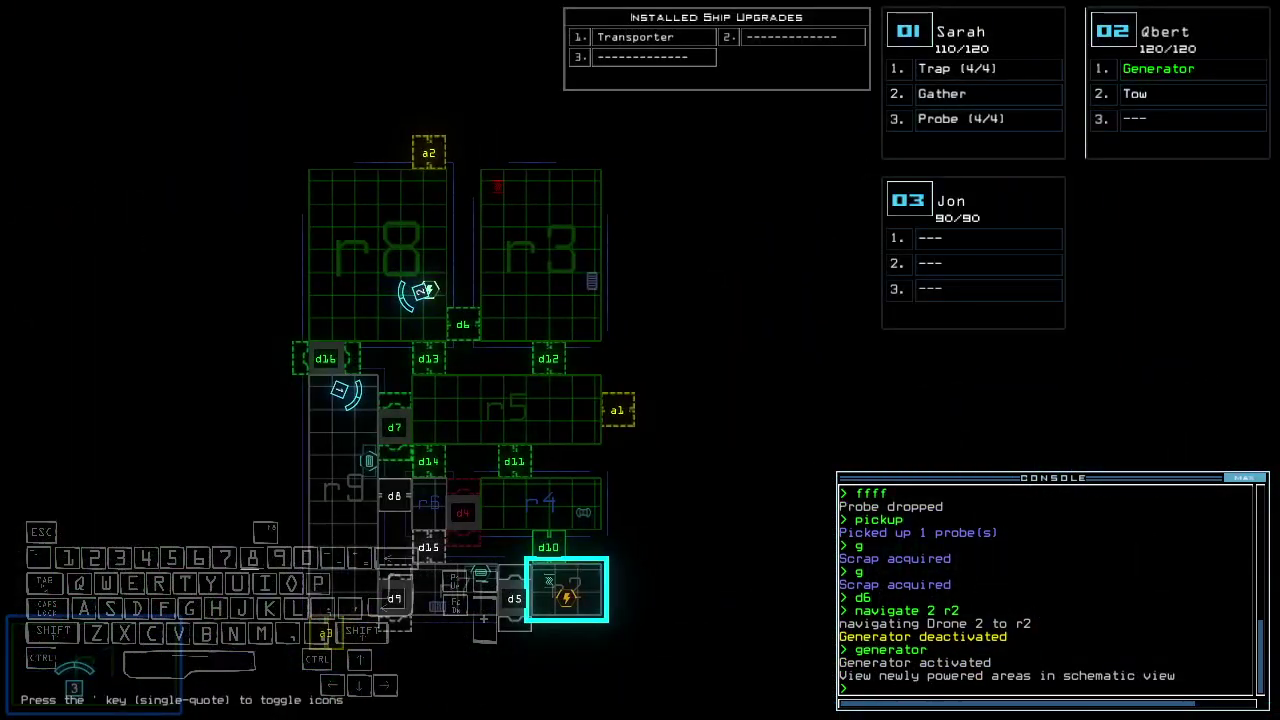
key(1)
key(Right)
key(Down)
key(space)
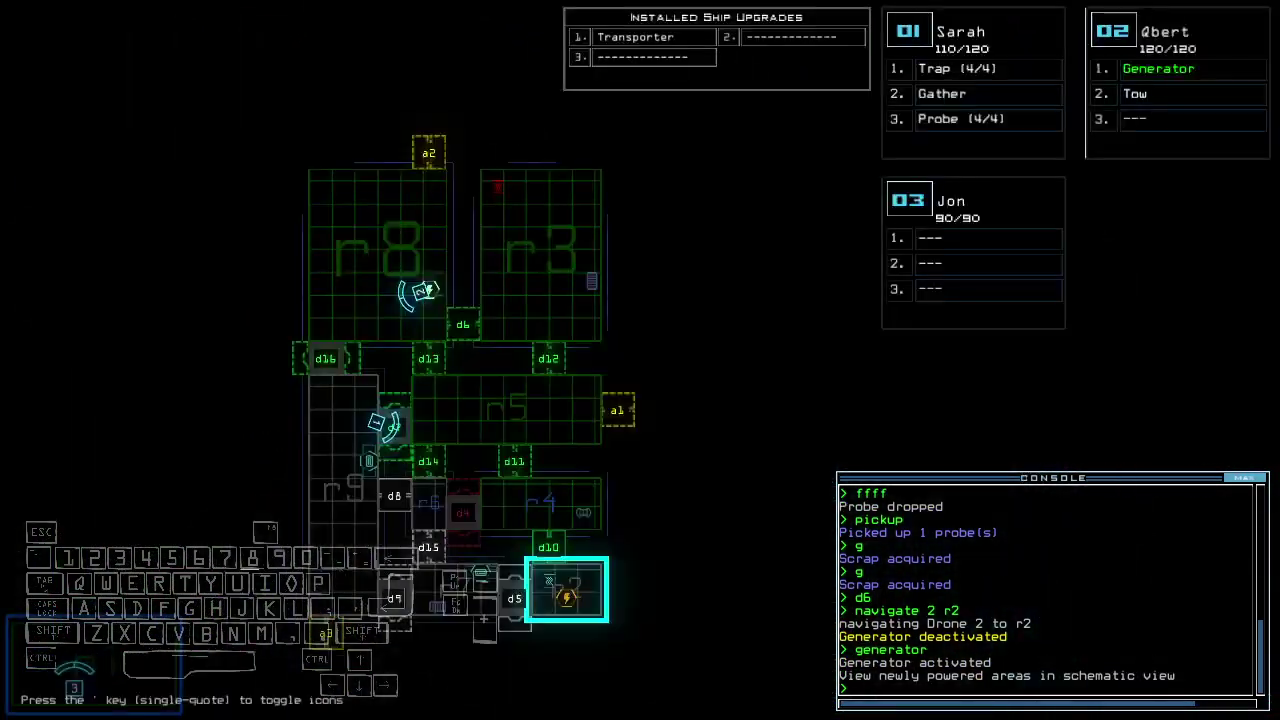
text(1)
text(trap)
Drop a trap near door d14 with Sarah and detonate it from a safe distance.
key(Up)
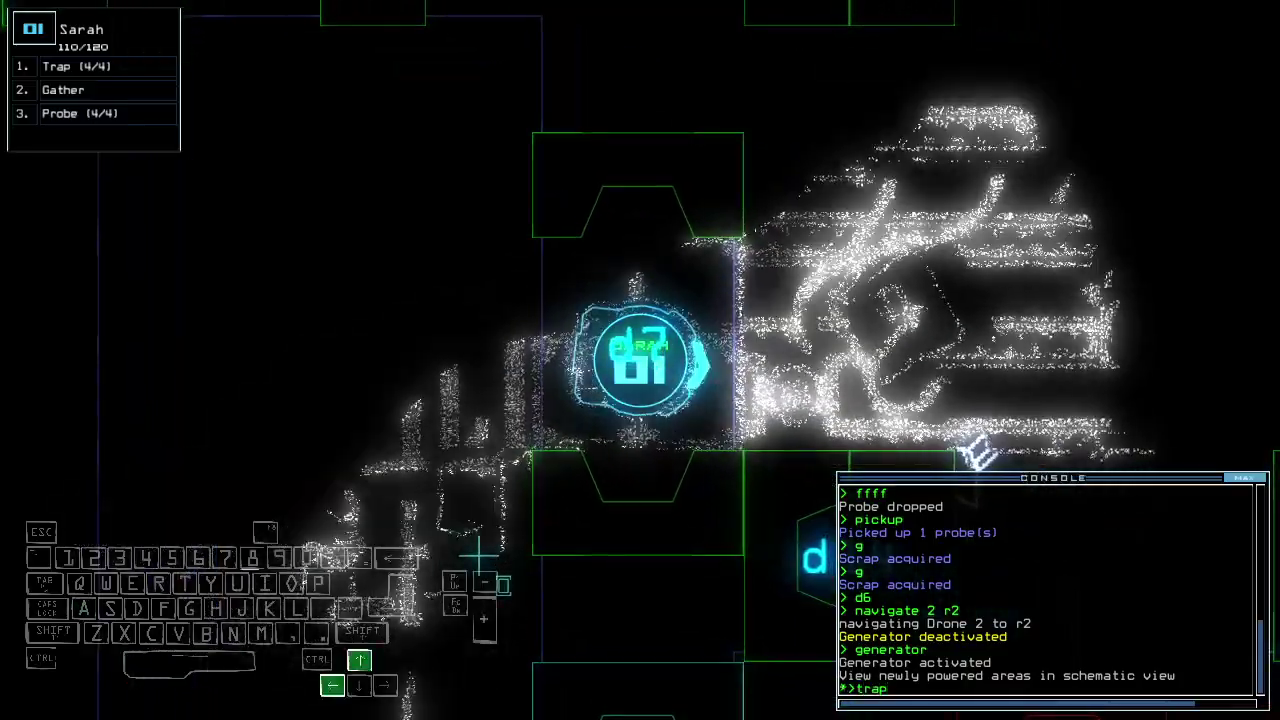
key(Return)
key(Left)
text(d14)
key(Down)
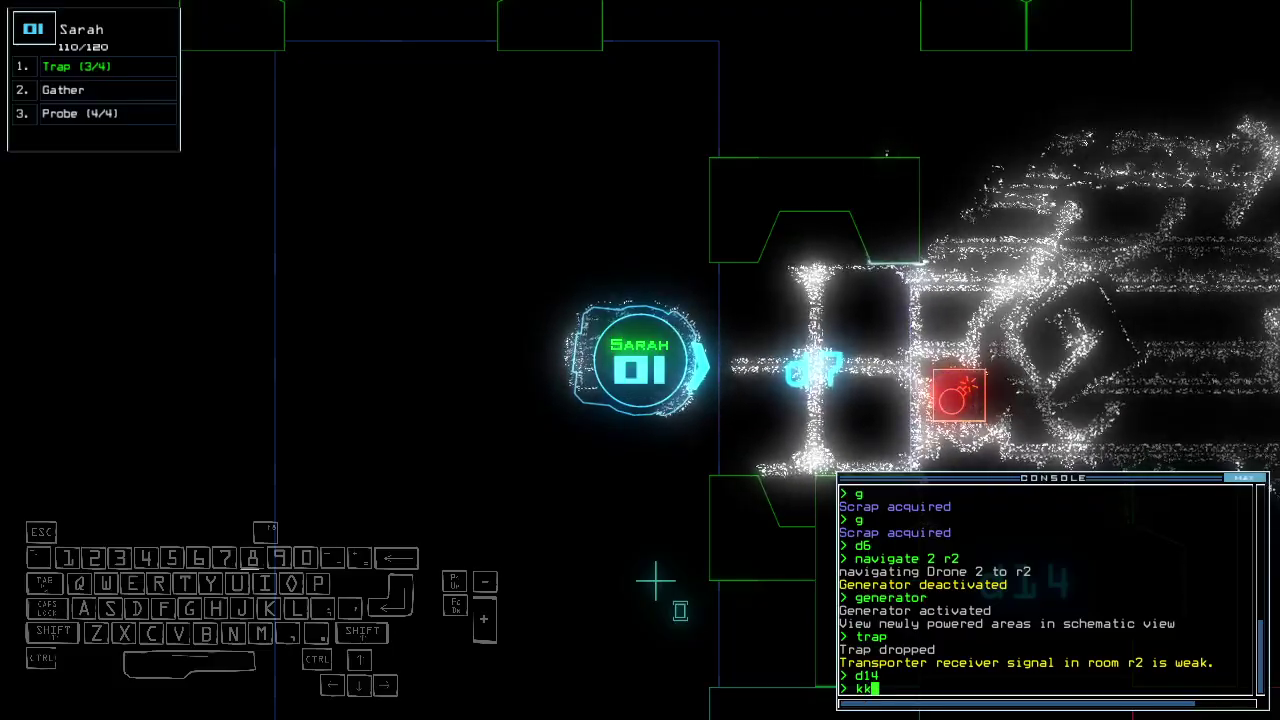
key(Tab)
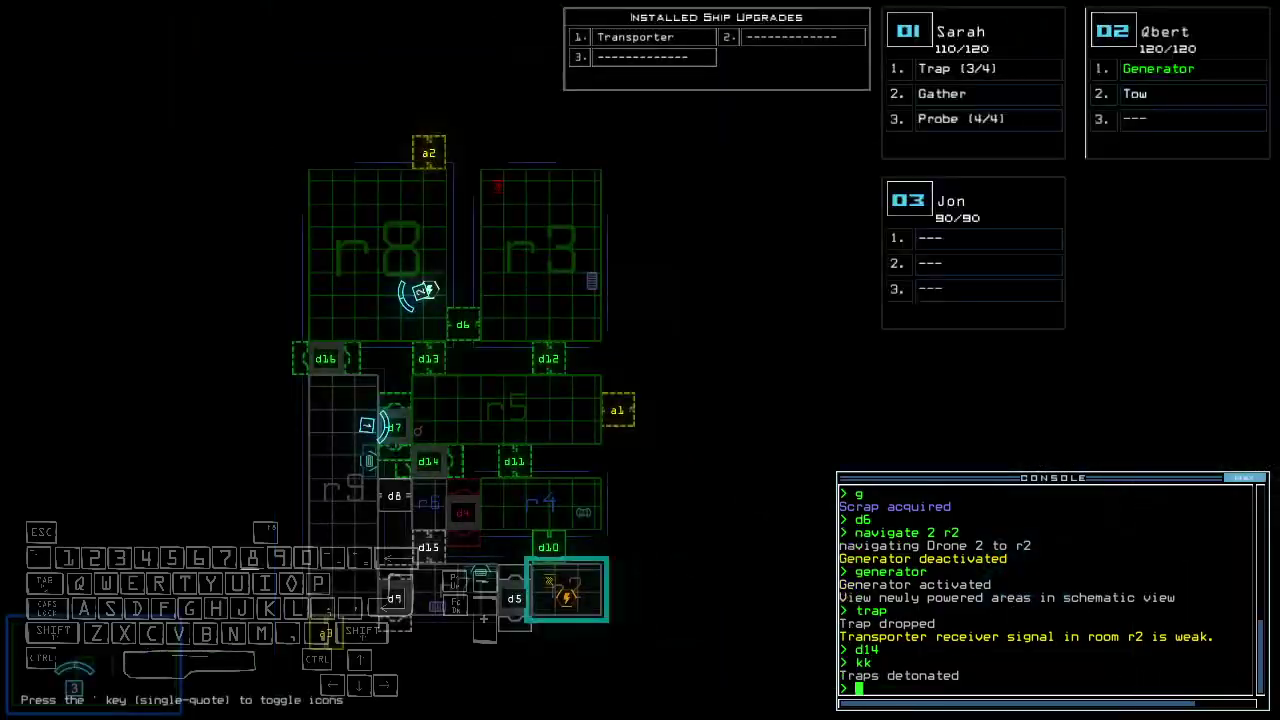
key(Tab)
text(d14 > )
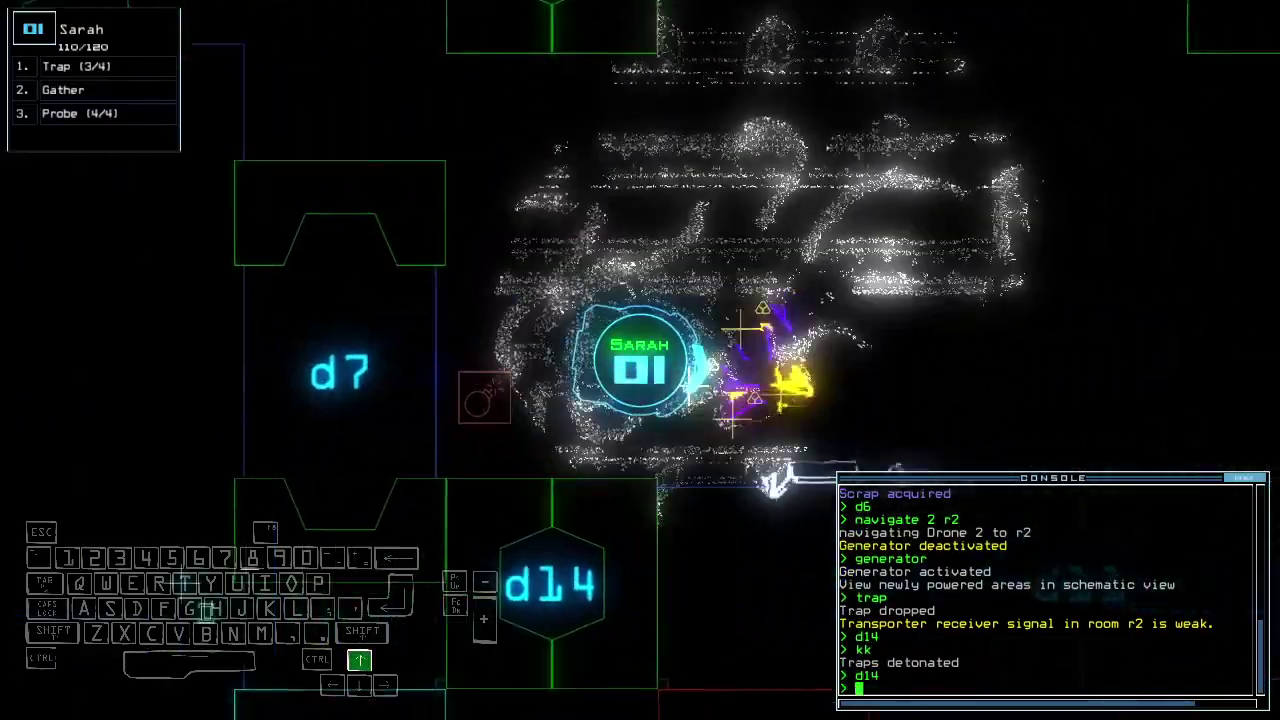
text(g)
Gather four loads of scrap and open door d7.
key(Return)
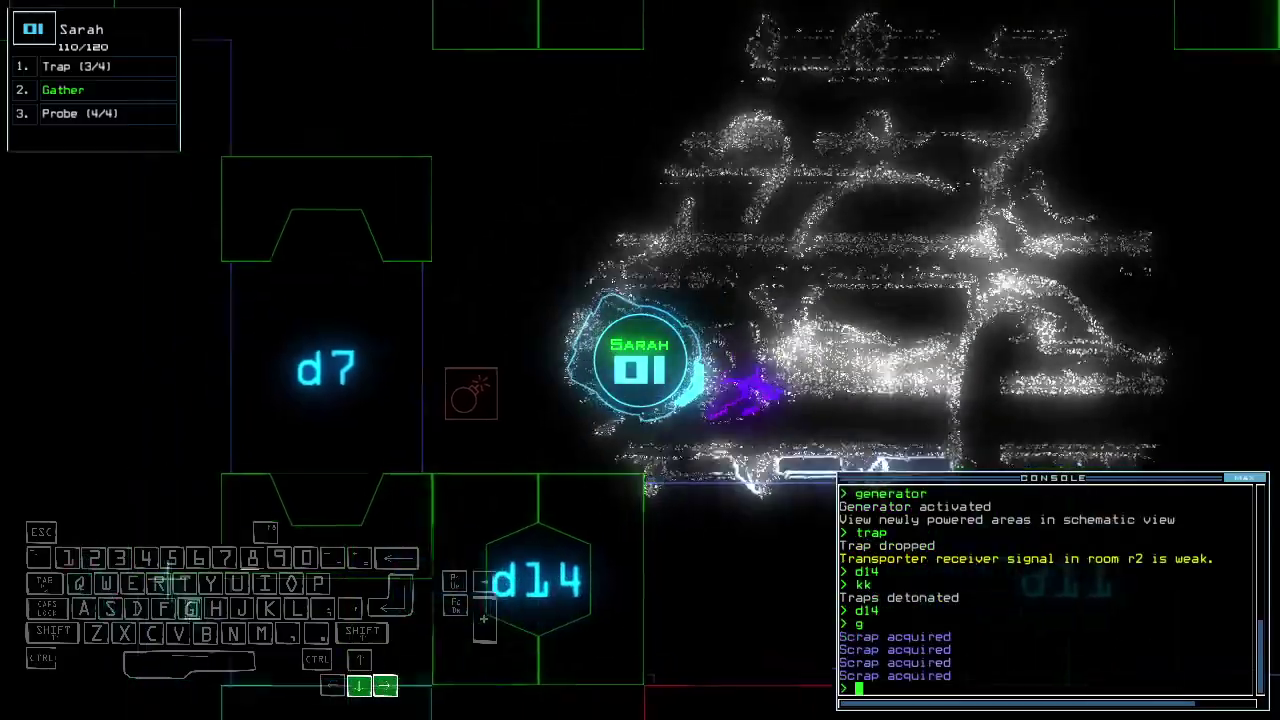
text(d7)
key(Return)
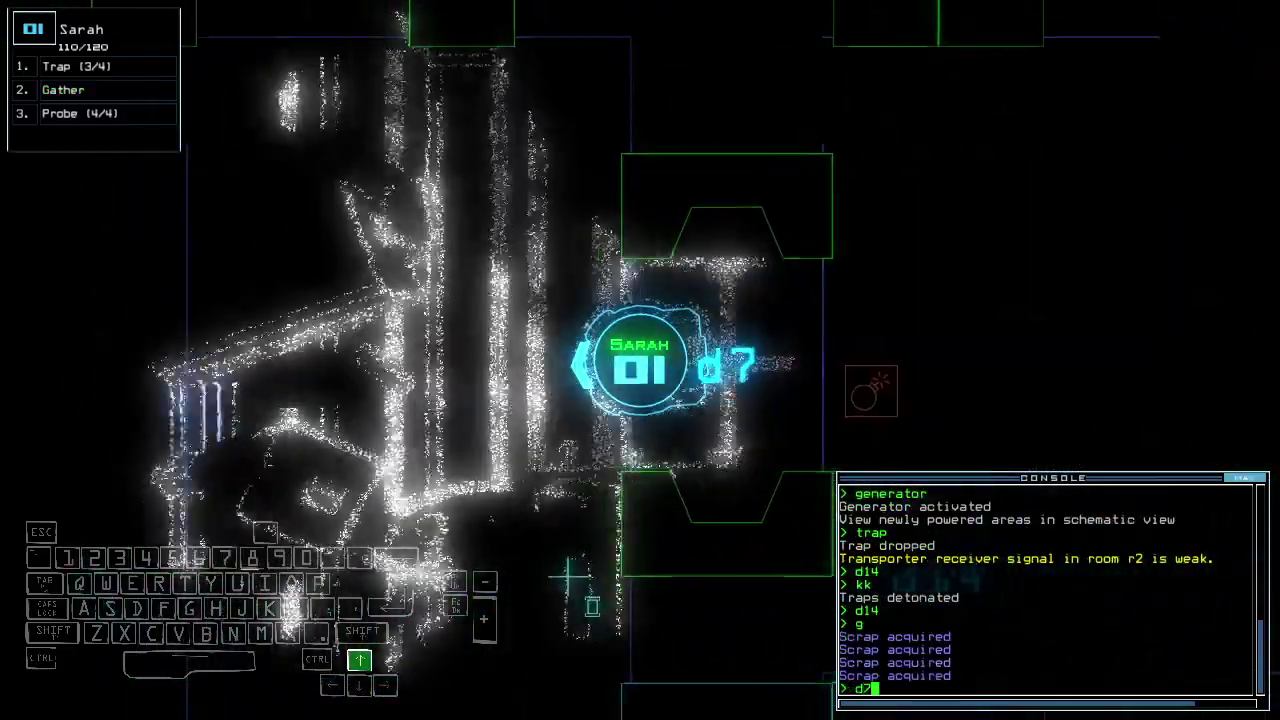
key(Tab)
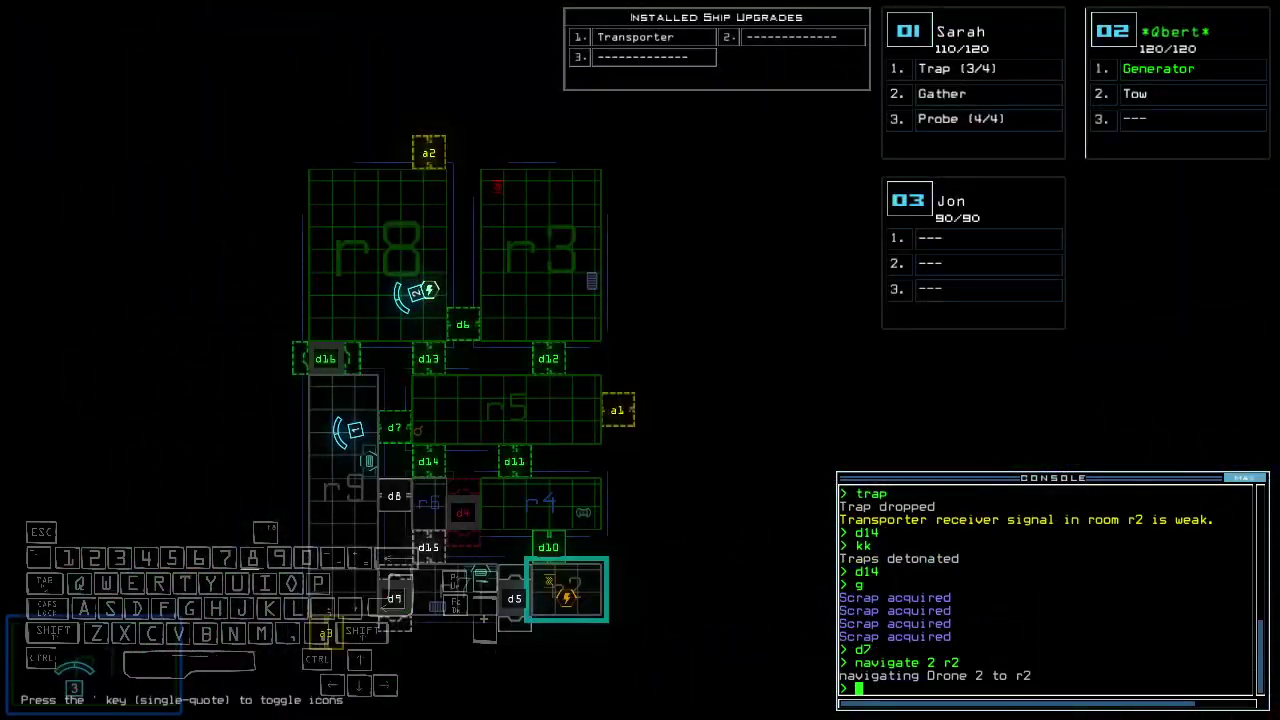
Drive Sarah past door d8 back to the ship and transport the drones.
key(Up)
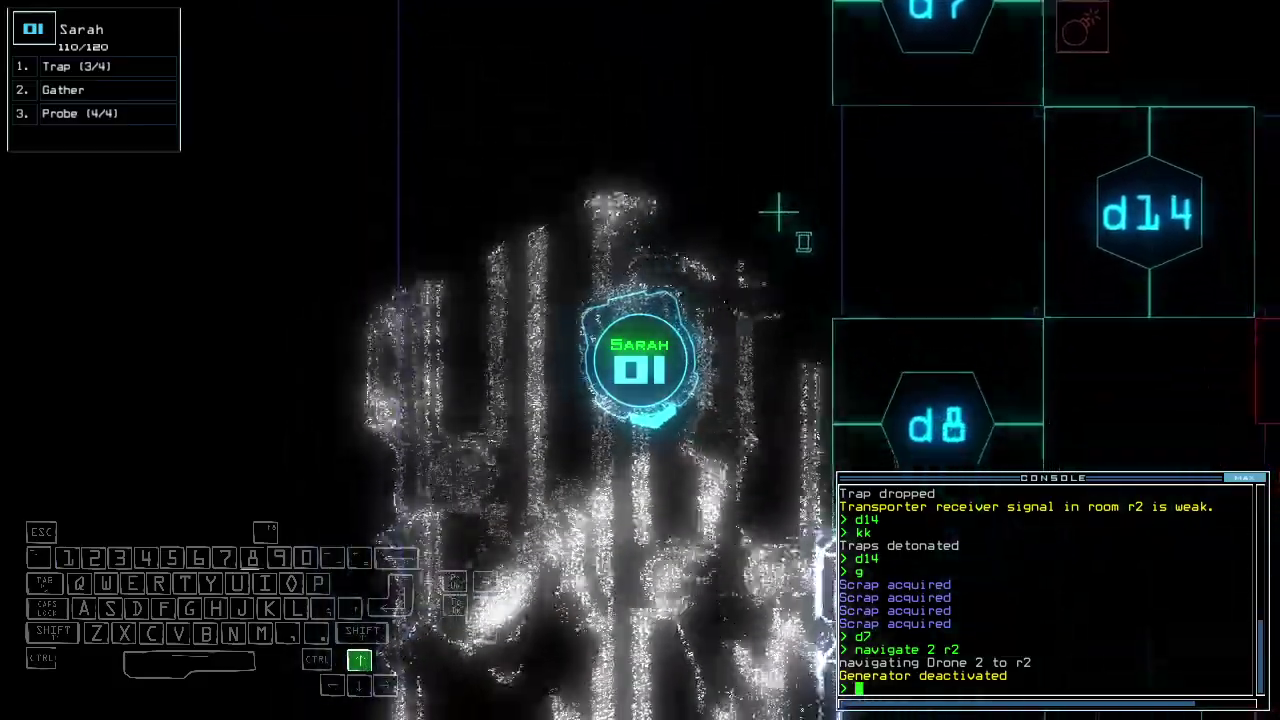
key(Up)
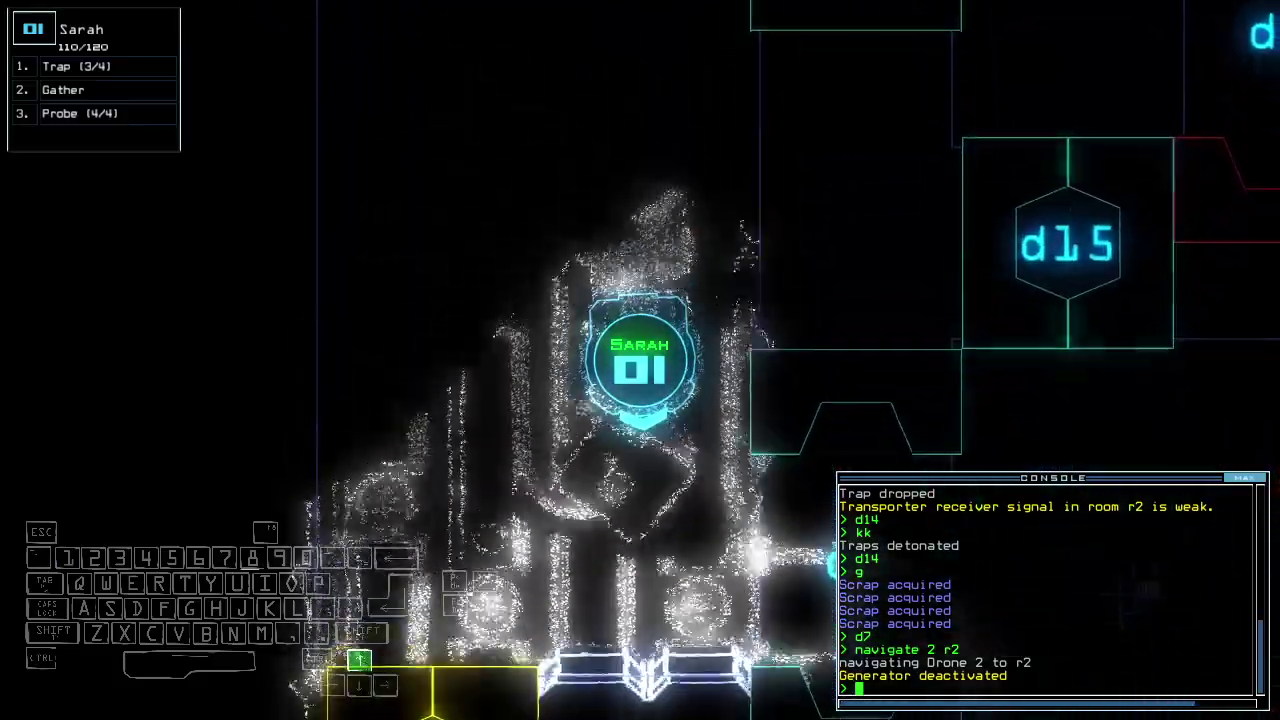
key(Up)
key(Left)
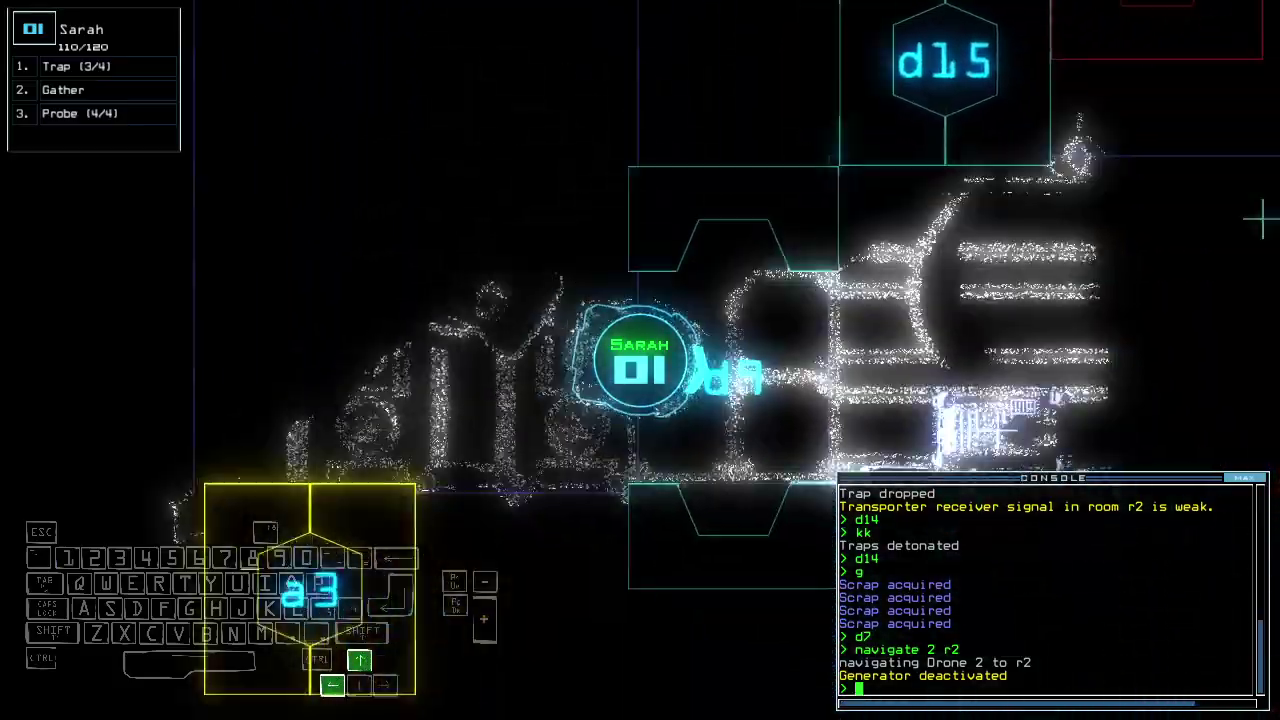
key(Up)
key(Left)
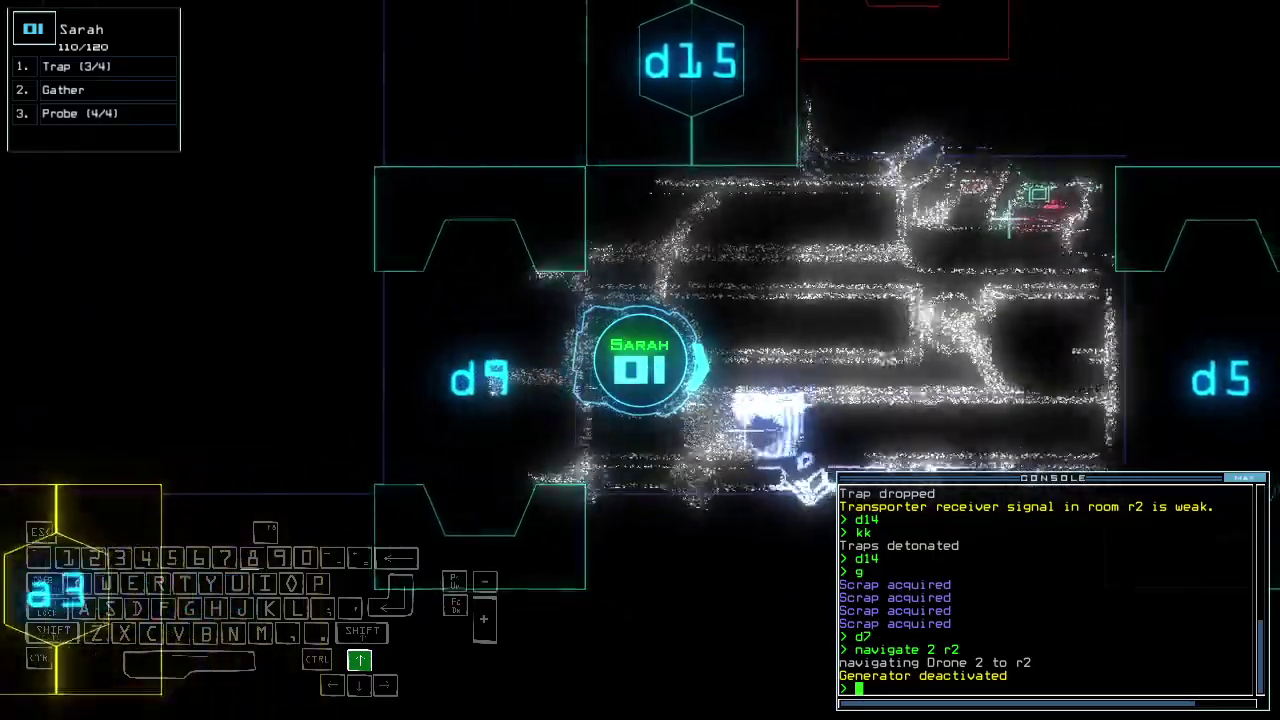
key(Up)
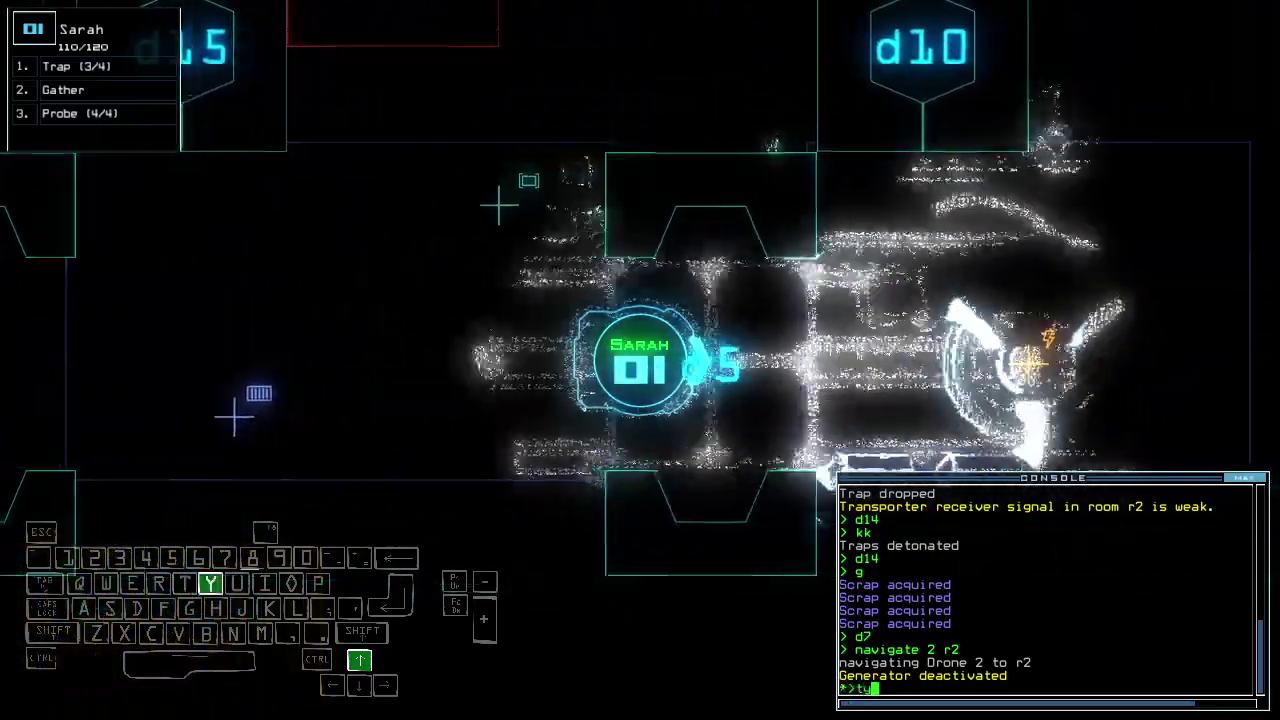
key(Return)
Drive Qbert past doors d8 and d15 toward door d5.
key(2)
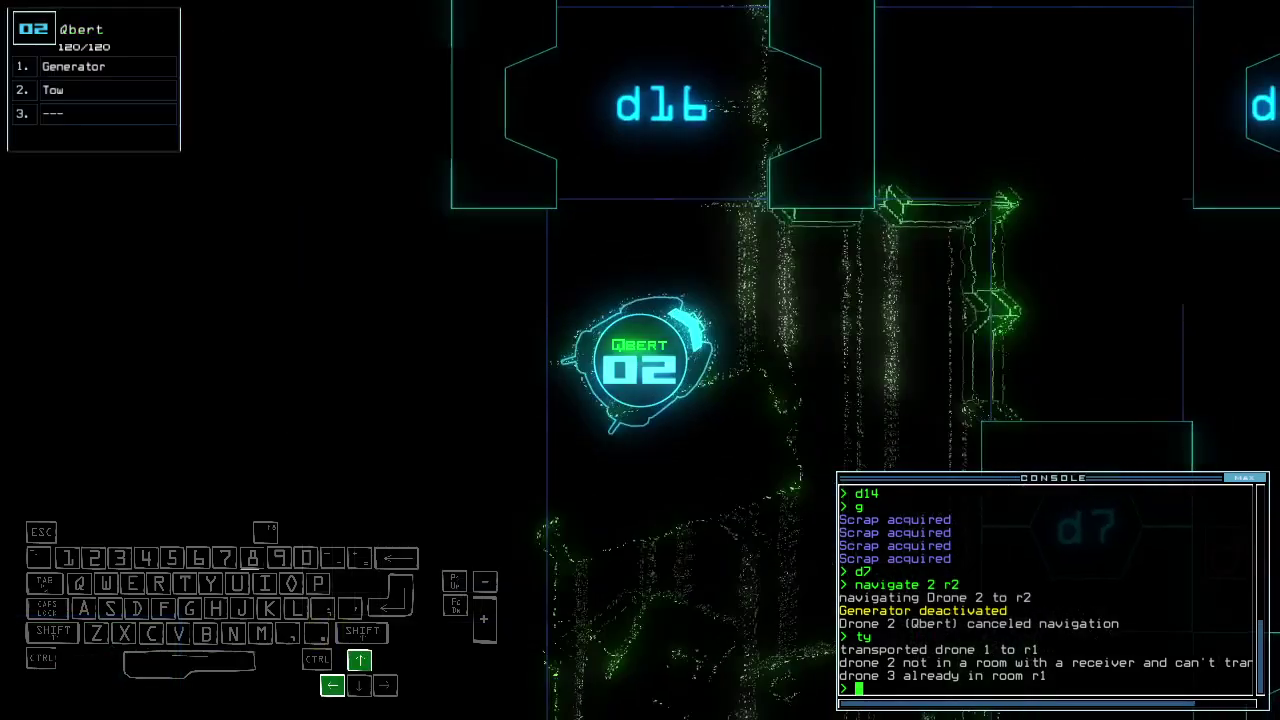
key(Up)
key(Left)
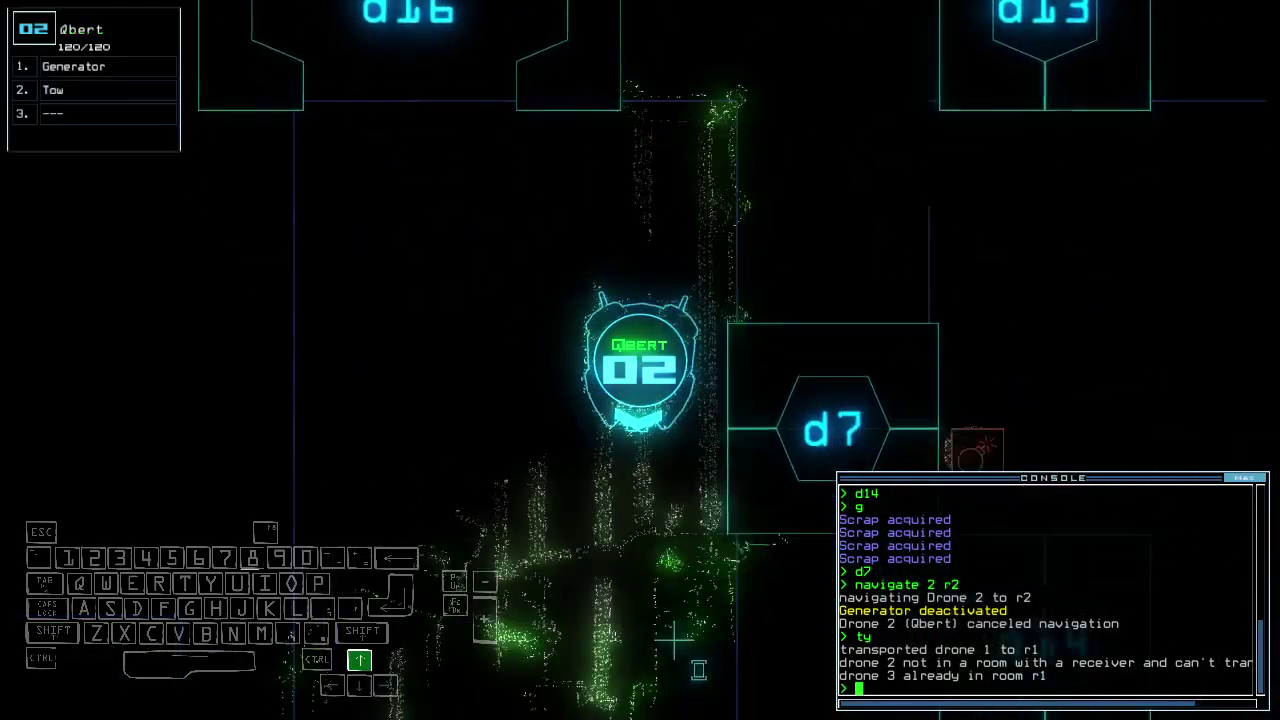
key(Up)
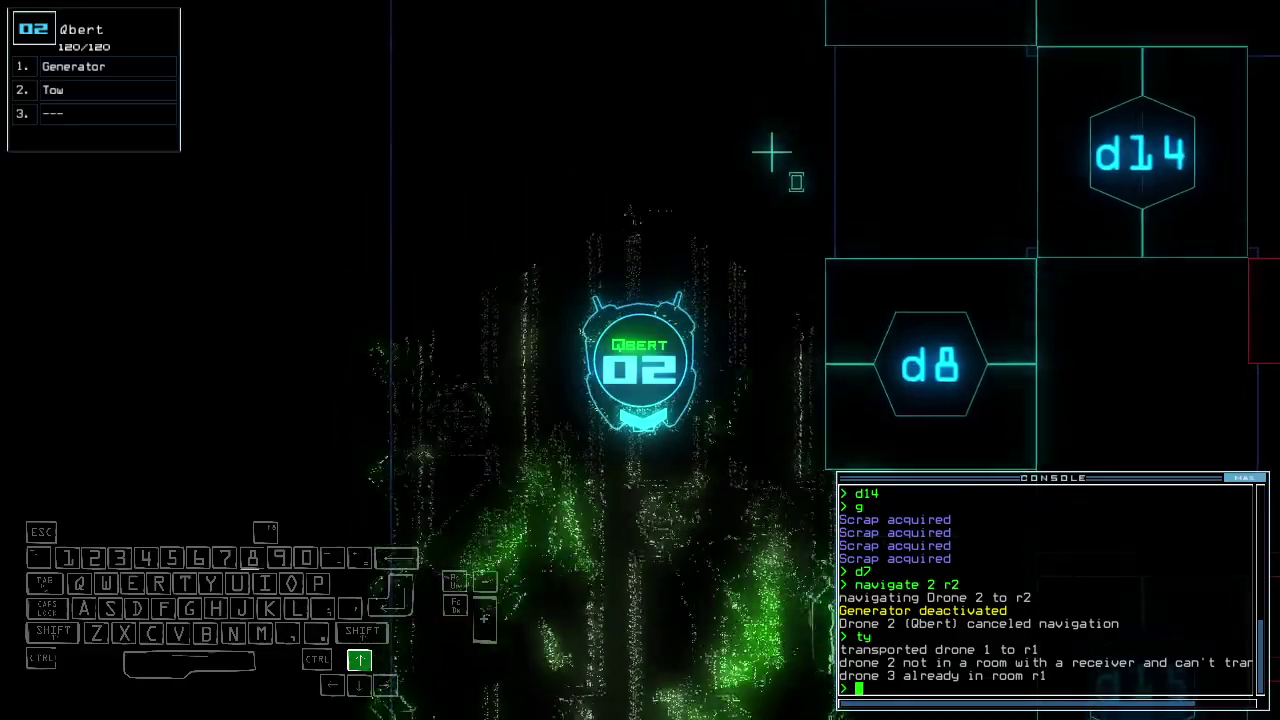
key(Up)
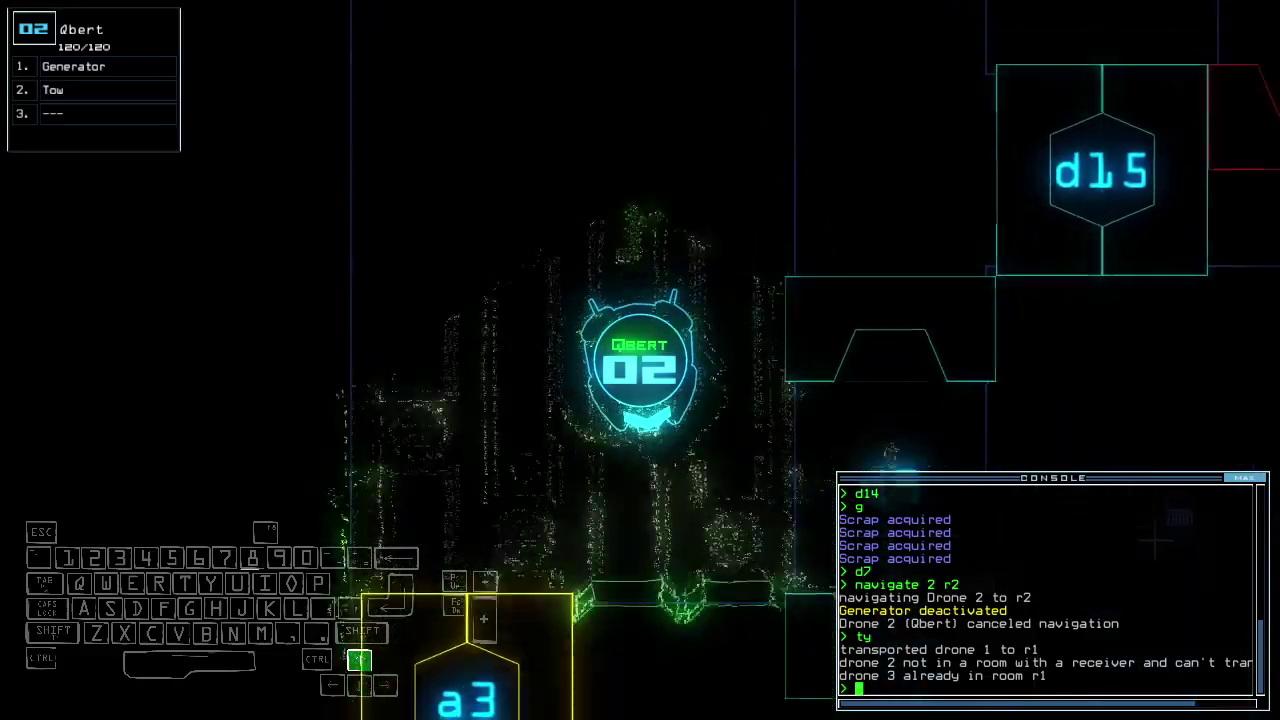
key(Left)
key(Up)
key(Left)
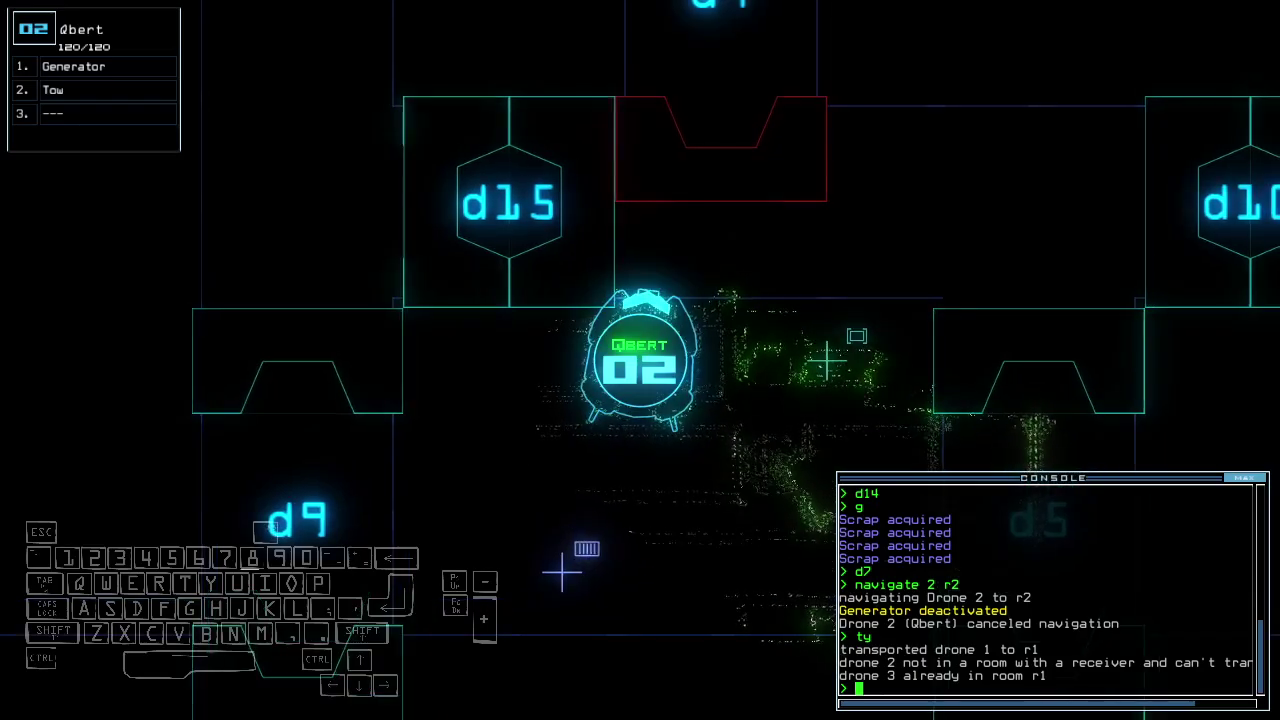
key(Up)
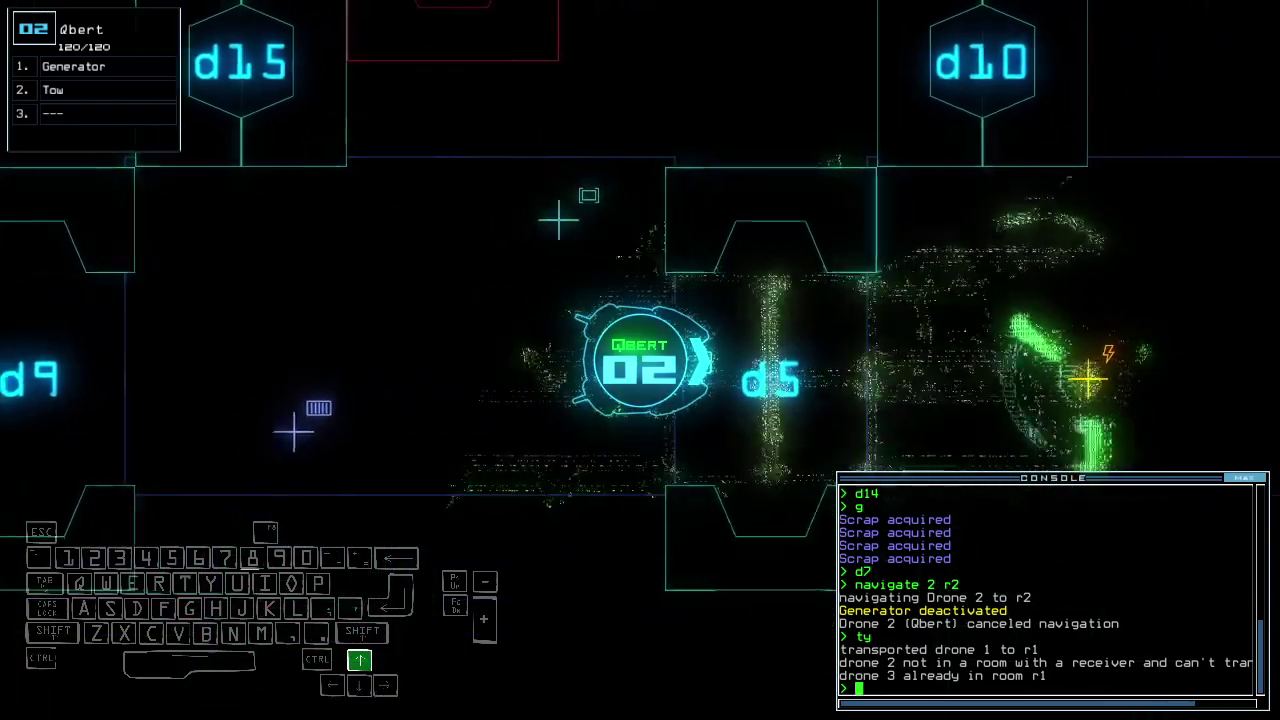
text(generator ;c)
Power the generator, transport Qbert home, and end the run with 810 on the leaderboard.
key(Return)
text(ty)
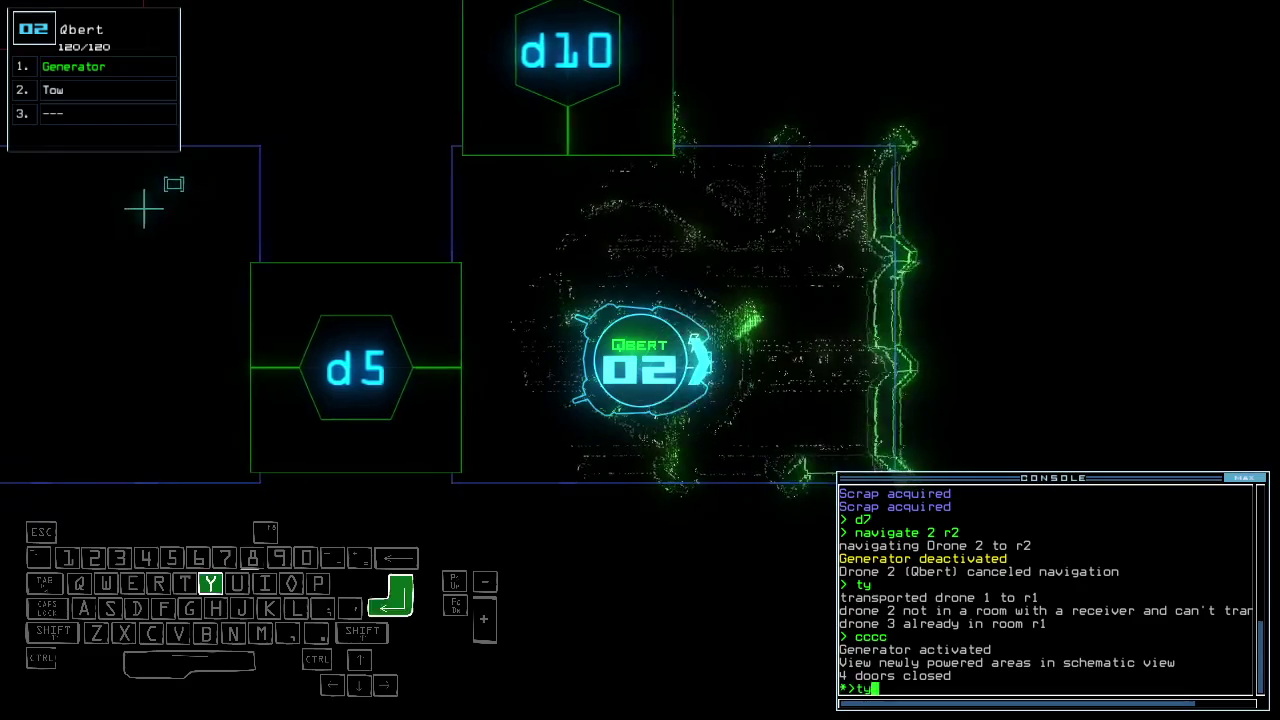
key(Return)
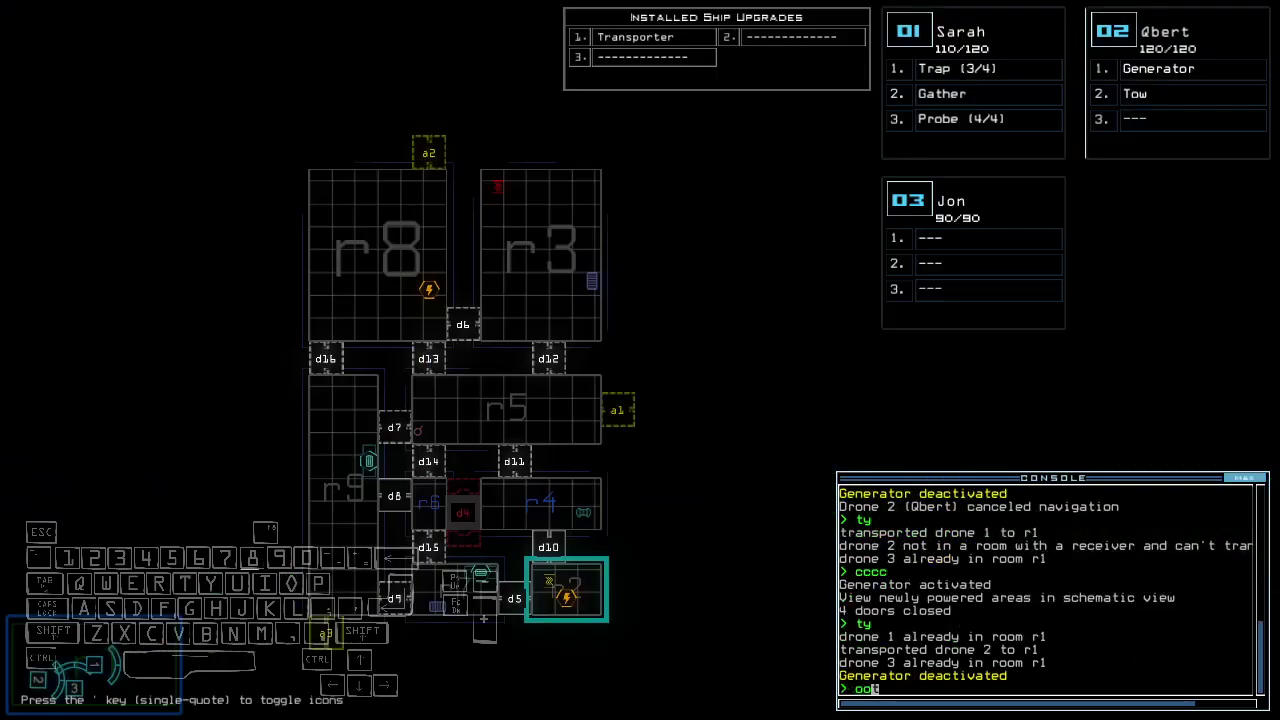
text(exit)
key(Return)
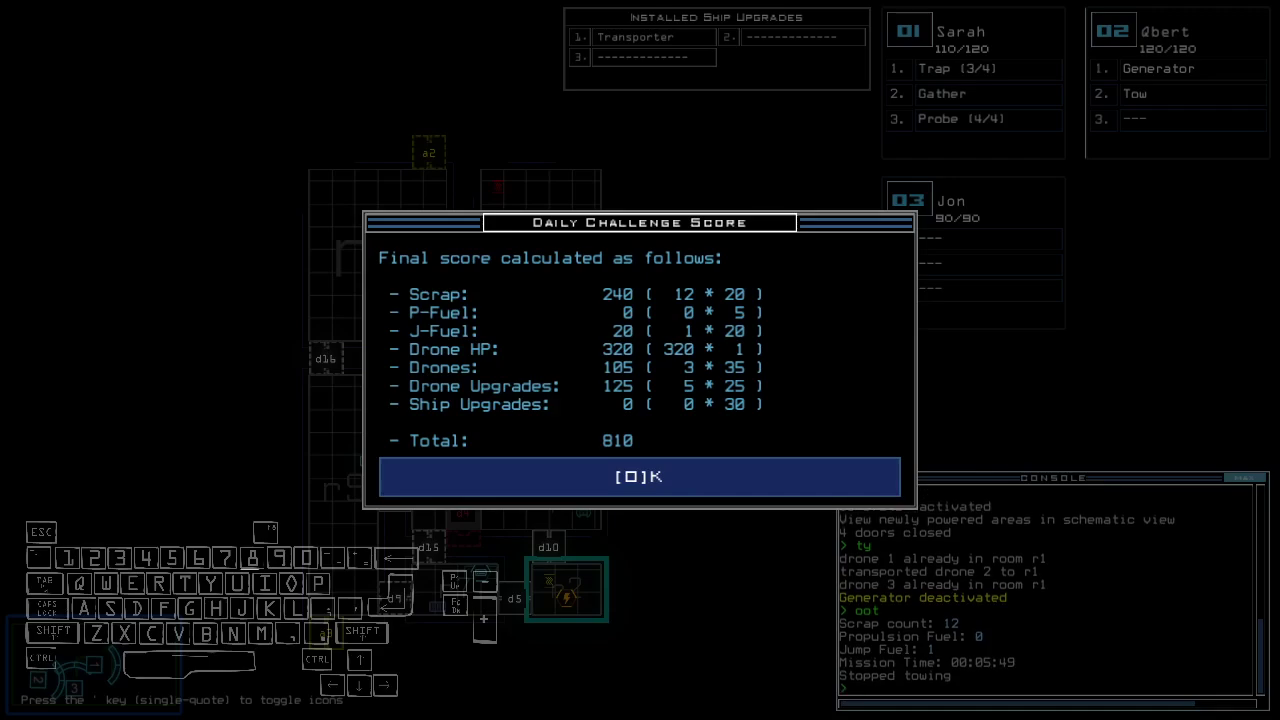
key(o)
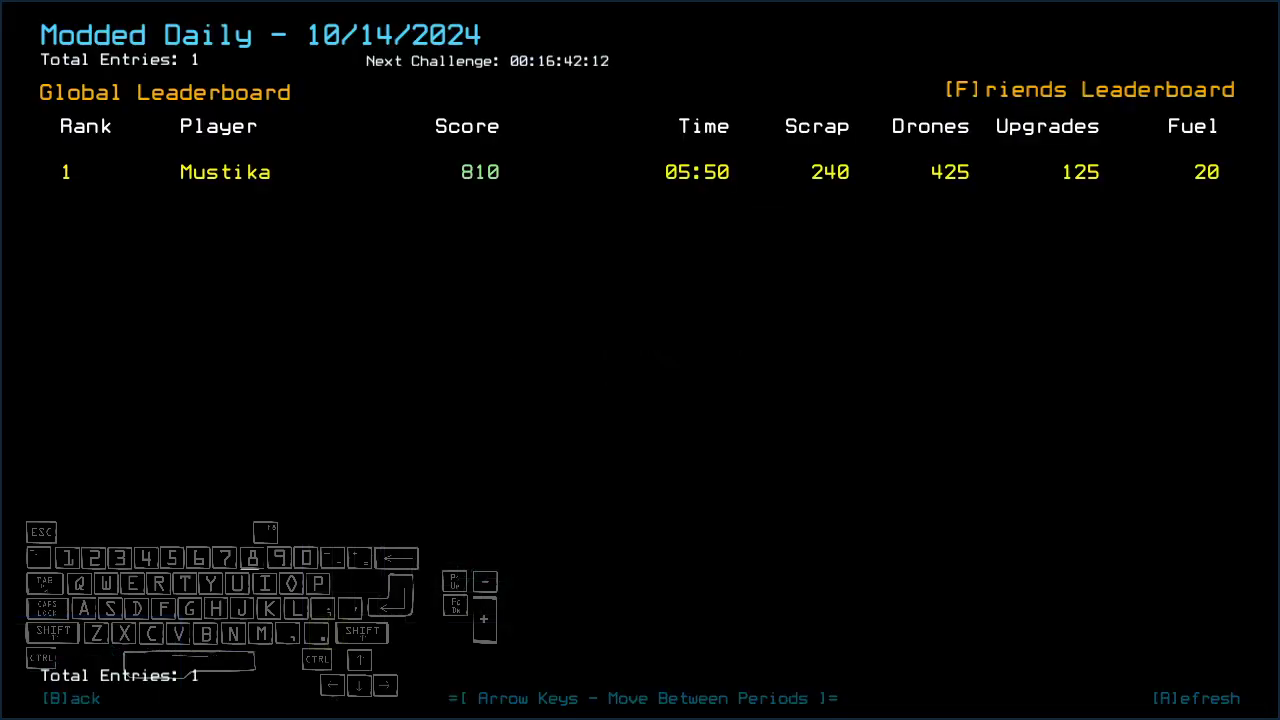